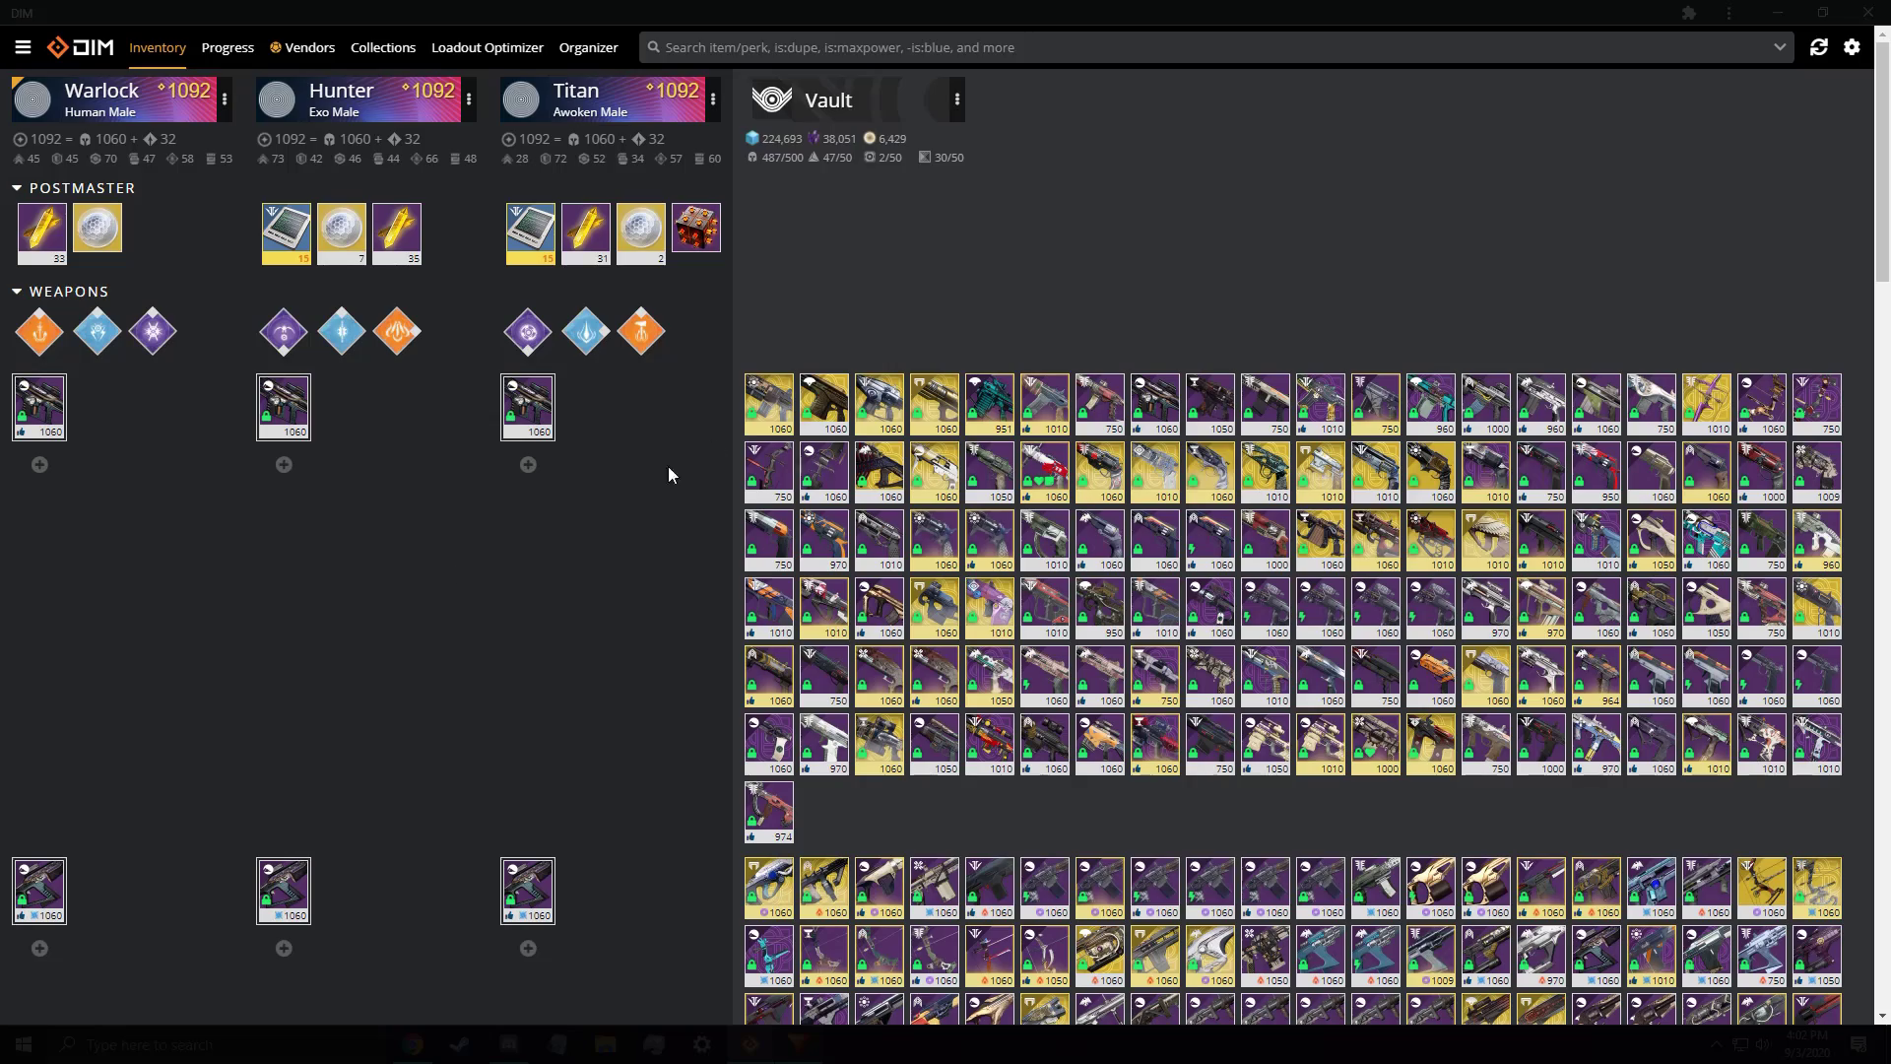
Look through the weapons, armor and other items held by the three characters and the vault
scroll(1556, 260, "down", 4)
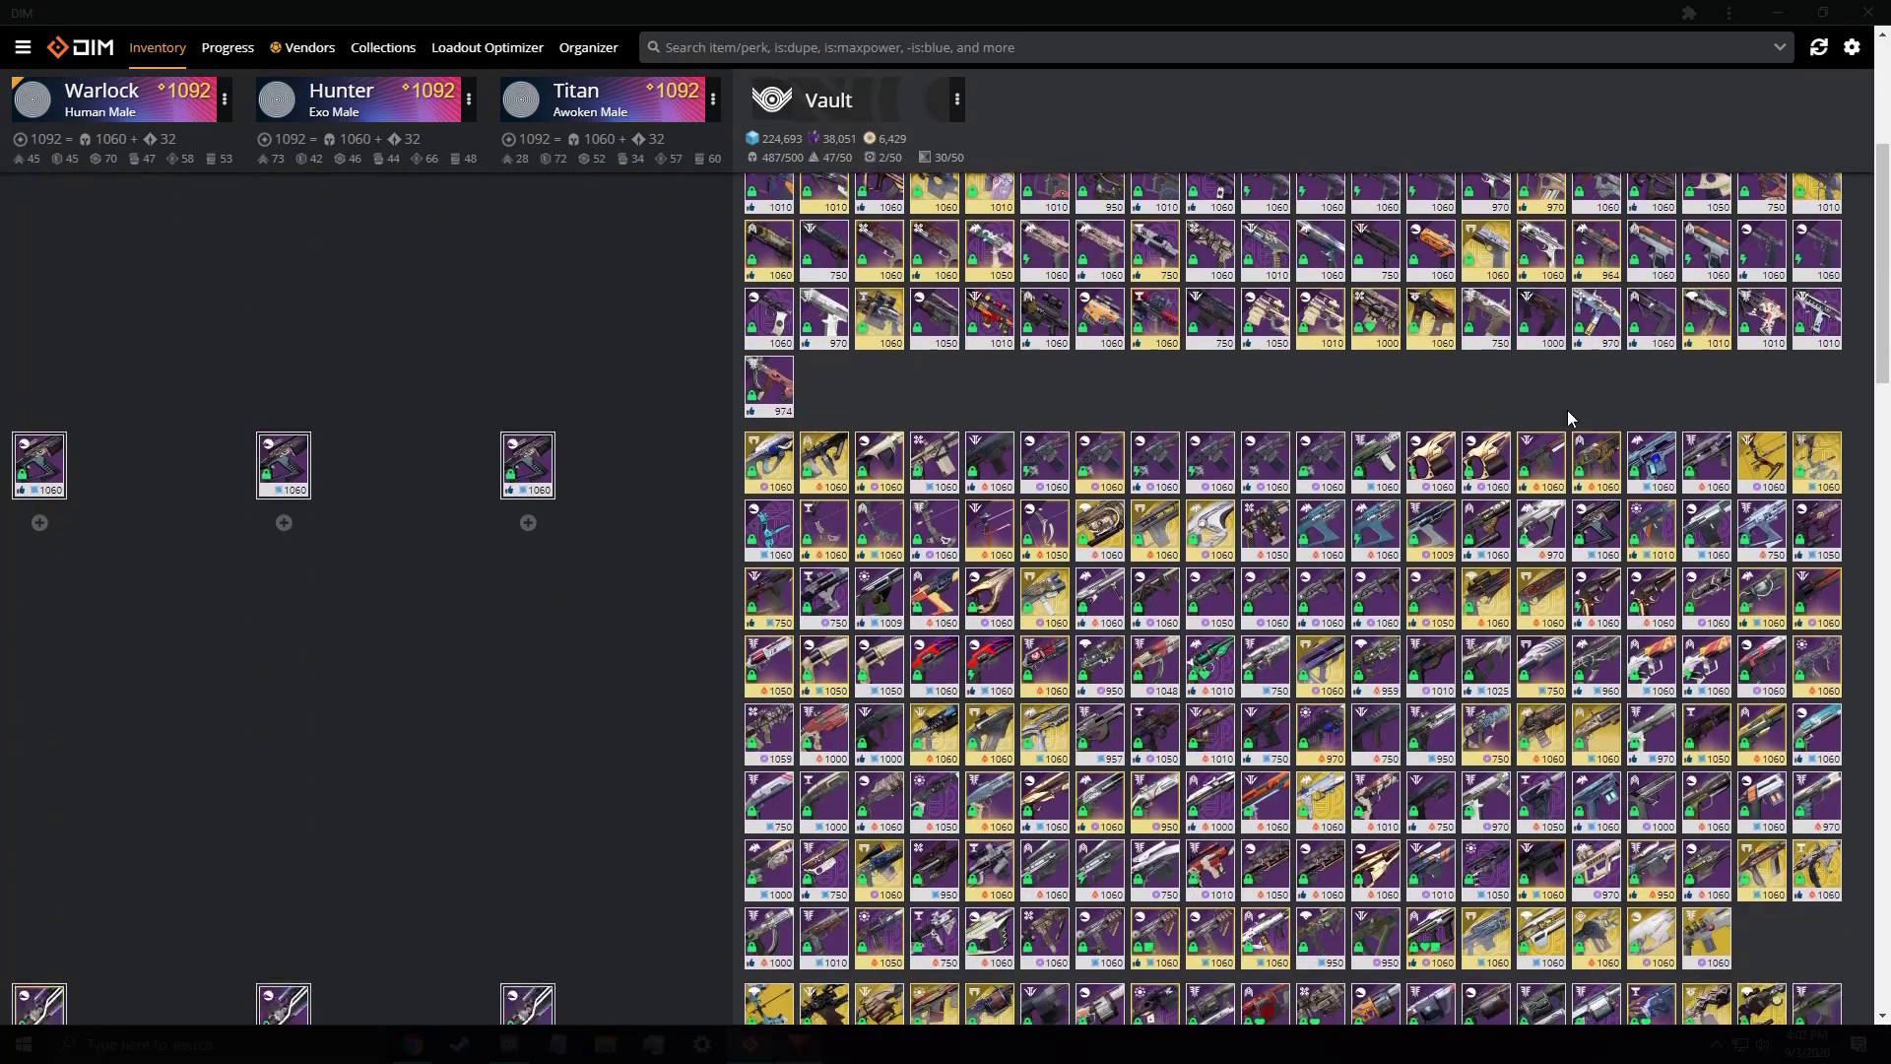
scroll(1568, 409, "down", 7)
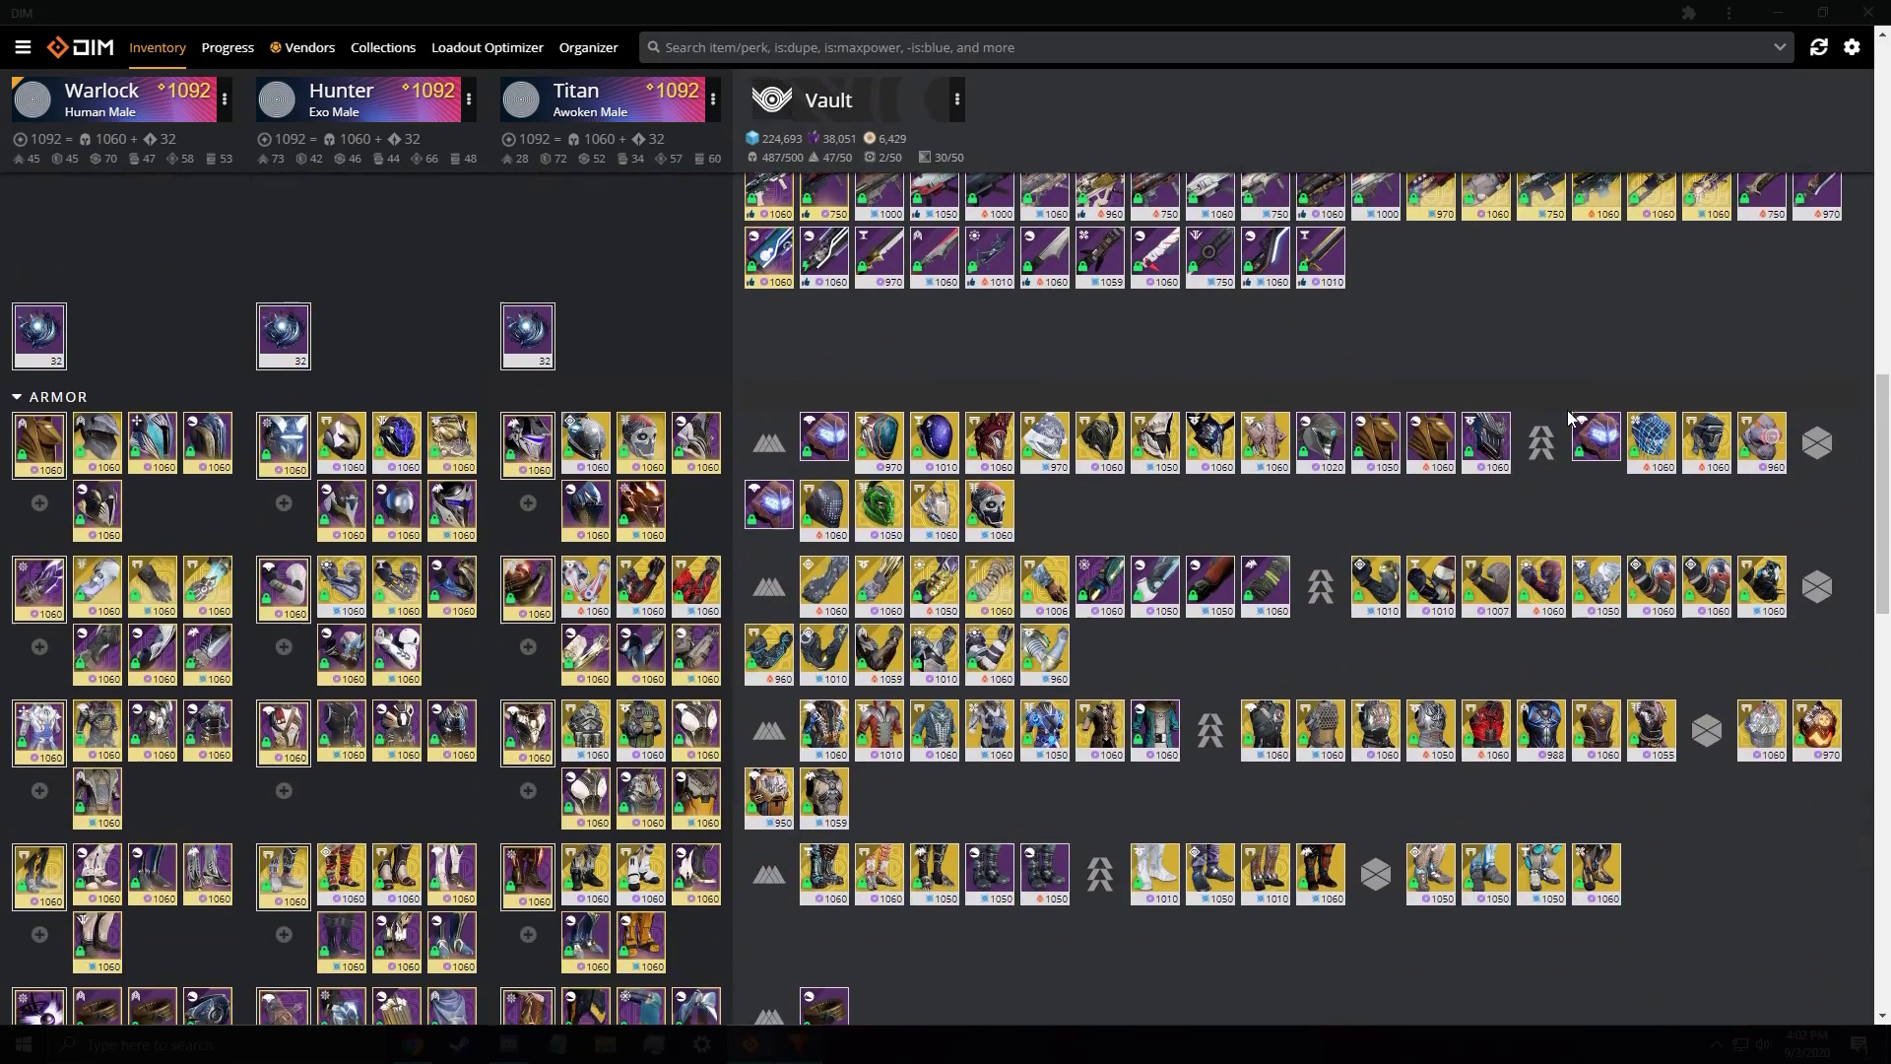
scroll(1571, 419, "down", 10)
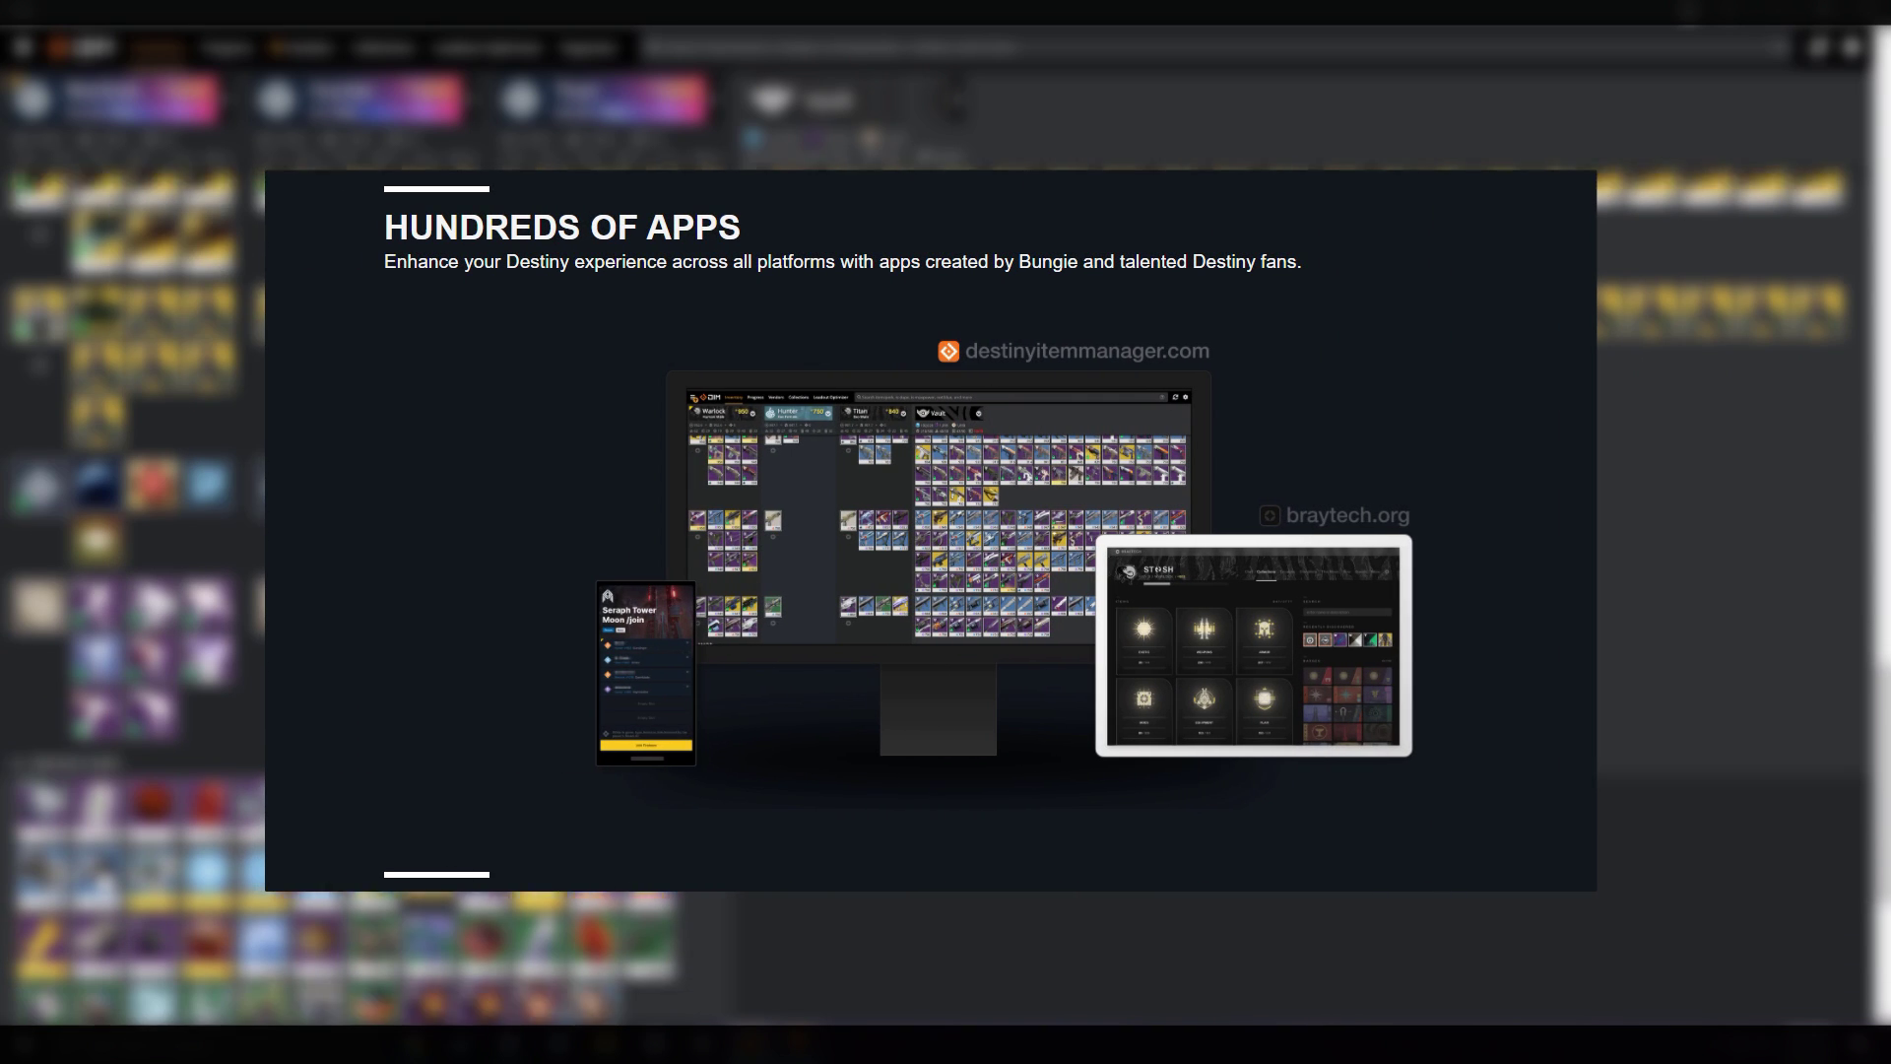
scroll(1723, 591, "up", 16)
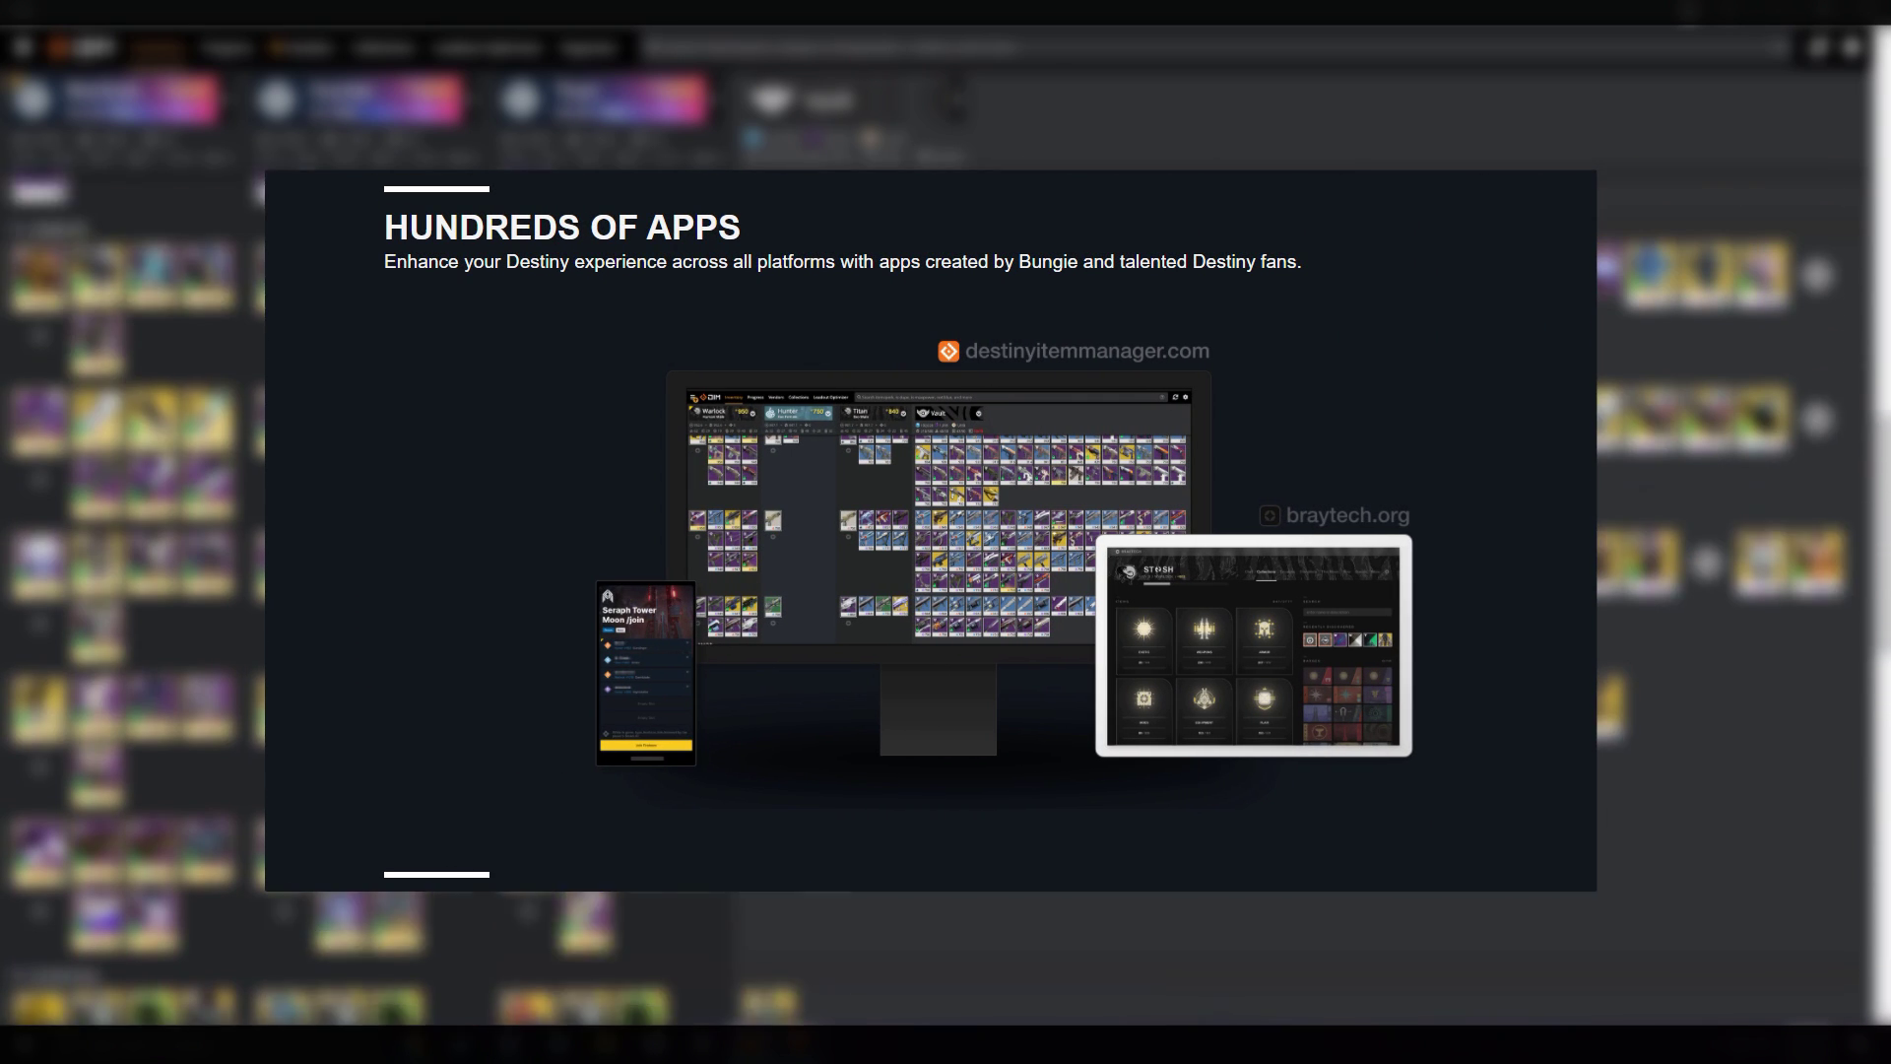
scroll(1724, 591, "up", 5)
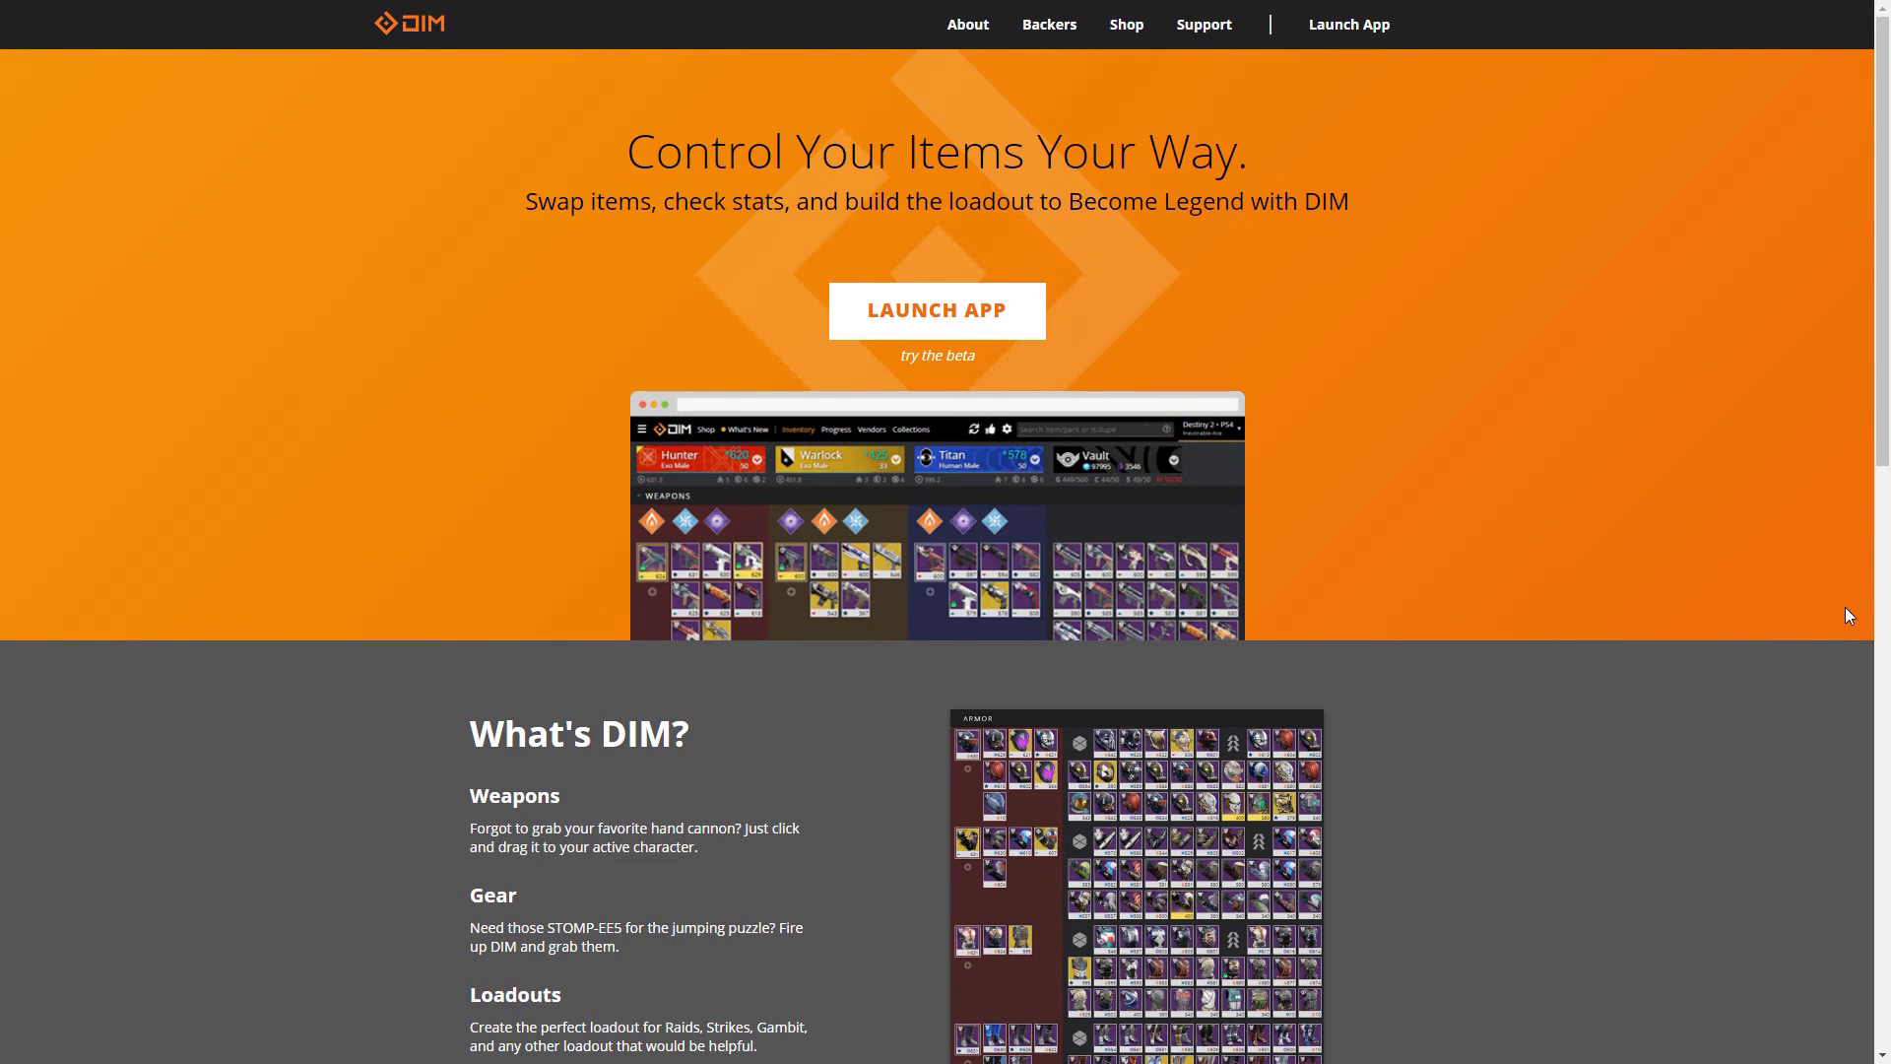
Review the DIM home page down to its footer and launch the app
scroll(1846, 607, "down", 3)
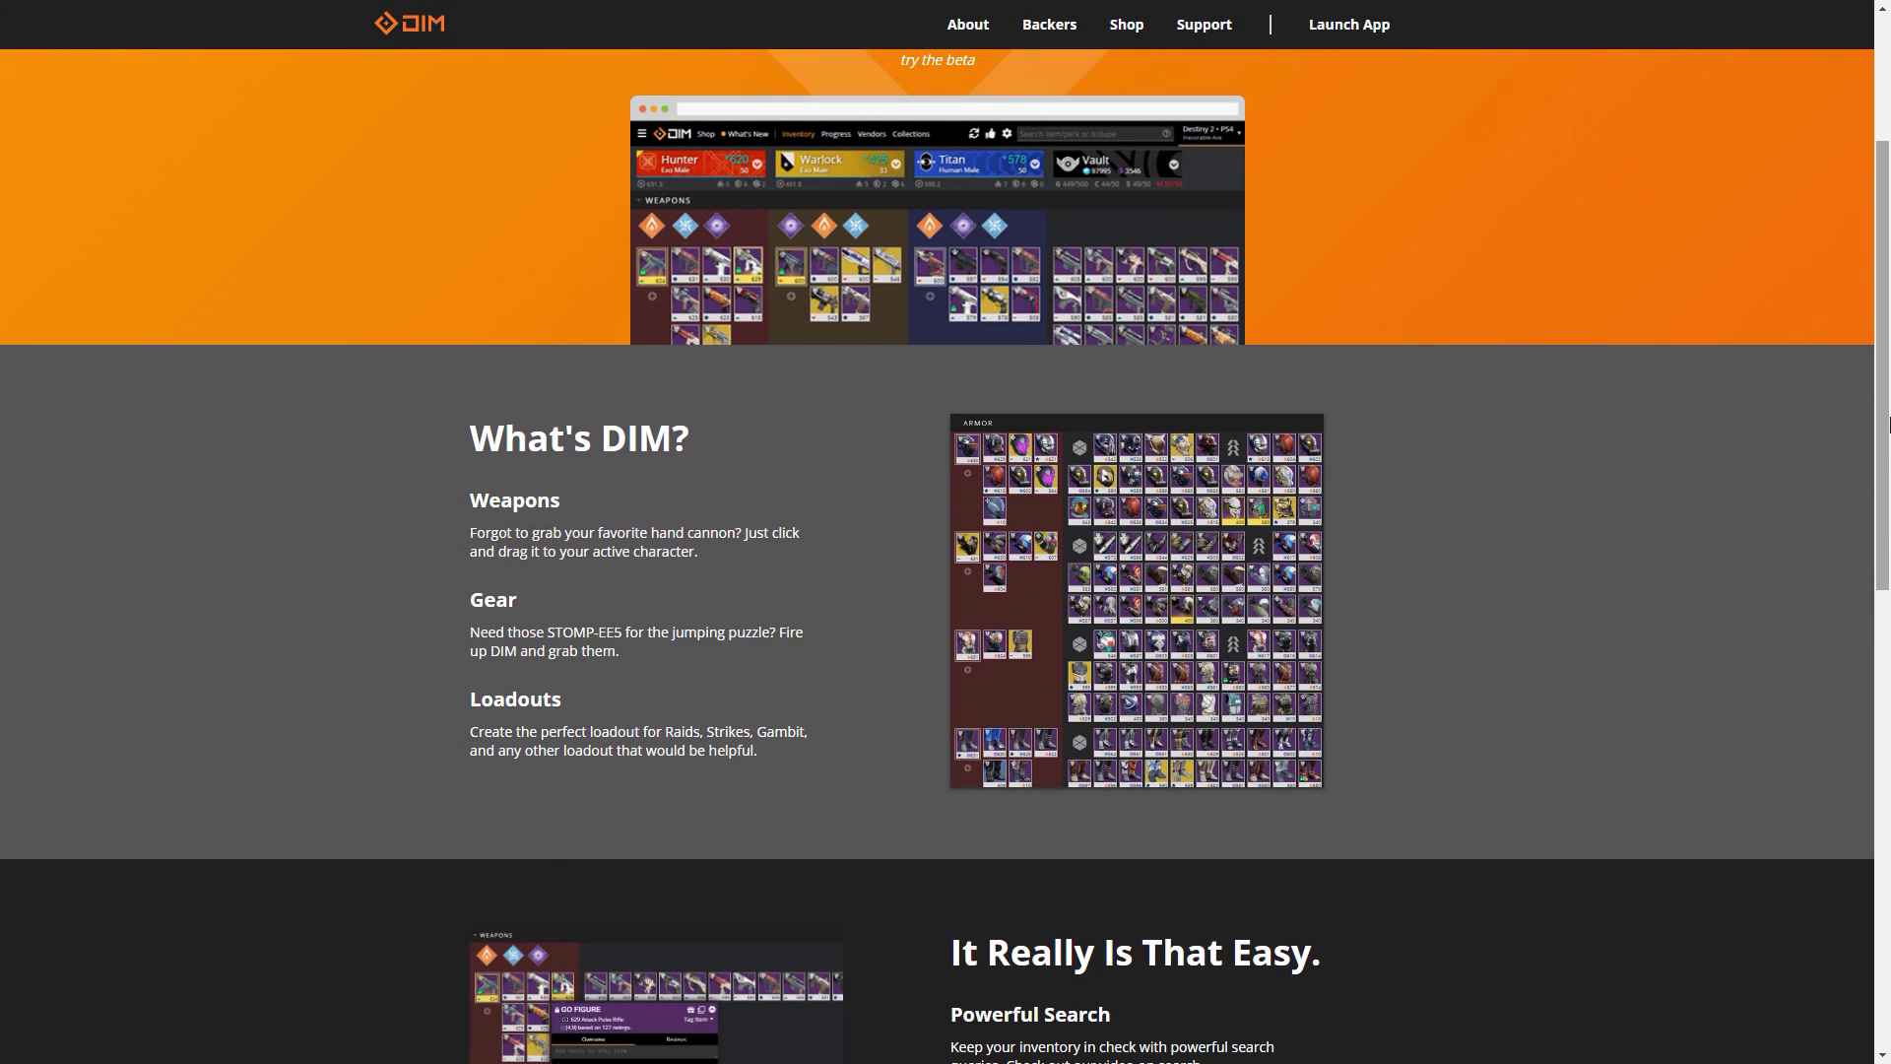
left_click_drag(1886, 307, 1886, 768)
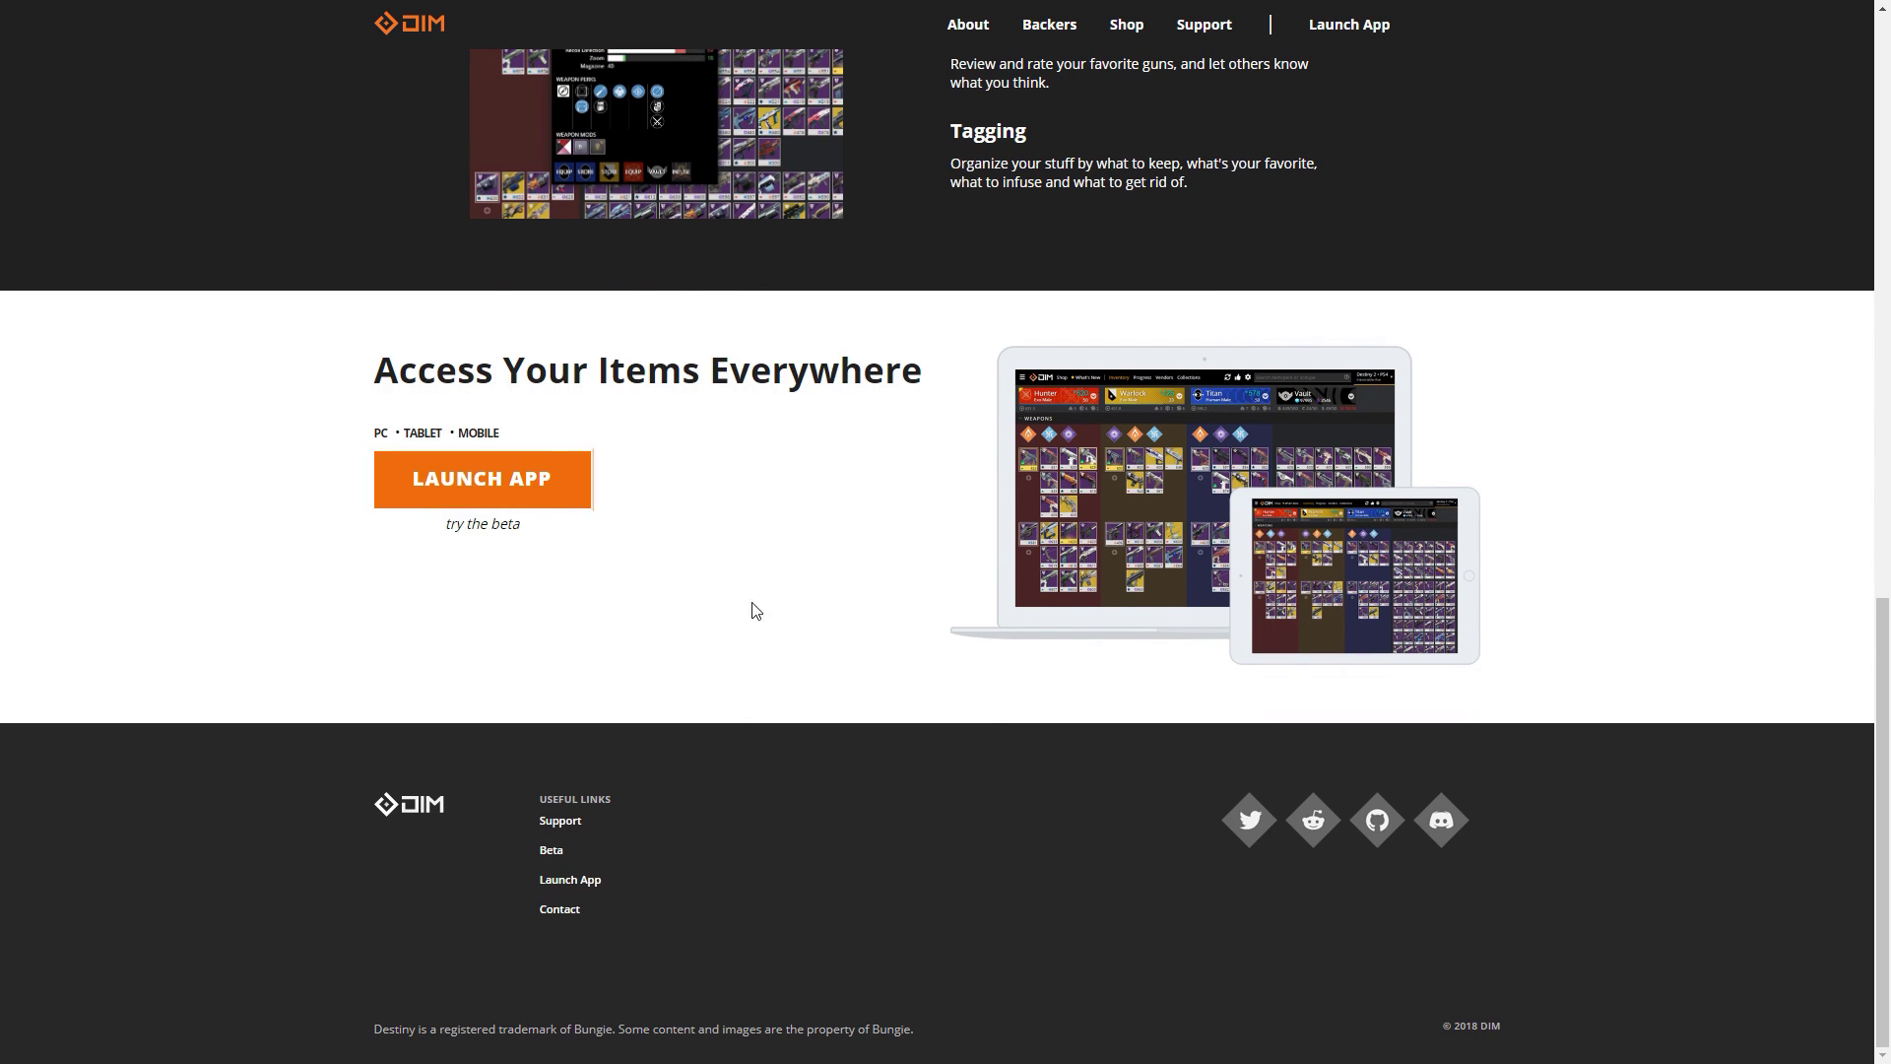
left_click(503, 498)
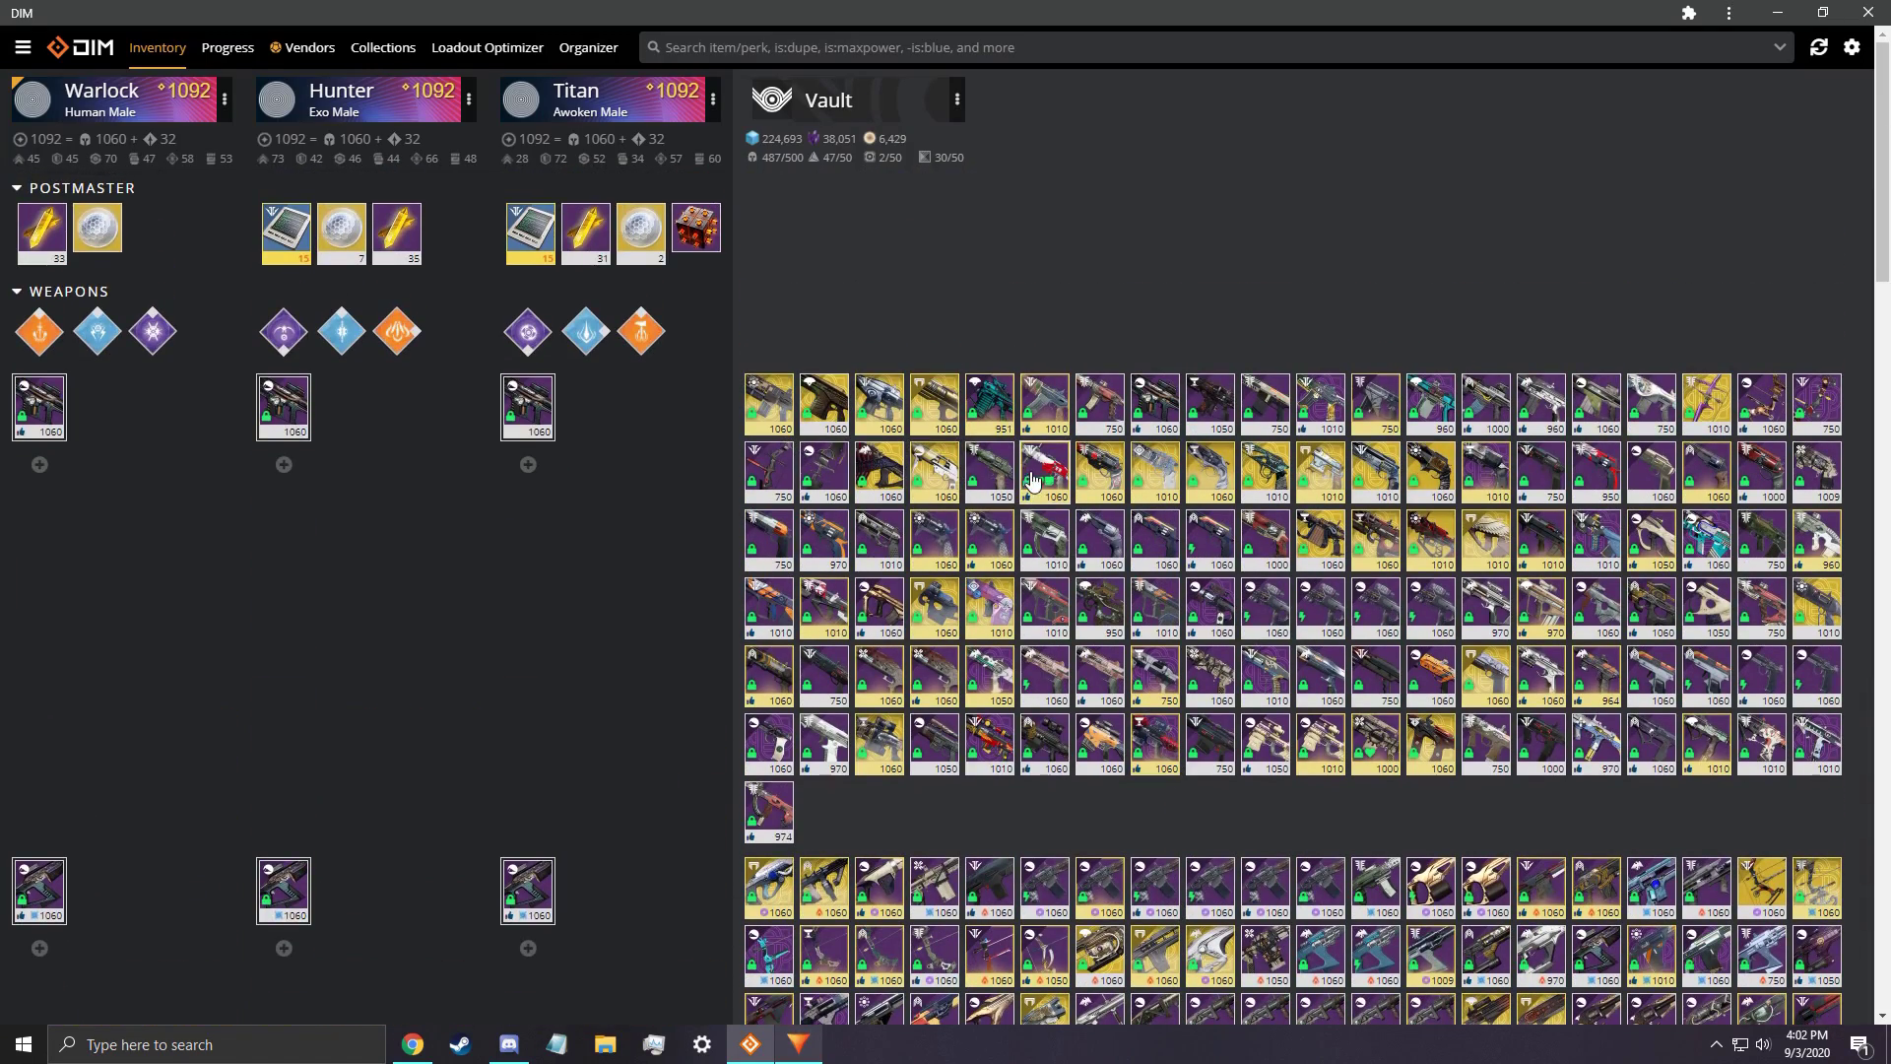
Transfer The Mountaintop, IKELOS_SMG_v1.0.2 and a power weapon from the vault to the Warlock
left_click_drag(1033, 481, 192, 526)
scroll(1091, 916, "down", 3)
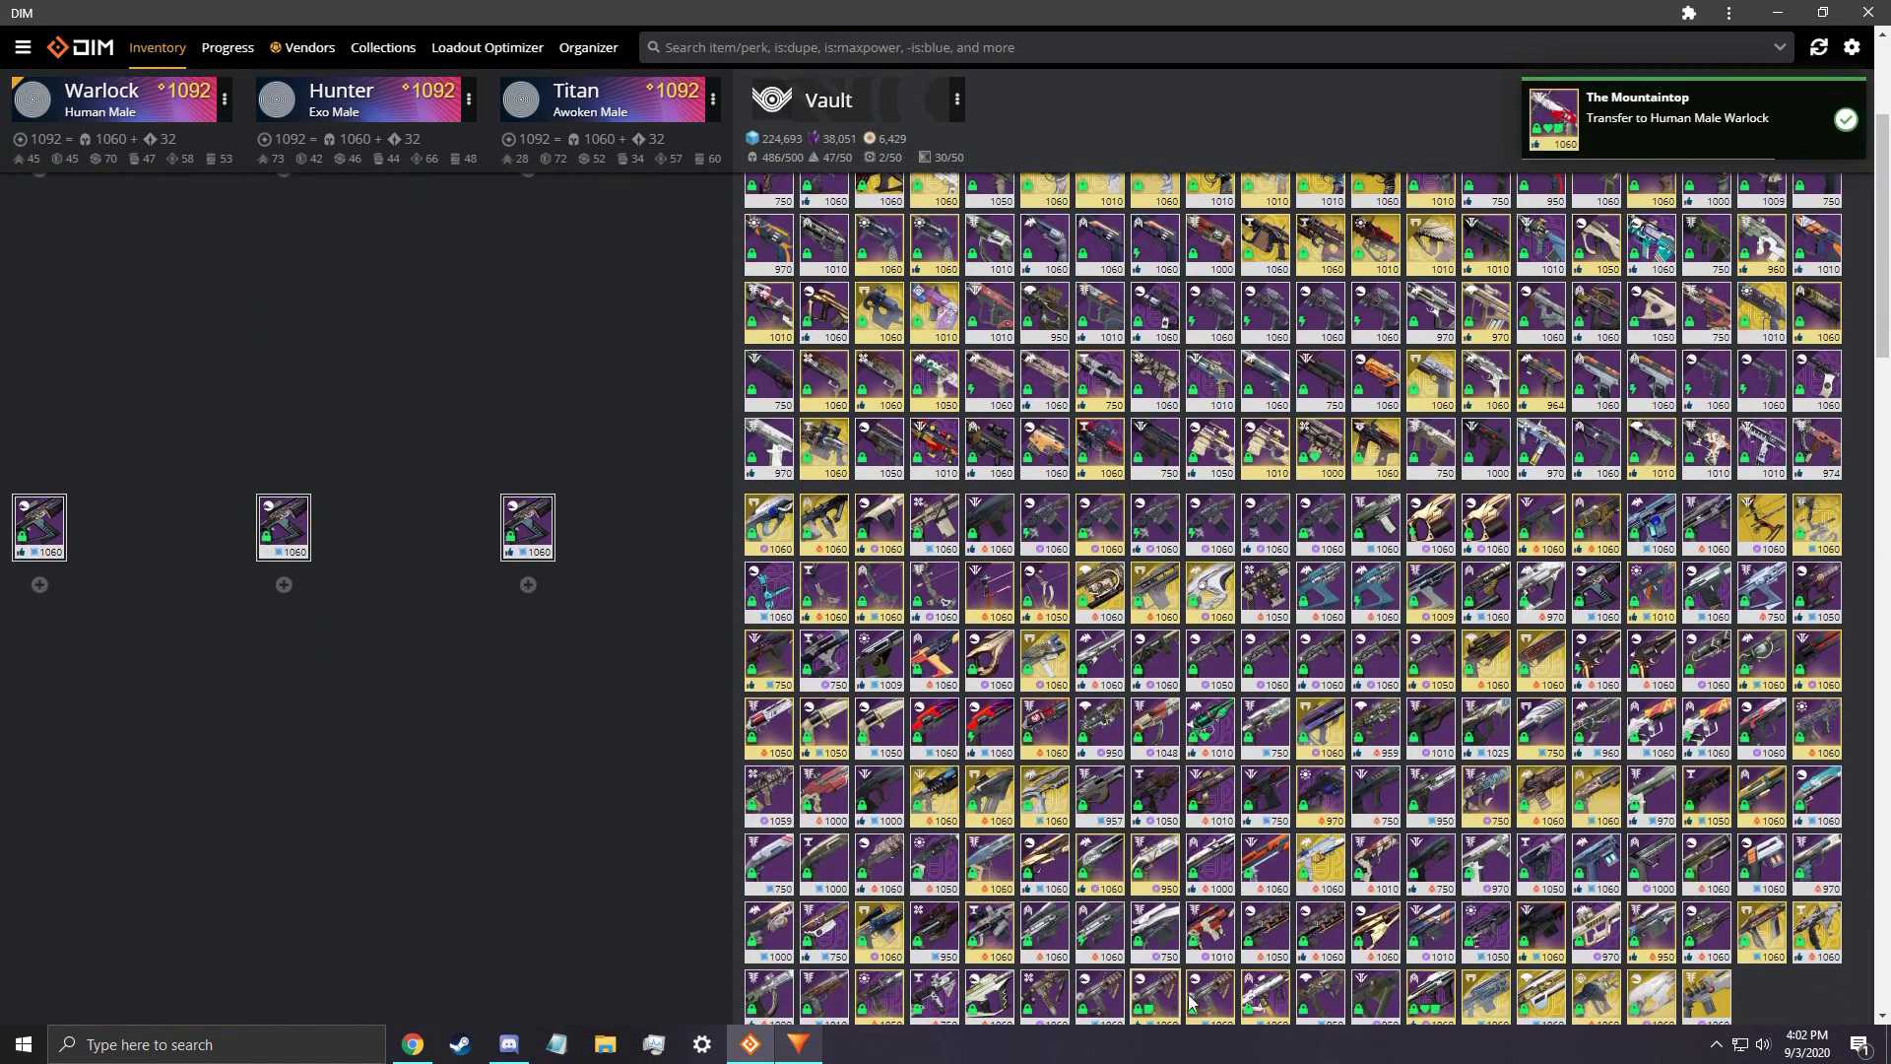
scroll(1189, 1002, "down", 1)
left_click_drag(1160, 904, 131, 680)
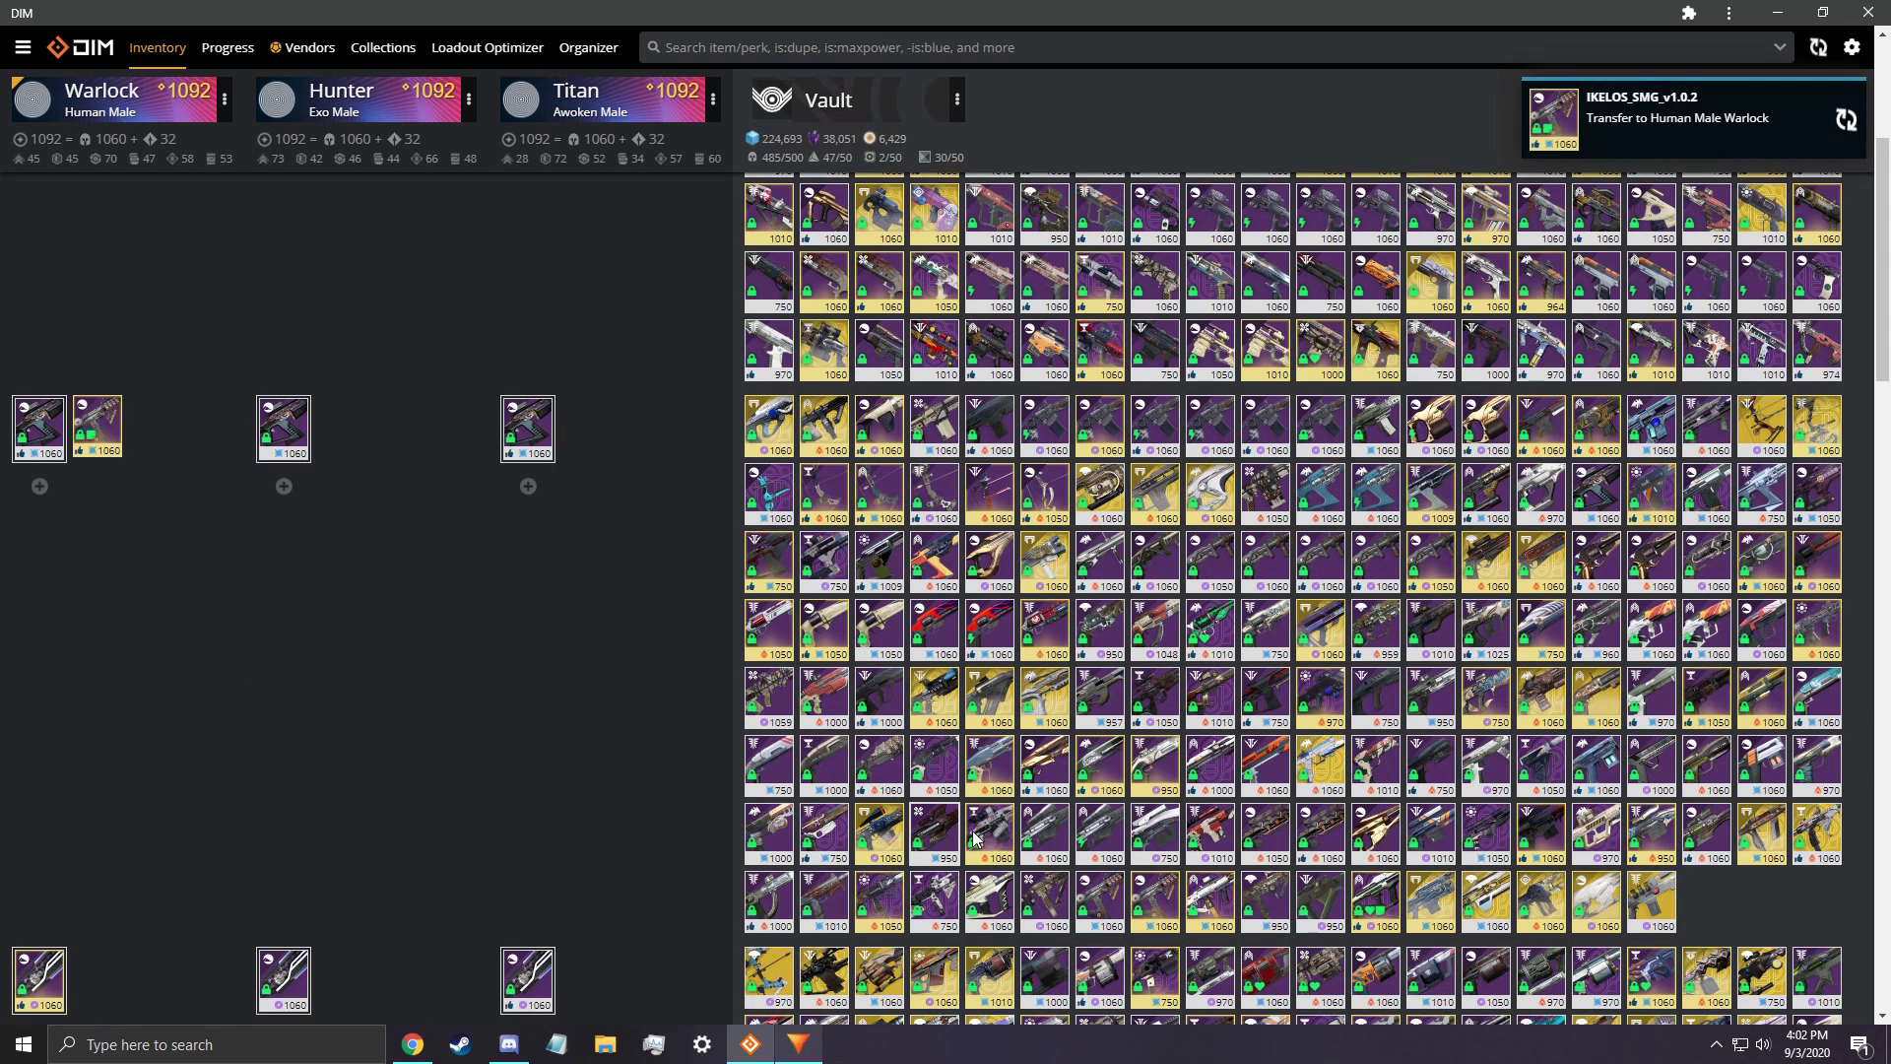
scroll(976, 837, "down", 3)
left_click_drag(774, 889, 164, 764)
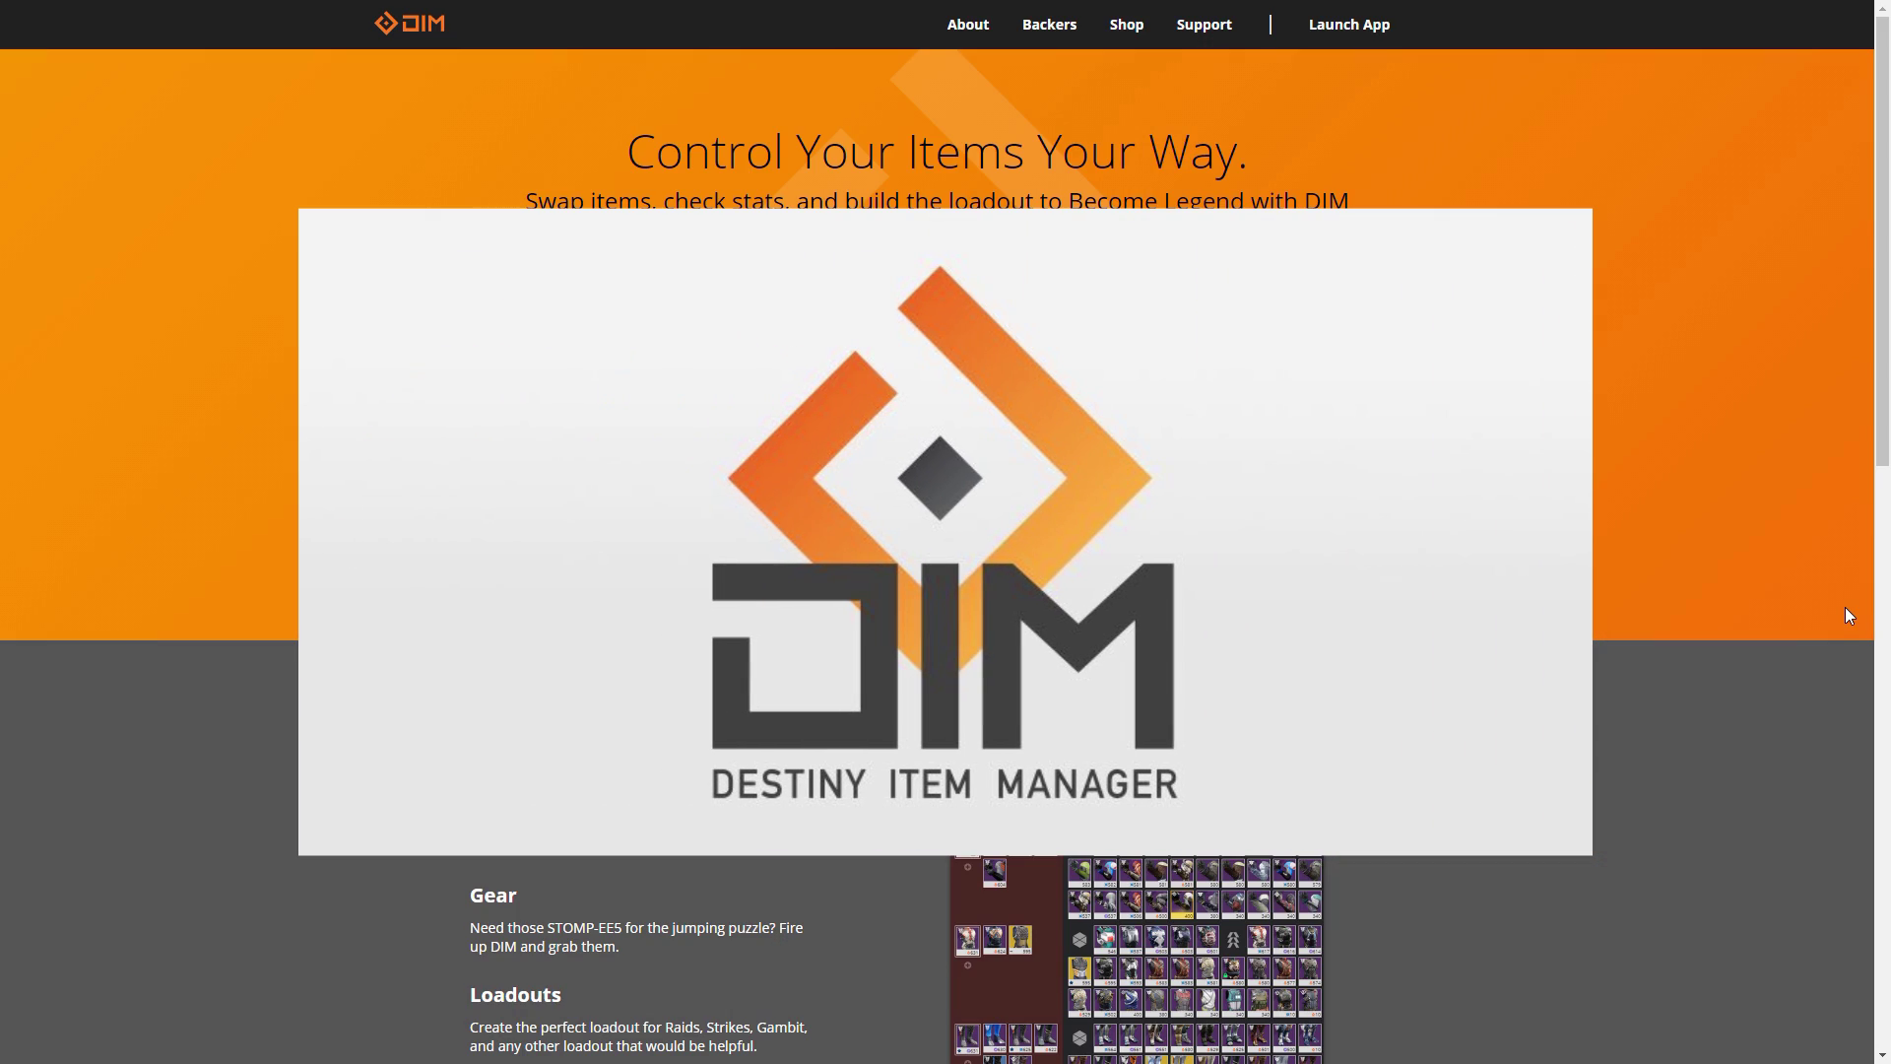
Read through the DIM home page's sections on weapons, gear, loadouts, search and tagging
scroll(1847, 611, "down", 1)
scroll(1846, 607, "down", 2)
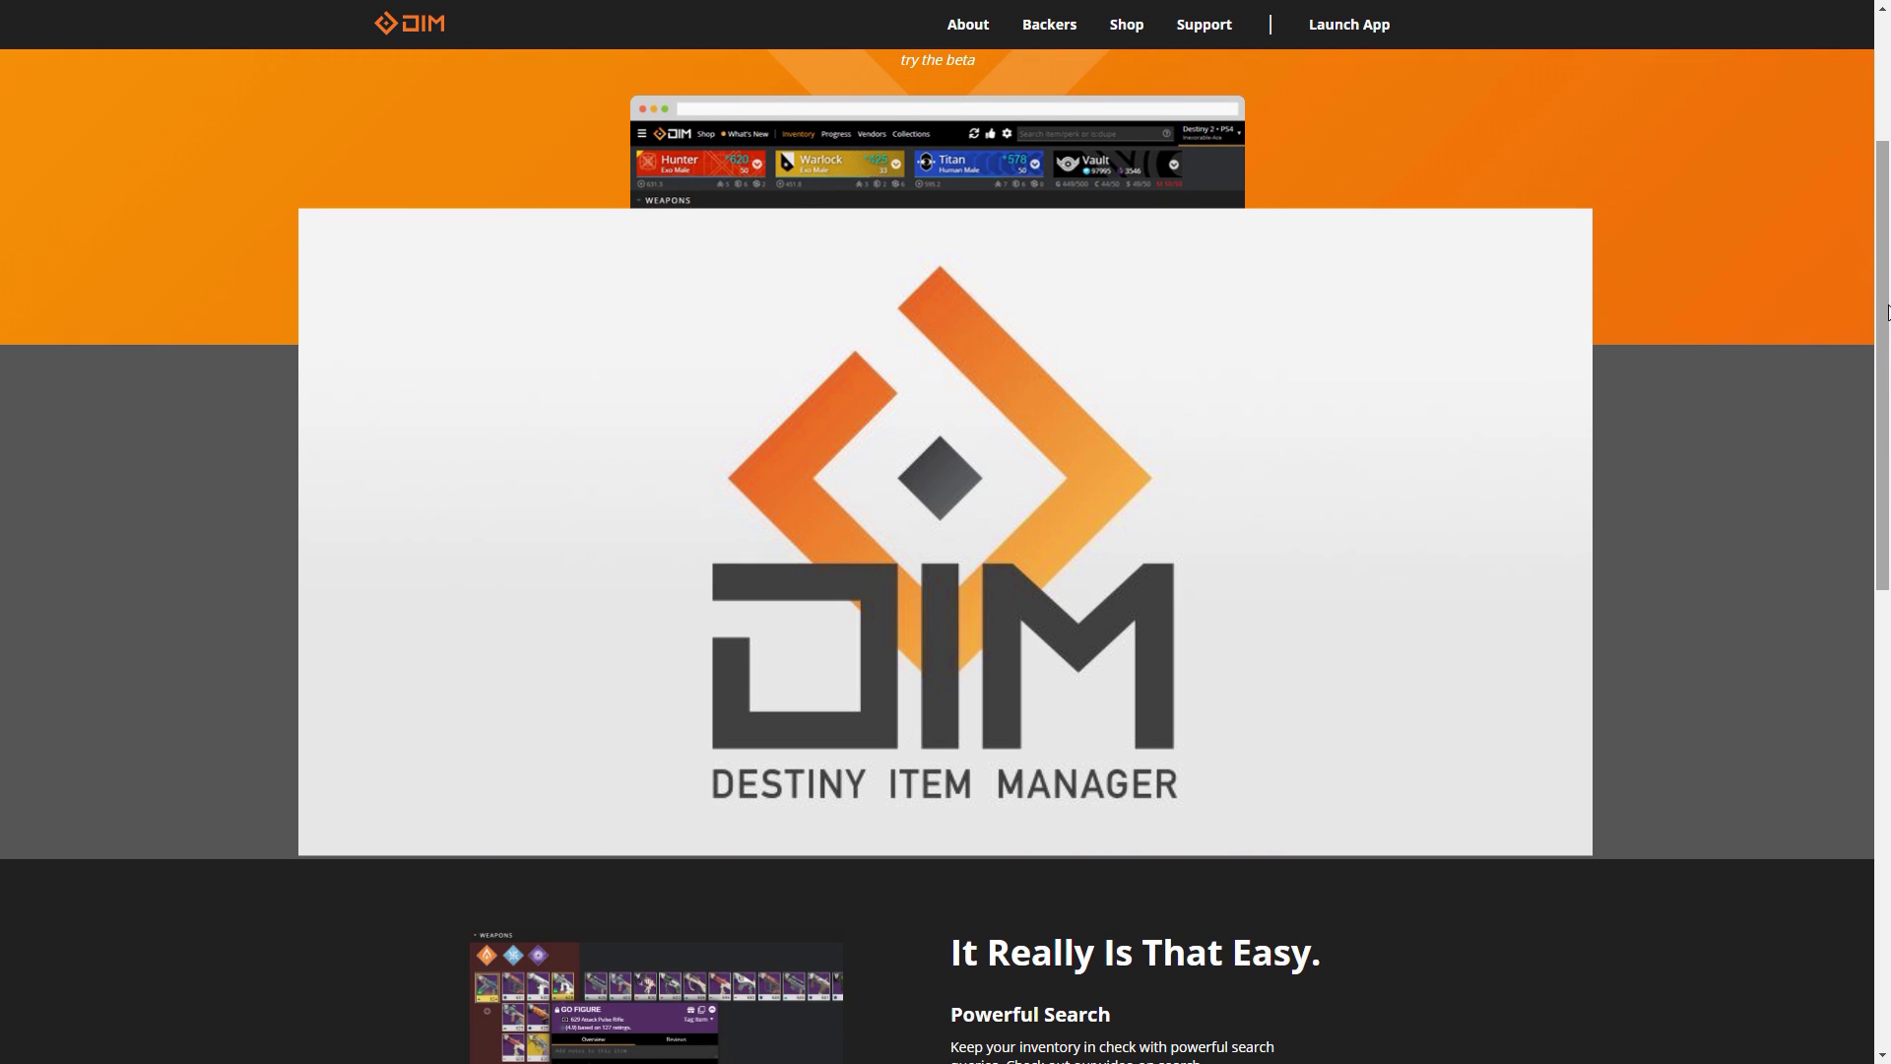
left_click_drag(1884, 344, 1888, 783)
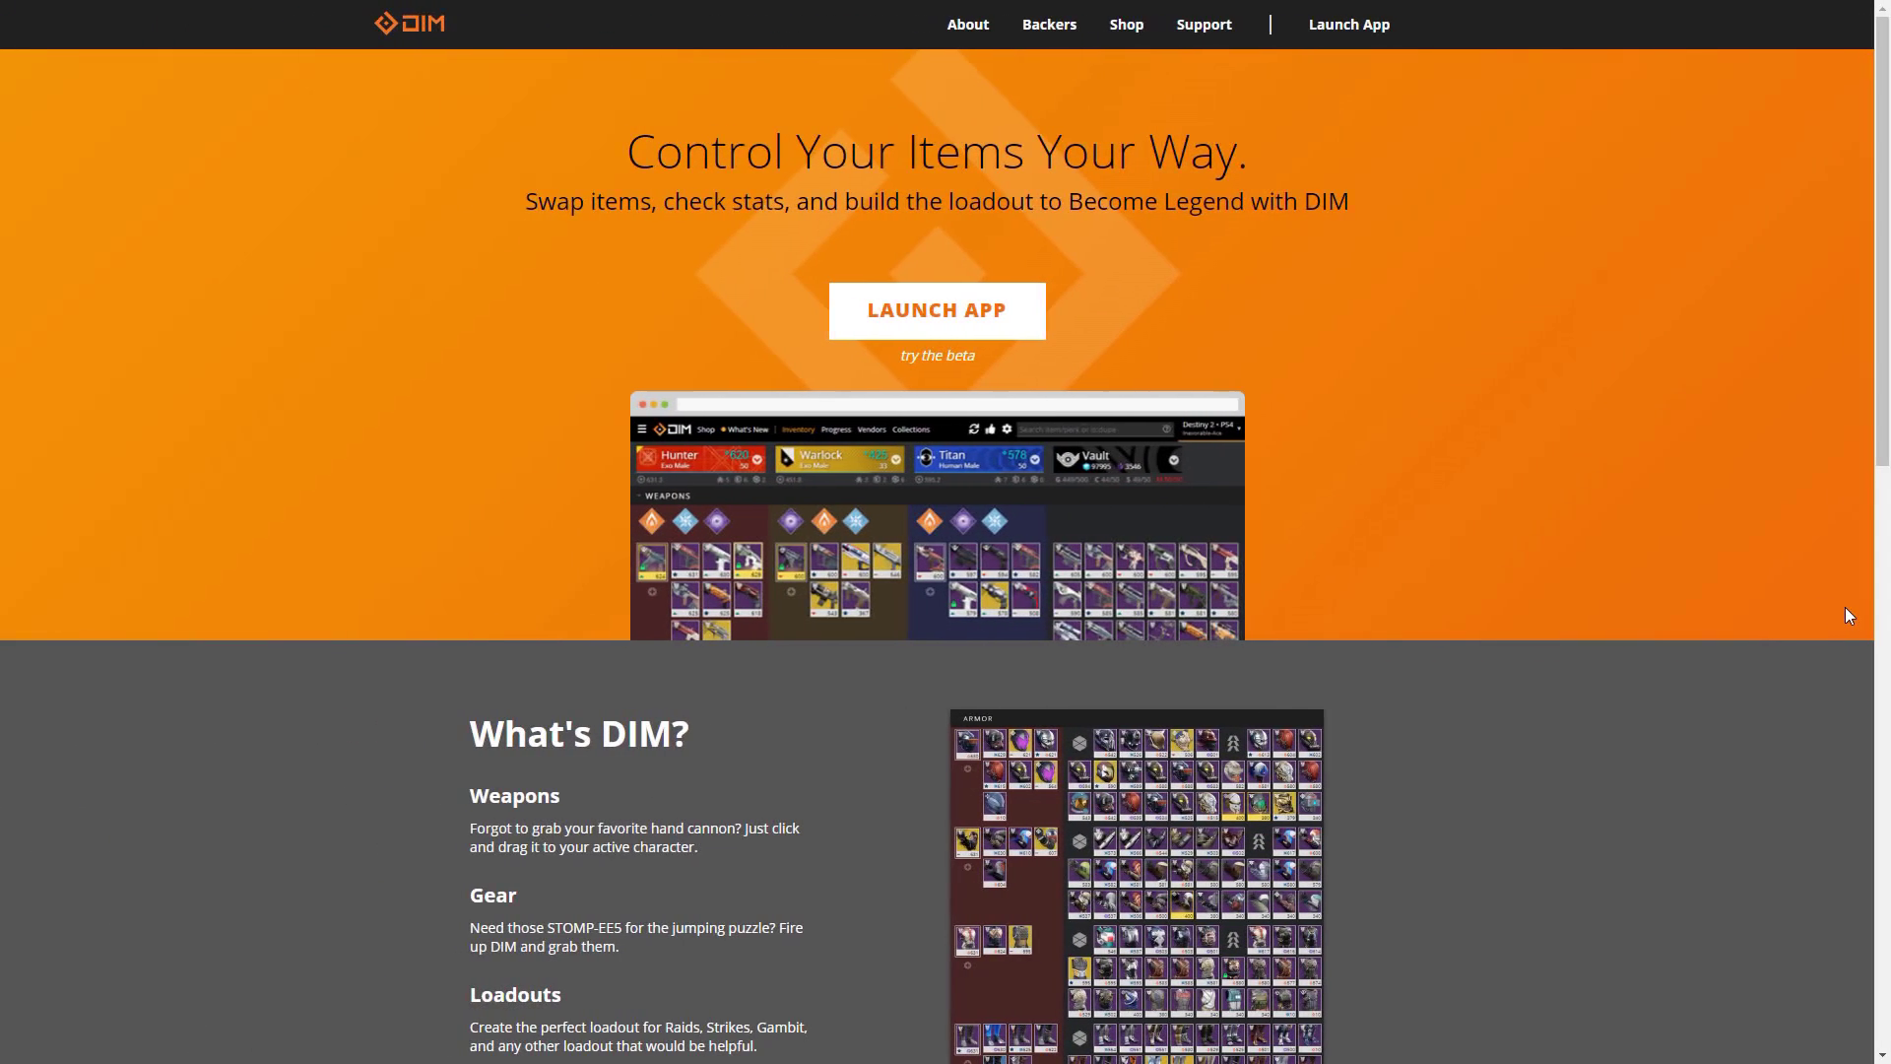
scroll(1845, 607, "down", 1)
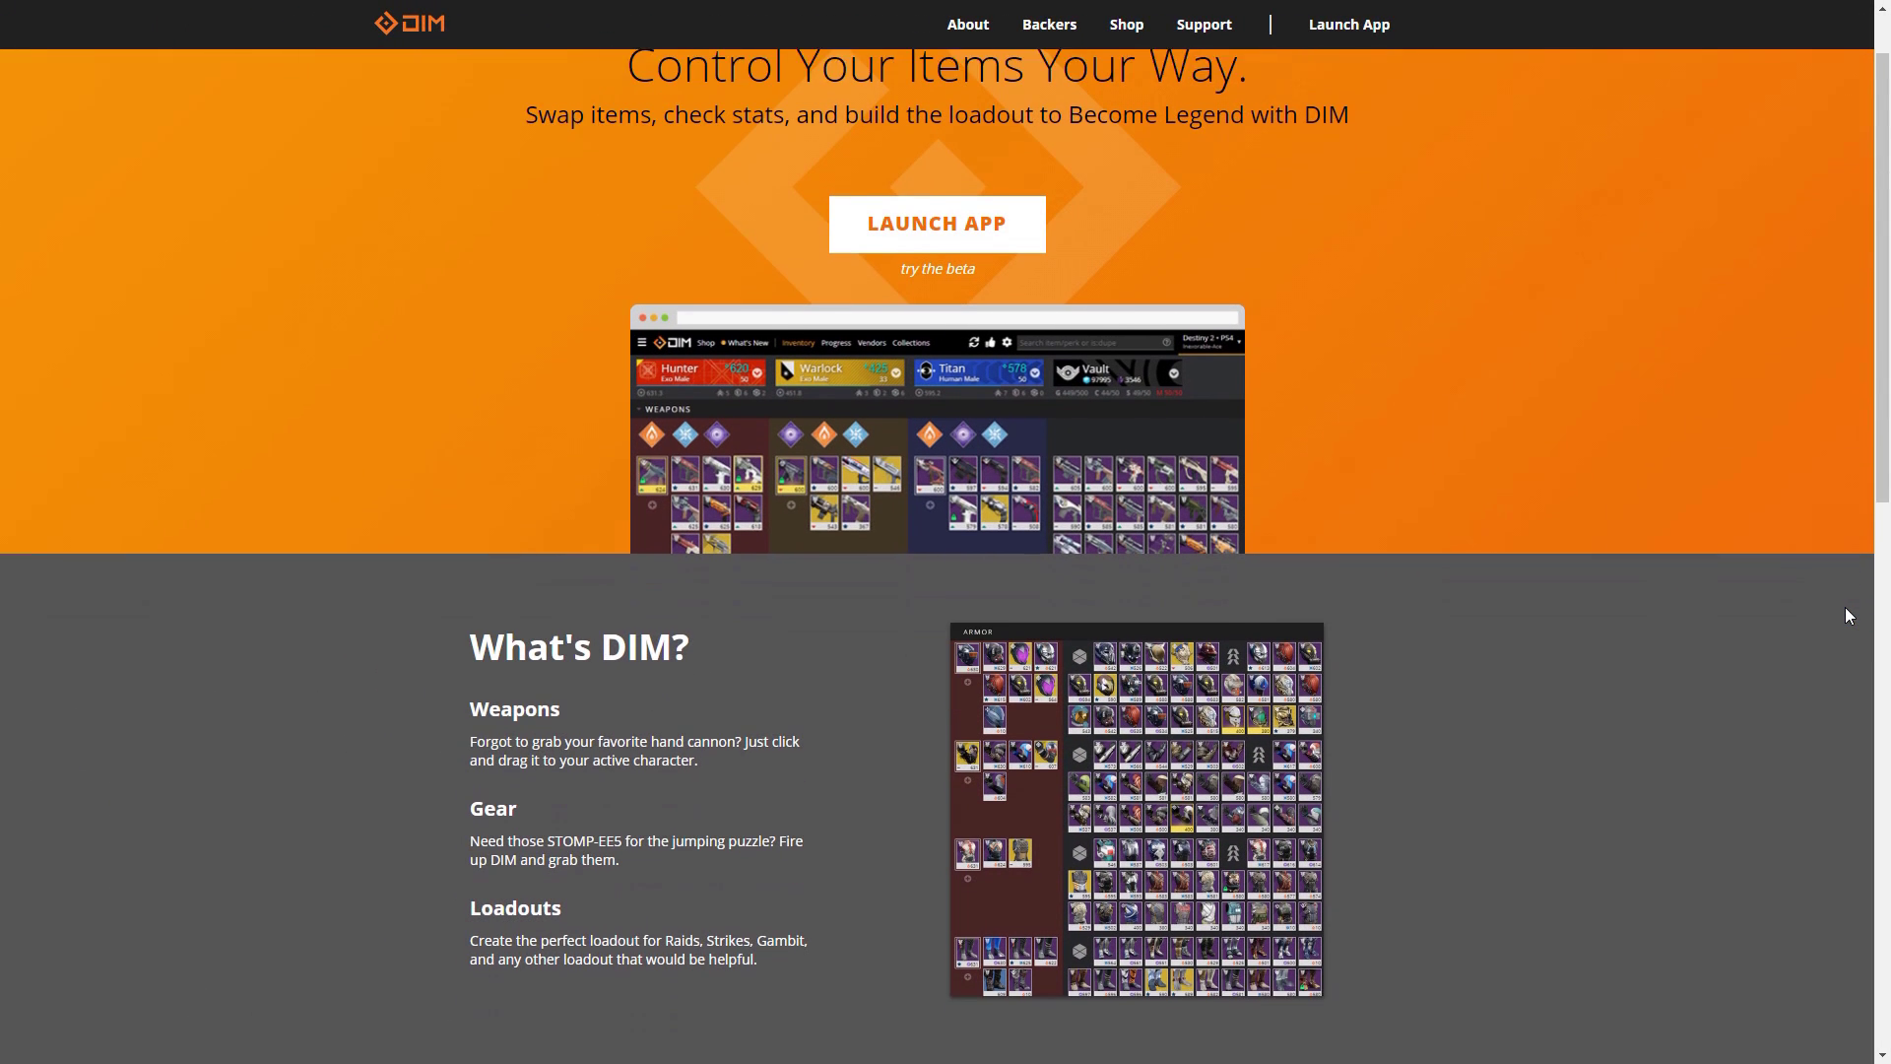
scroll(1846, 607, "down", 3)
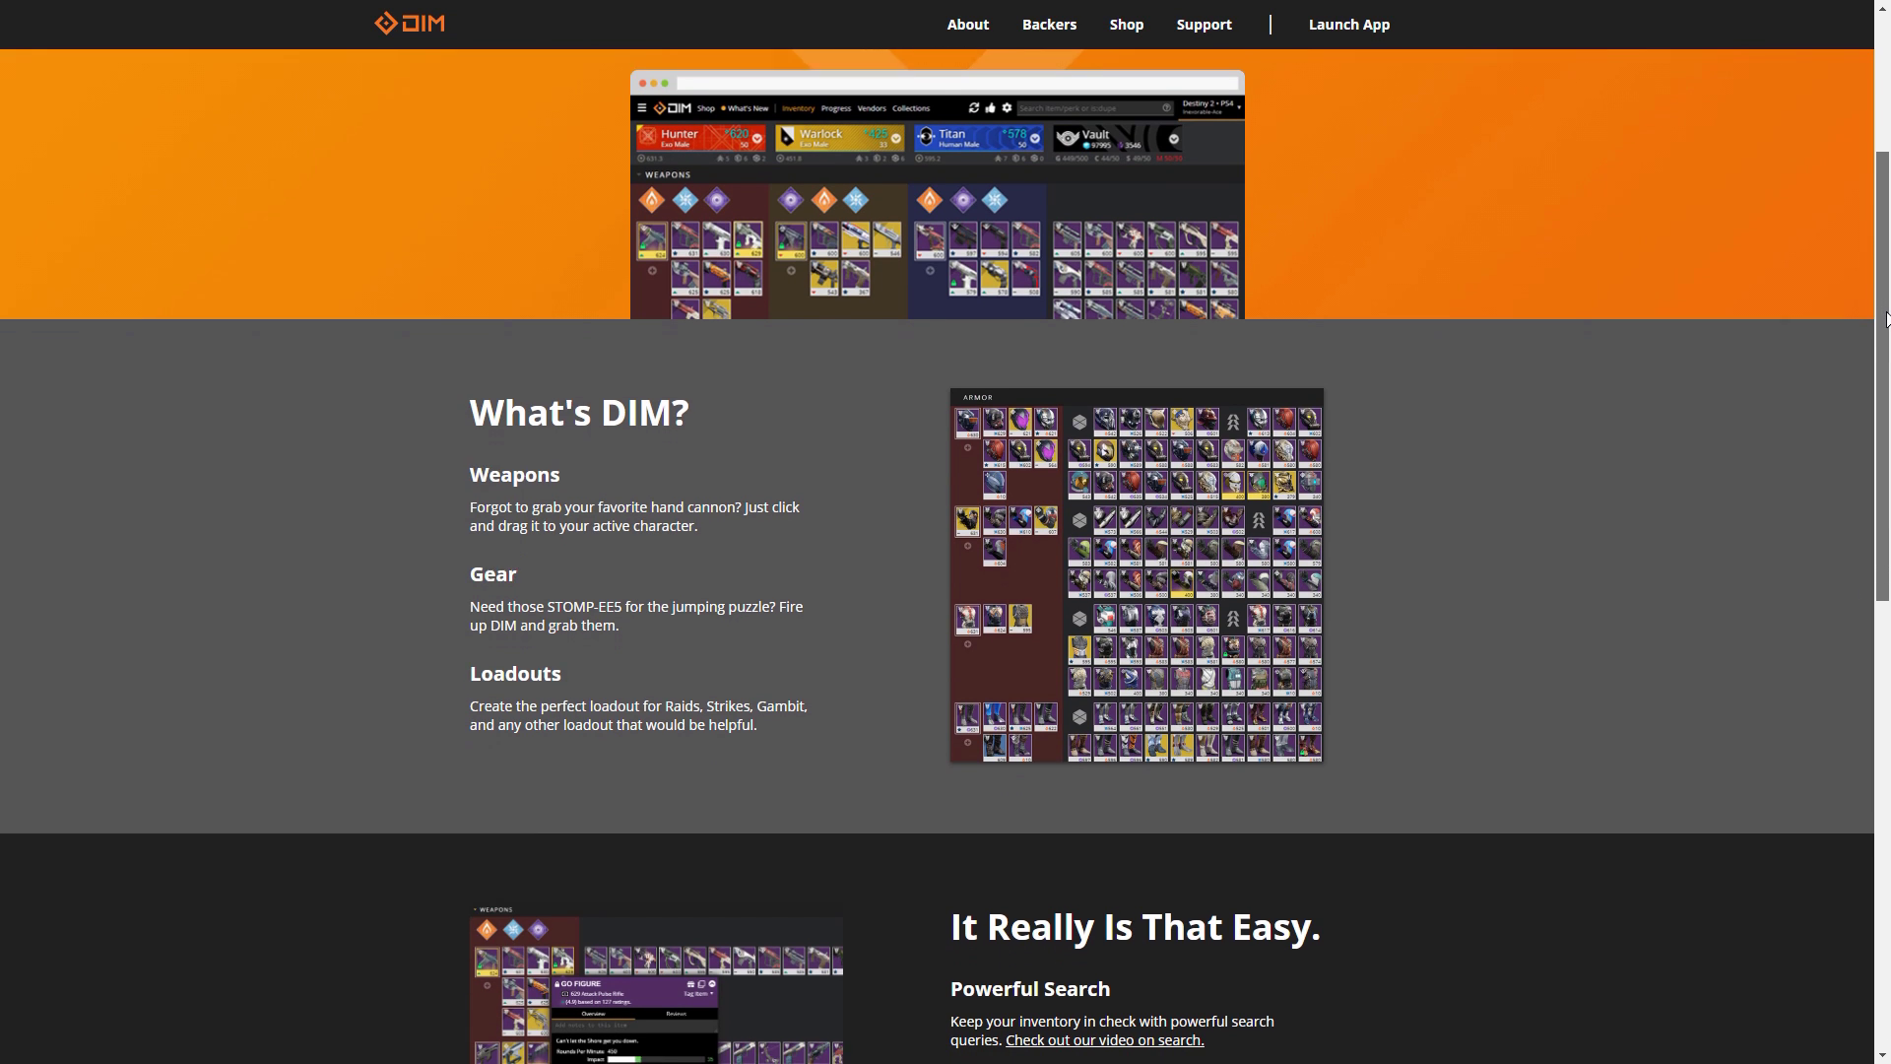
left_click_drag(1885, 317, 1885, 587)
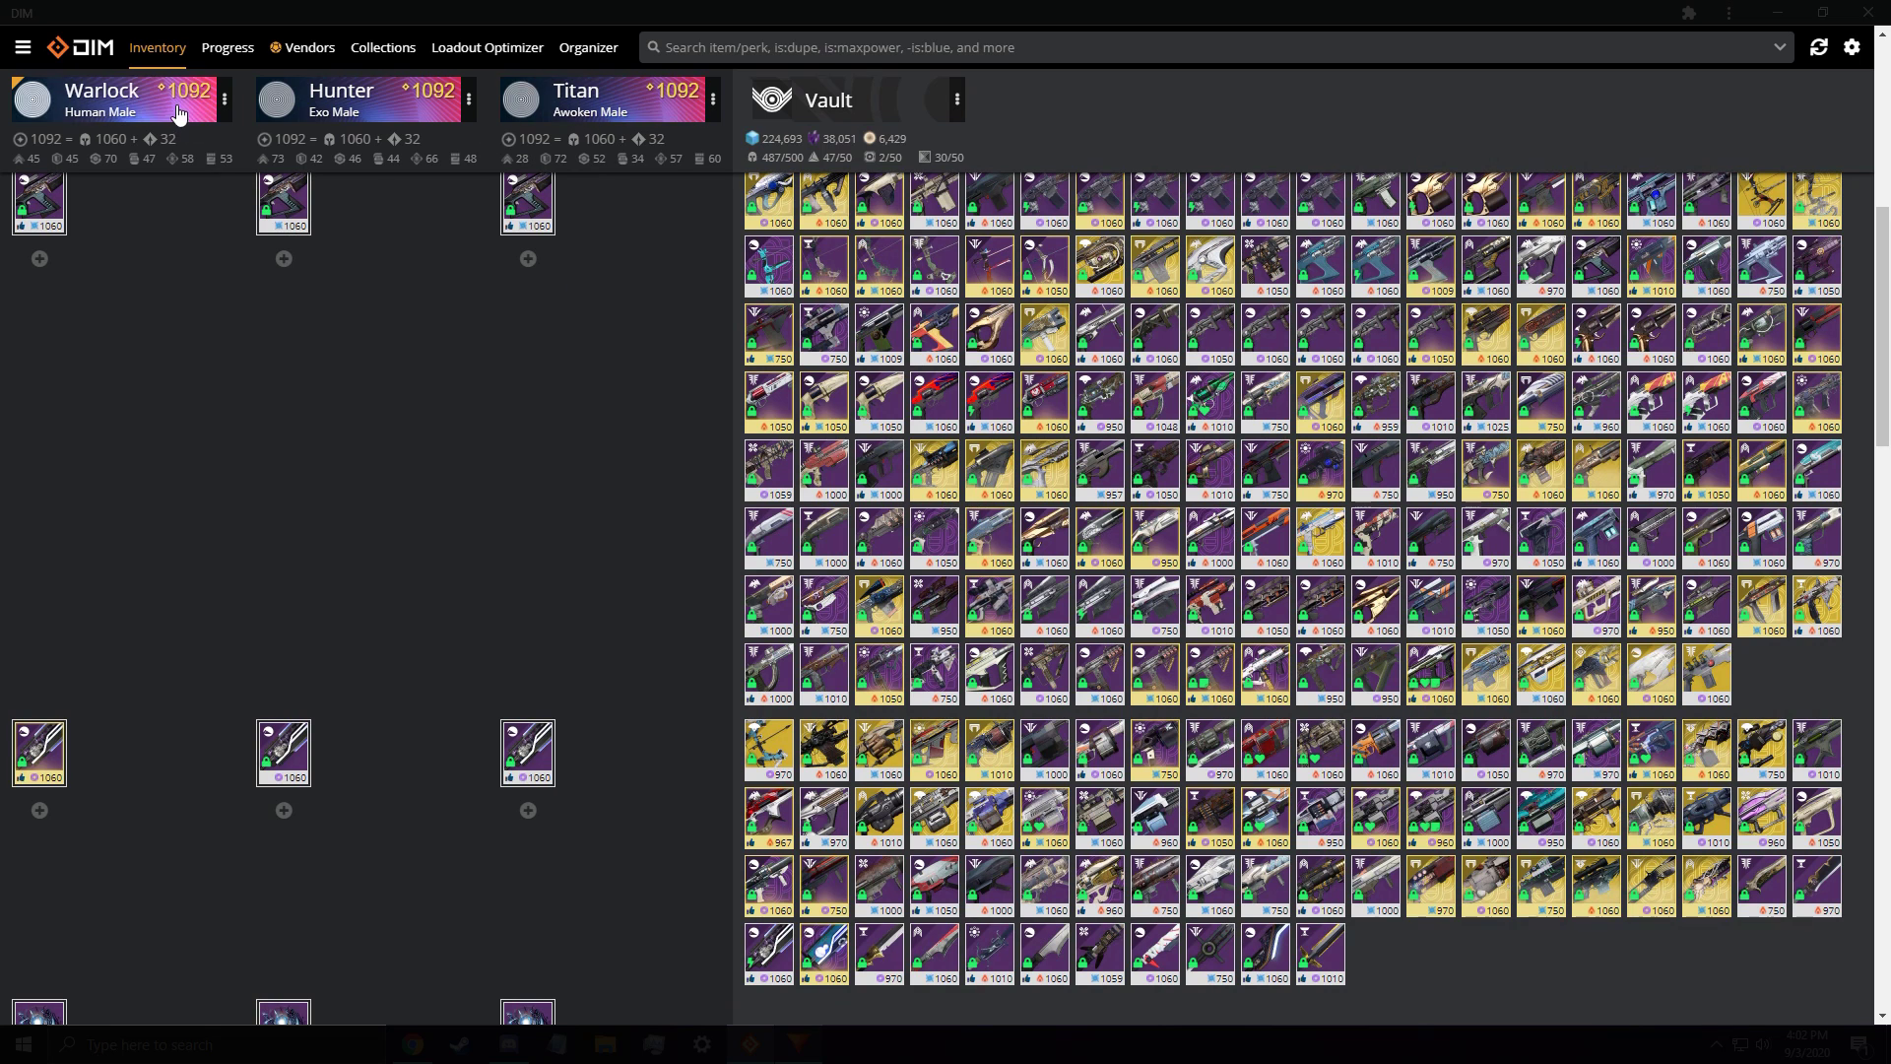
Apply the saved PvE loadout to the Warlock and check the items moving onto the character
left_click(179, 115)
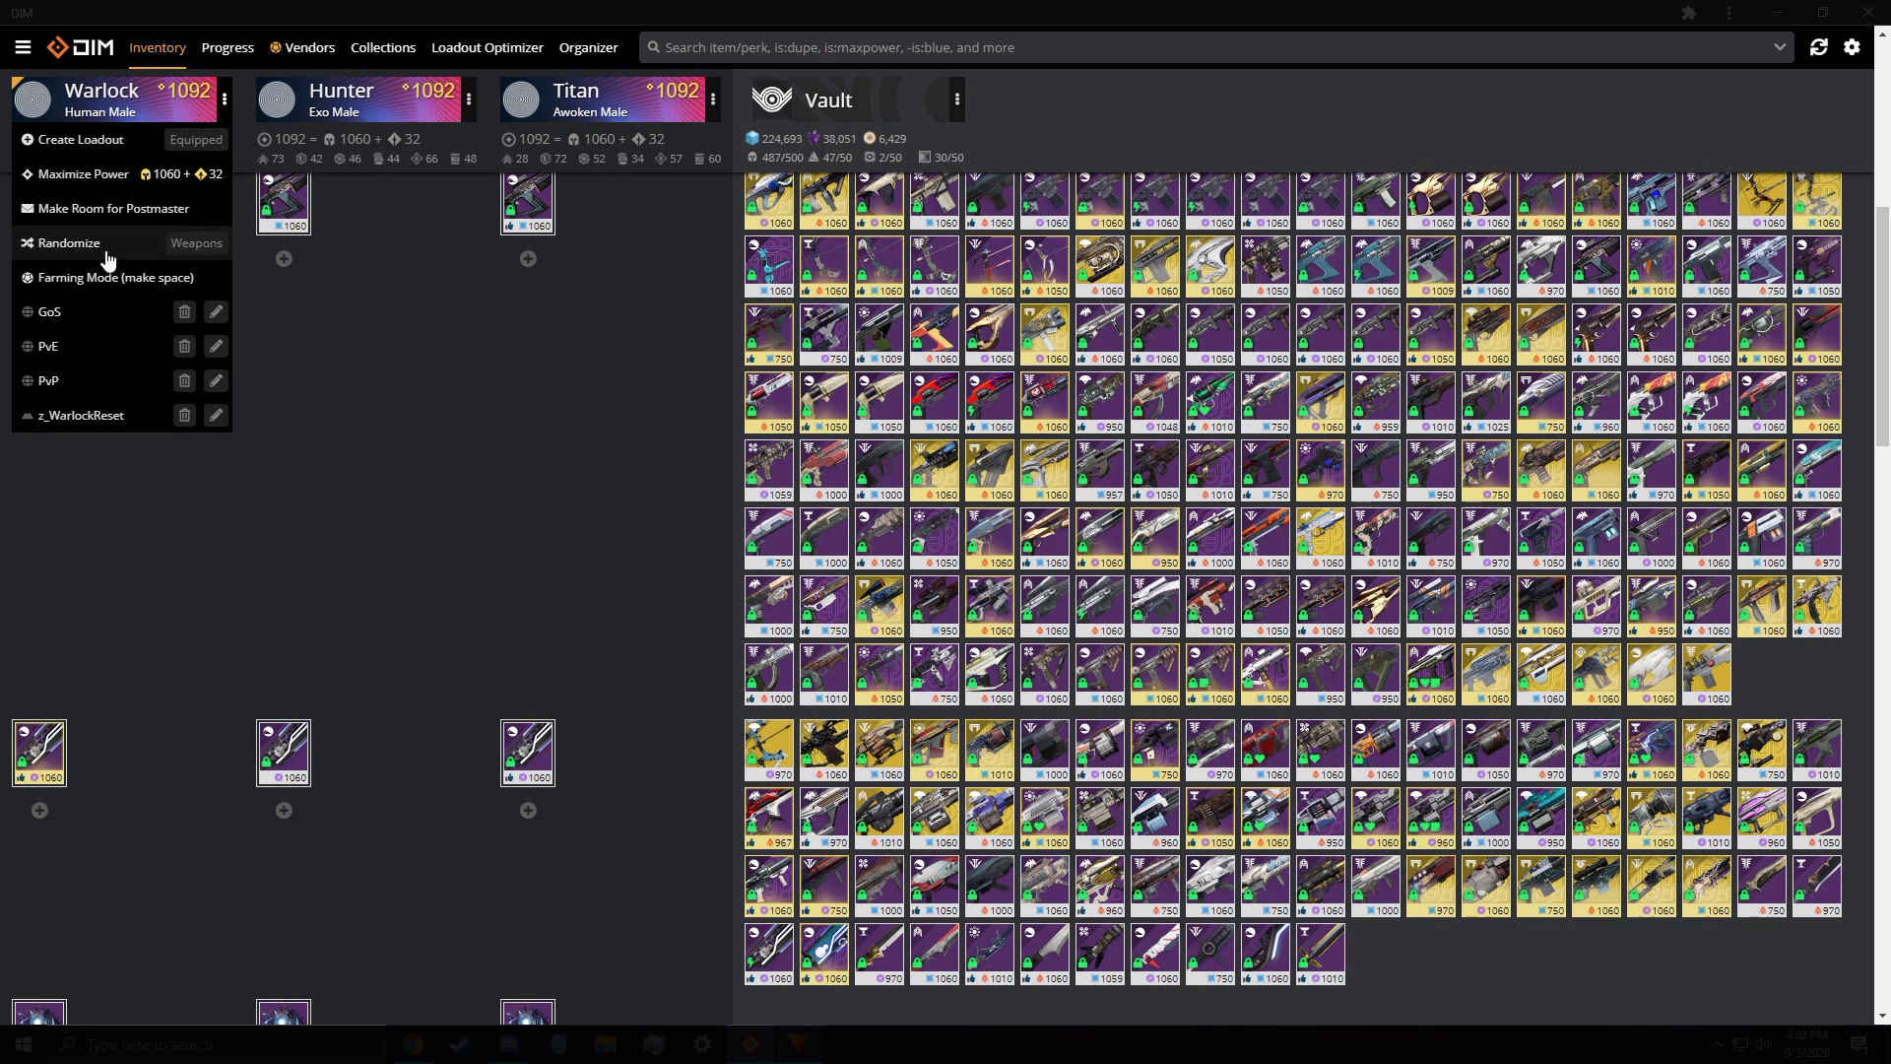
left_click(90, 353)
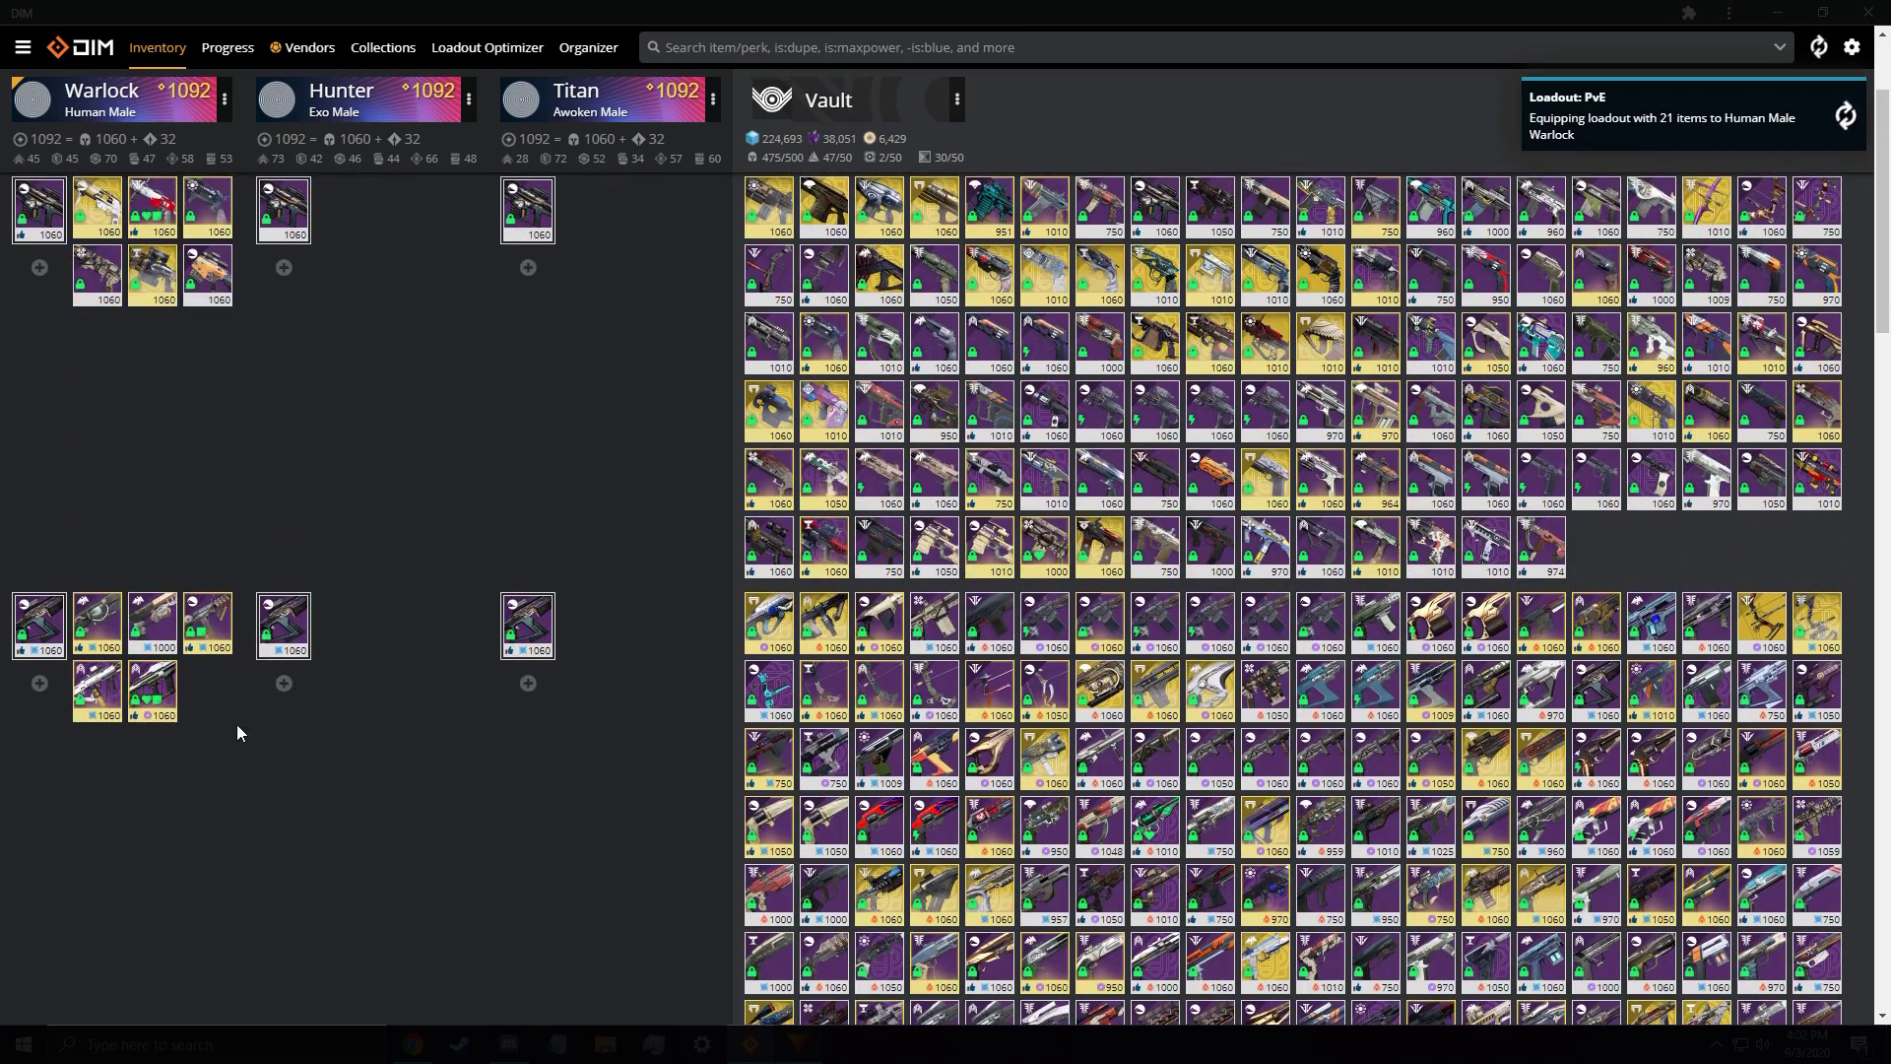
scroll(177, 428, "down", 4)
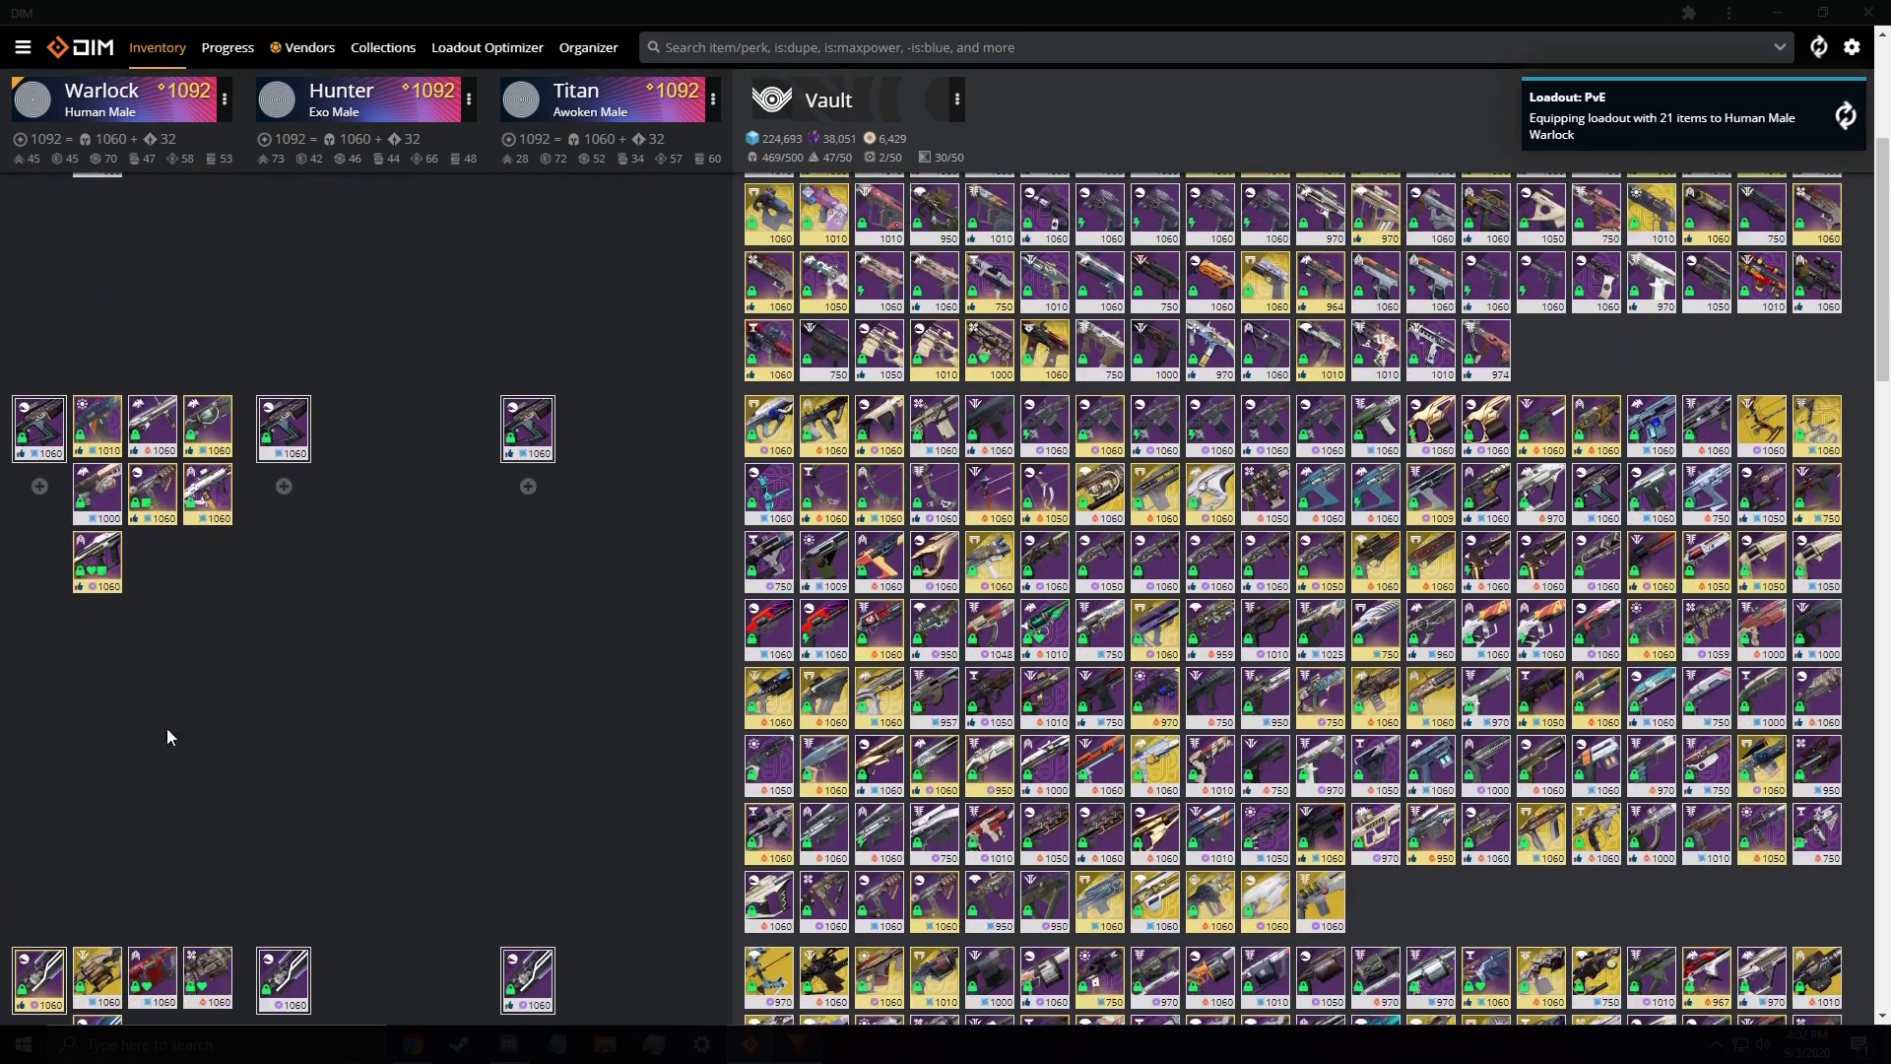
scroll(167, 727, "down", 3)
scroll(199, 723, "up", 7)
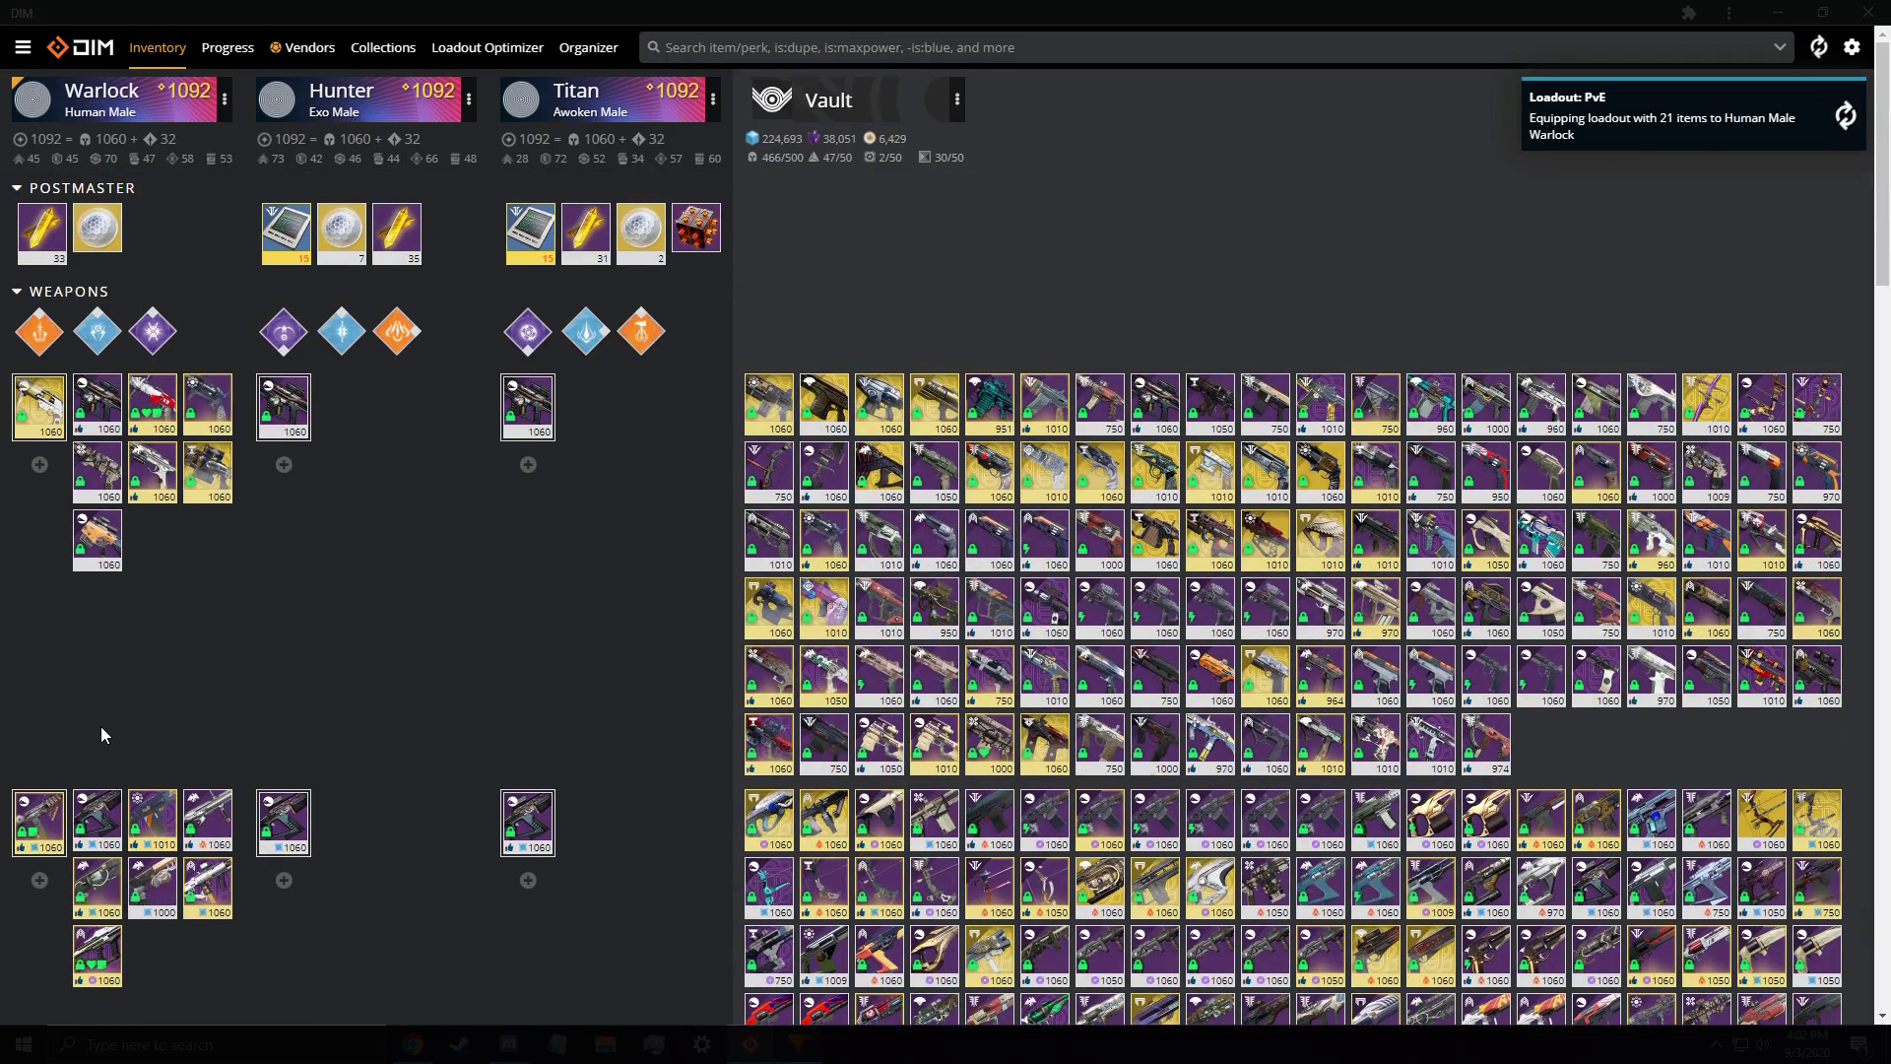
scroll(417, 806, "down", 5)
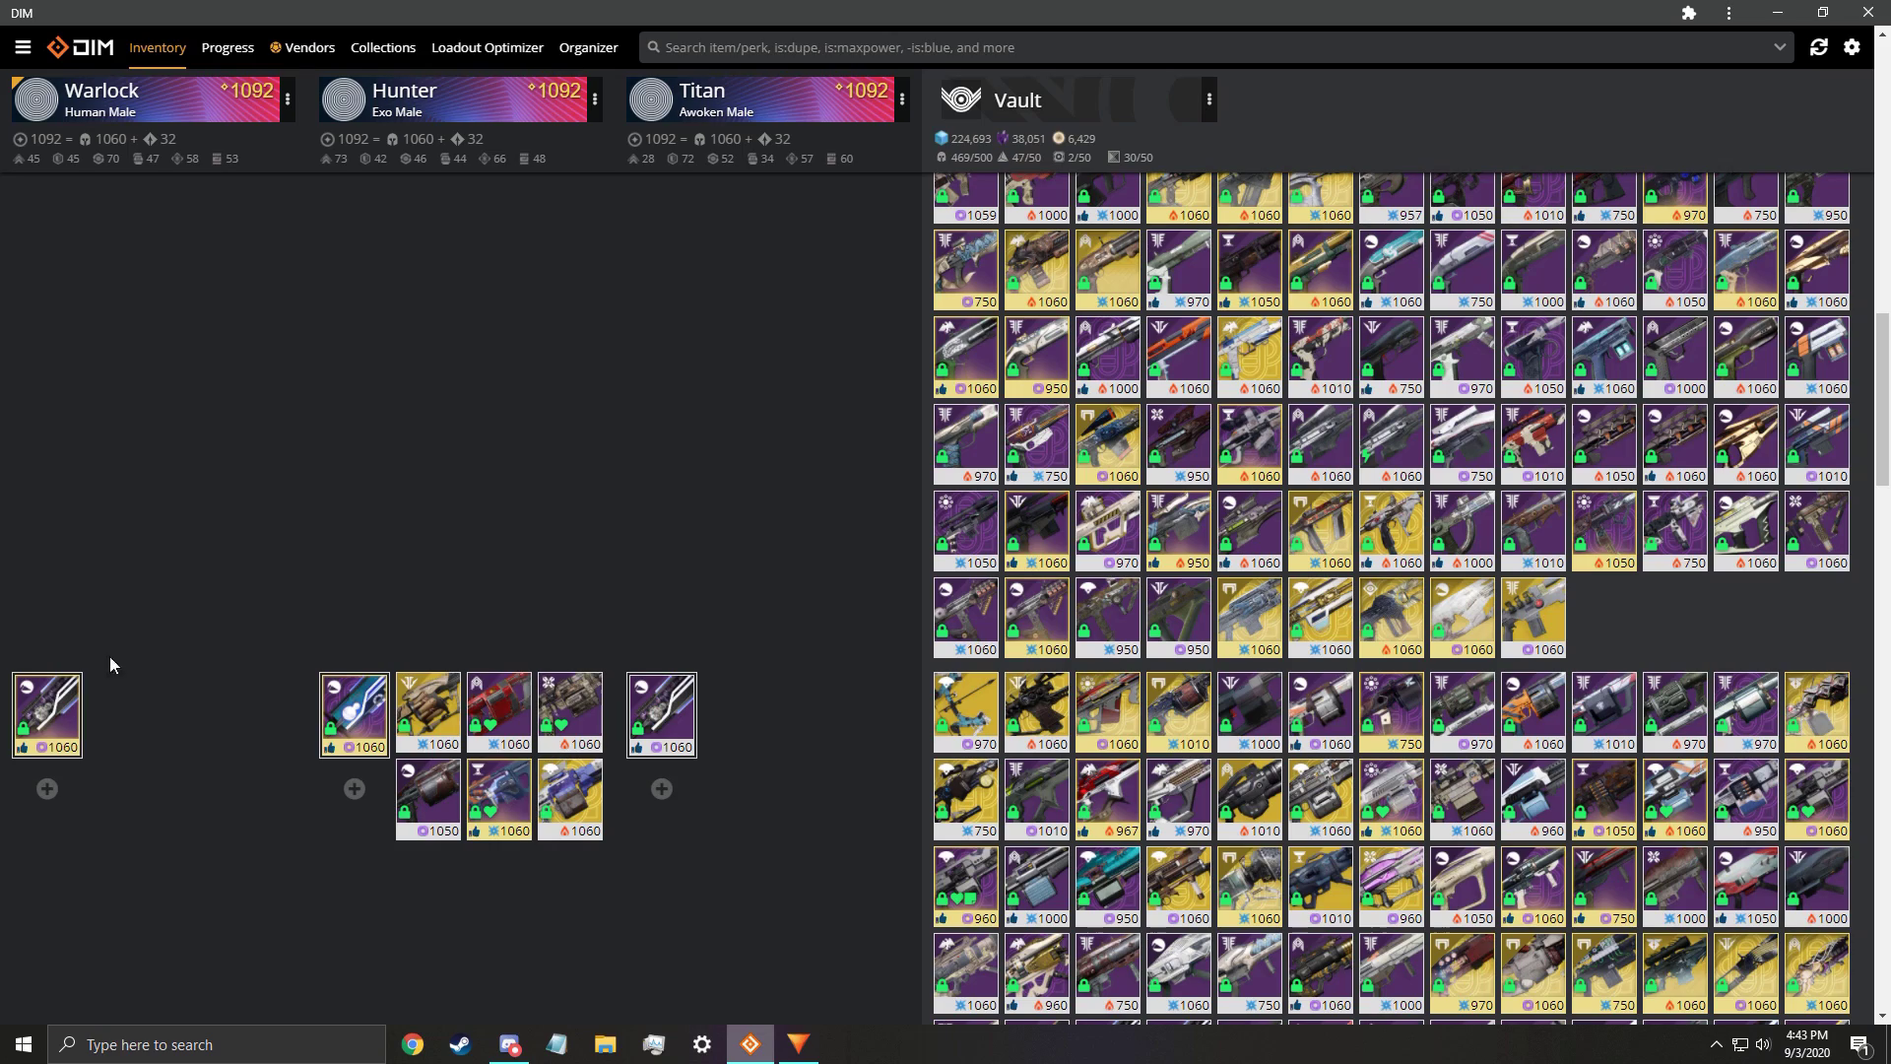
Apply the z_HunterReset loadout to the Hunter and check the character's remaining items
scroll(452, 760, "up", 1)
scroll(451, 760, "down", 7)
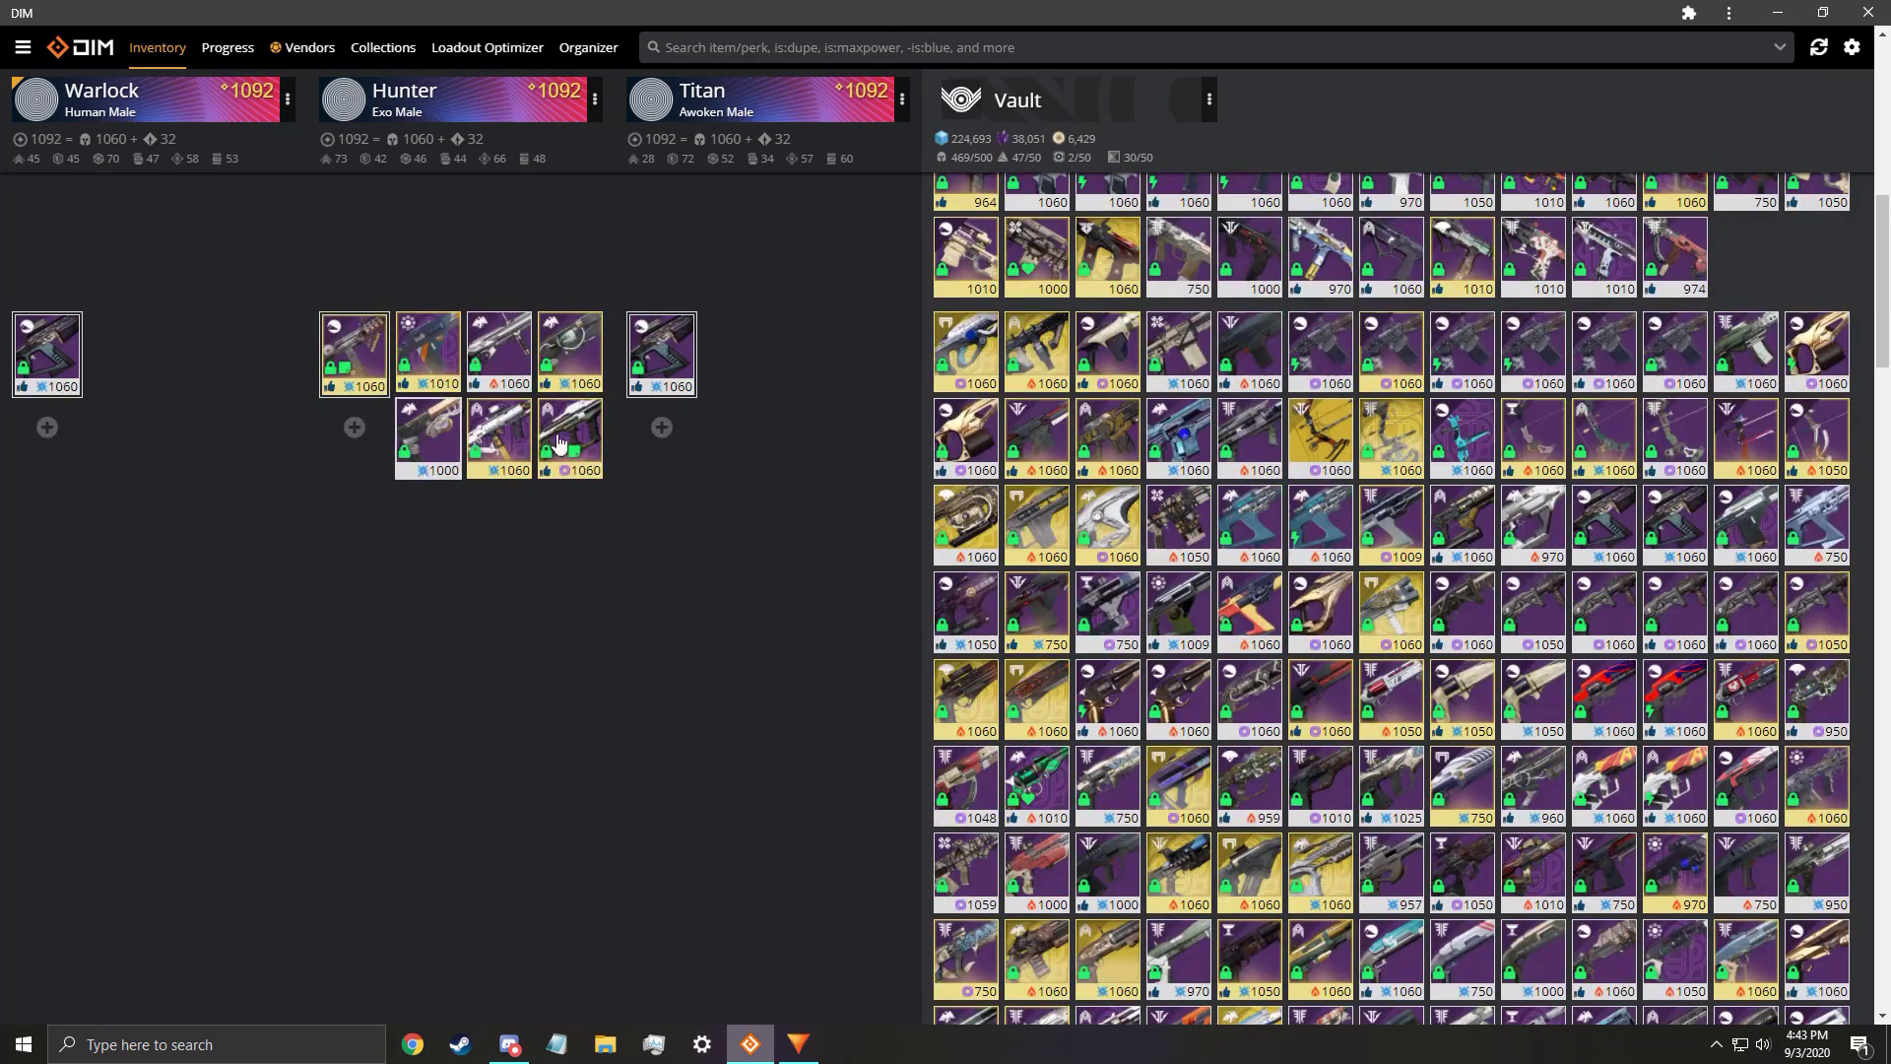
scroll(363, 581, "up", 3)
left_click(560, 119)
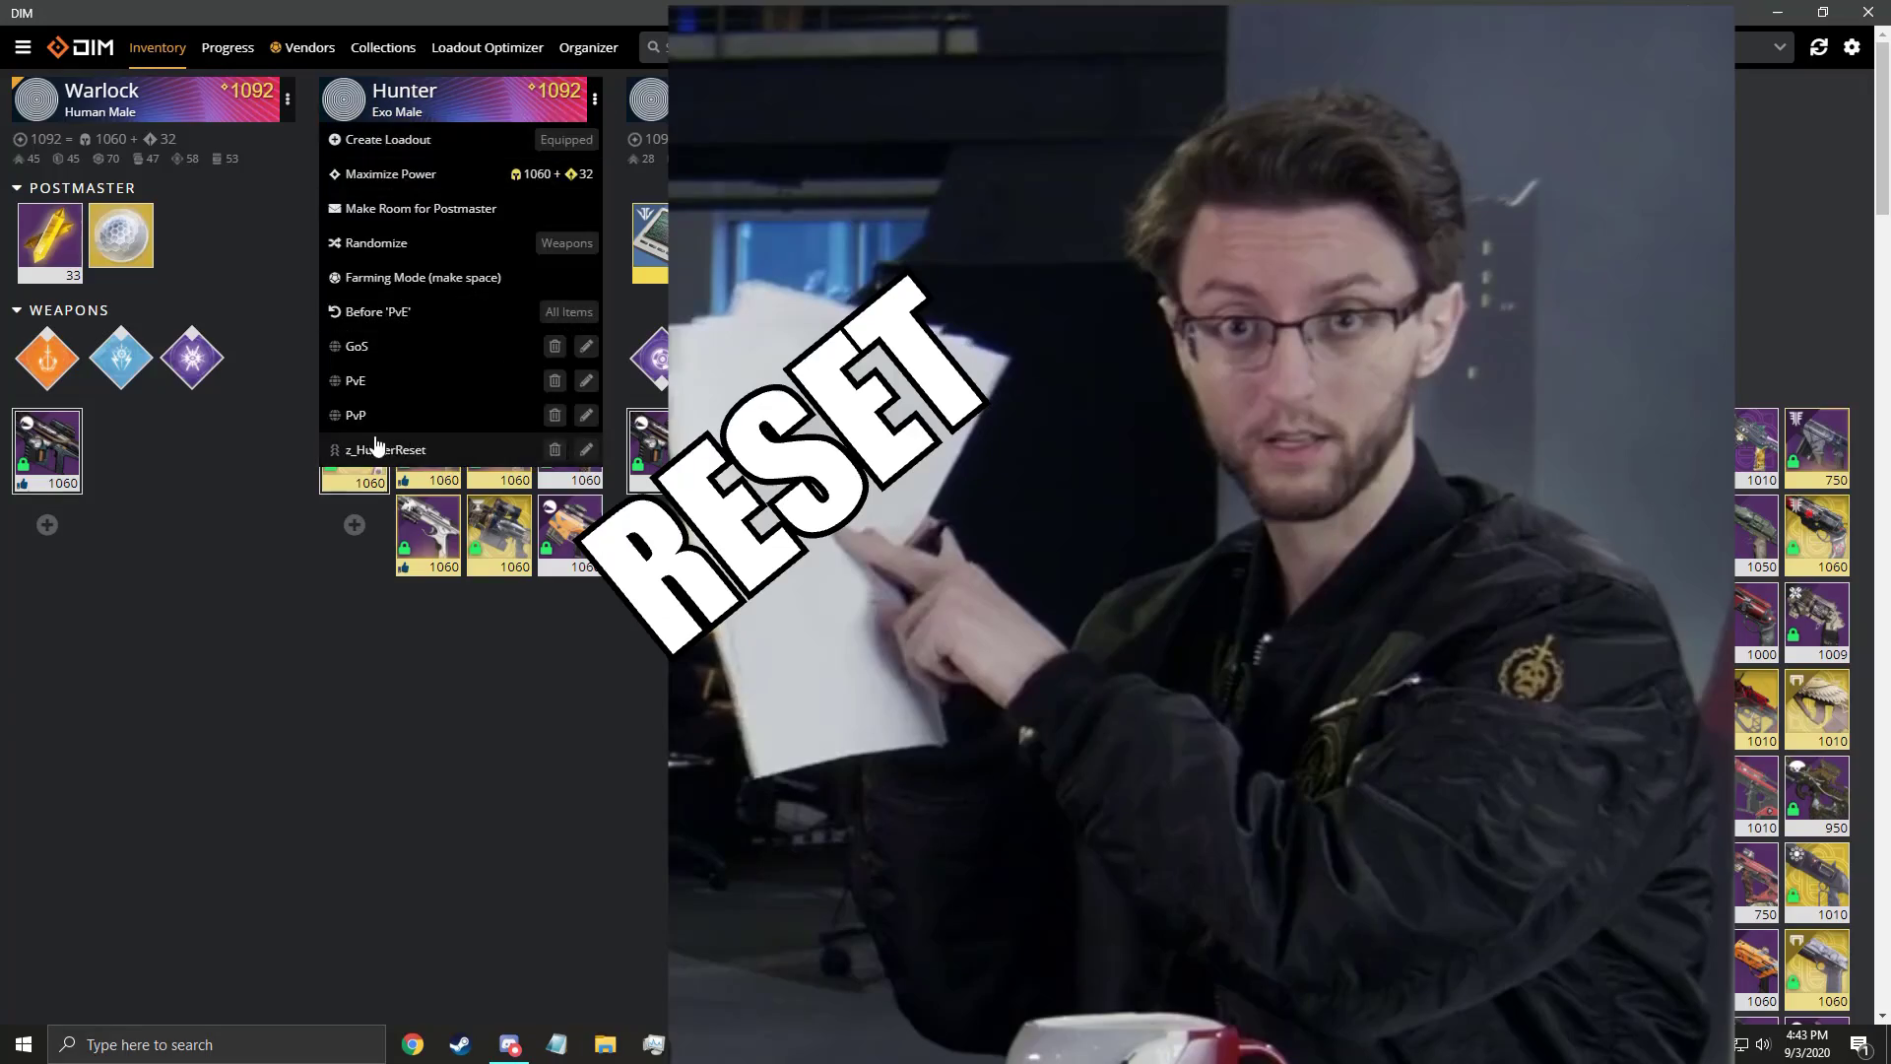
left_click(377, 441)
scroll(575, 802, "down", 14)
scroll(569, 795, "up", 14)
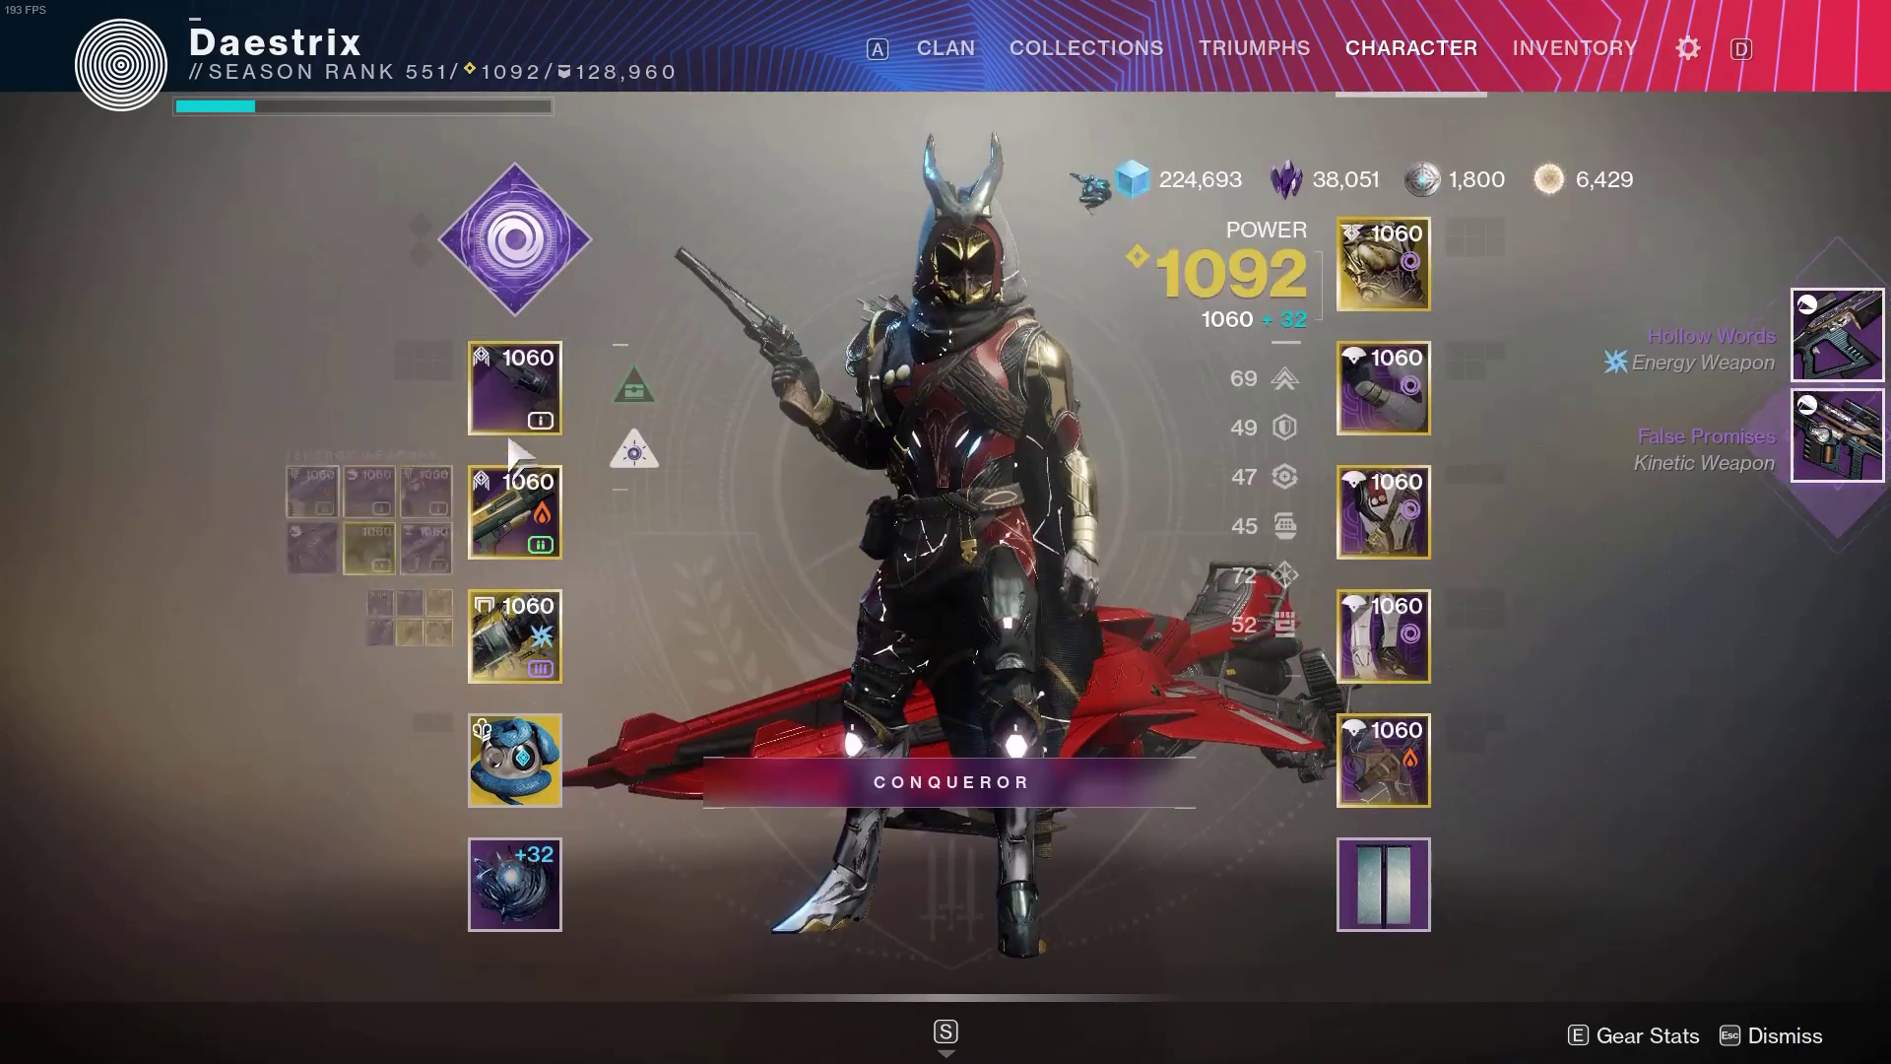
Switch to Destiny 2 and inspect the Hunter's equipped weapons on the character screen
mouse_move(511, 629)
mouse_move(511, 386)
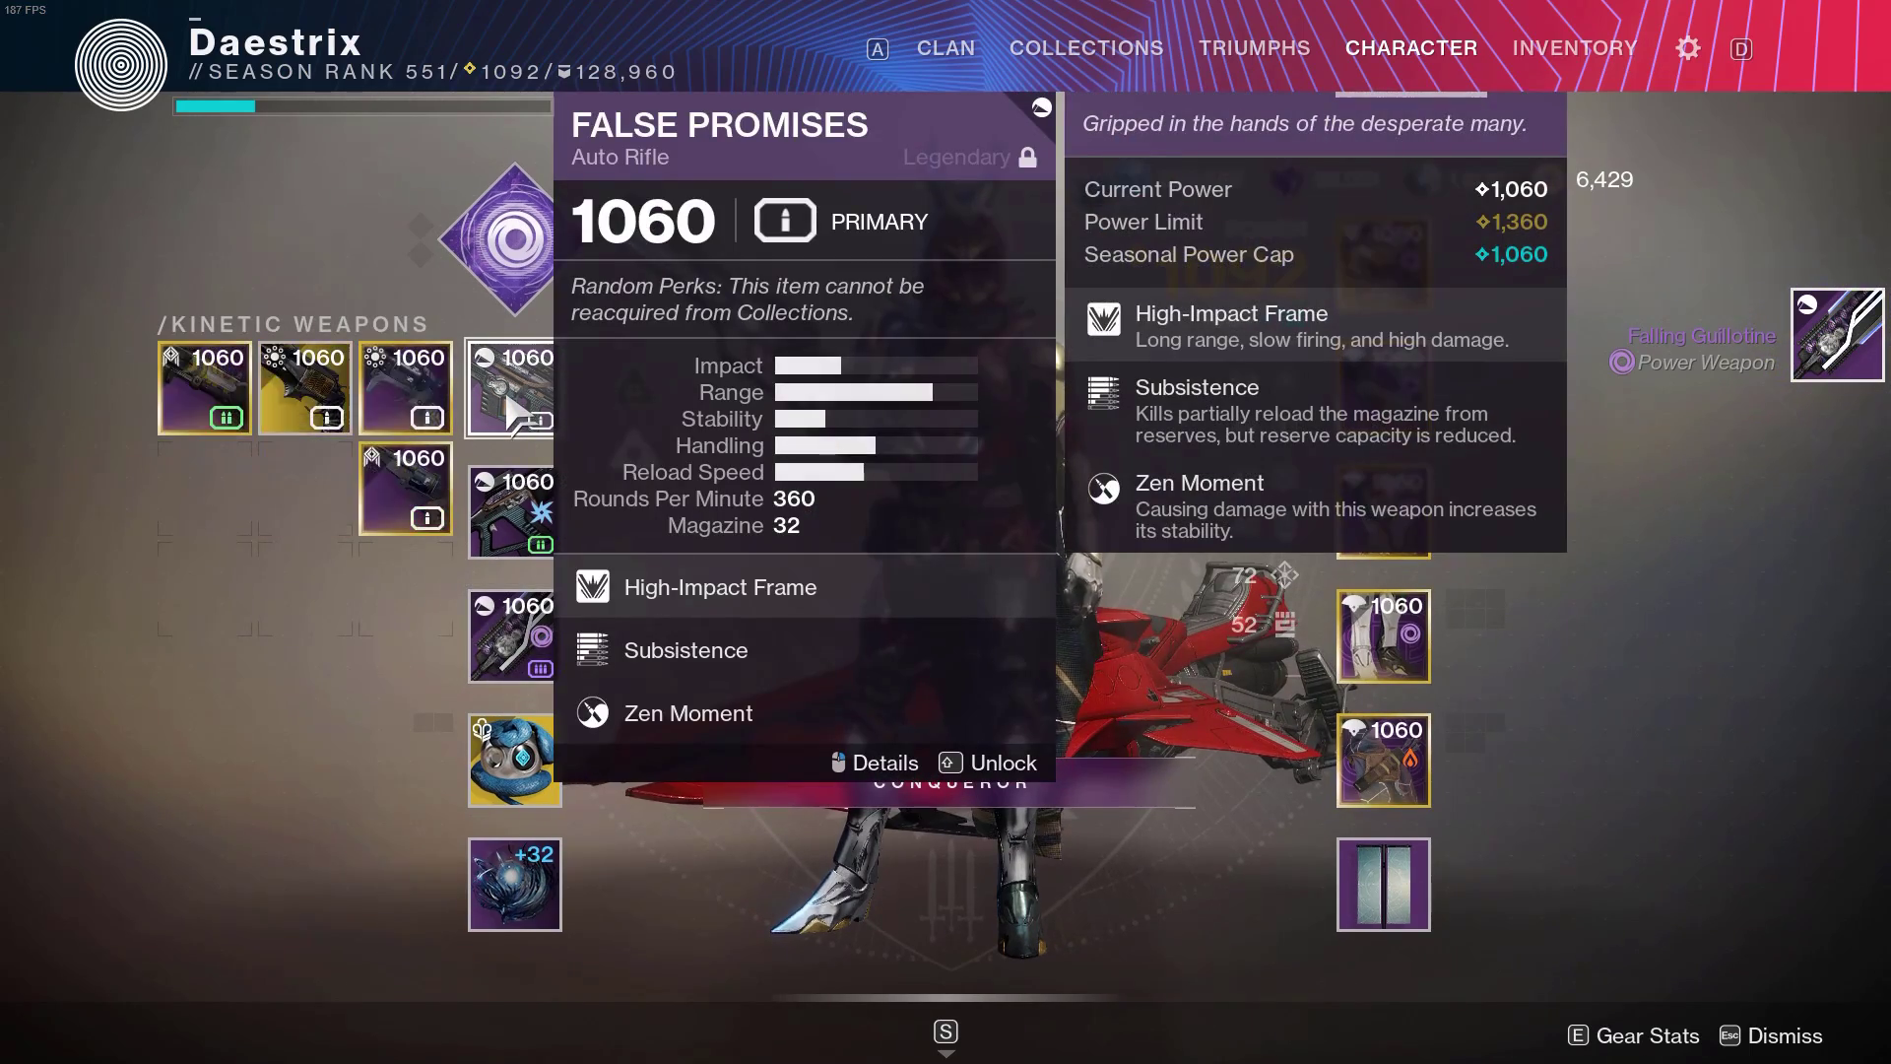
mouse_move(533, 514)
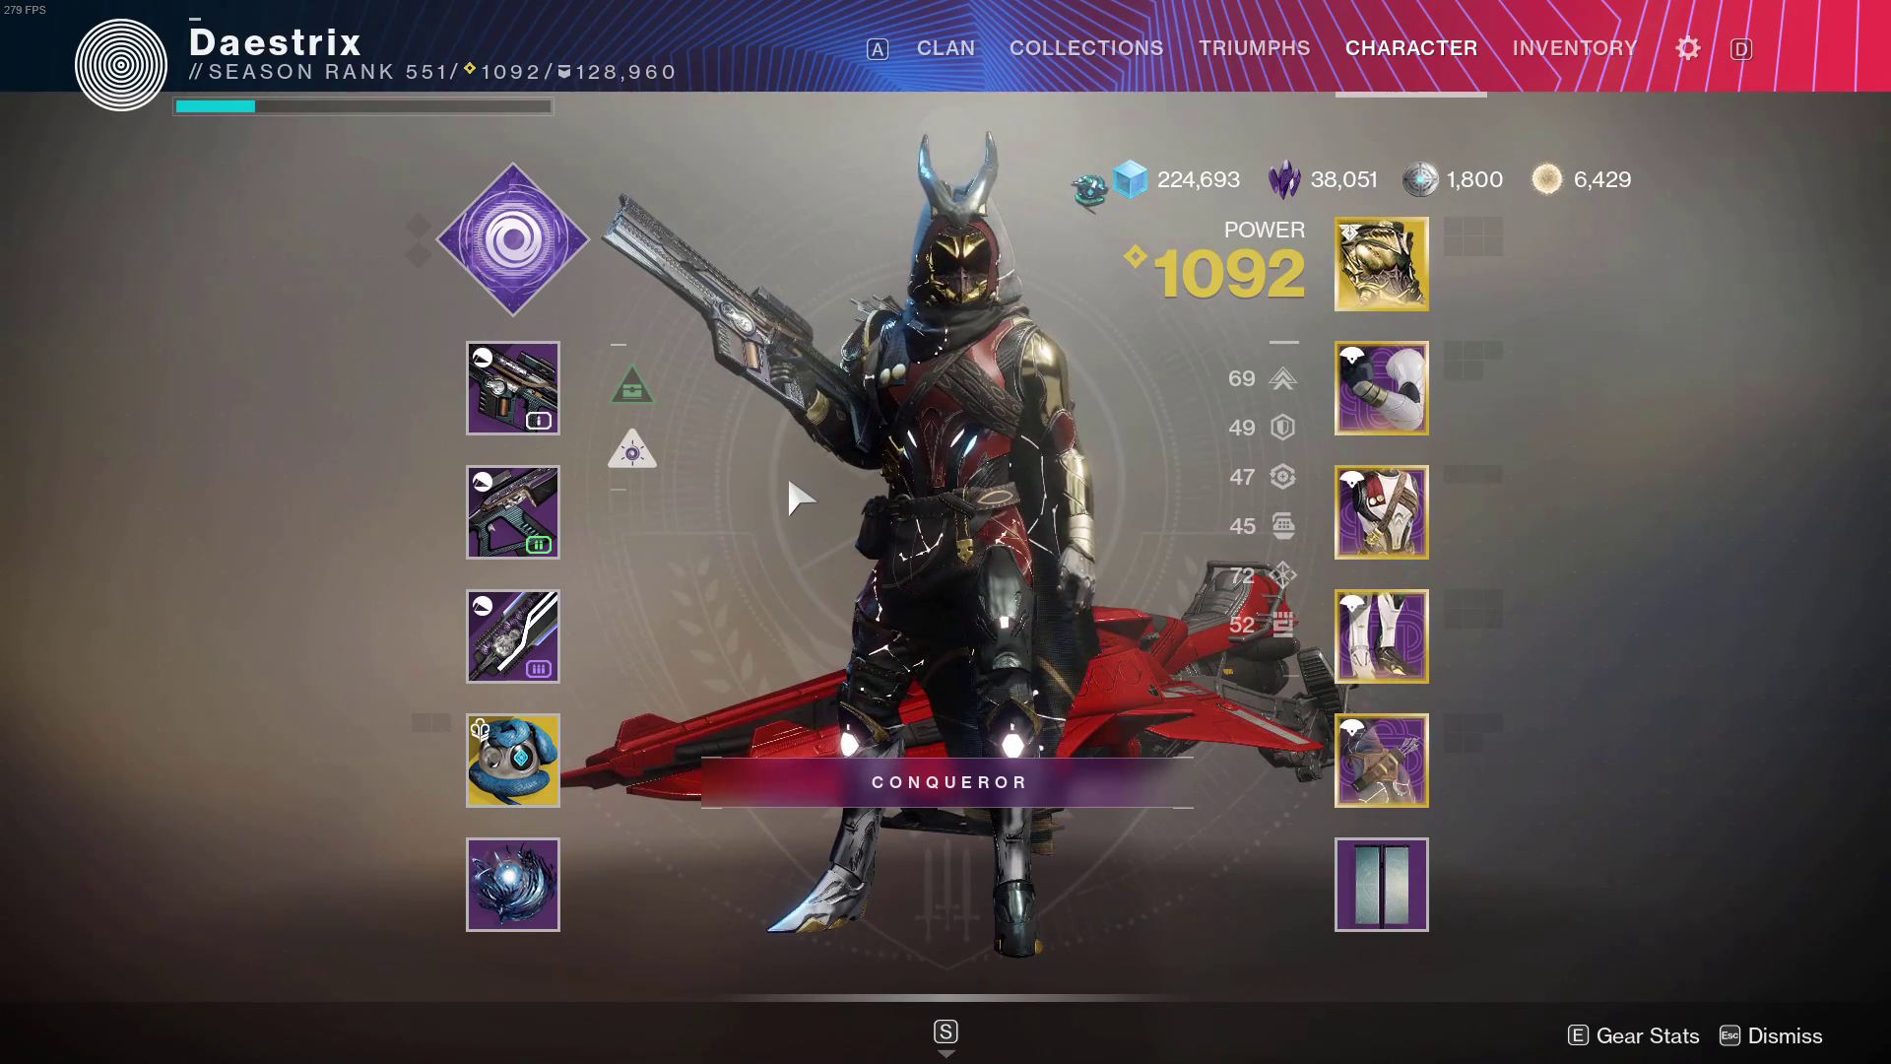
key("e")
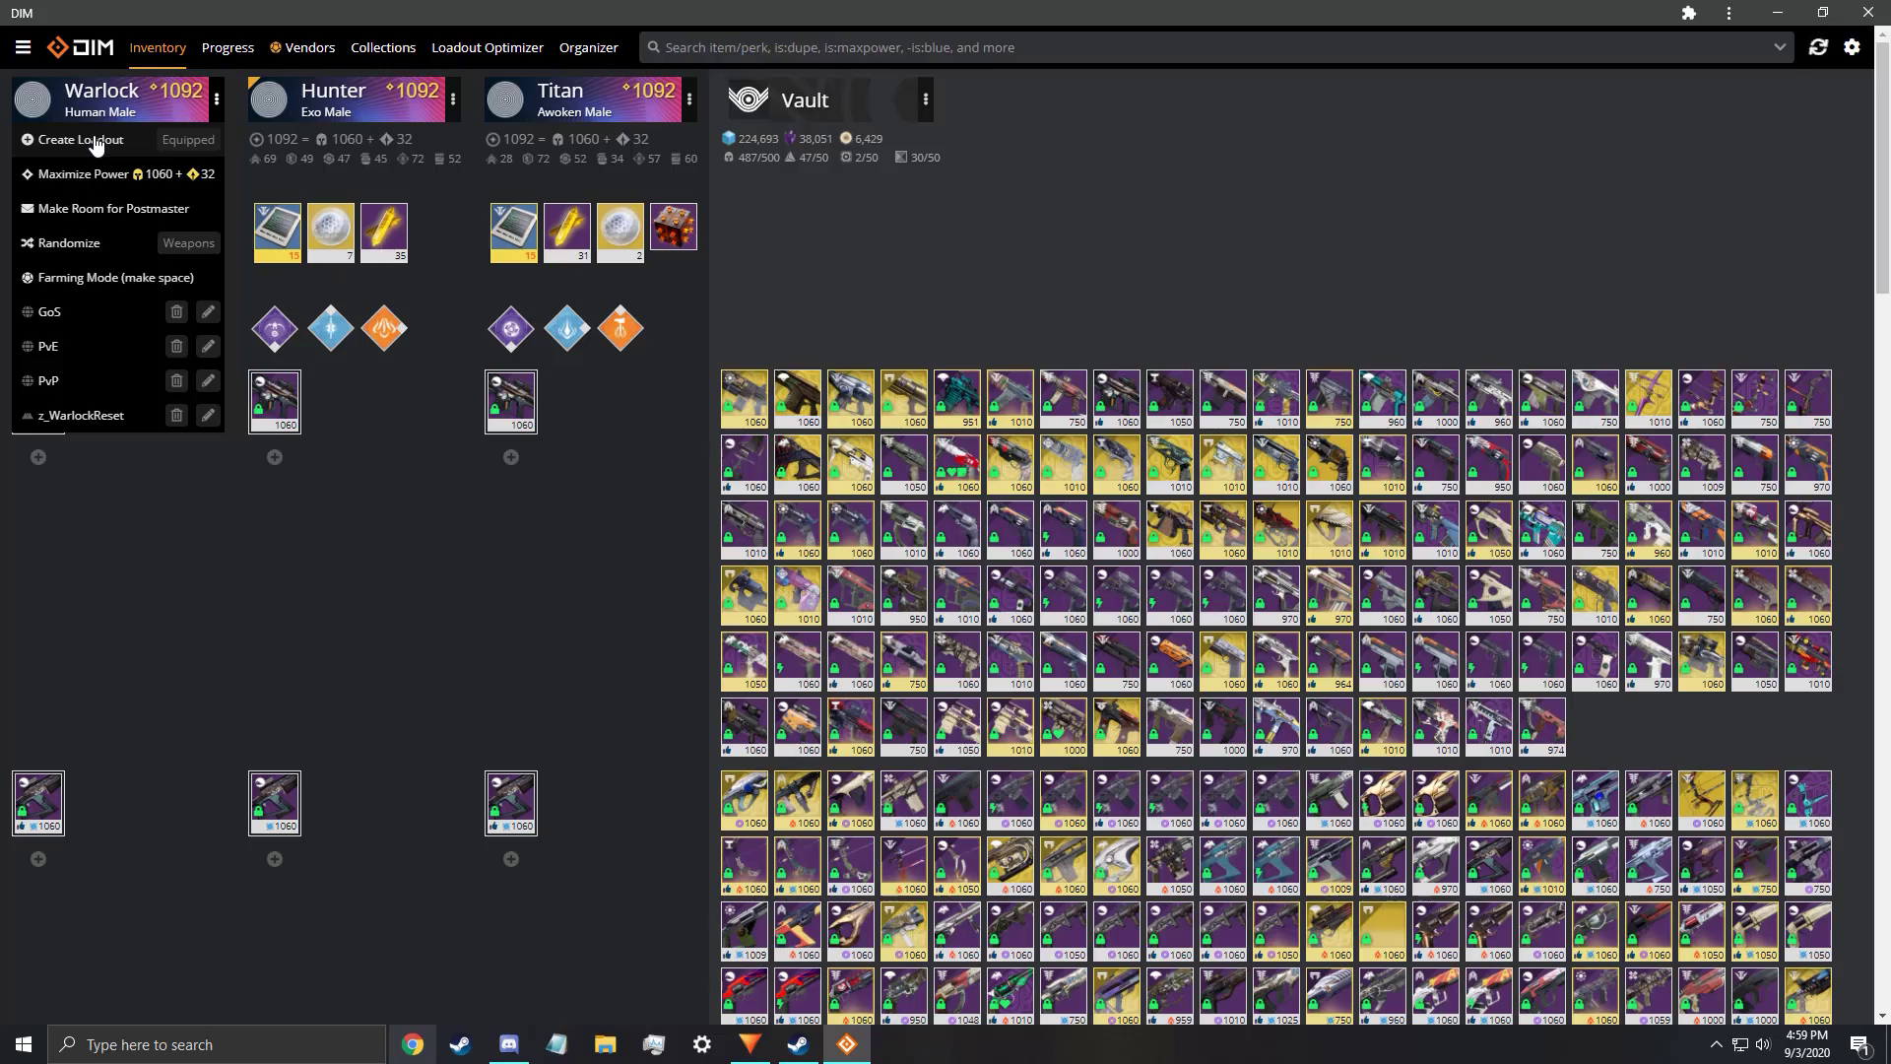
Back in DIM, start creating a new loadout from the Warlock and enable moving other items away
left_click(96, 142)
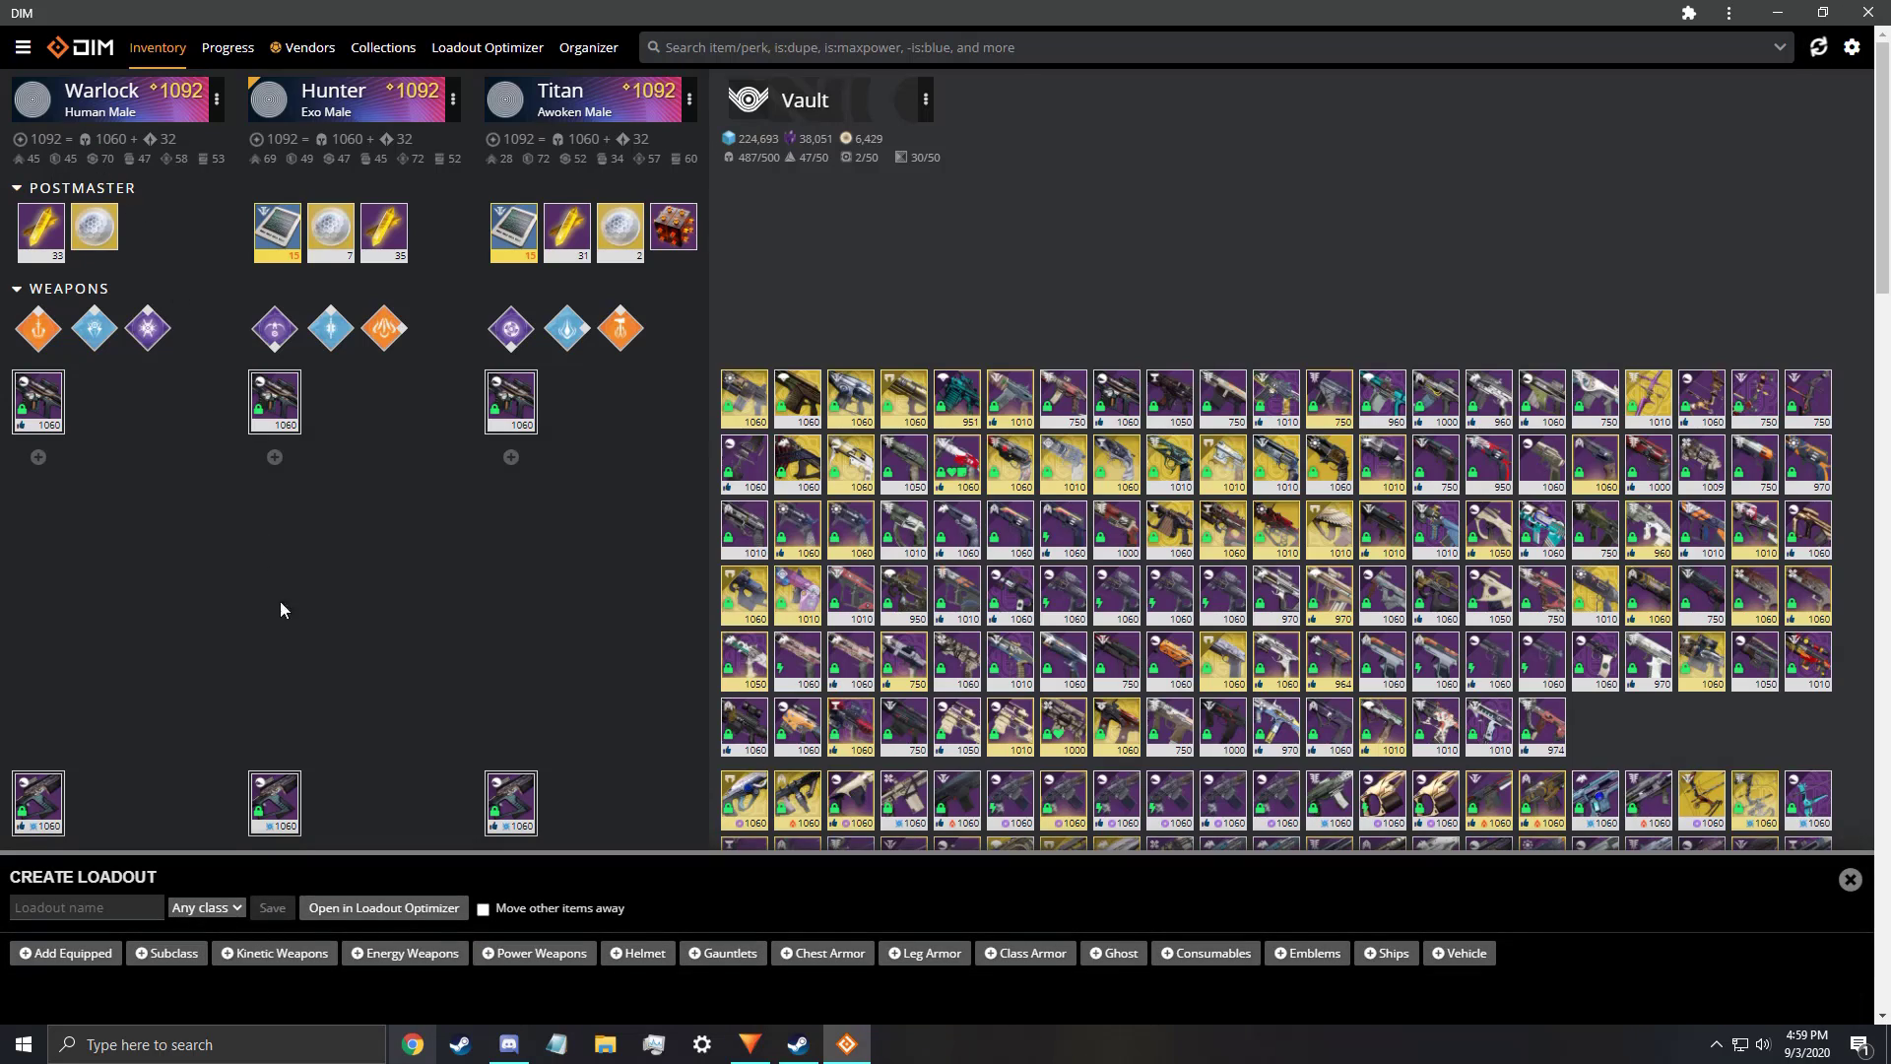
scroll(285, 620, "down", 5)
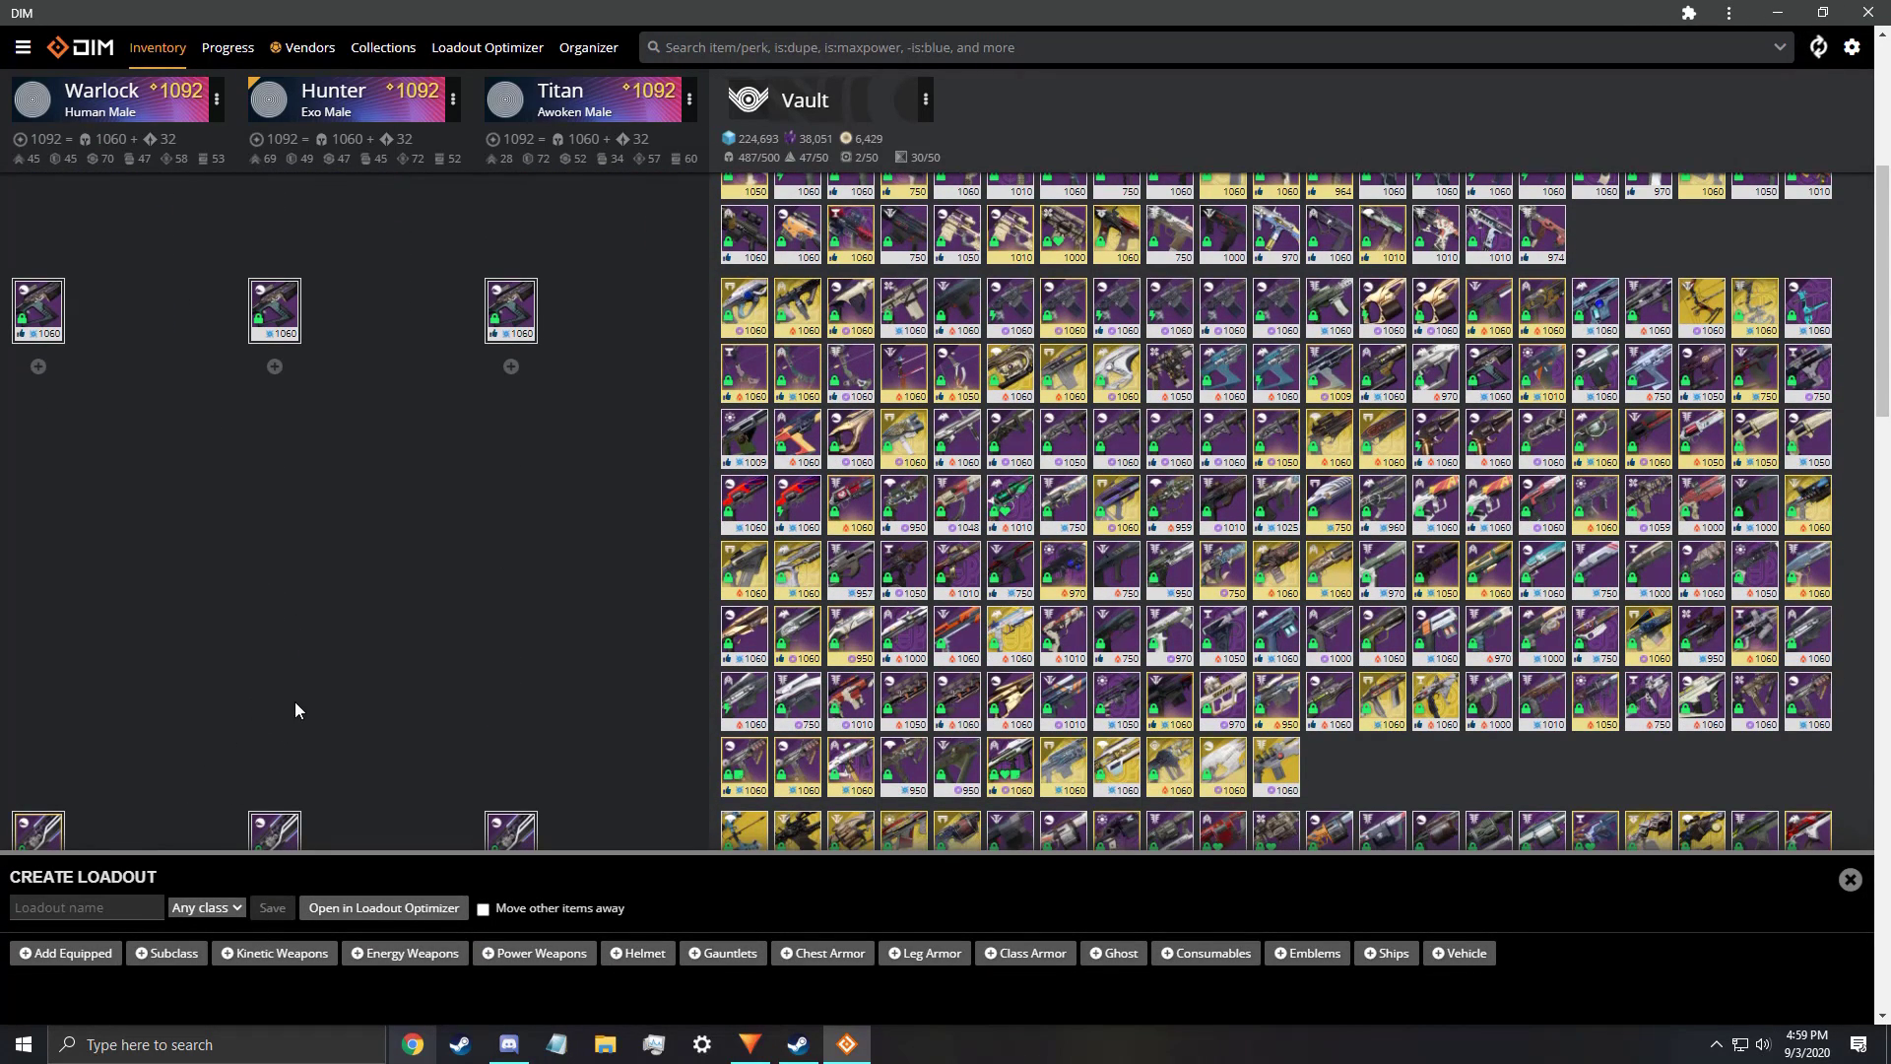
scroll(296, 705, "down", 2)
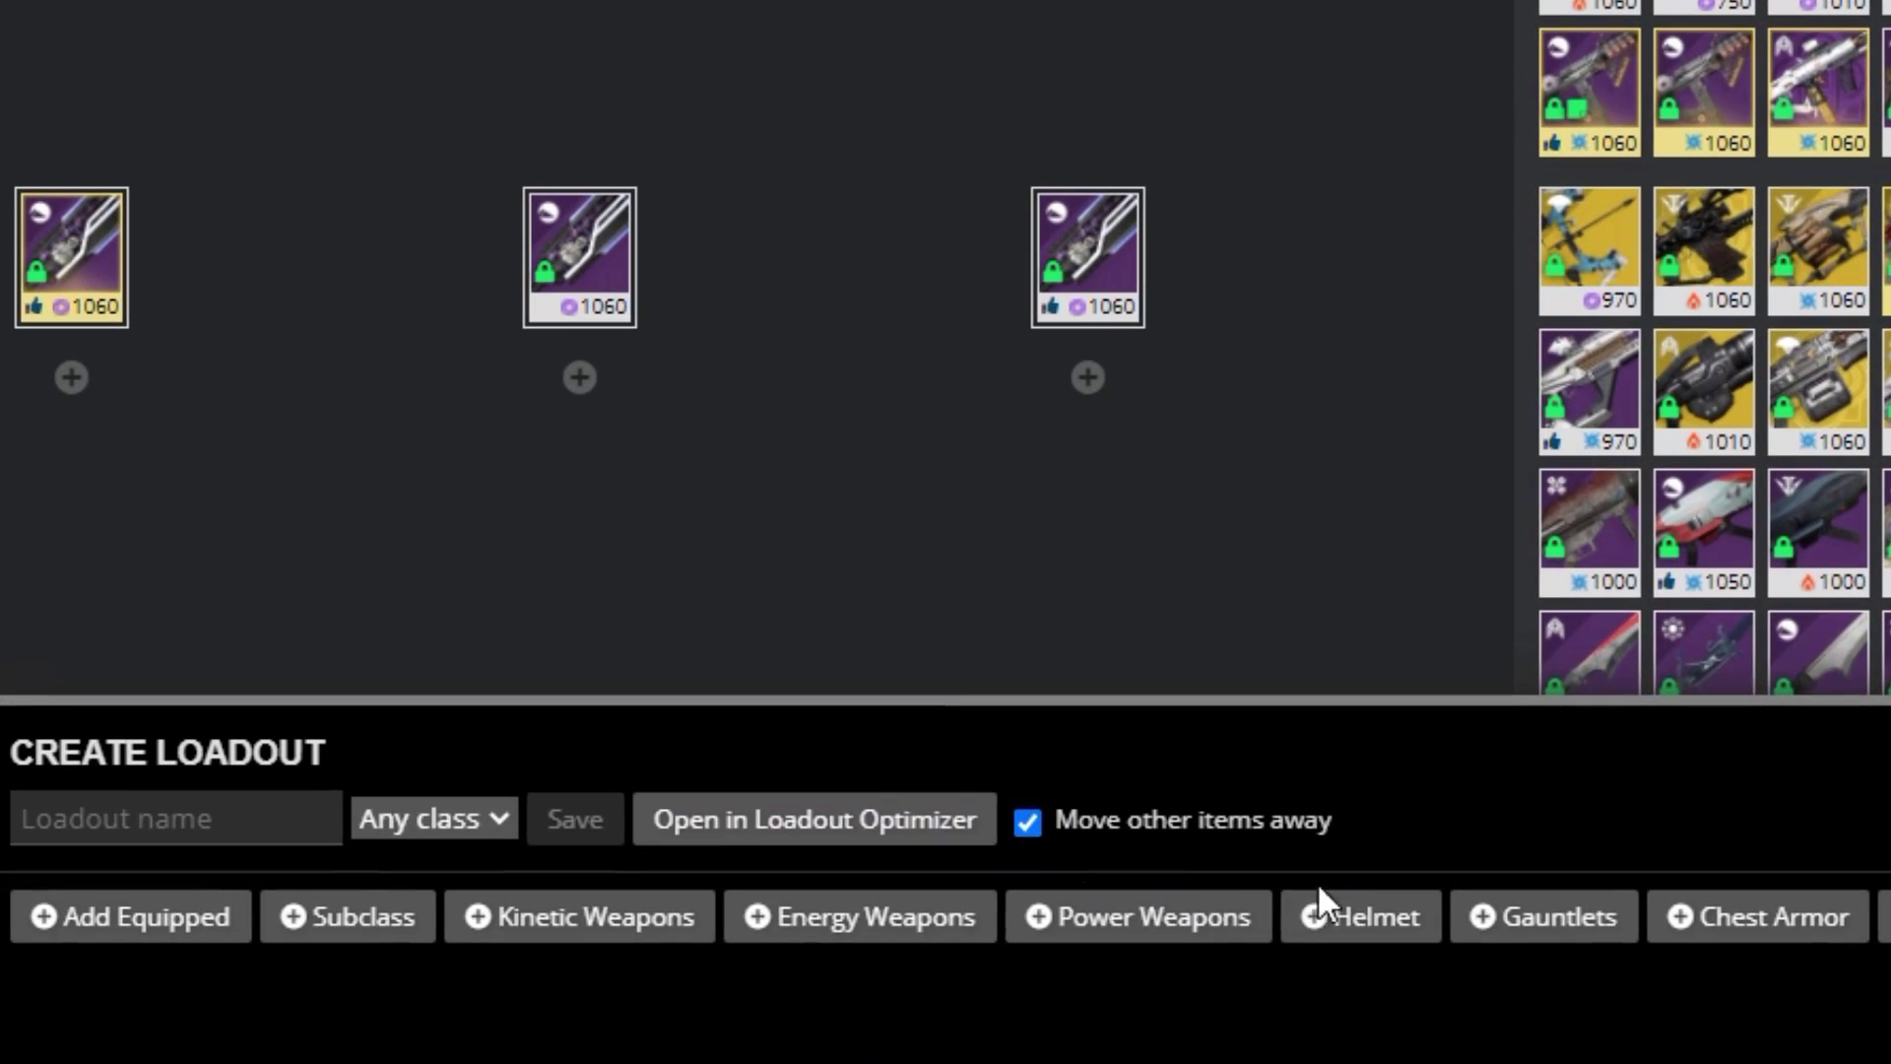
Add the Warlock's equipped power, energy and kinetic weapons to the new loadout
left_click(121, 252)
scroll(104, 217, "up", 7)
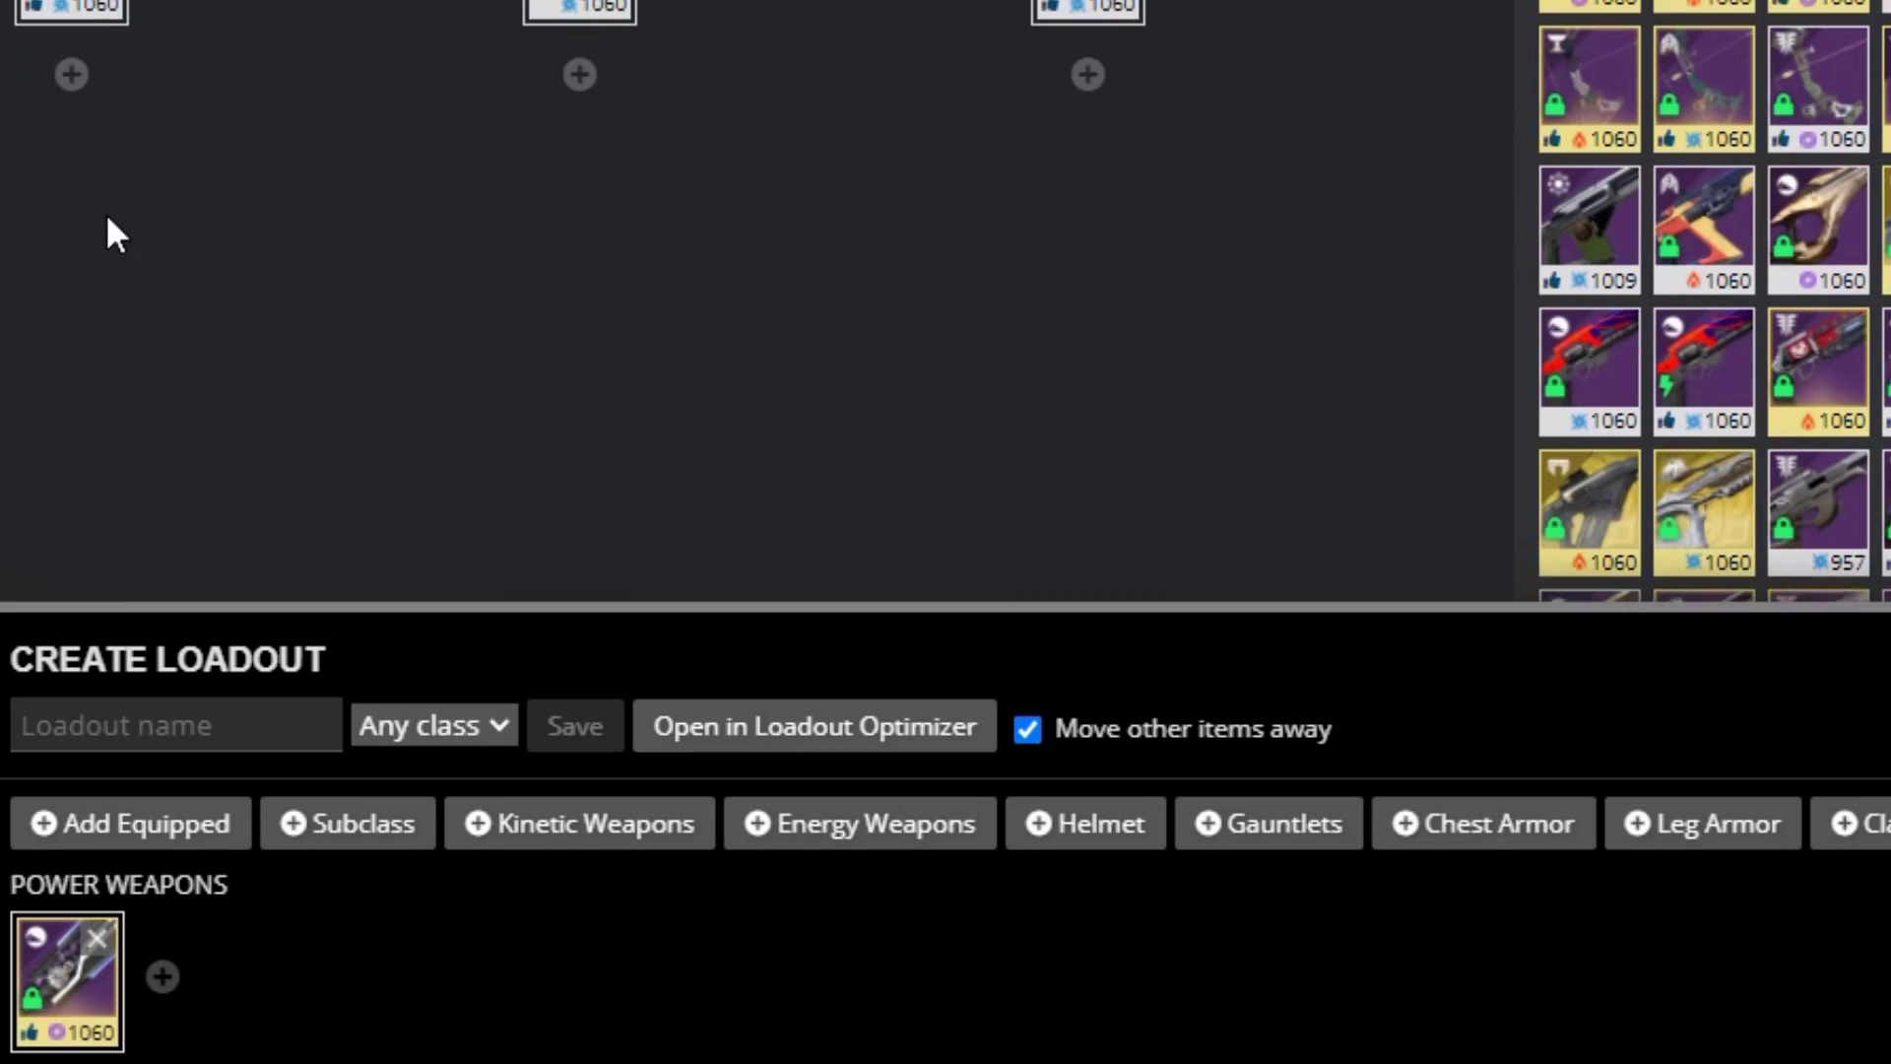
left_click(92, 8)
scroll(92, 7, "up", 6)
left_click(92, 2)
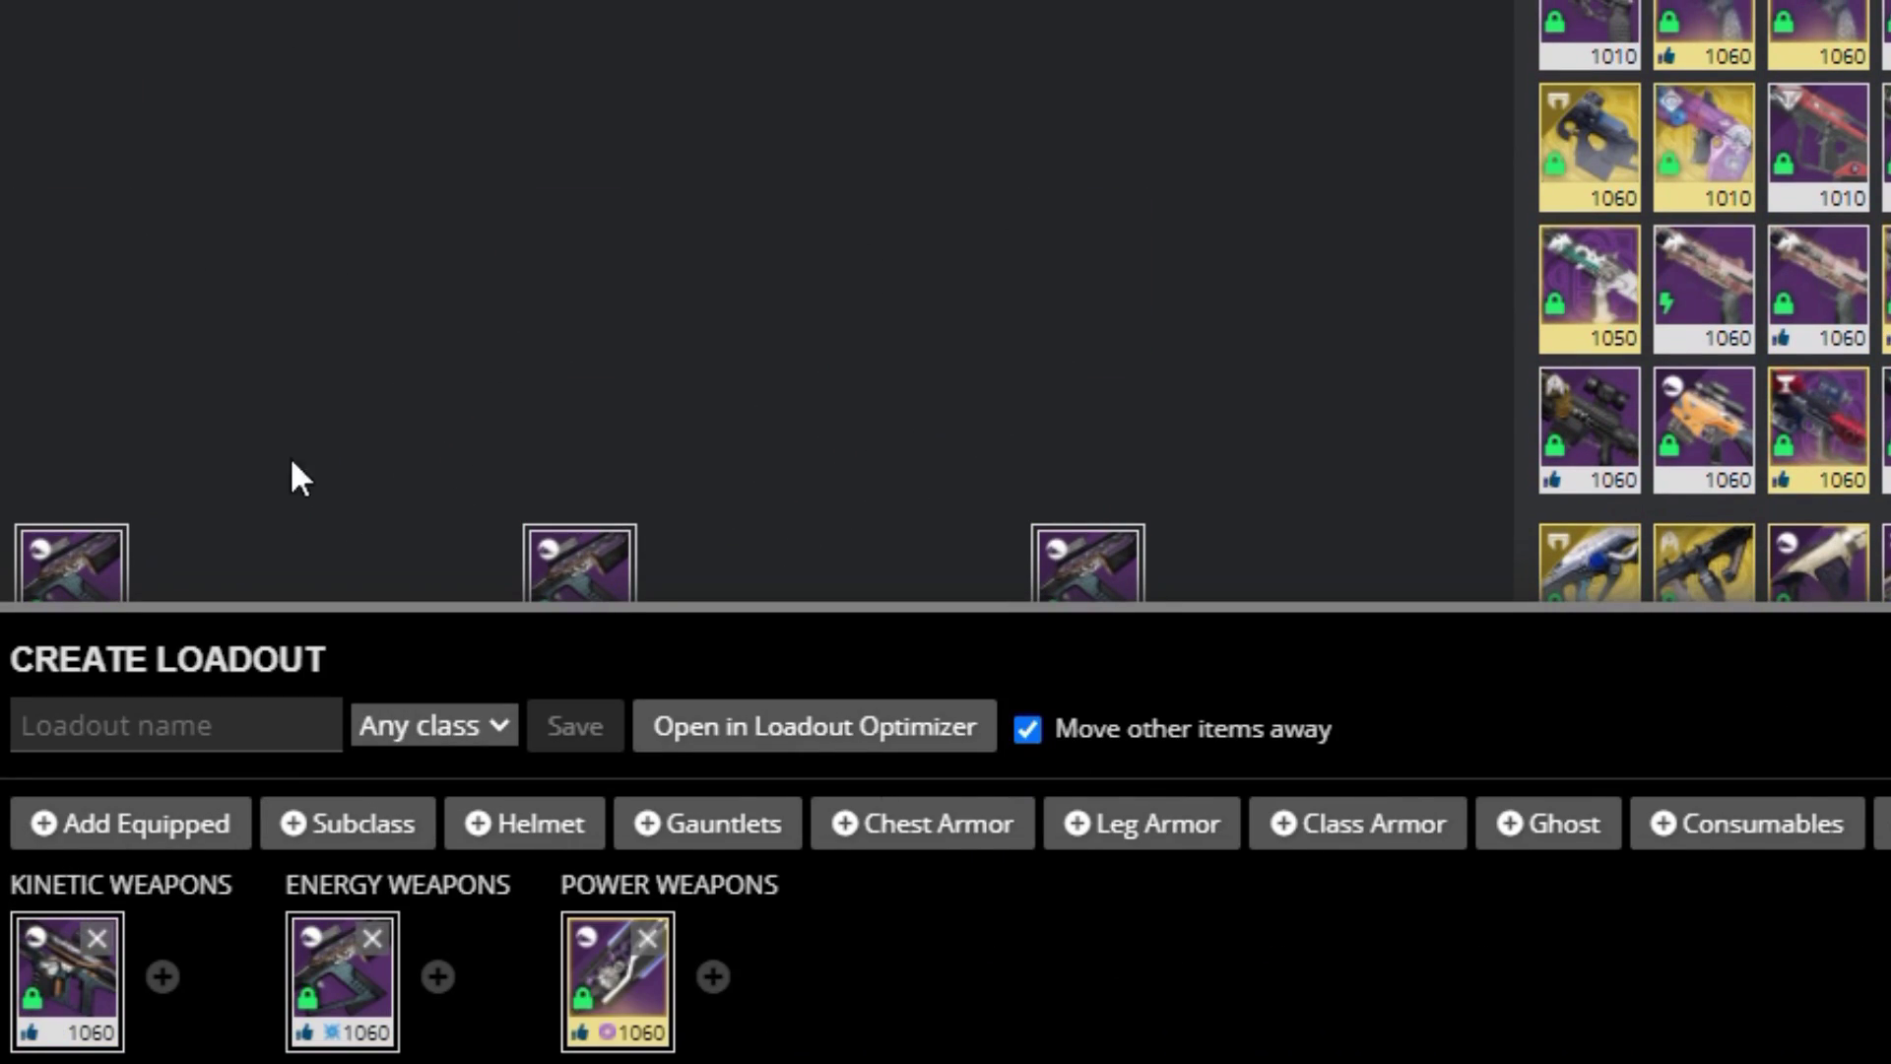
Set the new loadout's class to Warlock, name it z_WarlockReset1 and close the loadout editor without saving
left_click(471, 741)
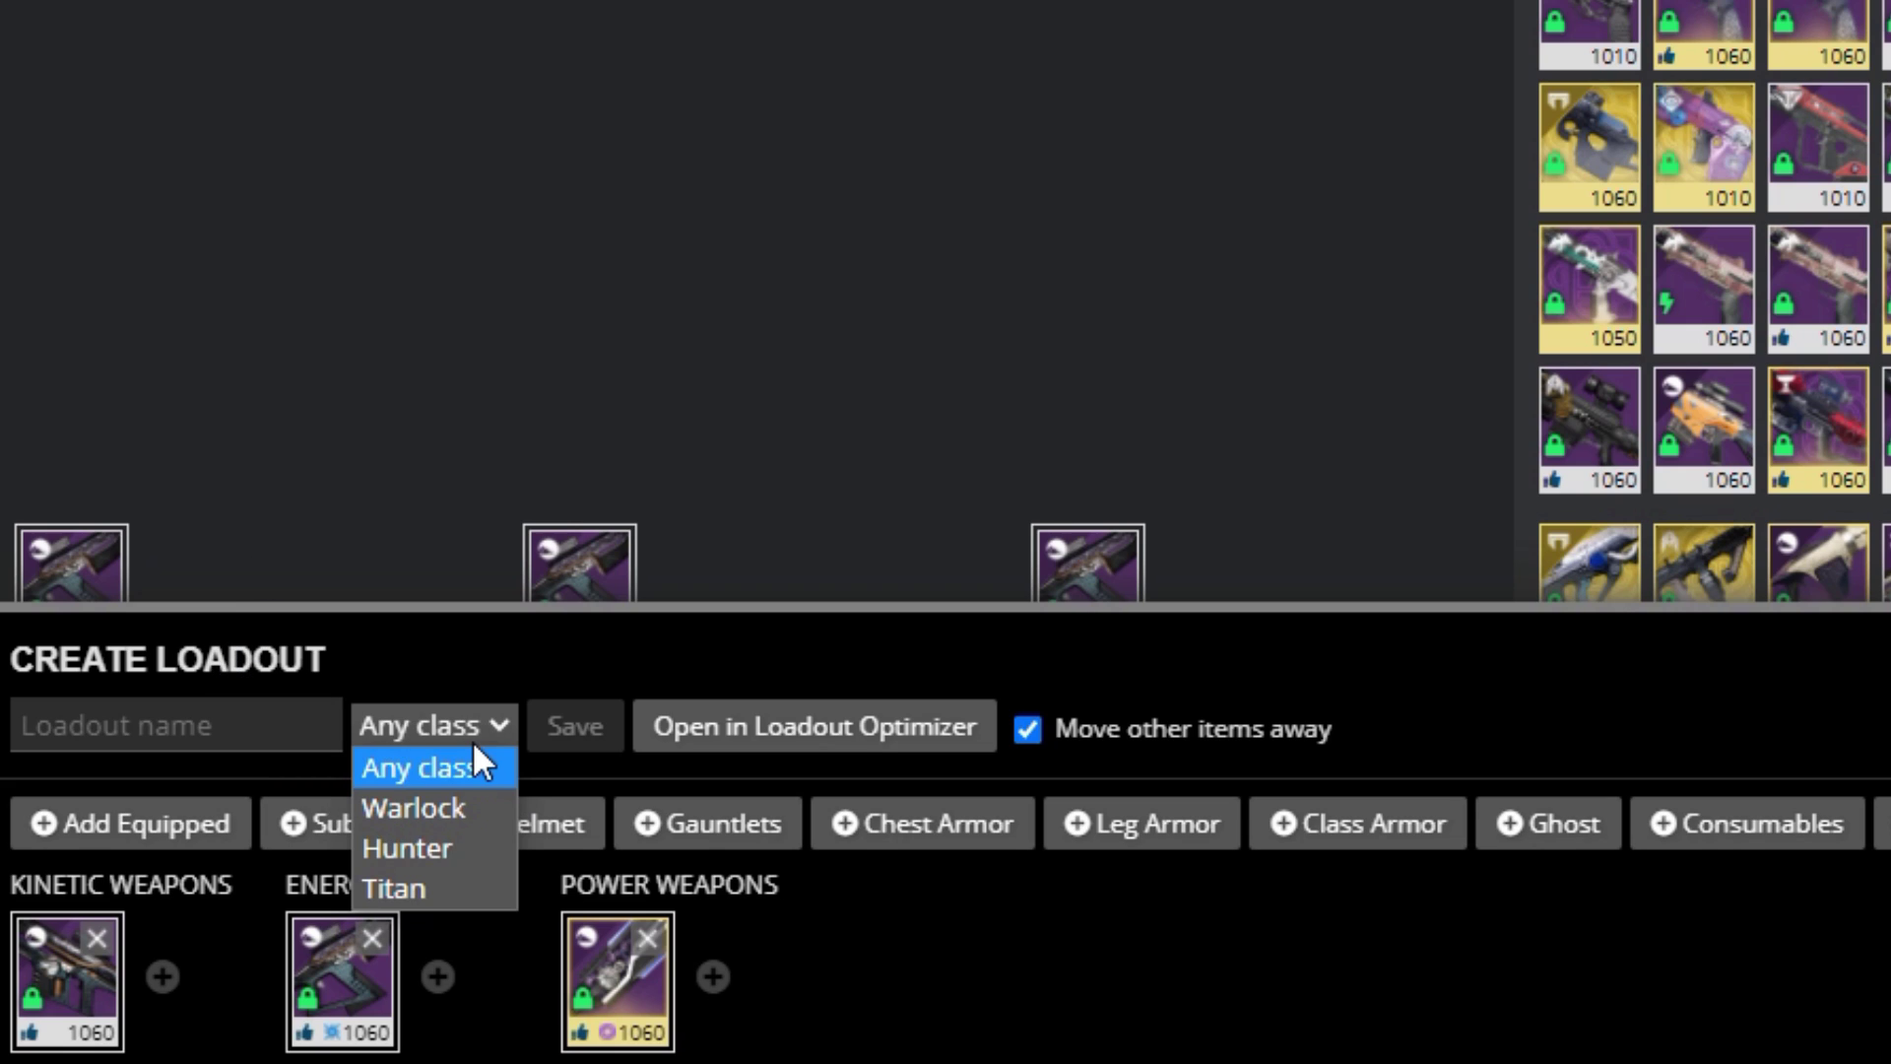
left_click(438, 799)
left_click(240, 741)
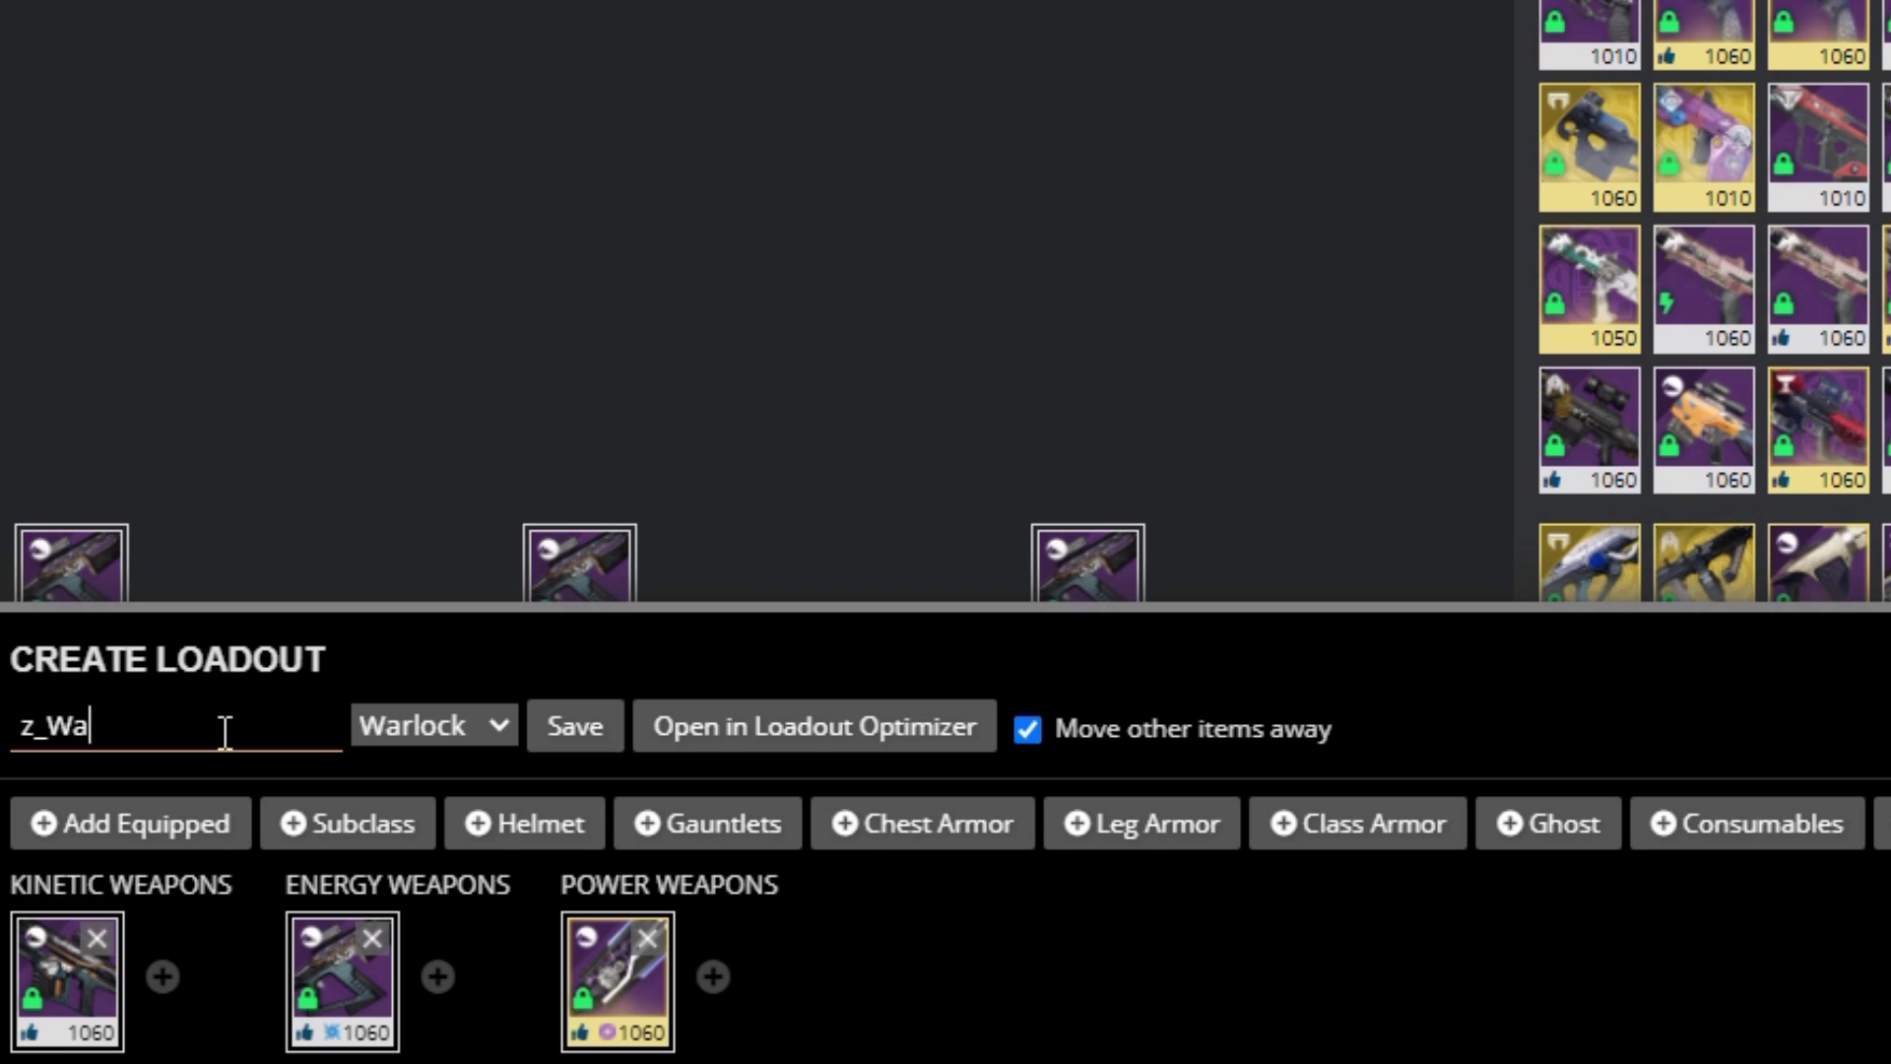
type("z_WarlockRes")
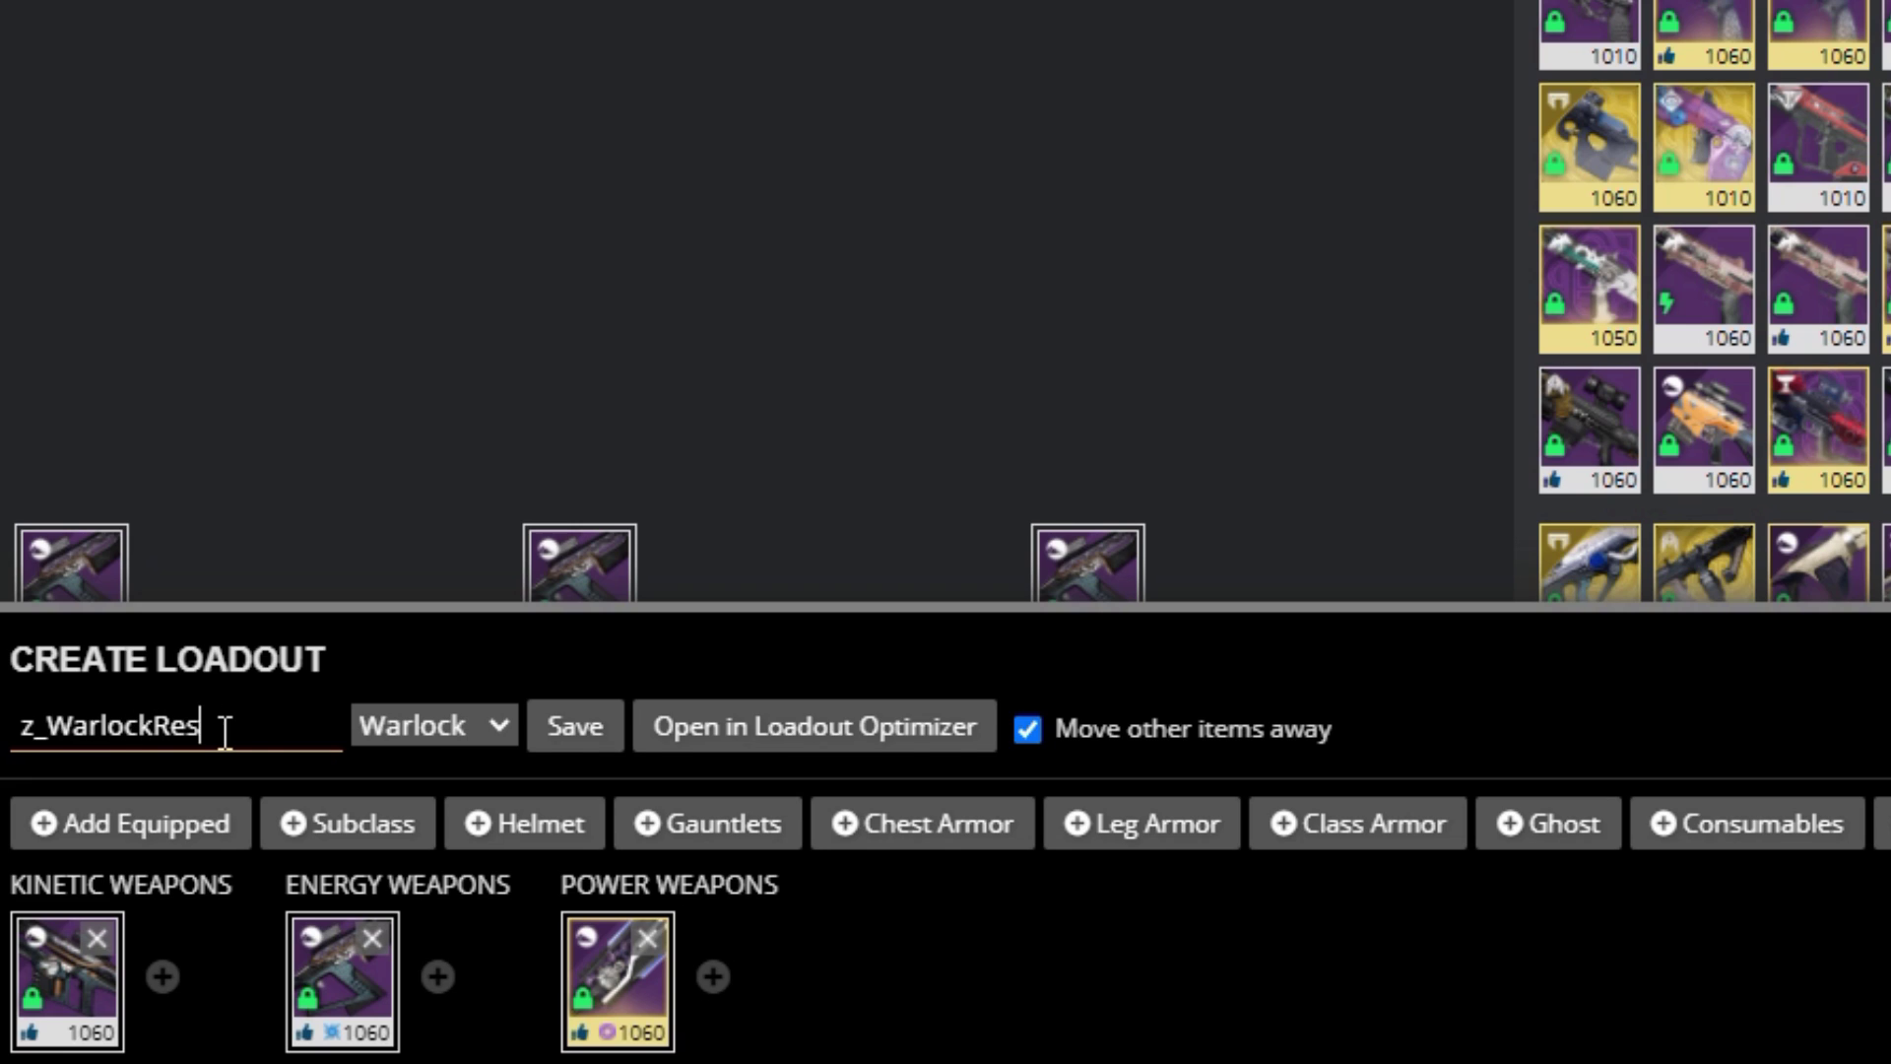
type("et")
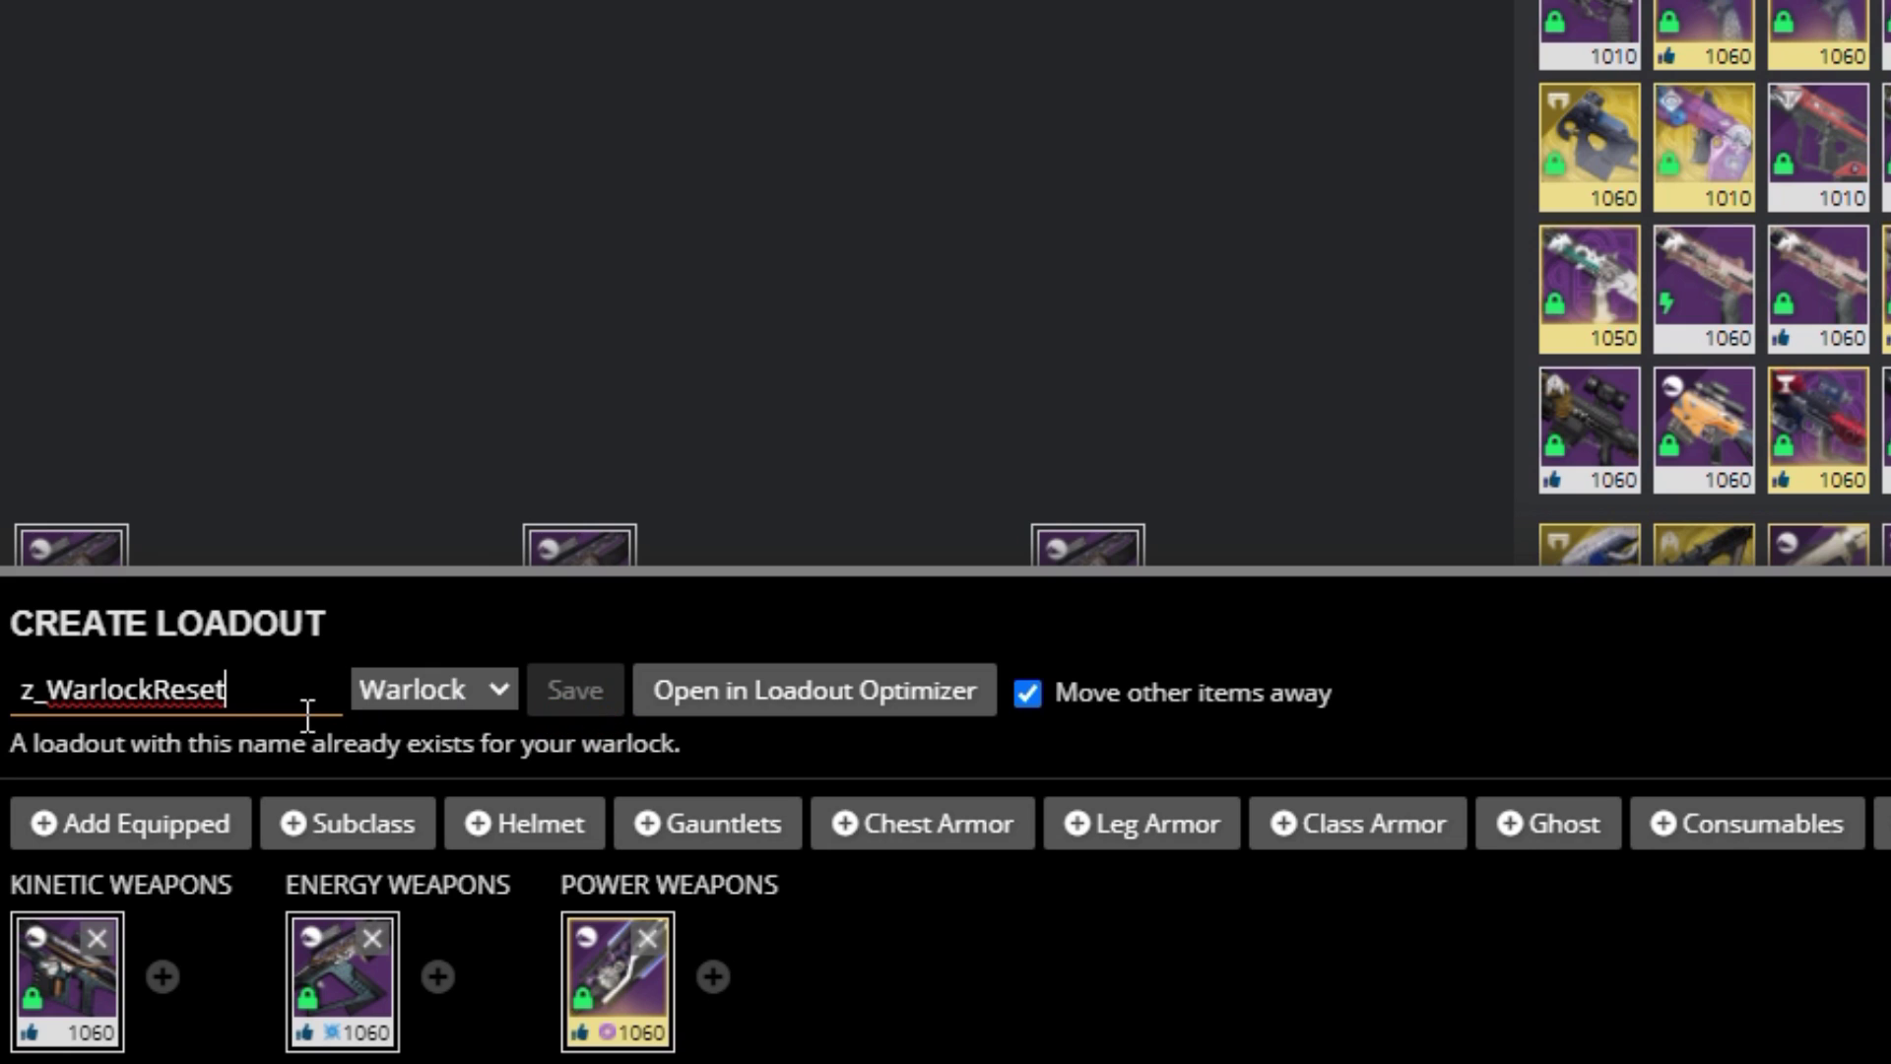
type("1")
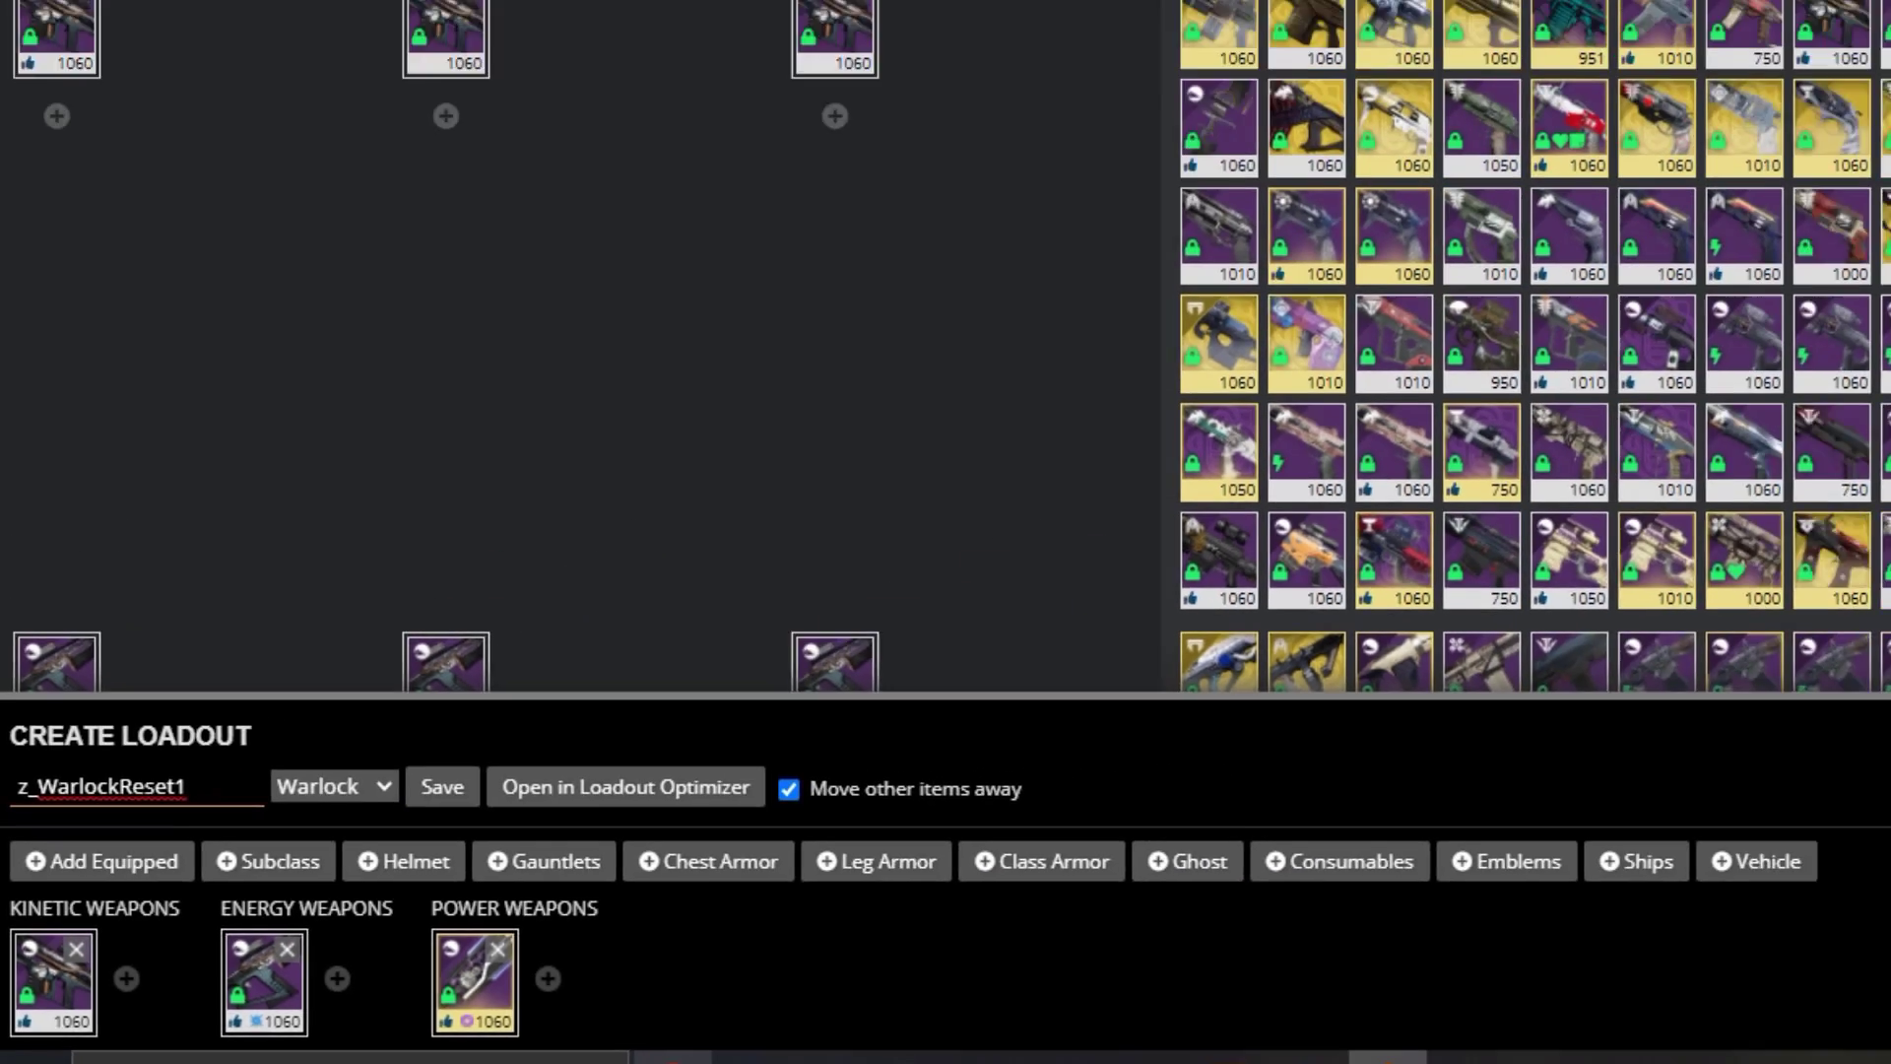
left_click(1853, 840)
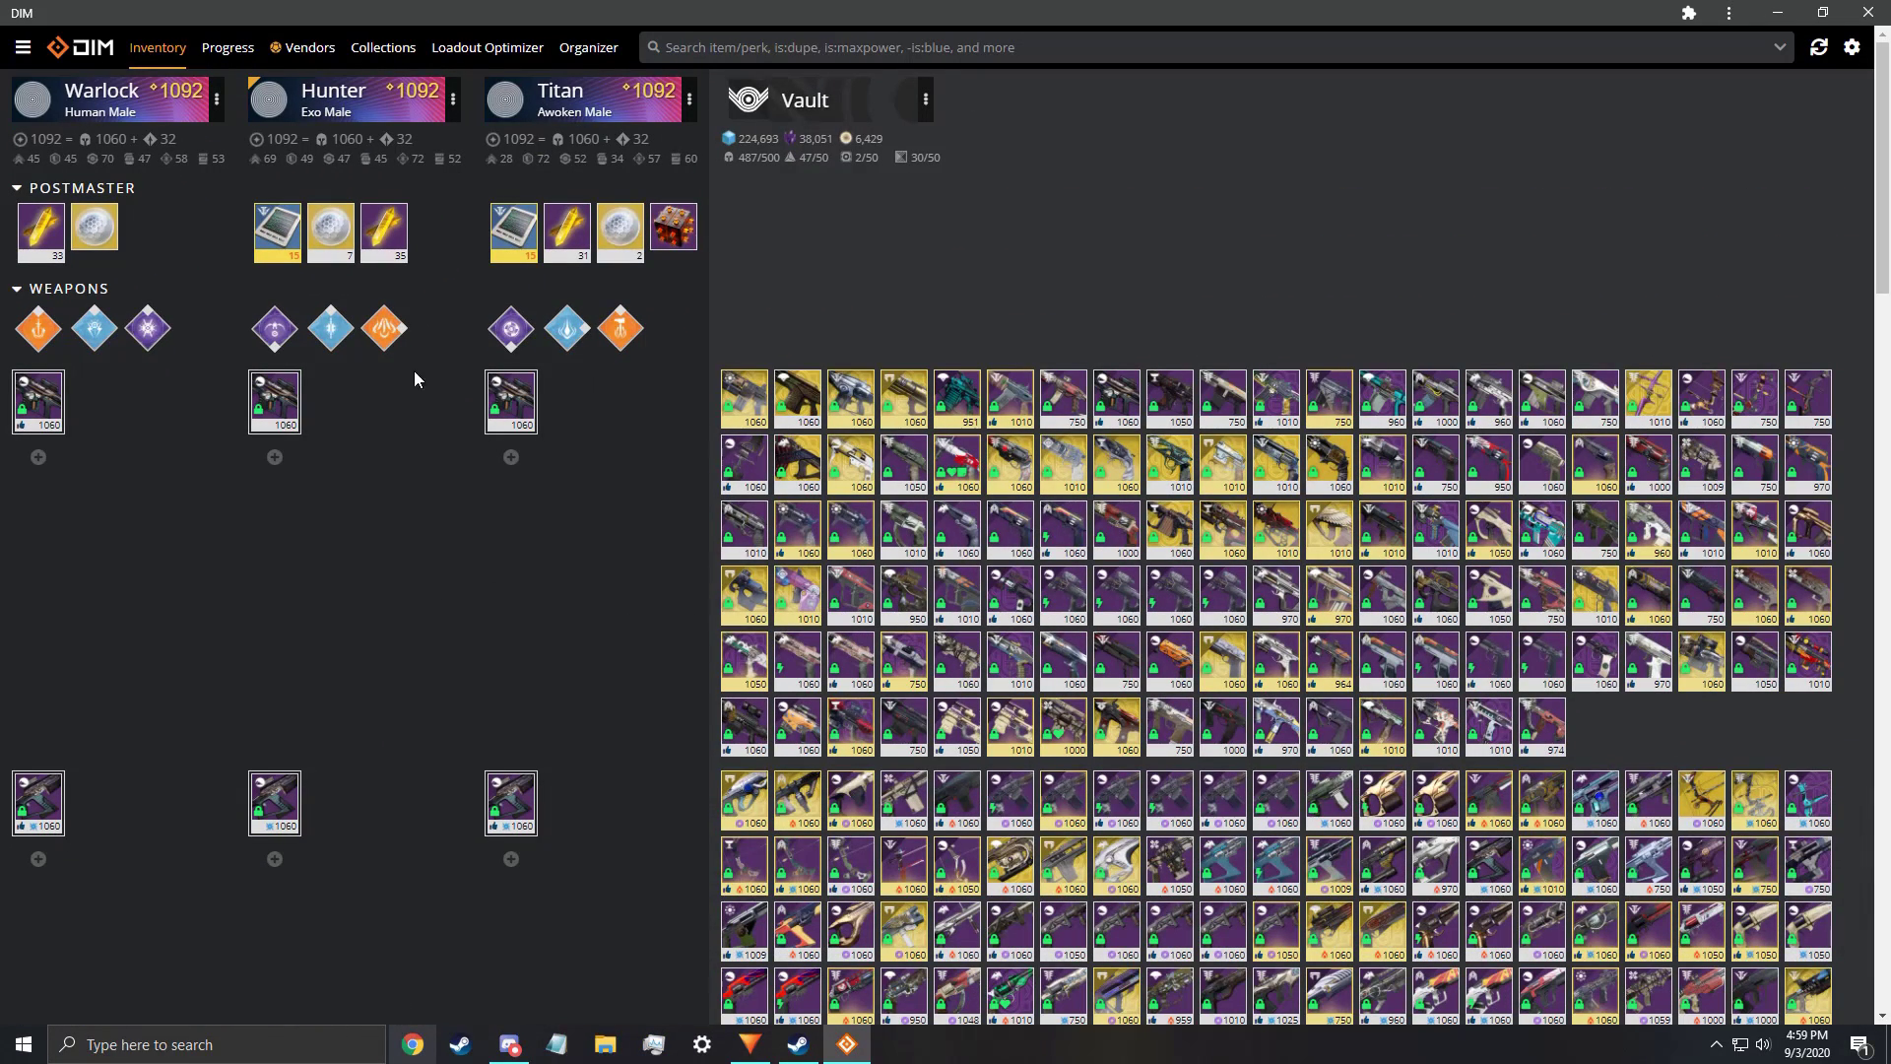
Compare the saved loadouts listed for the Warlock, Hunter and Titan
left_click(188, 106)
left_click(131, 175)
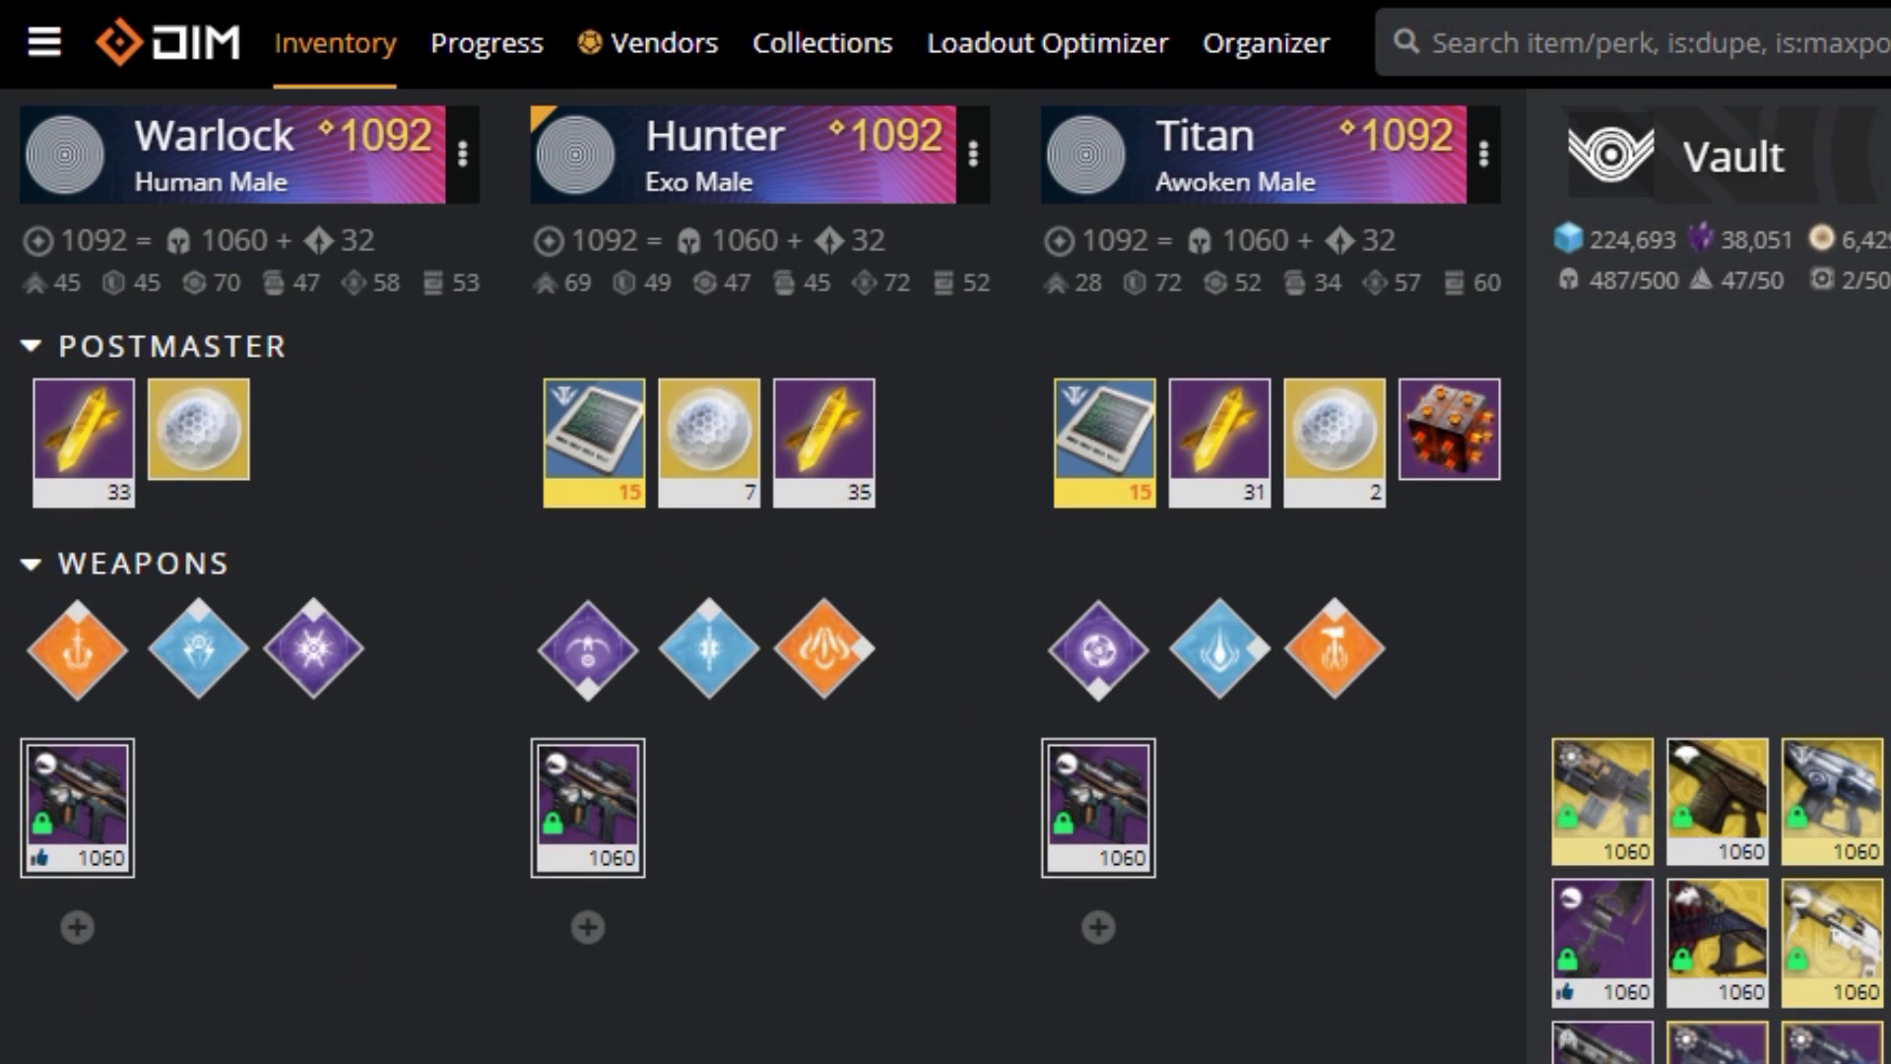
left_click(912, 199)
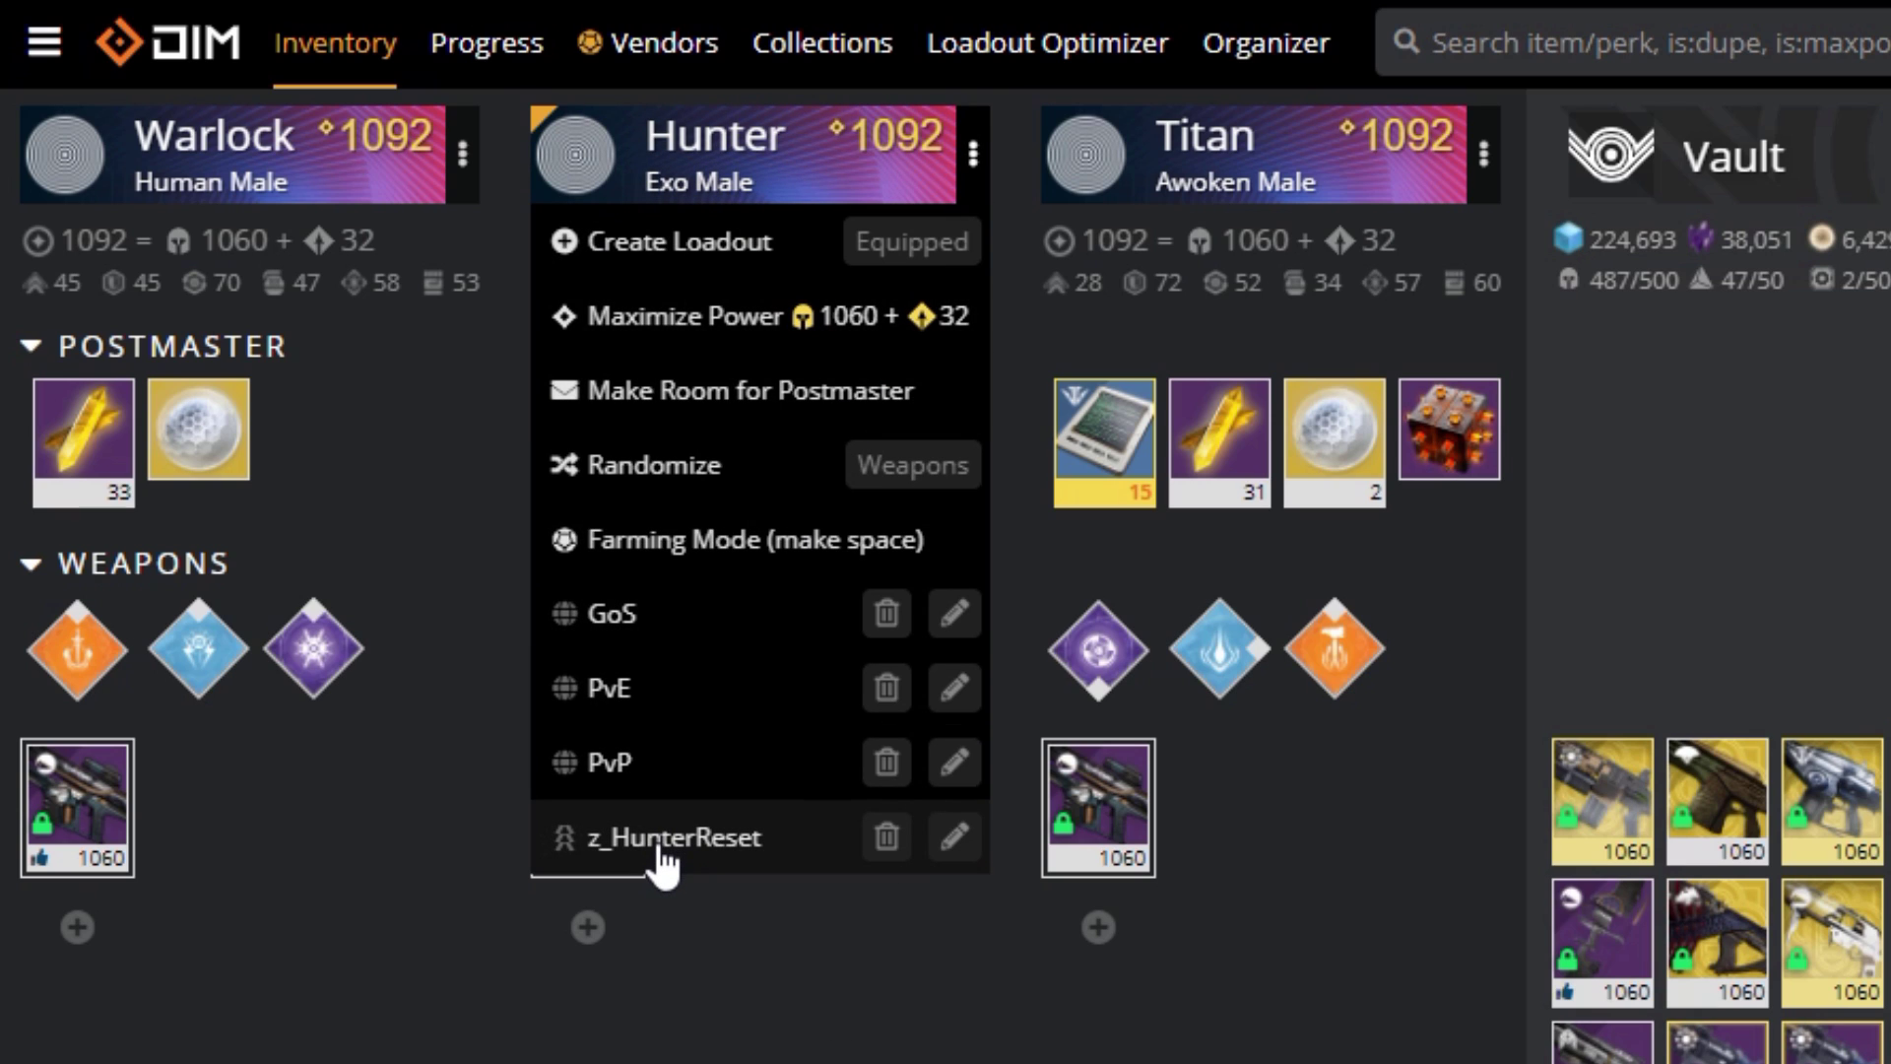
left_click(1222, 182)
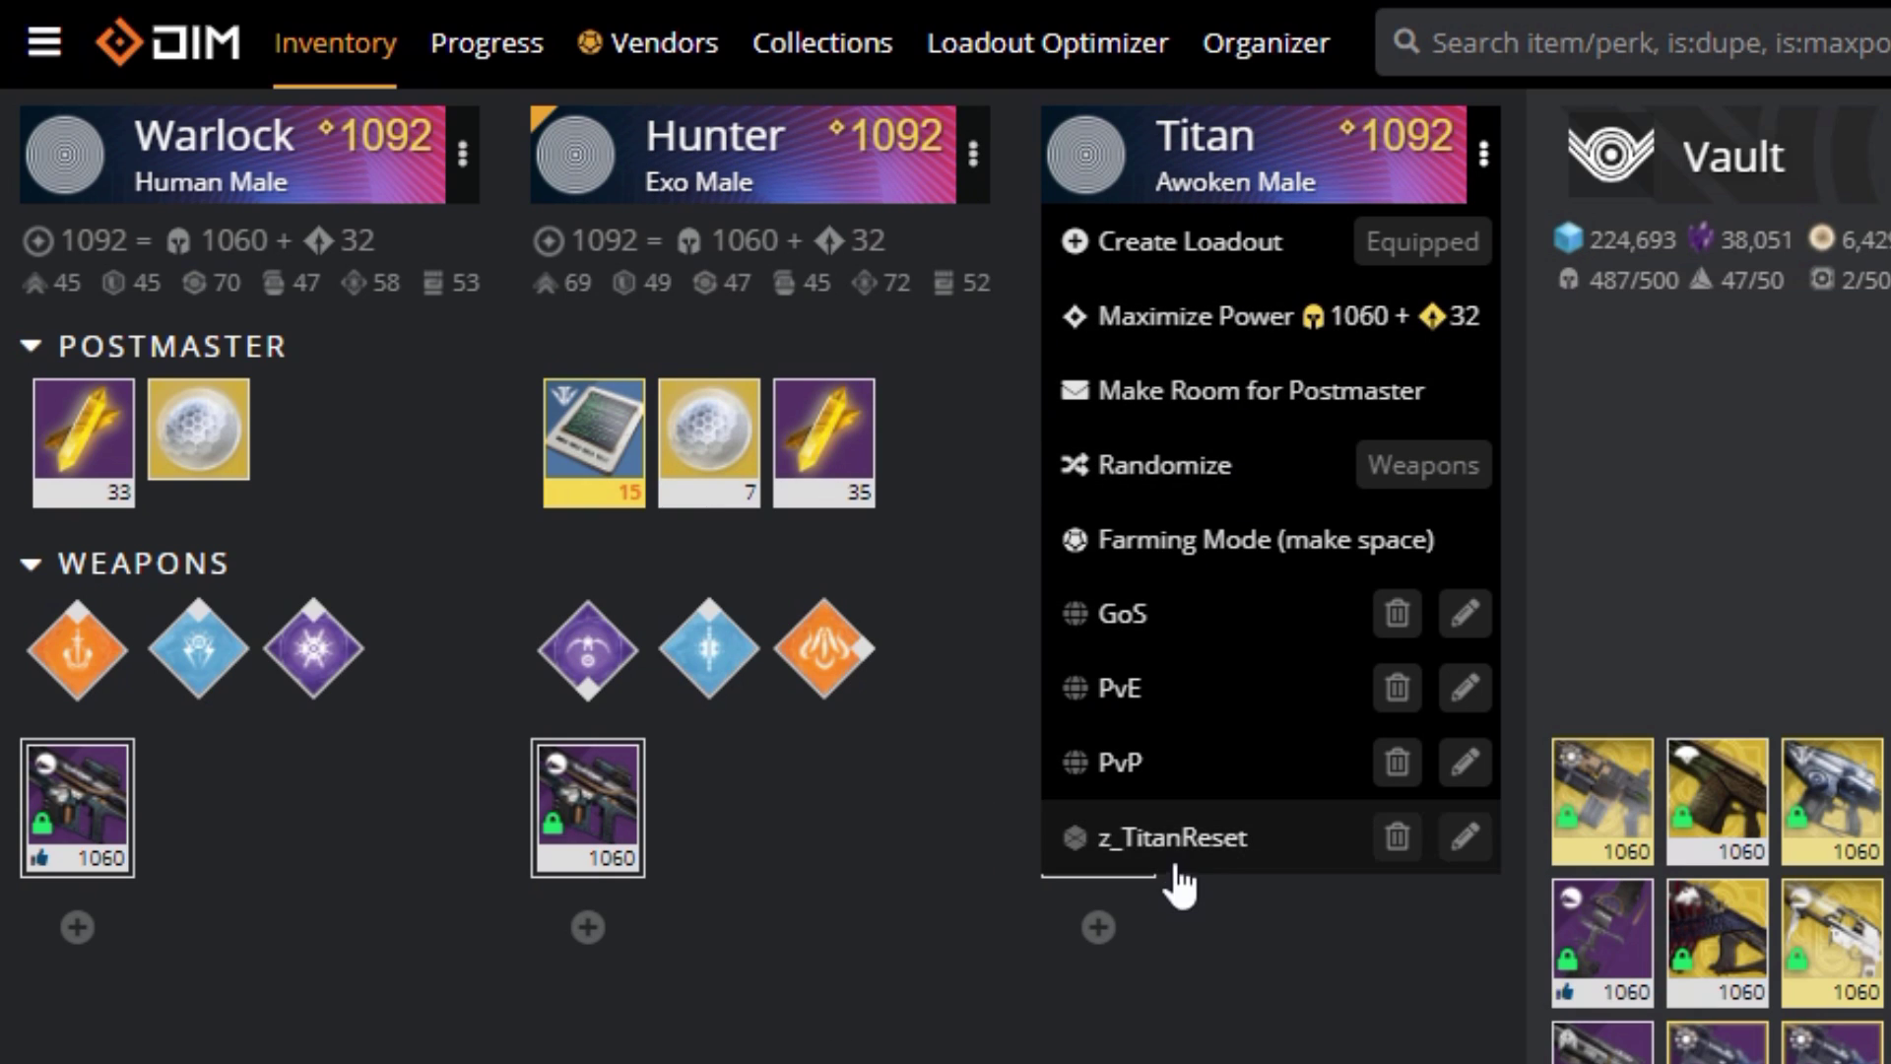
left_click(401, 190)
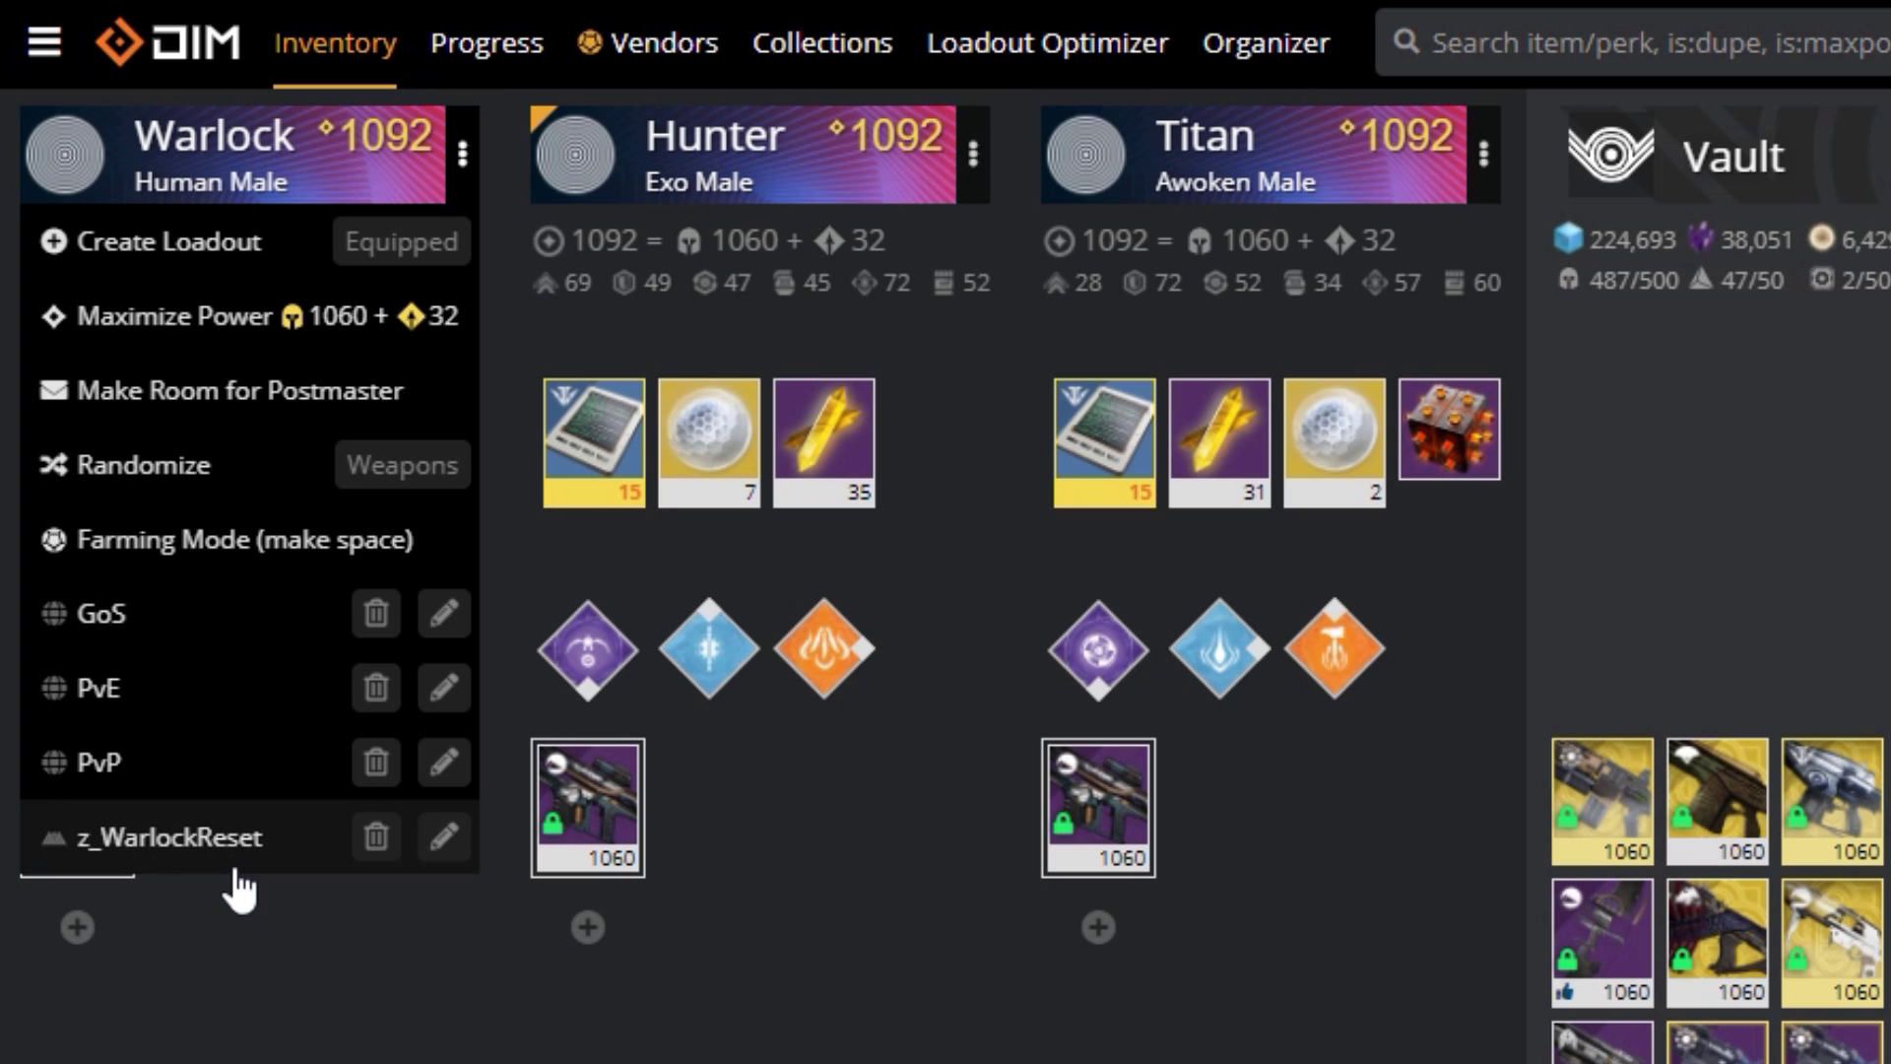
left_click(813, 182)
left_click(1280, 178)
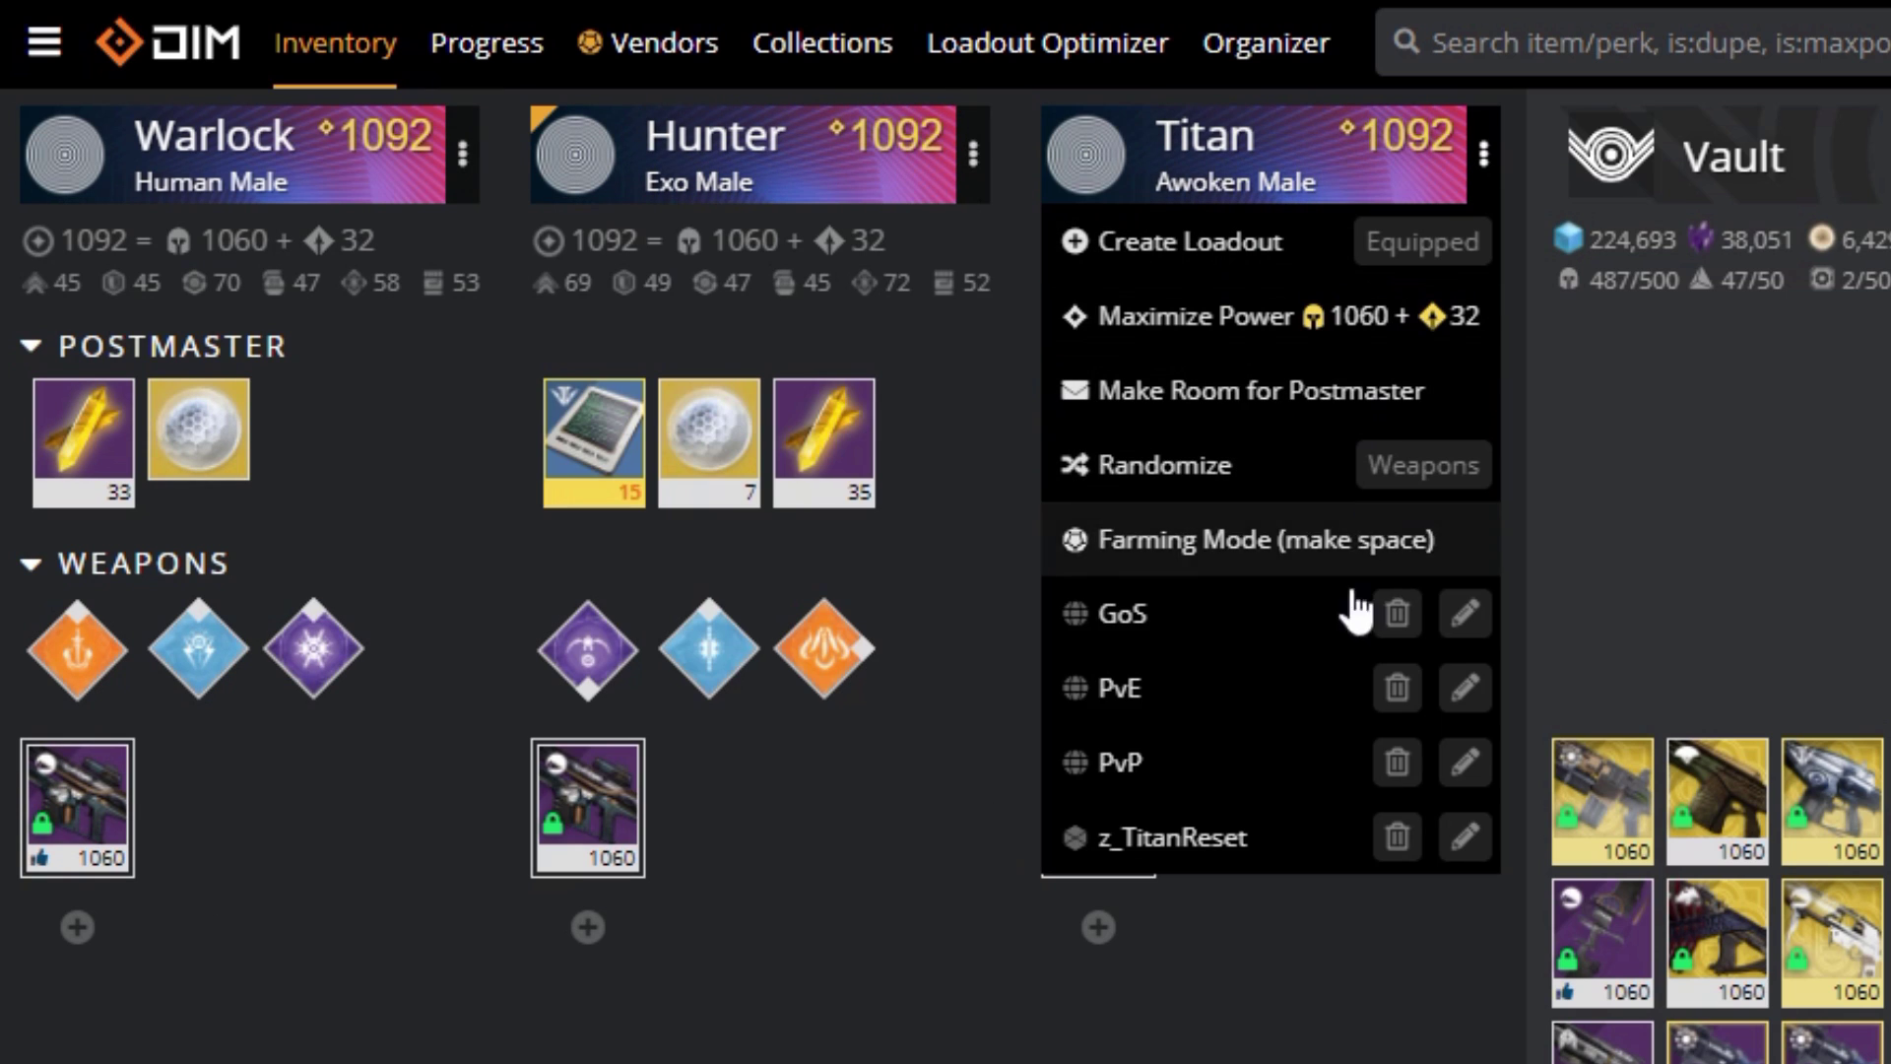
left_click(773, 187)
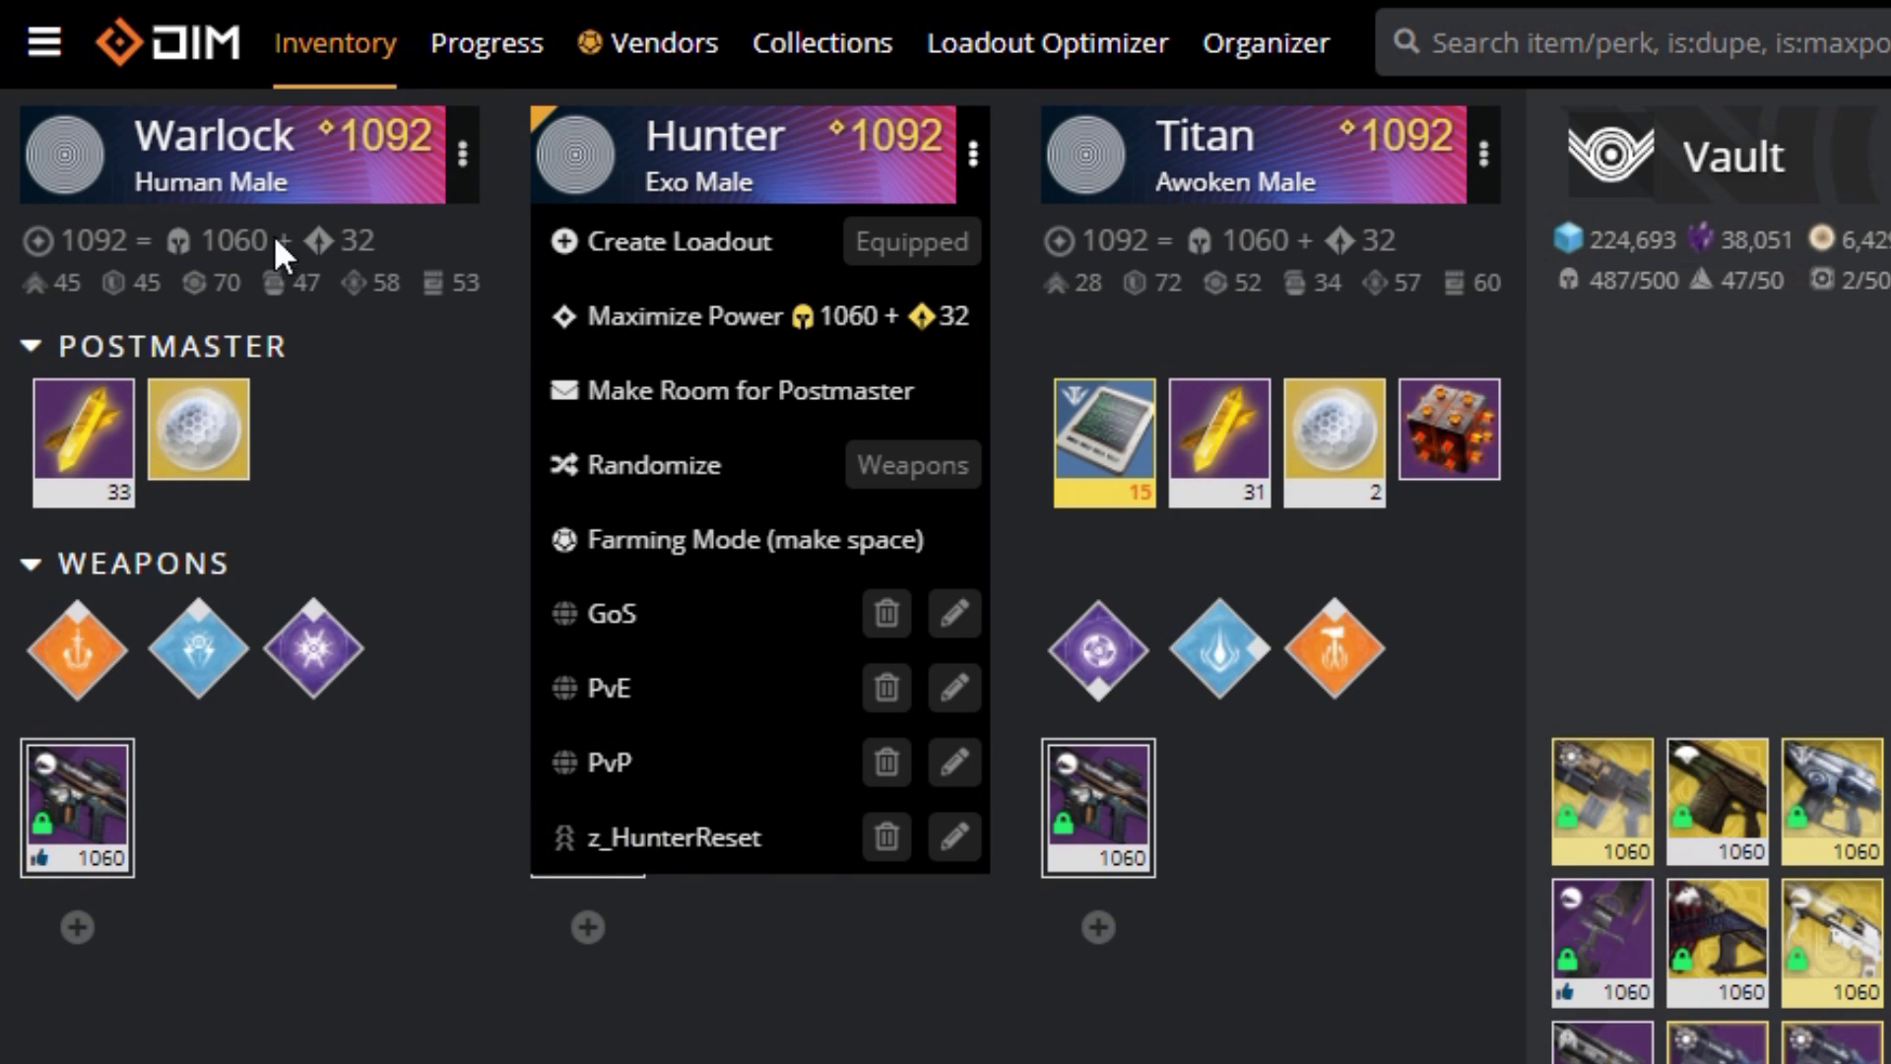
Apply the z_WarlockReset loadout to the Warlock and check the character's kinetic, energy and power weapons
left_click(280, 187)
left_click(273, 866)
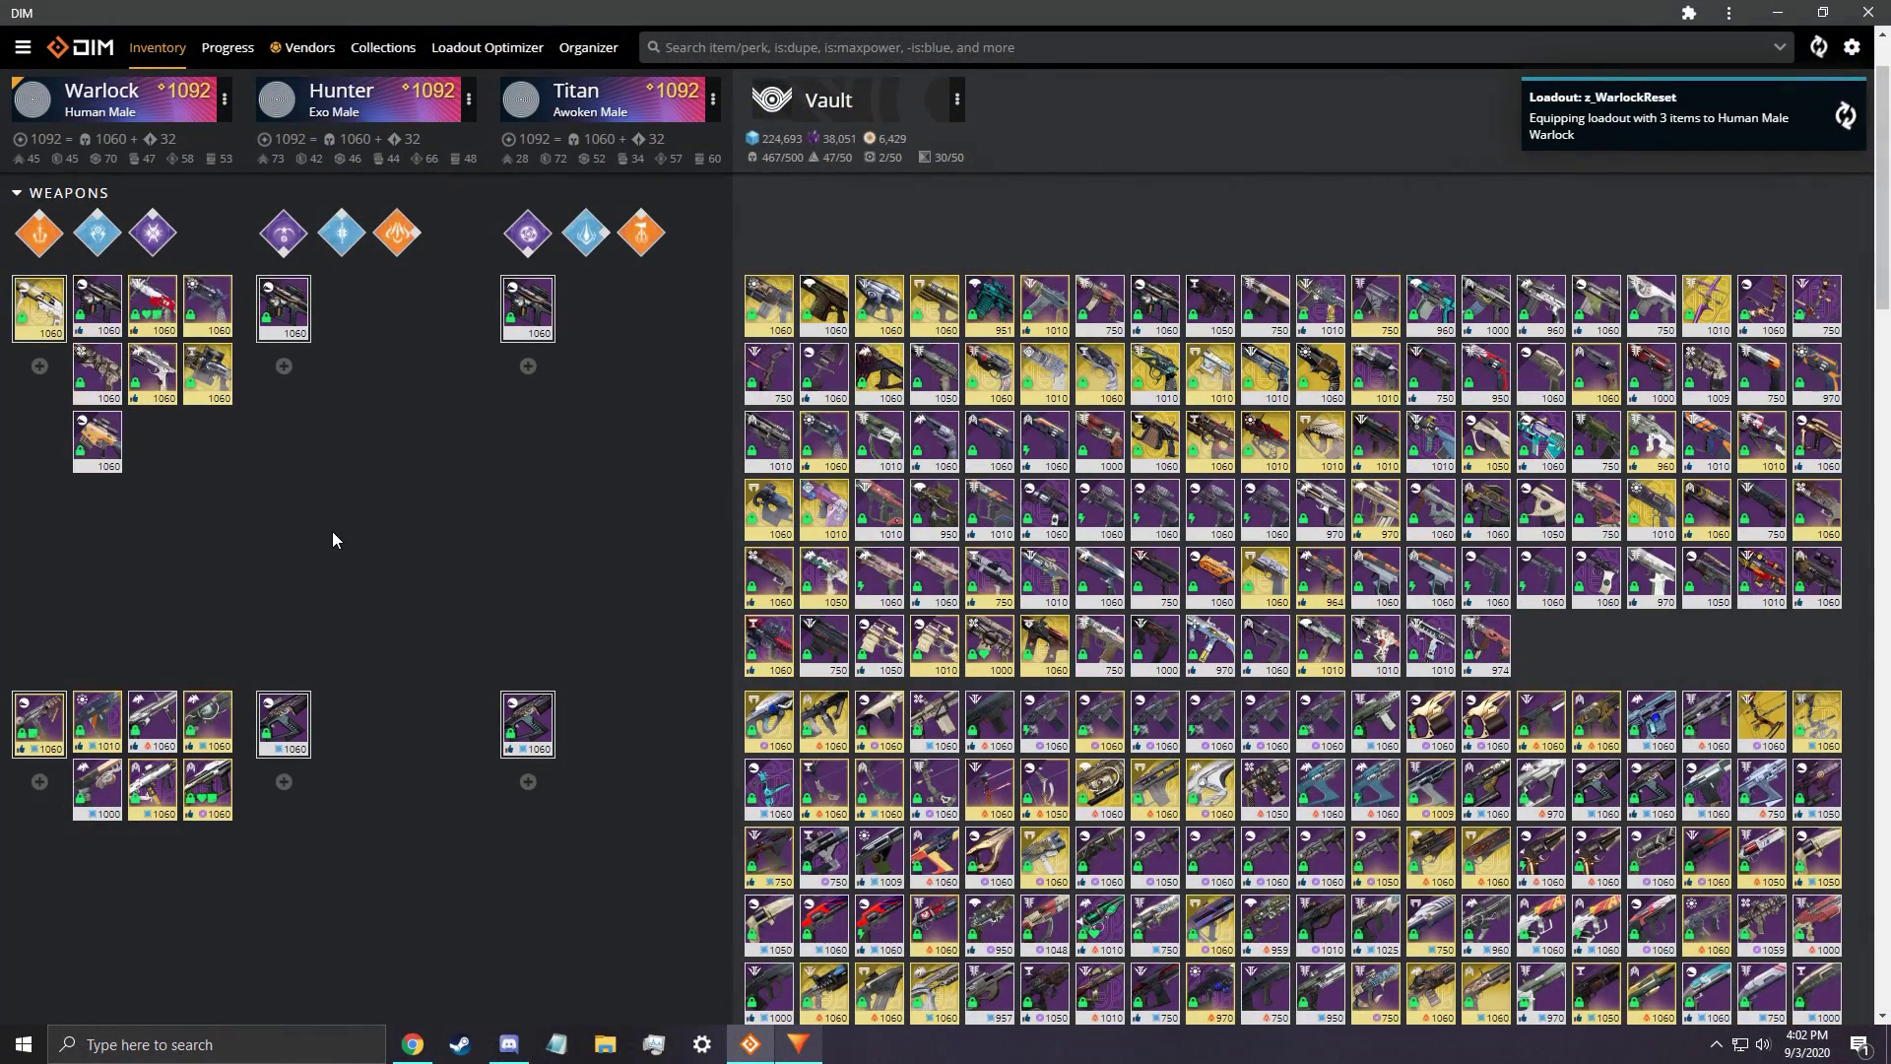
scroll(333, 539, "down", 1)
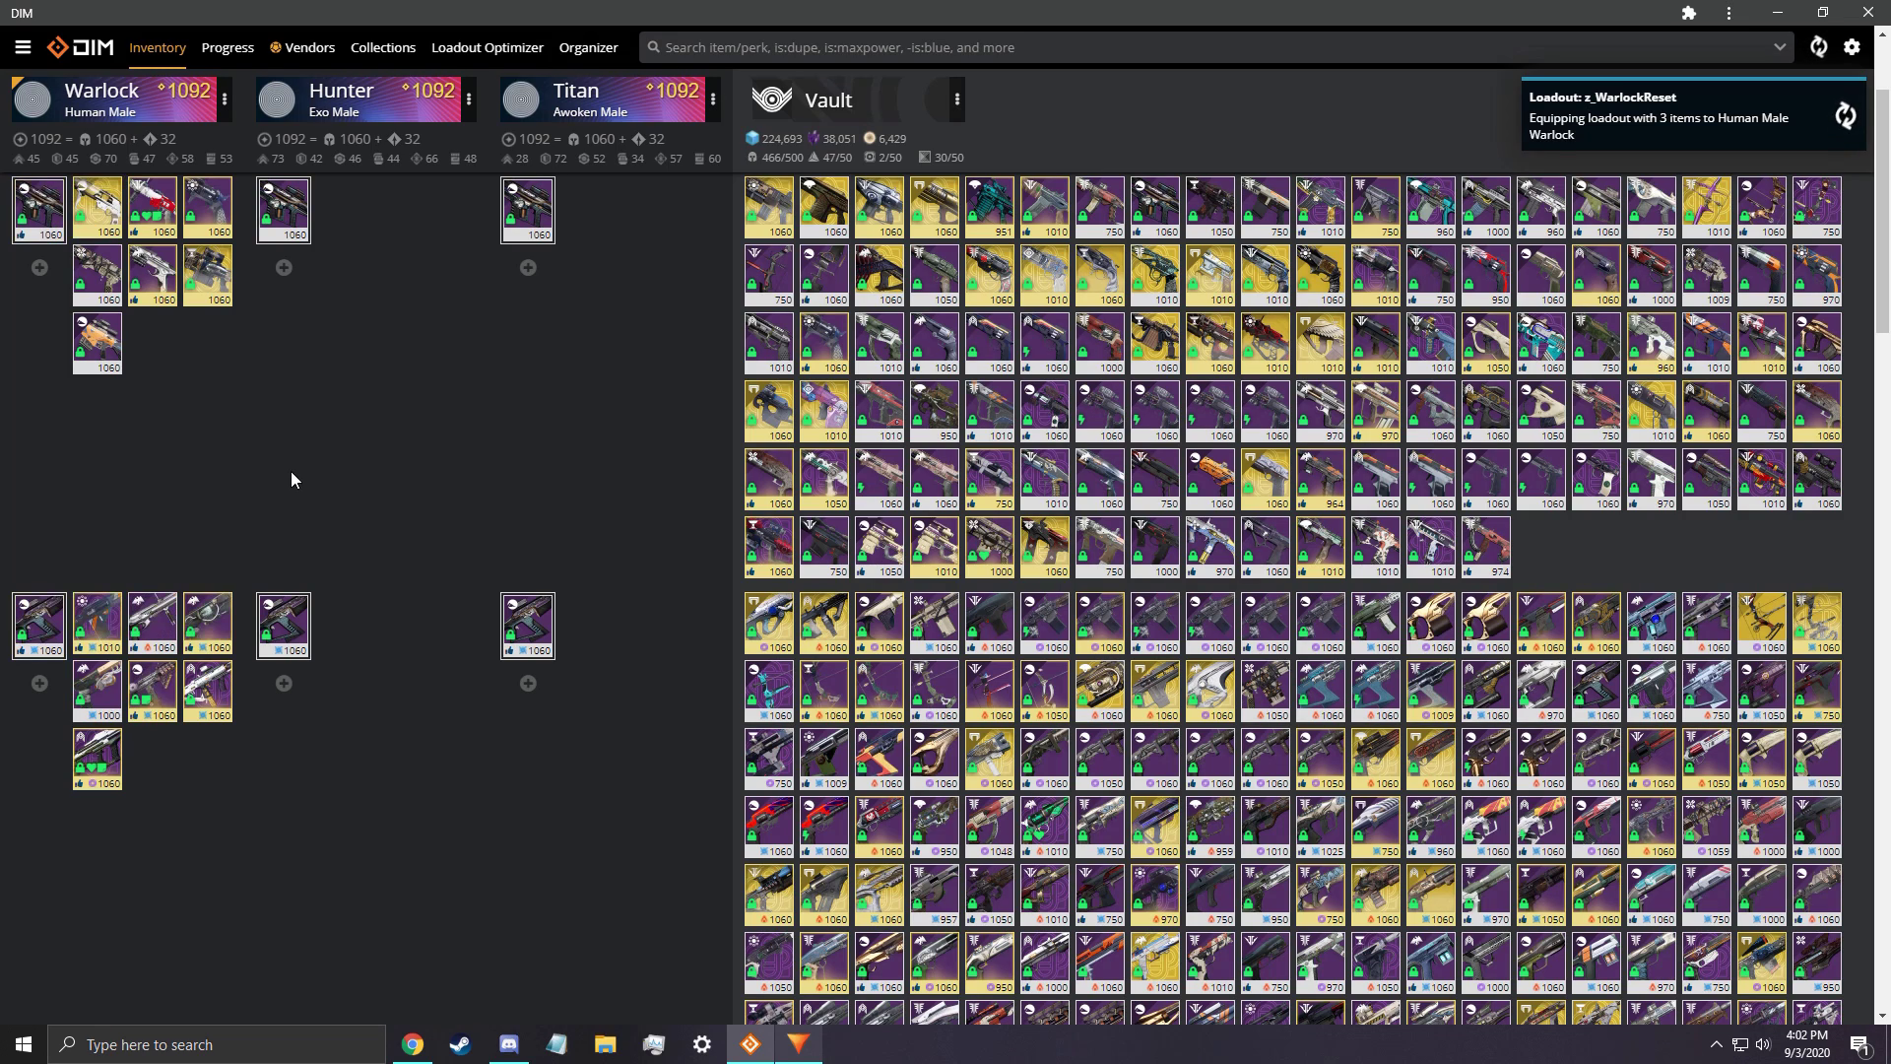
scroll(375, 690, "down", 2)
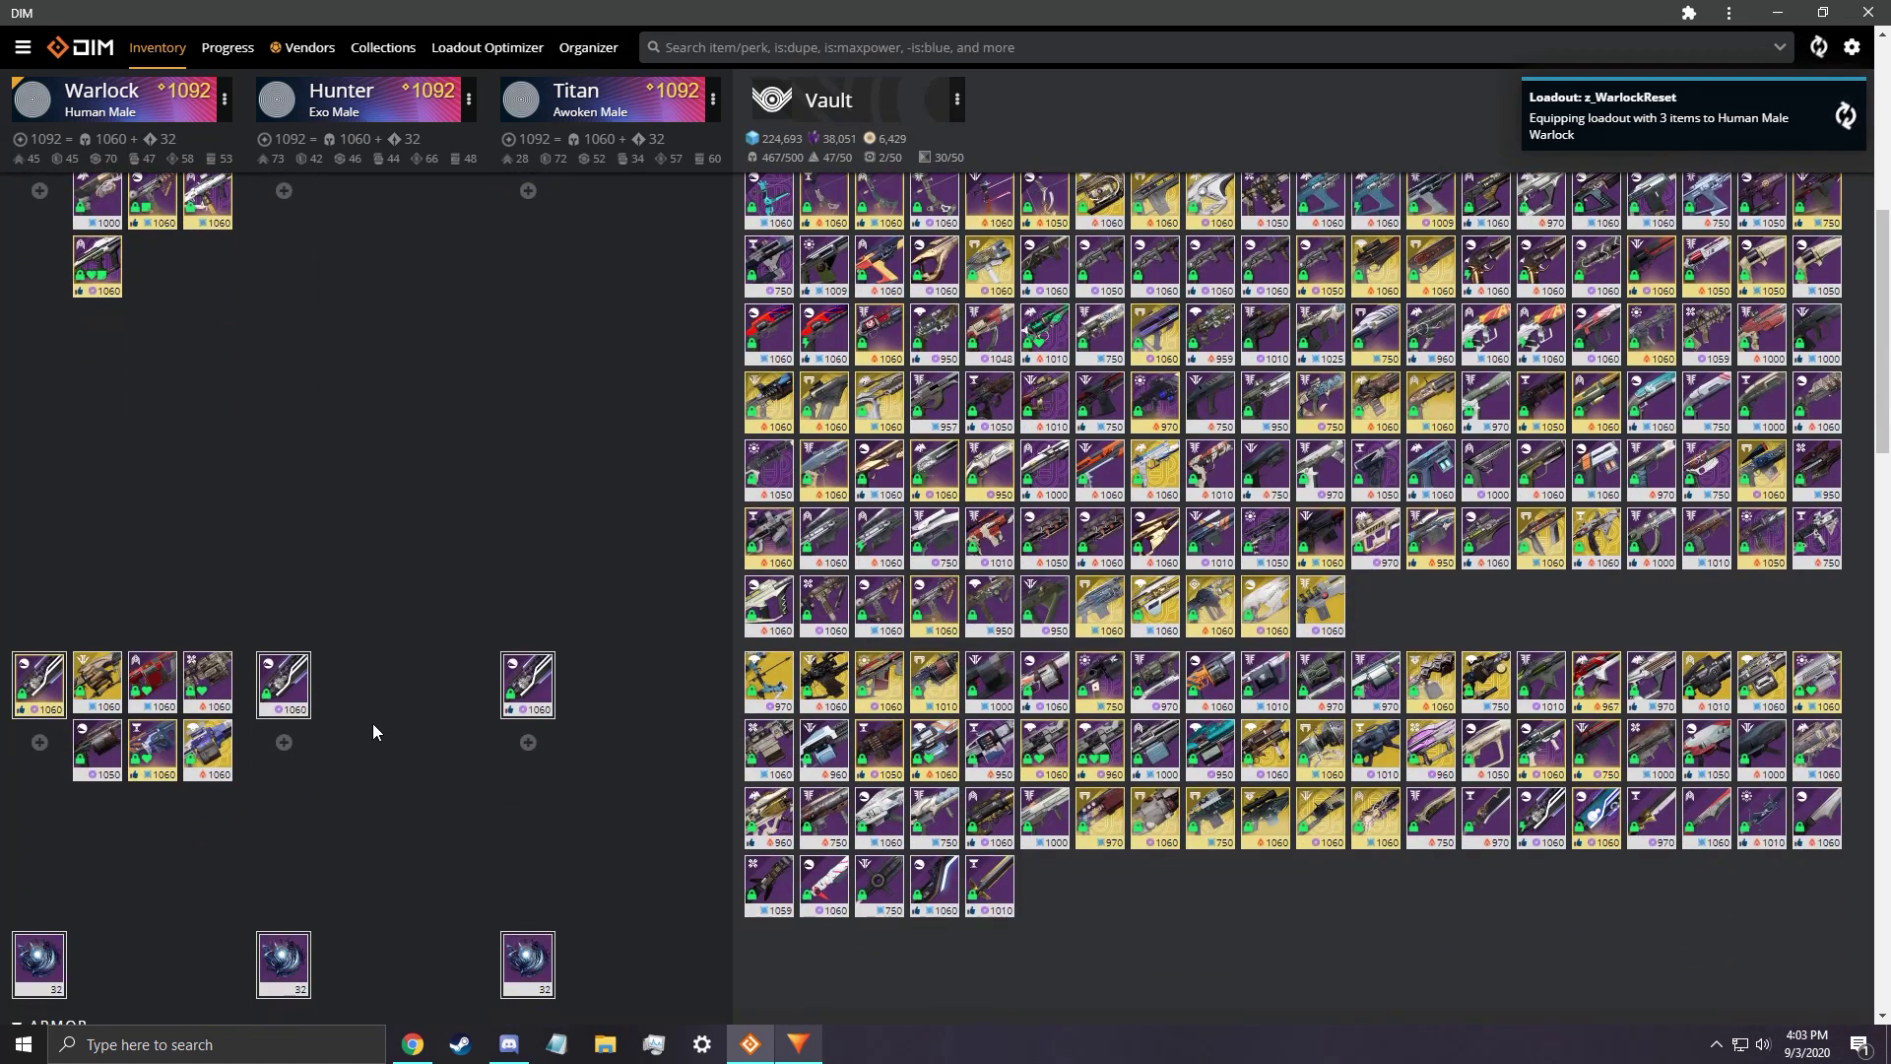
scroll(200, 802, "up", 4)
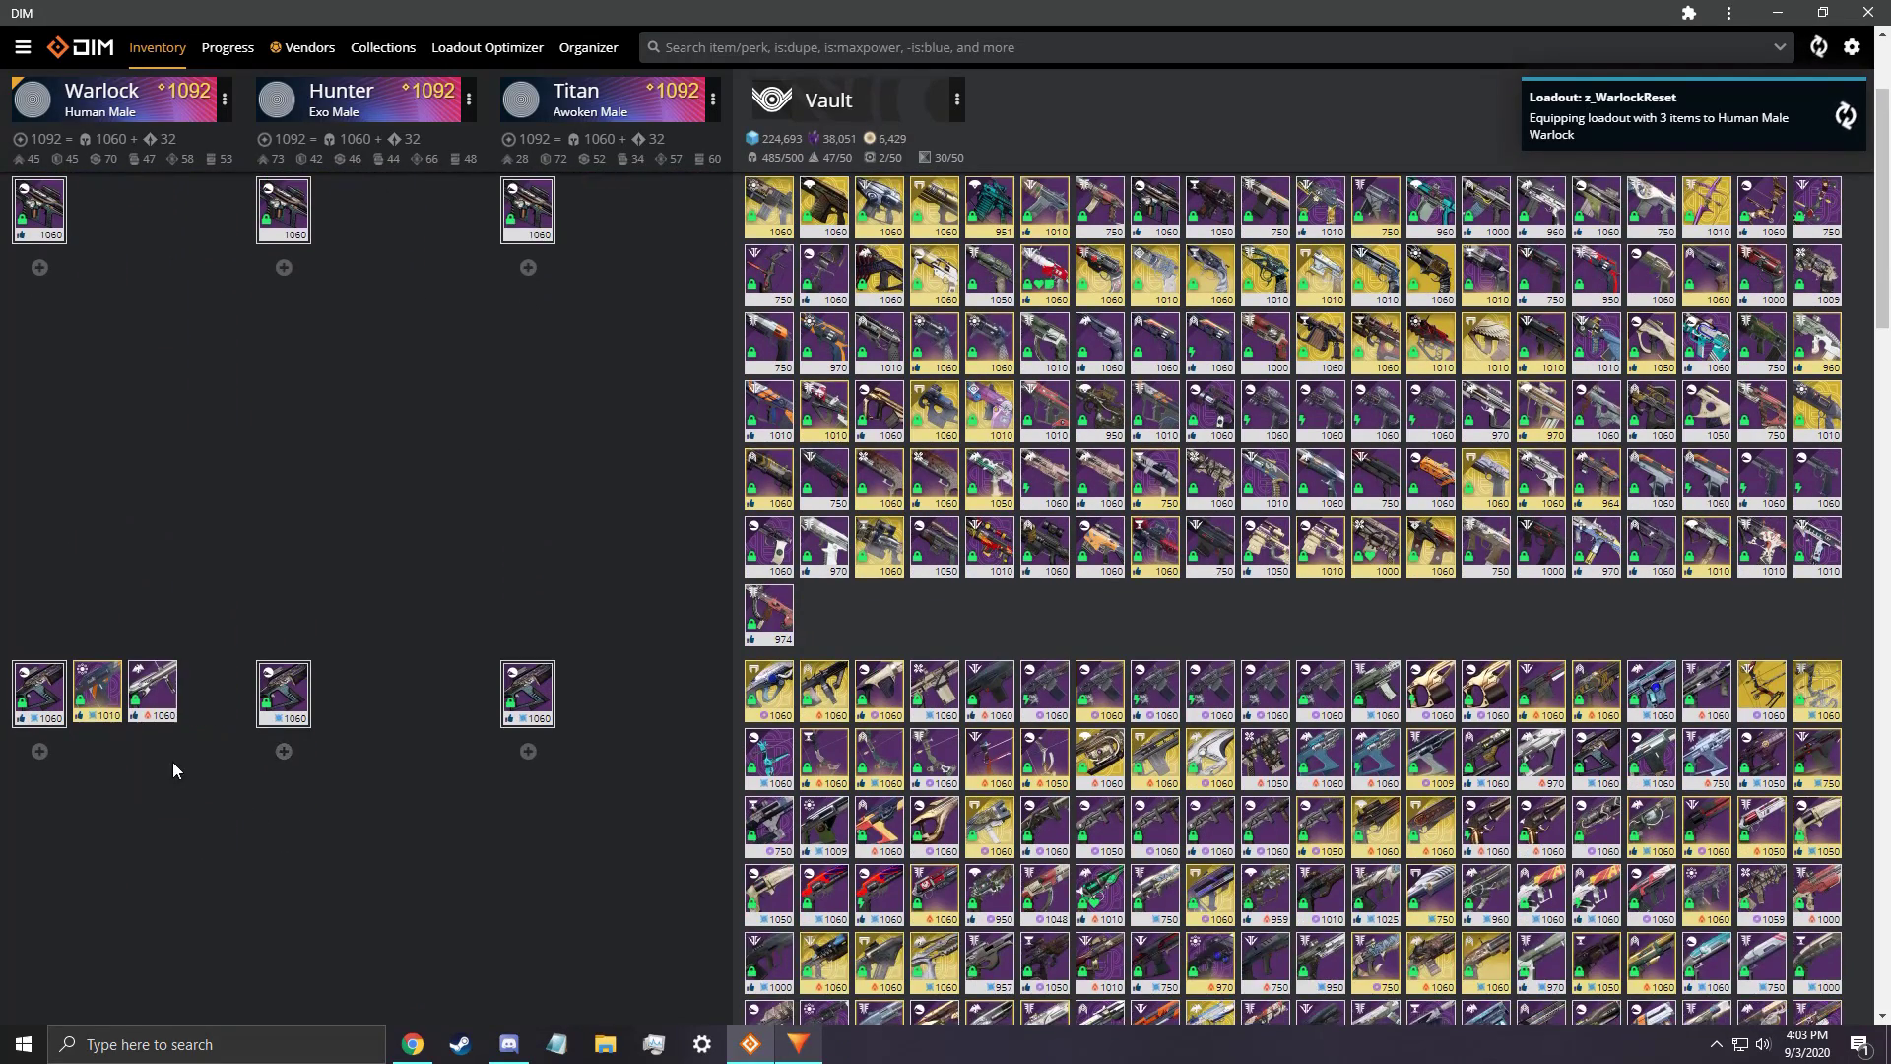
scroll(705, 795, "down", 2)
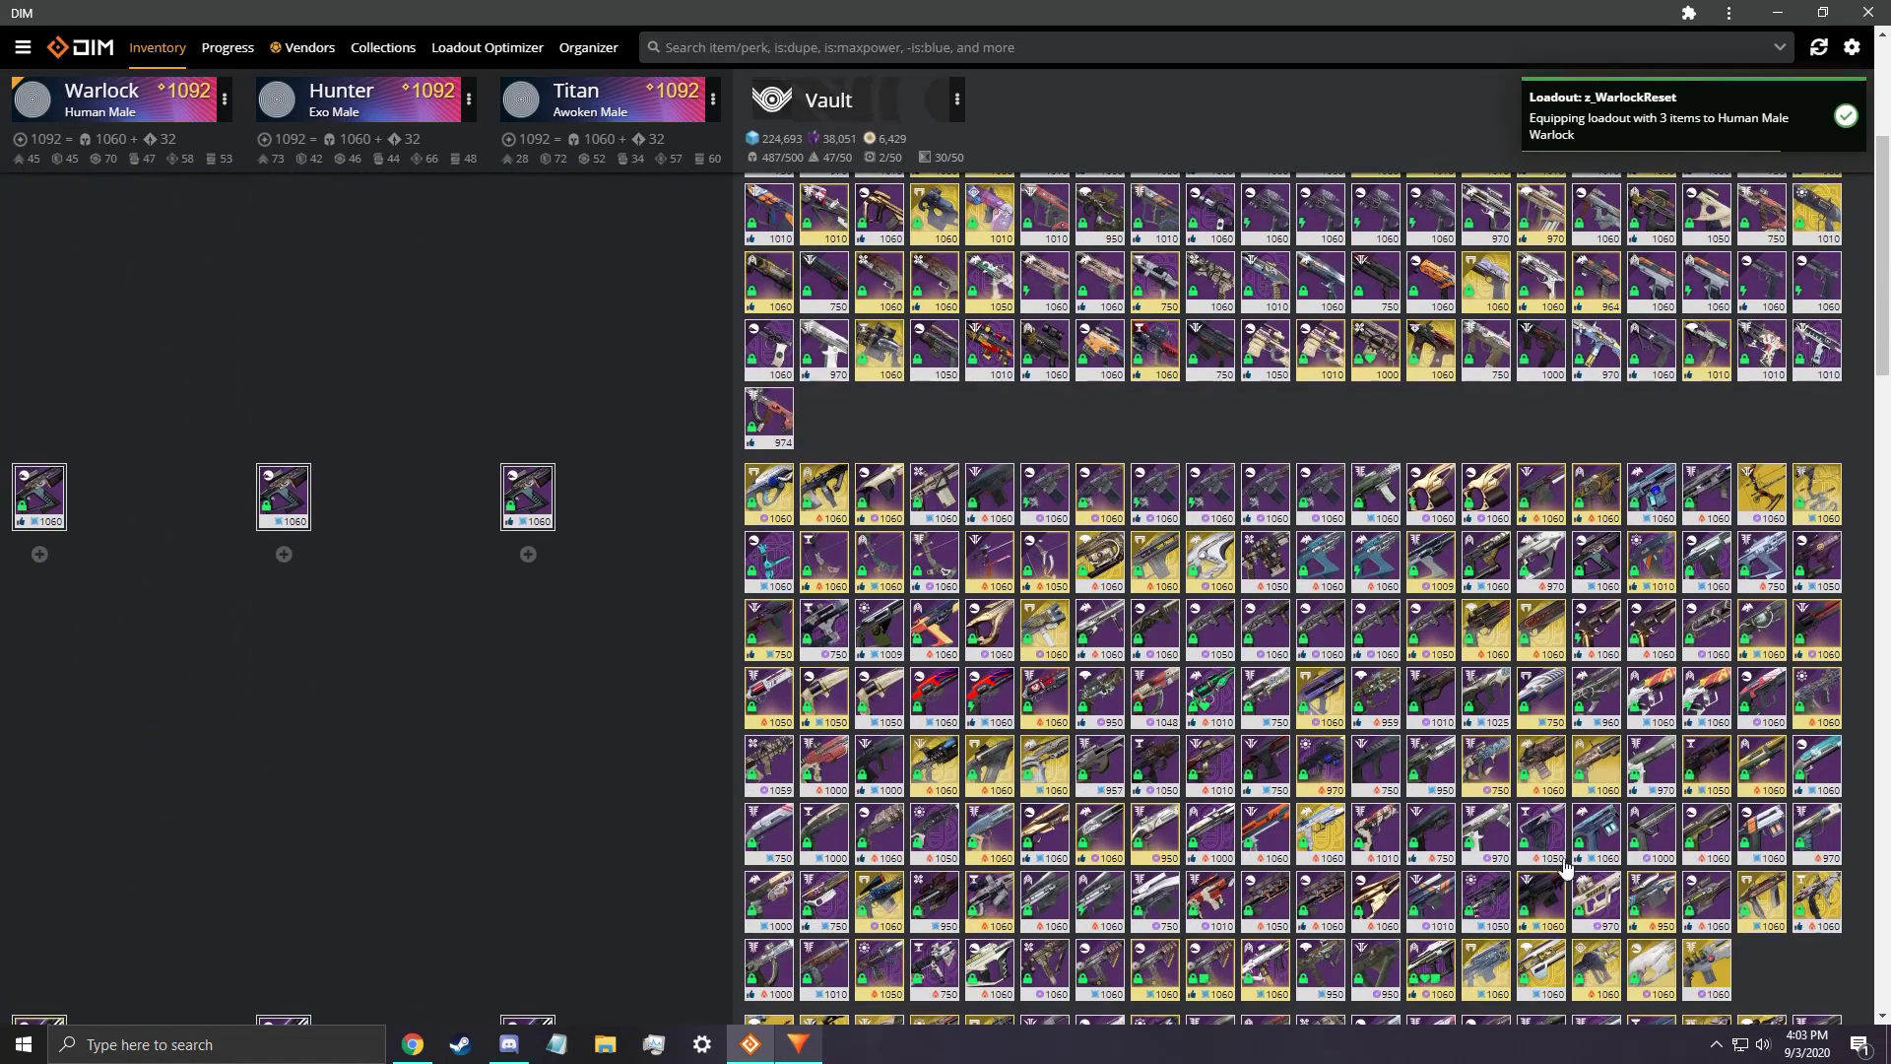
scroll(1814, 901, "down", 3)
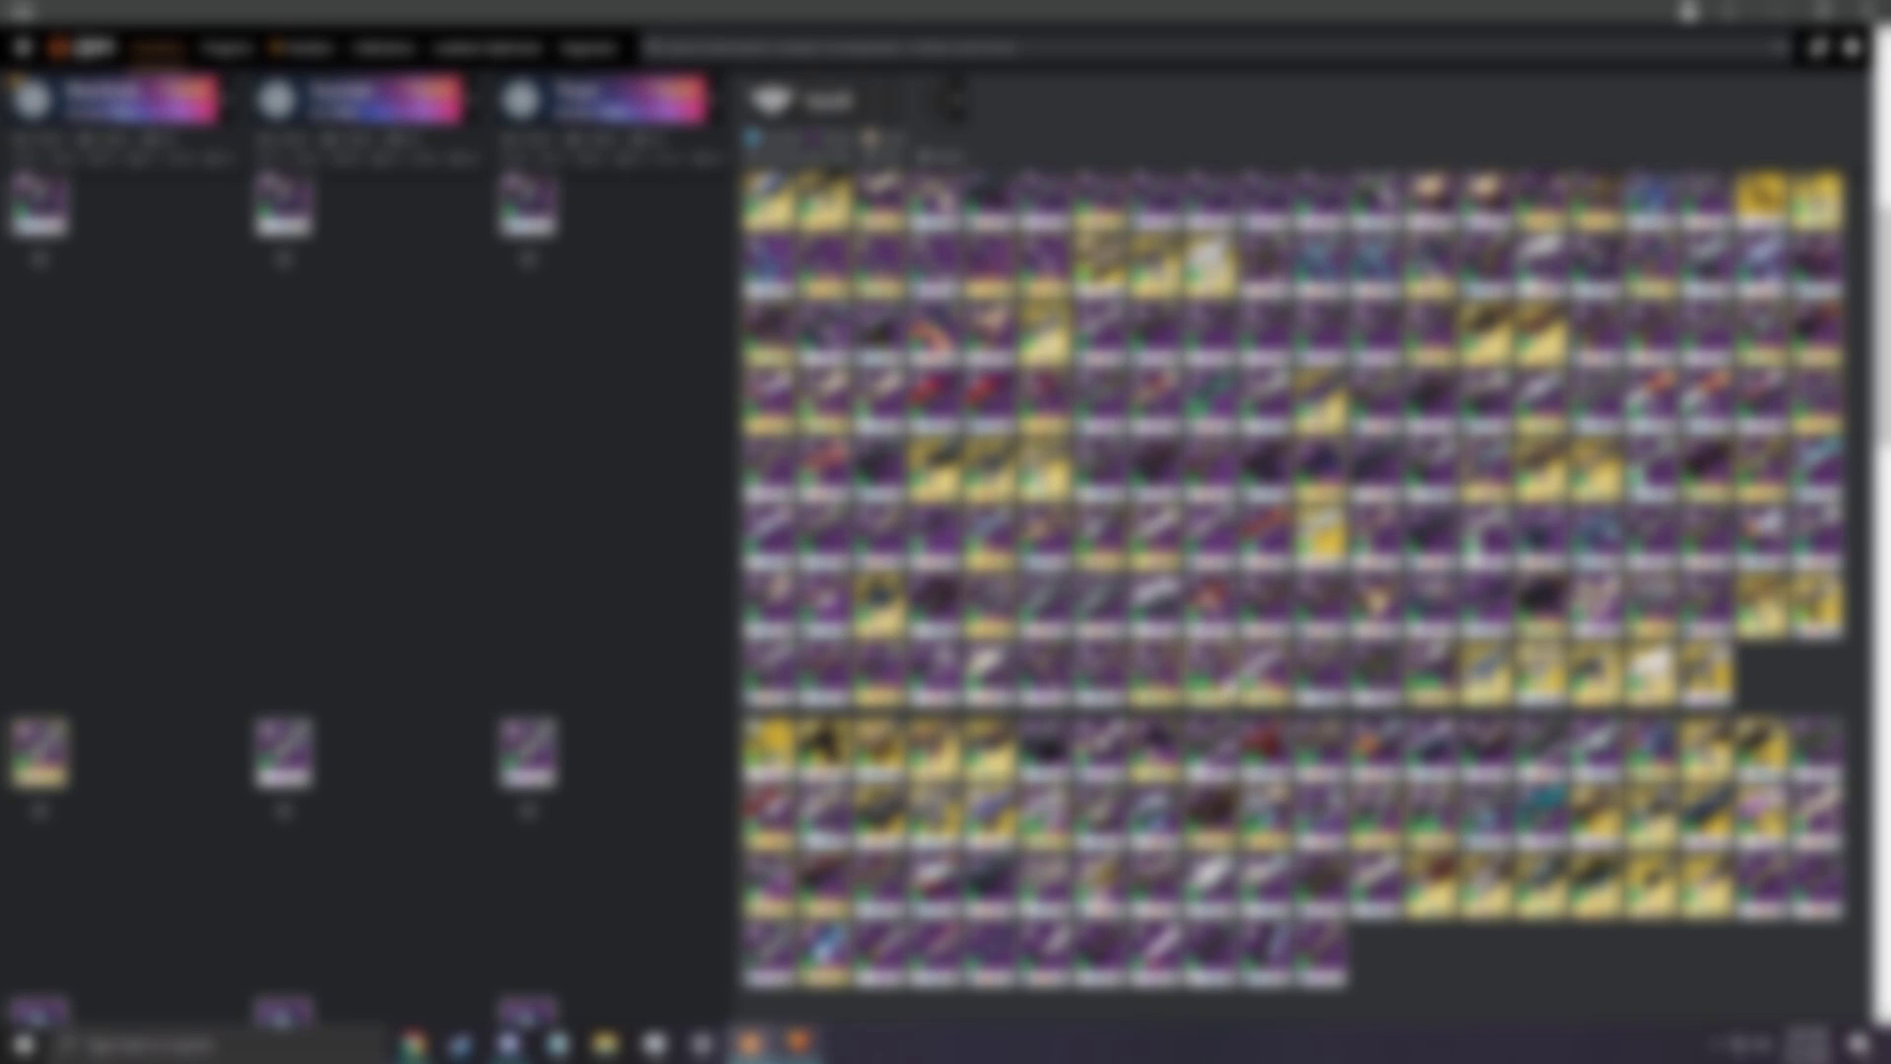
Review the Warlock's PvP loadout and the Hunter's GoS loadout, including the available energy weapons, without changing them
left_click_drag(1224, 677, 174, 539)
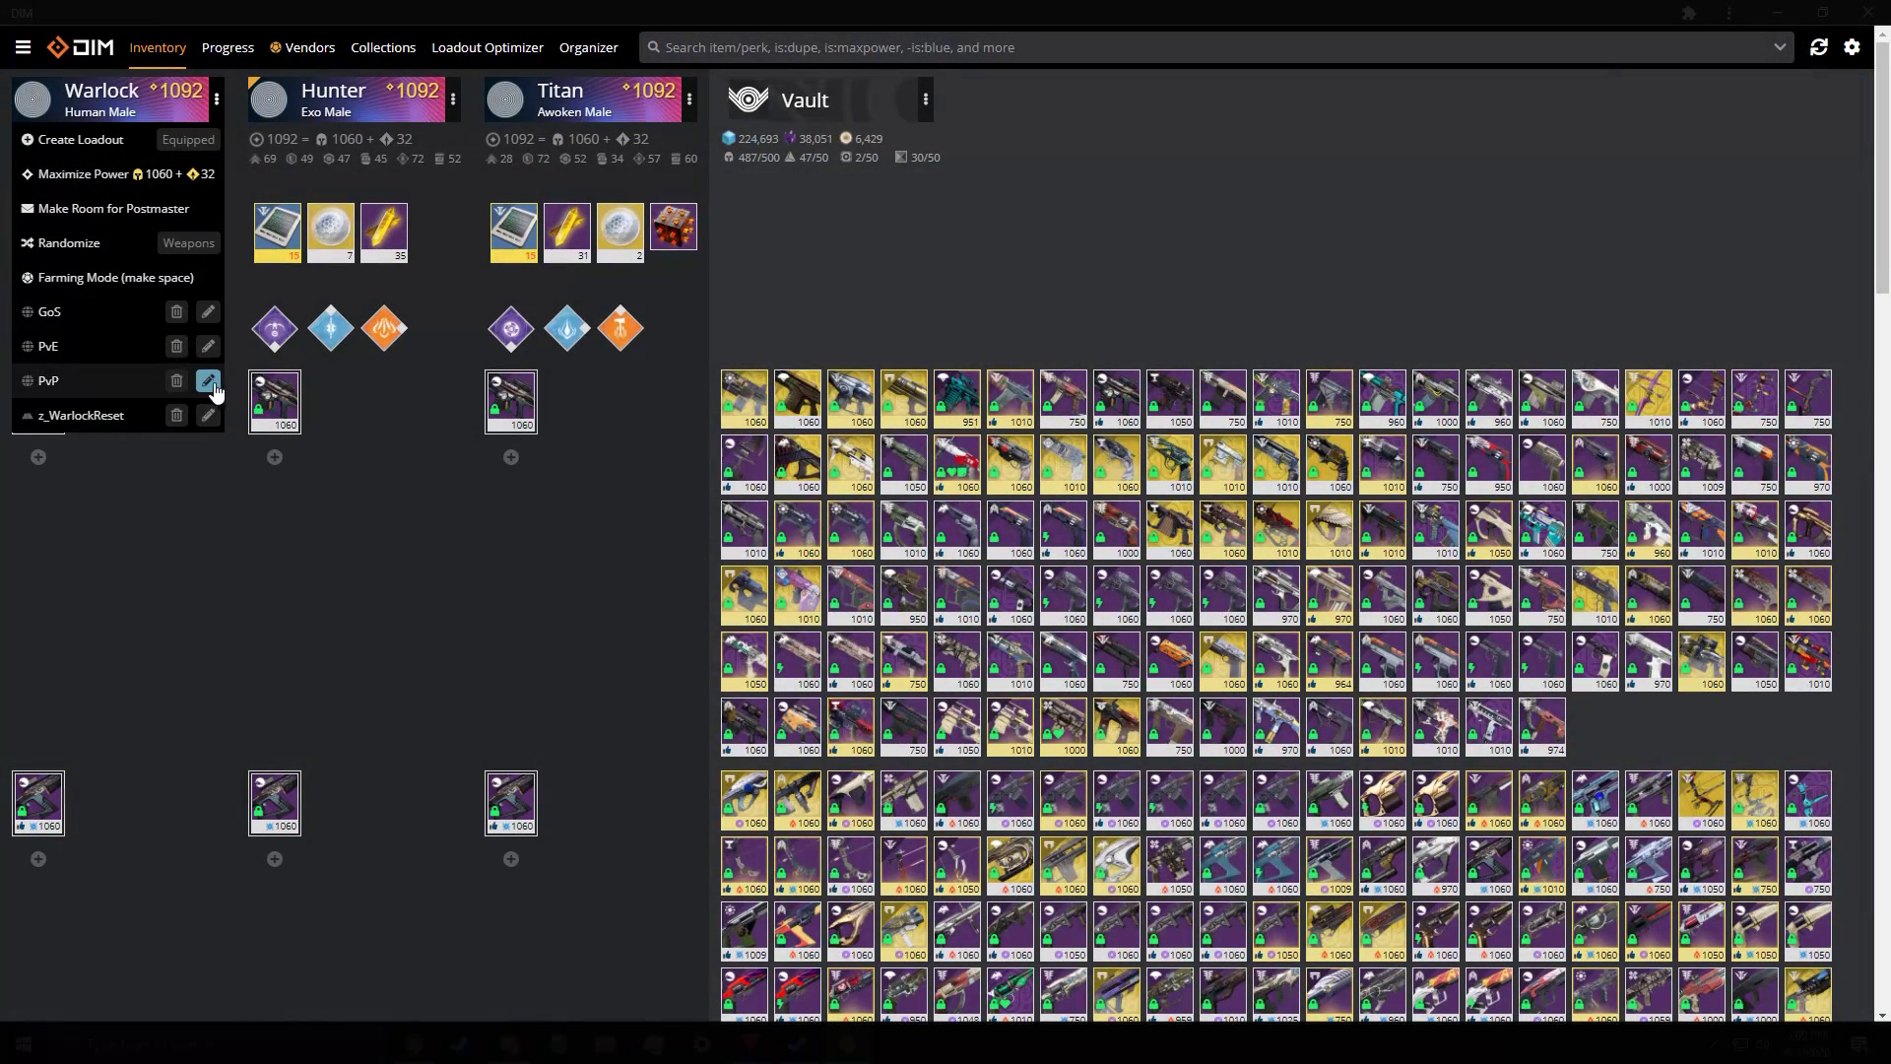
left_click(210, 382)
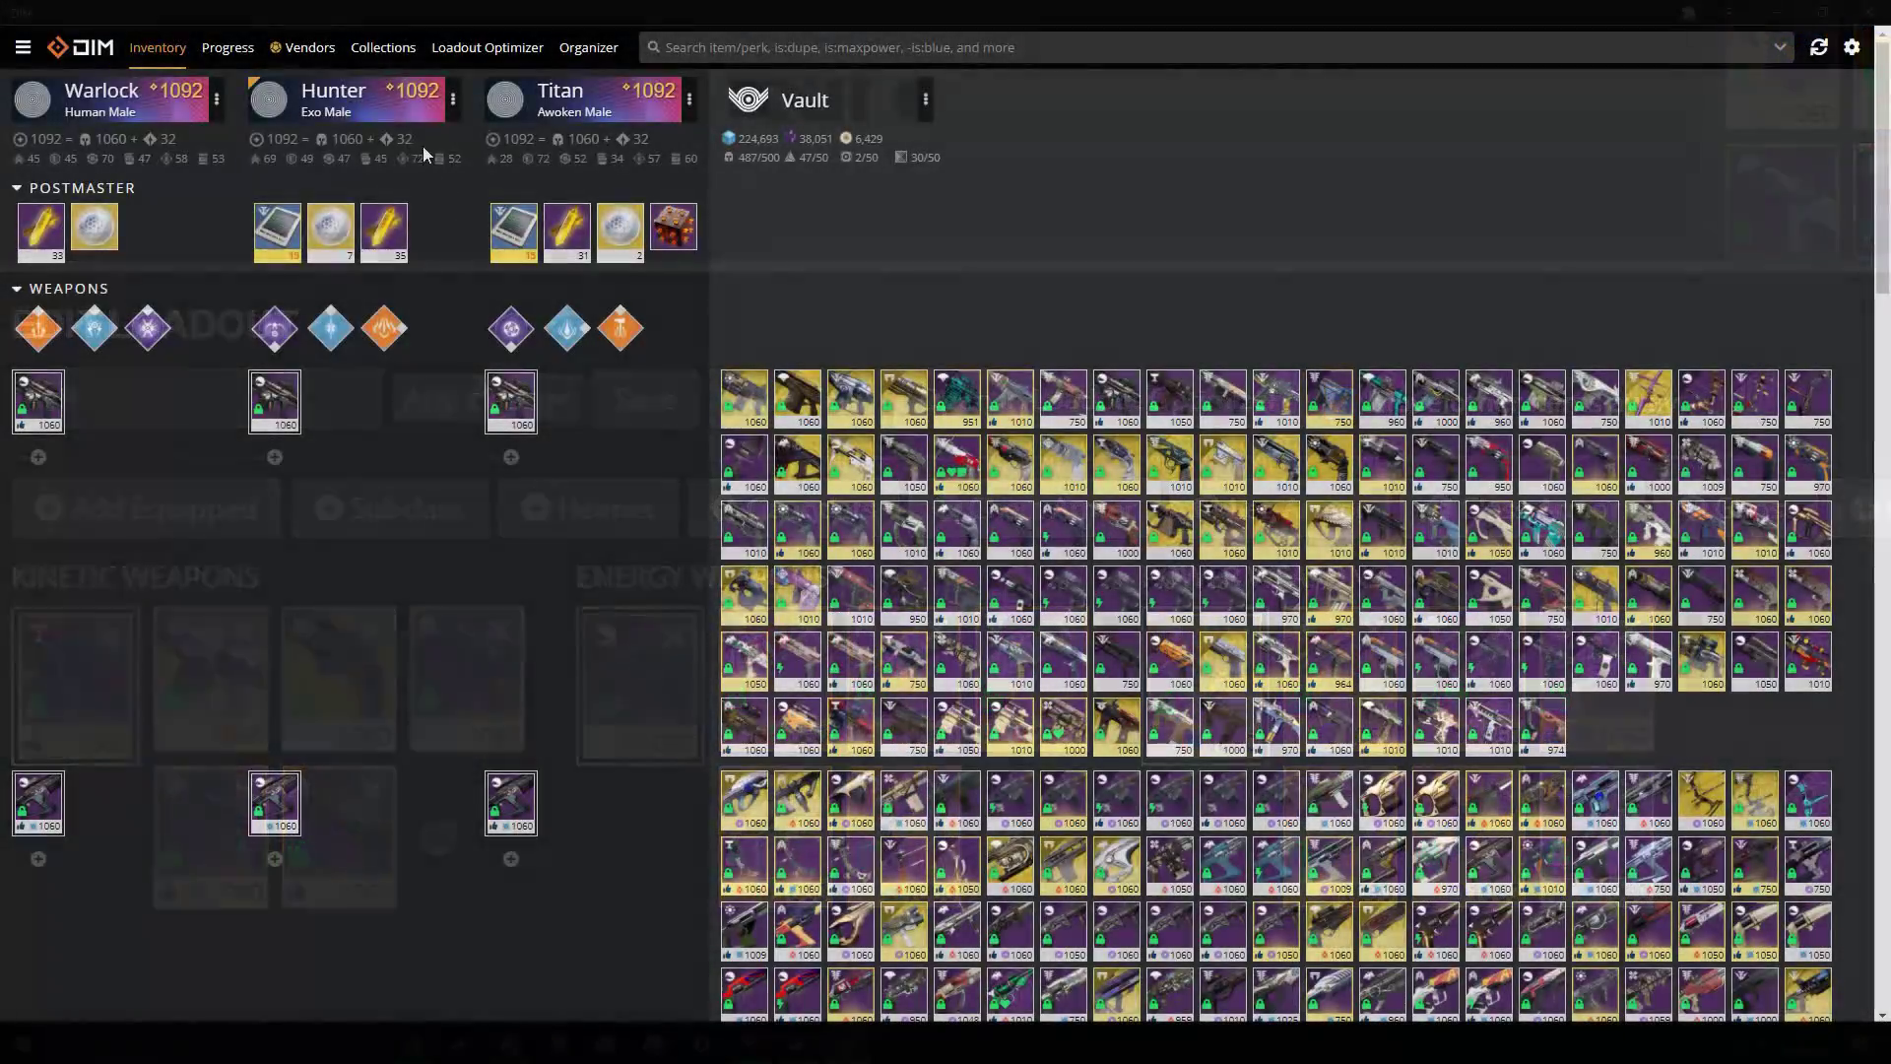
left_click(452, 98)
left_click(444, 311)
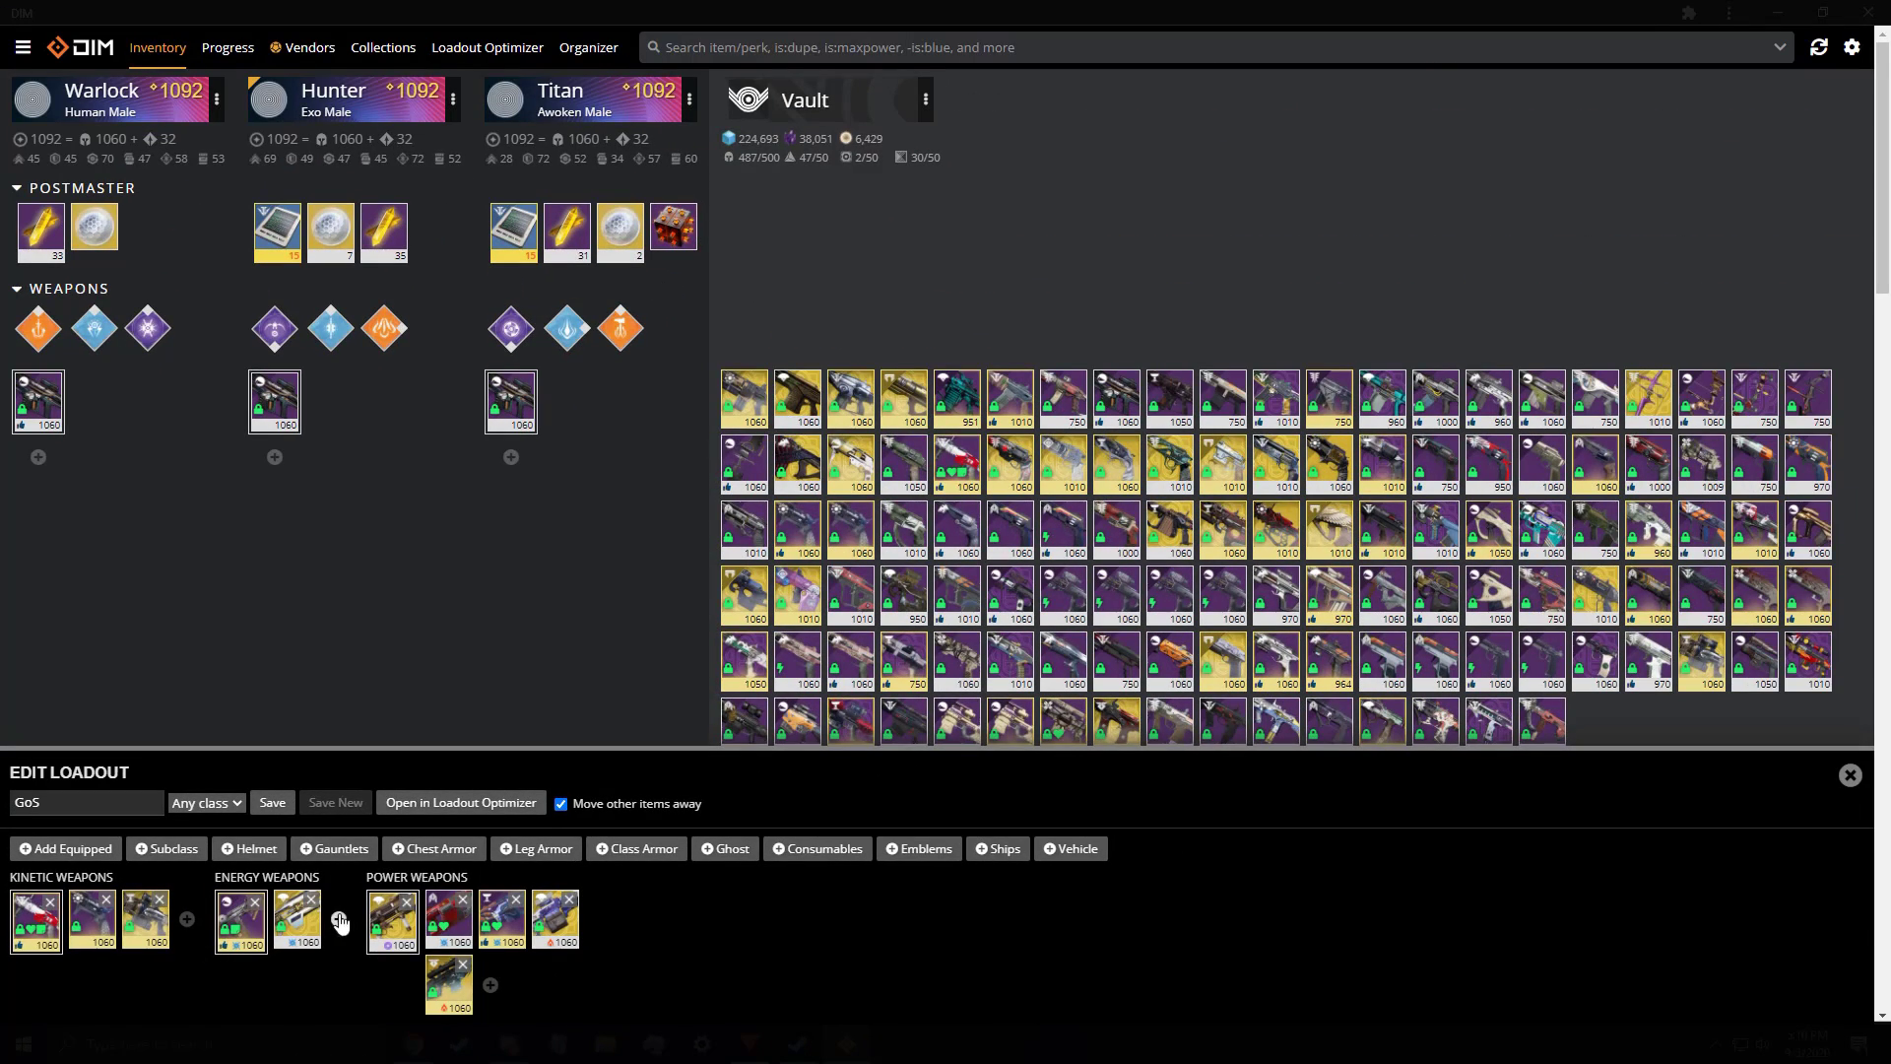
left_click(339, 920)
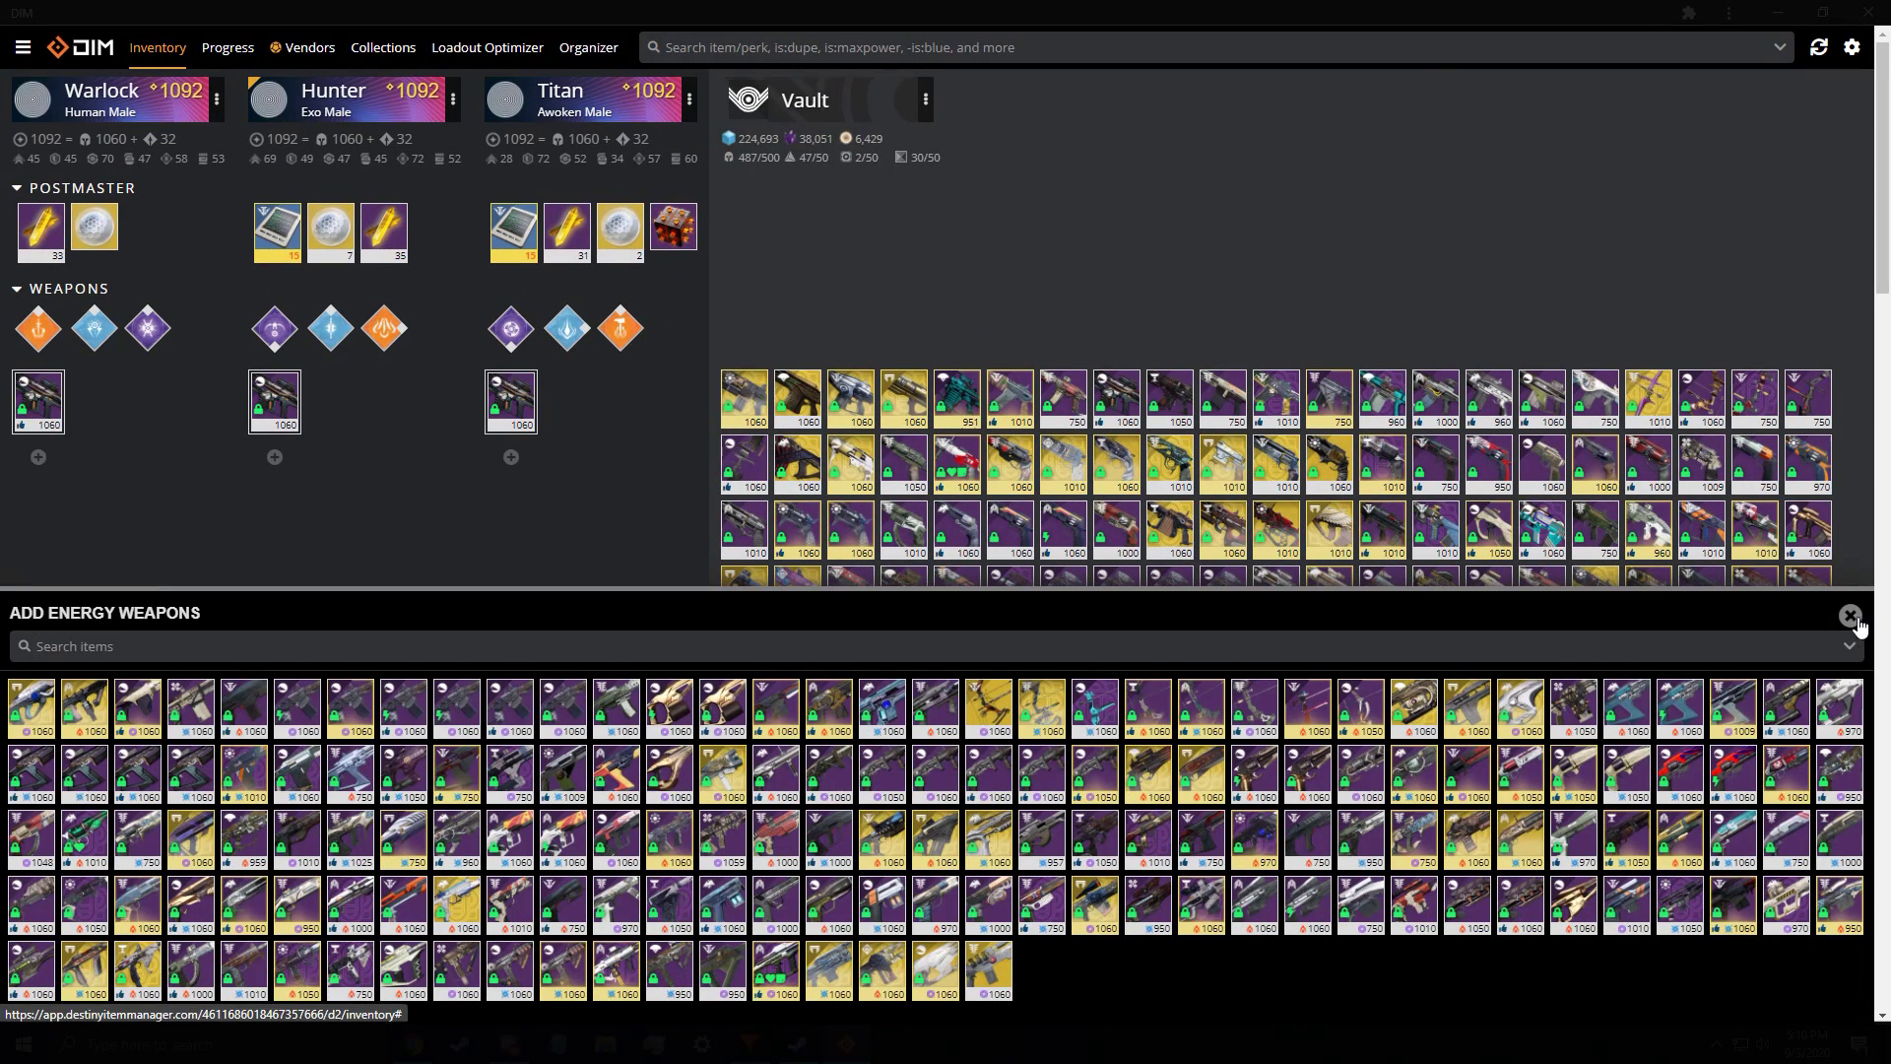
left_click(1823, 773)
left_click(1849, 773)
Open the Hunter's PvE loadout for editing and examine its weapons and the characters' inventories
left_click(344, 99)
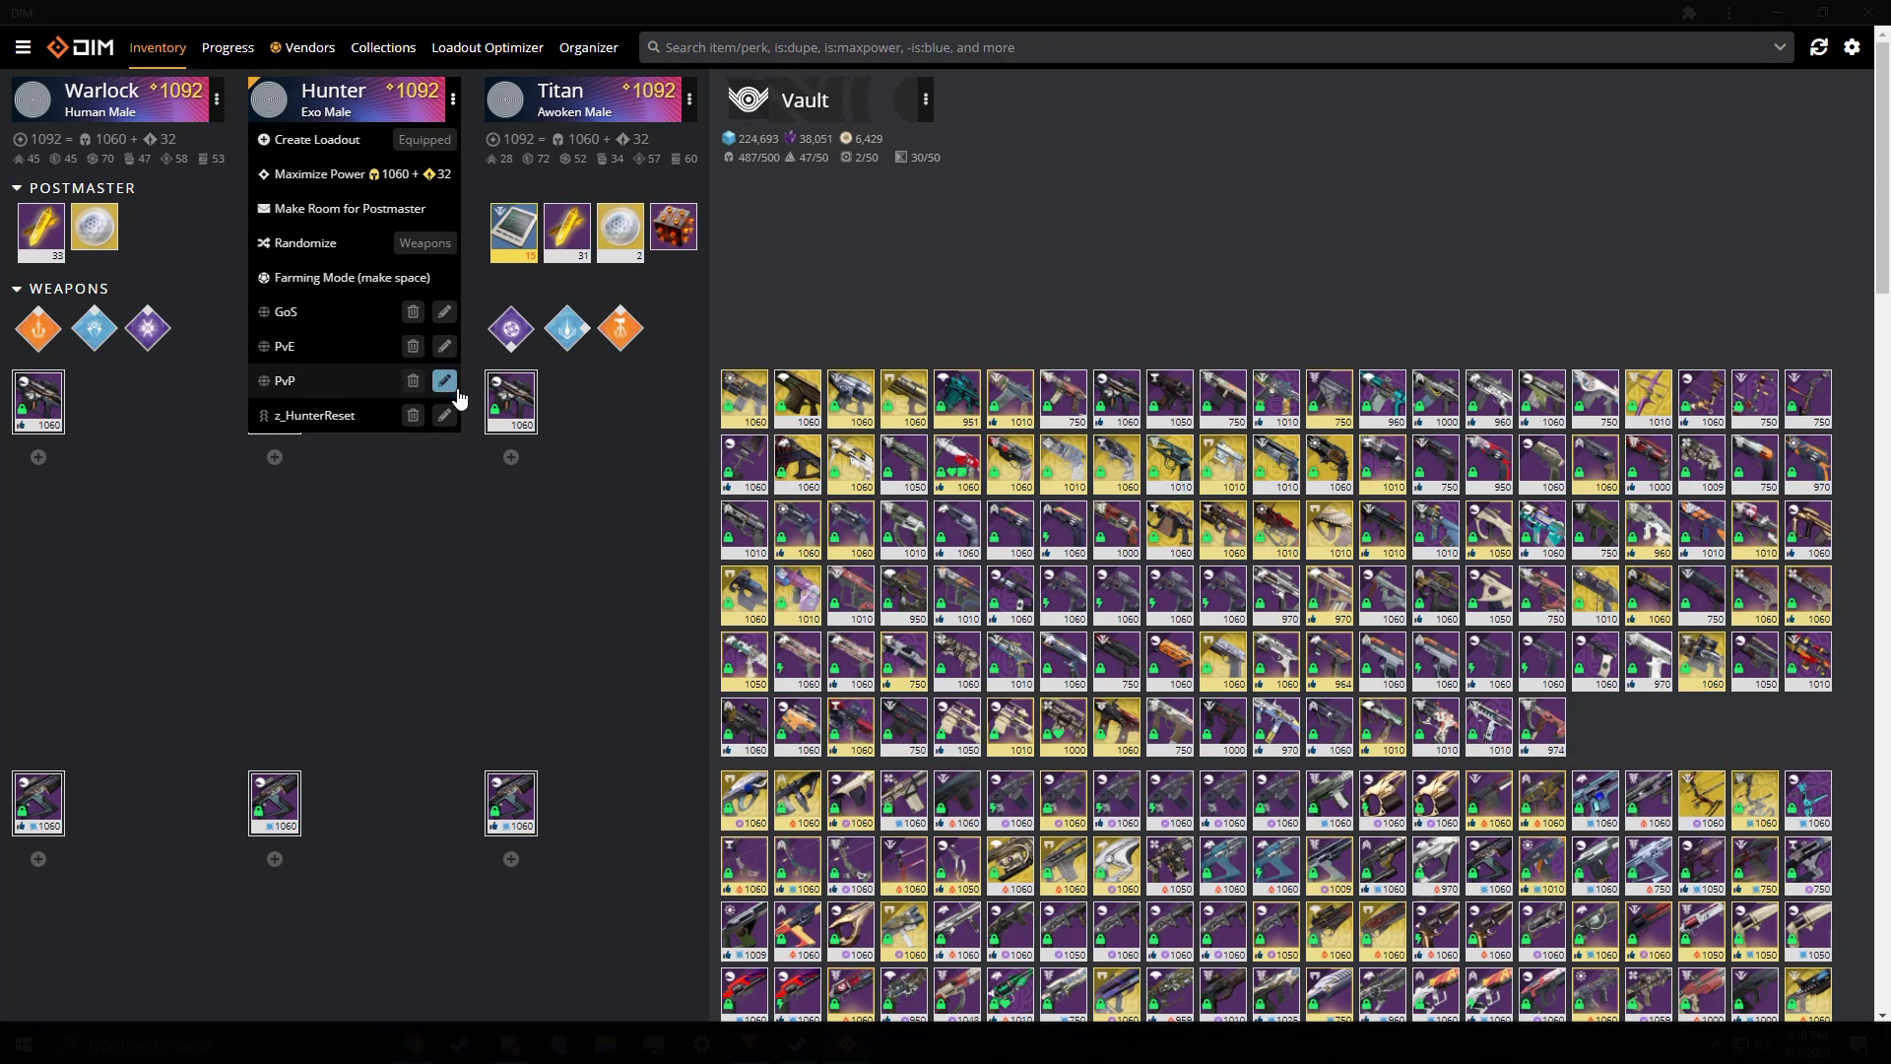
left_click(445, 347)
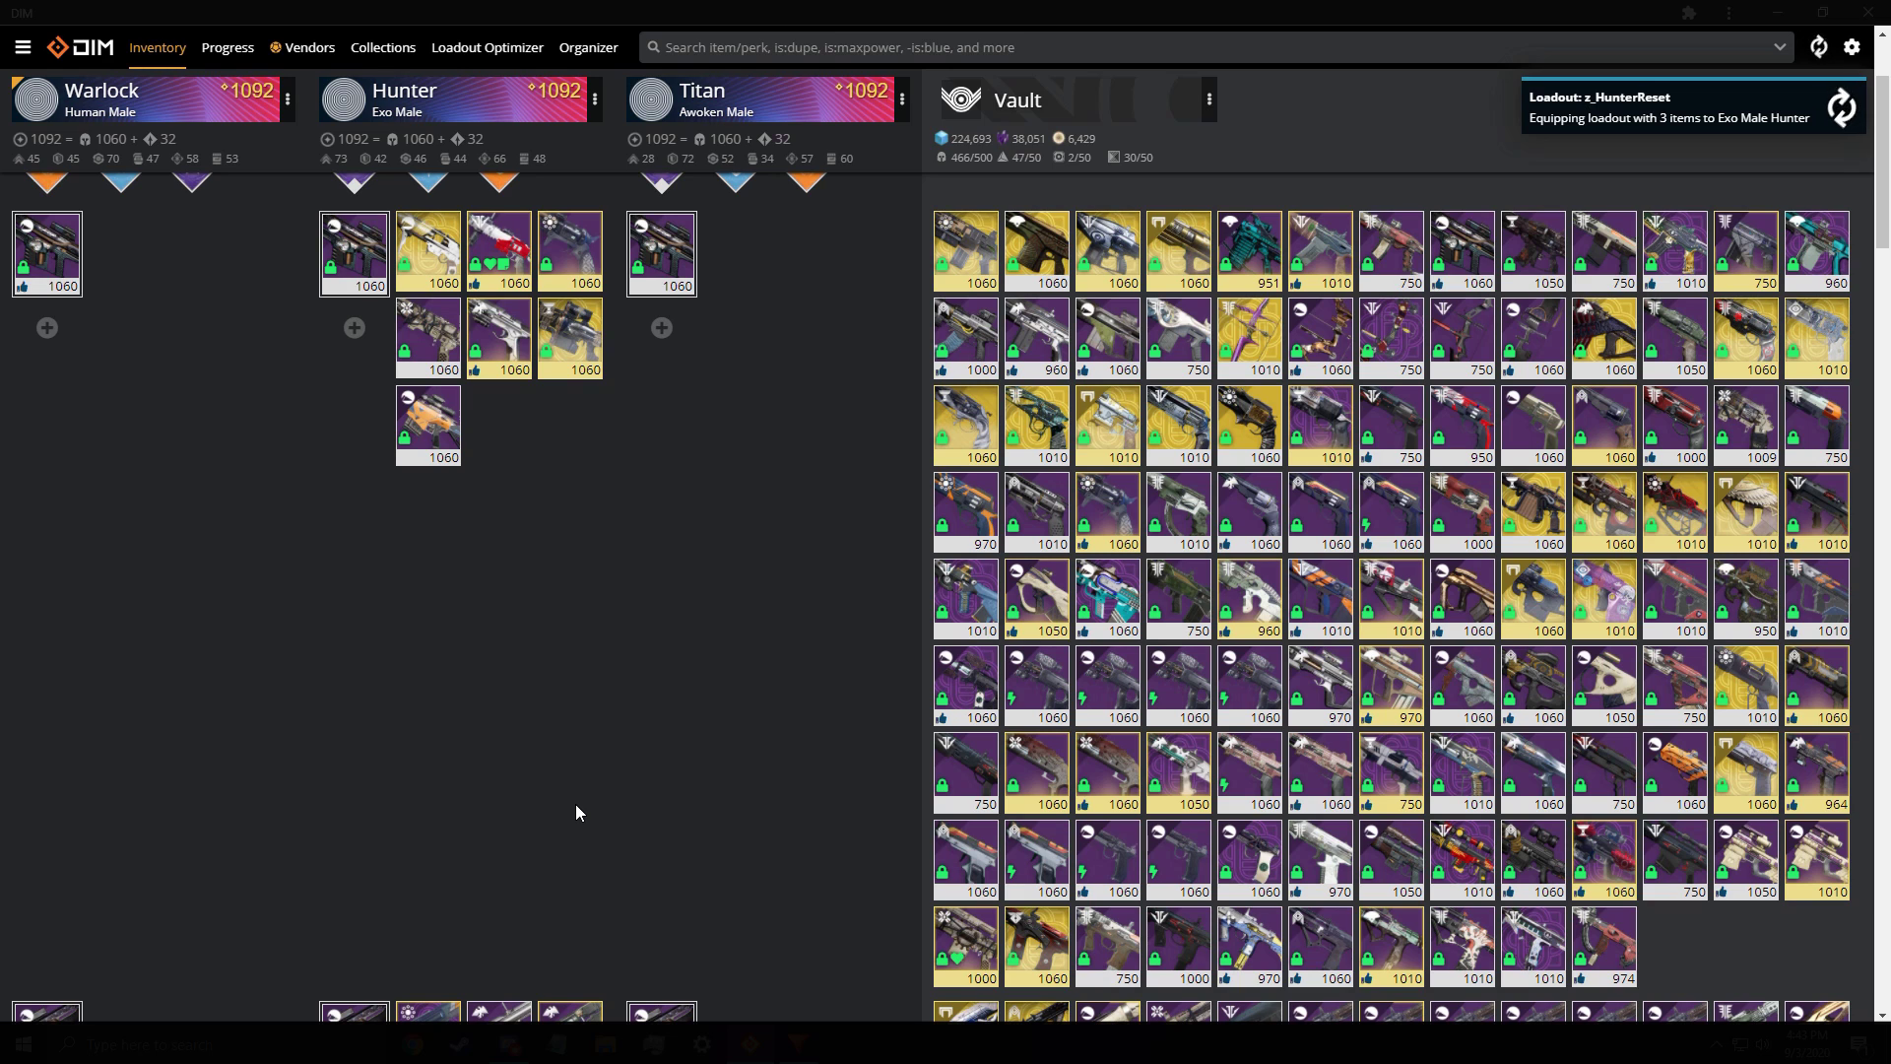
scroll(575, 804, "down", 5)
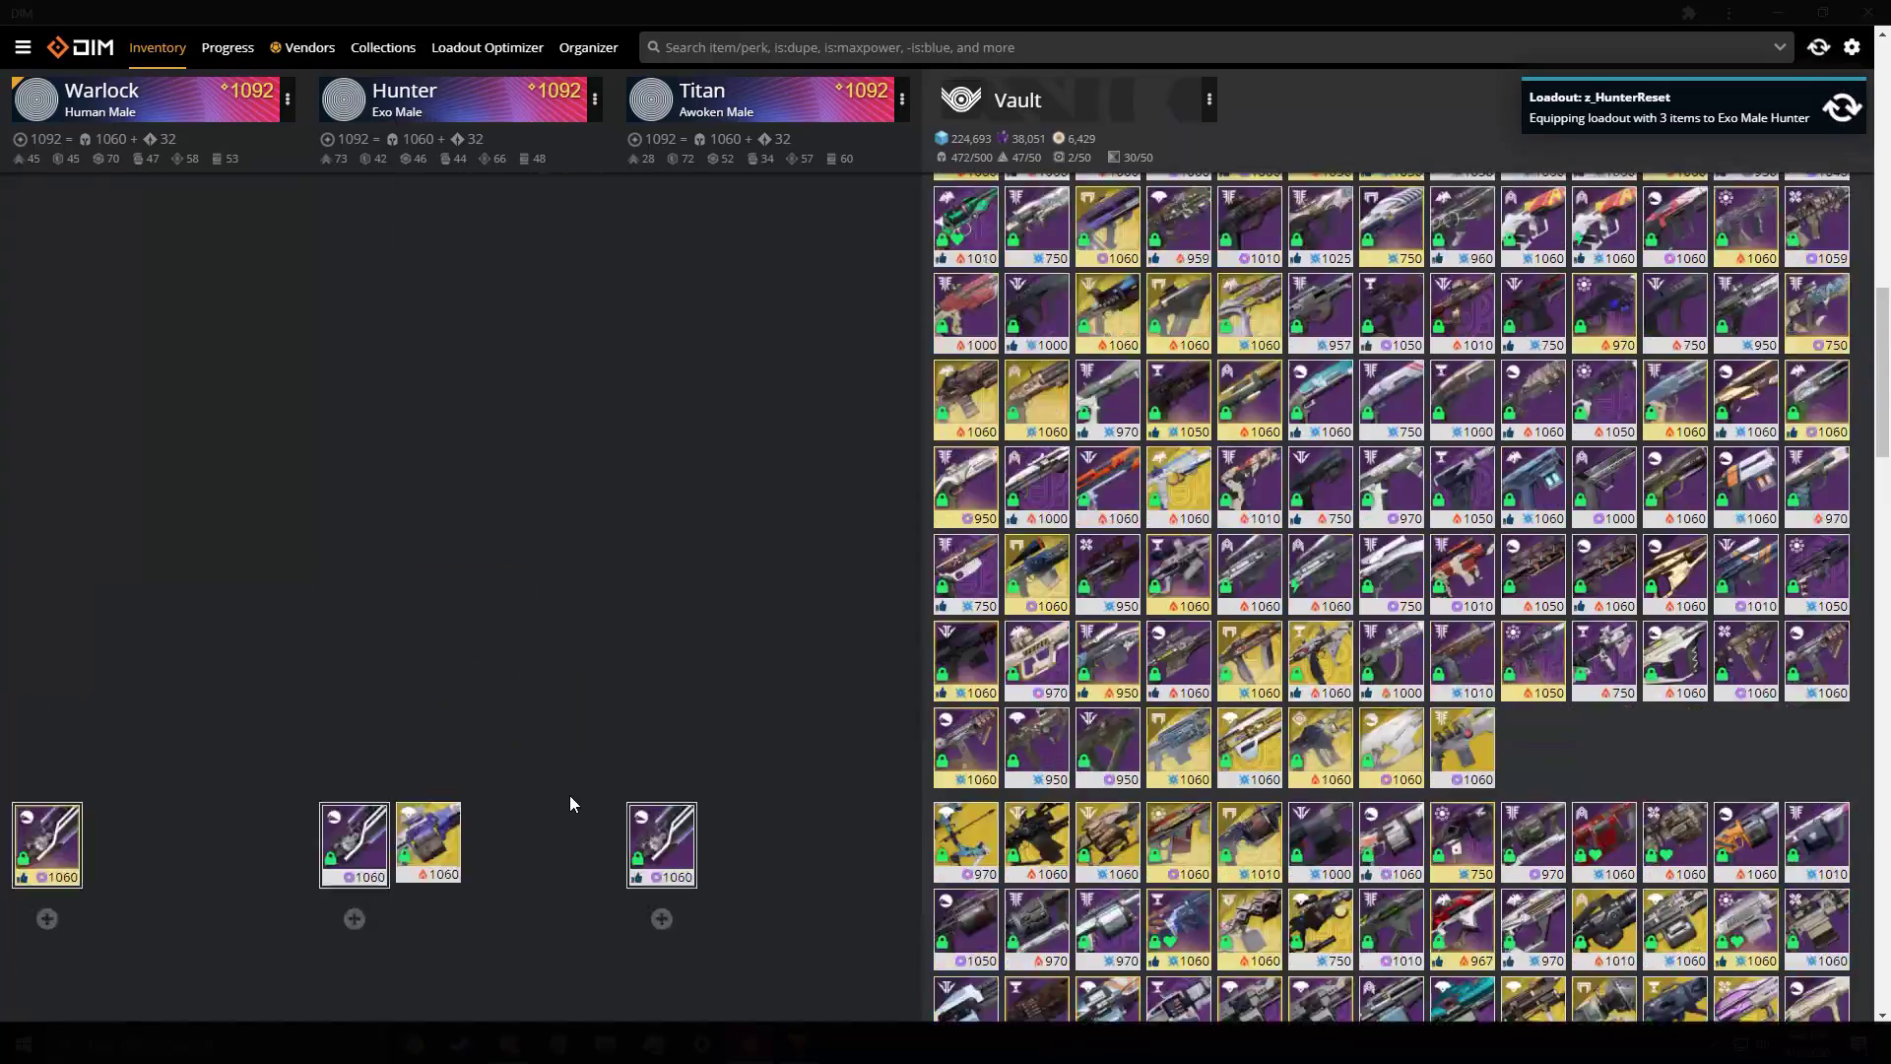
scroll(569, 795, "down", 5)
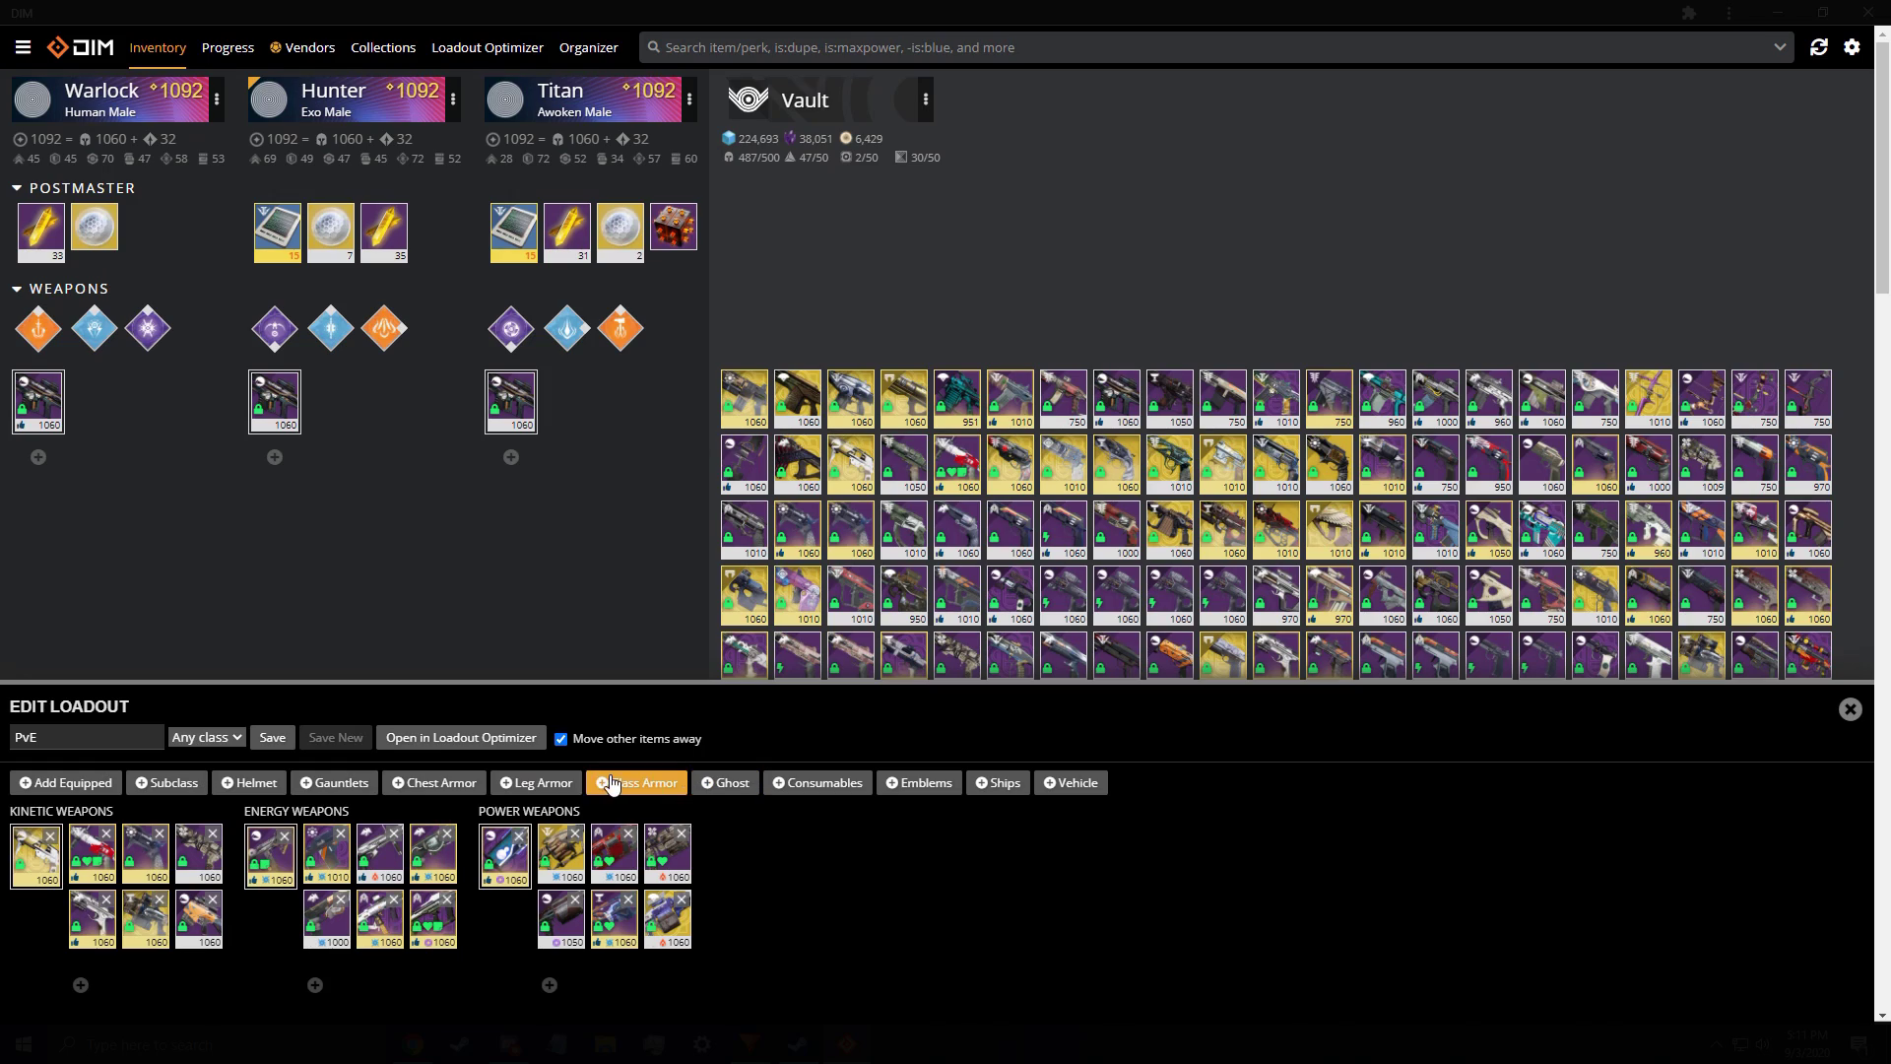
Browse the class armor, leg armor, chest armor, gauntlets and helmets available for the PvE loadout, leaving the editor without changes
left_click(636, 782)
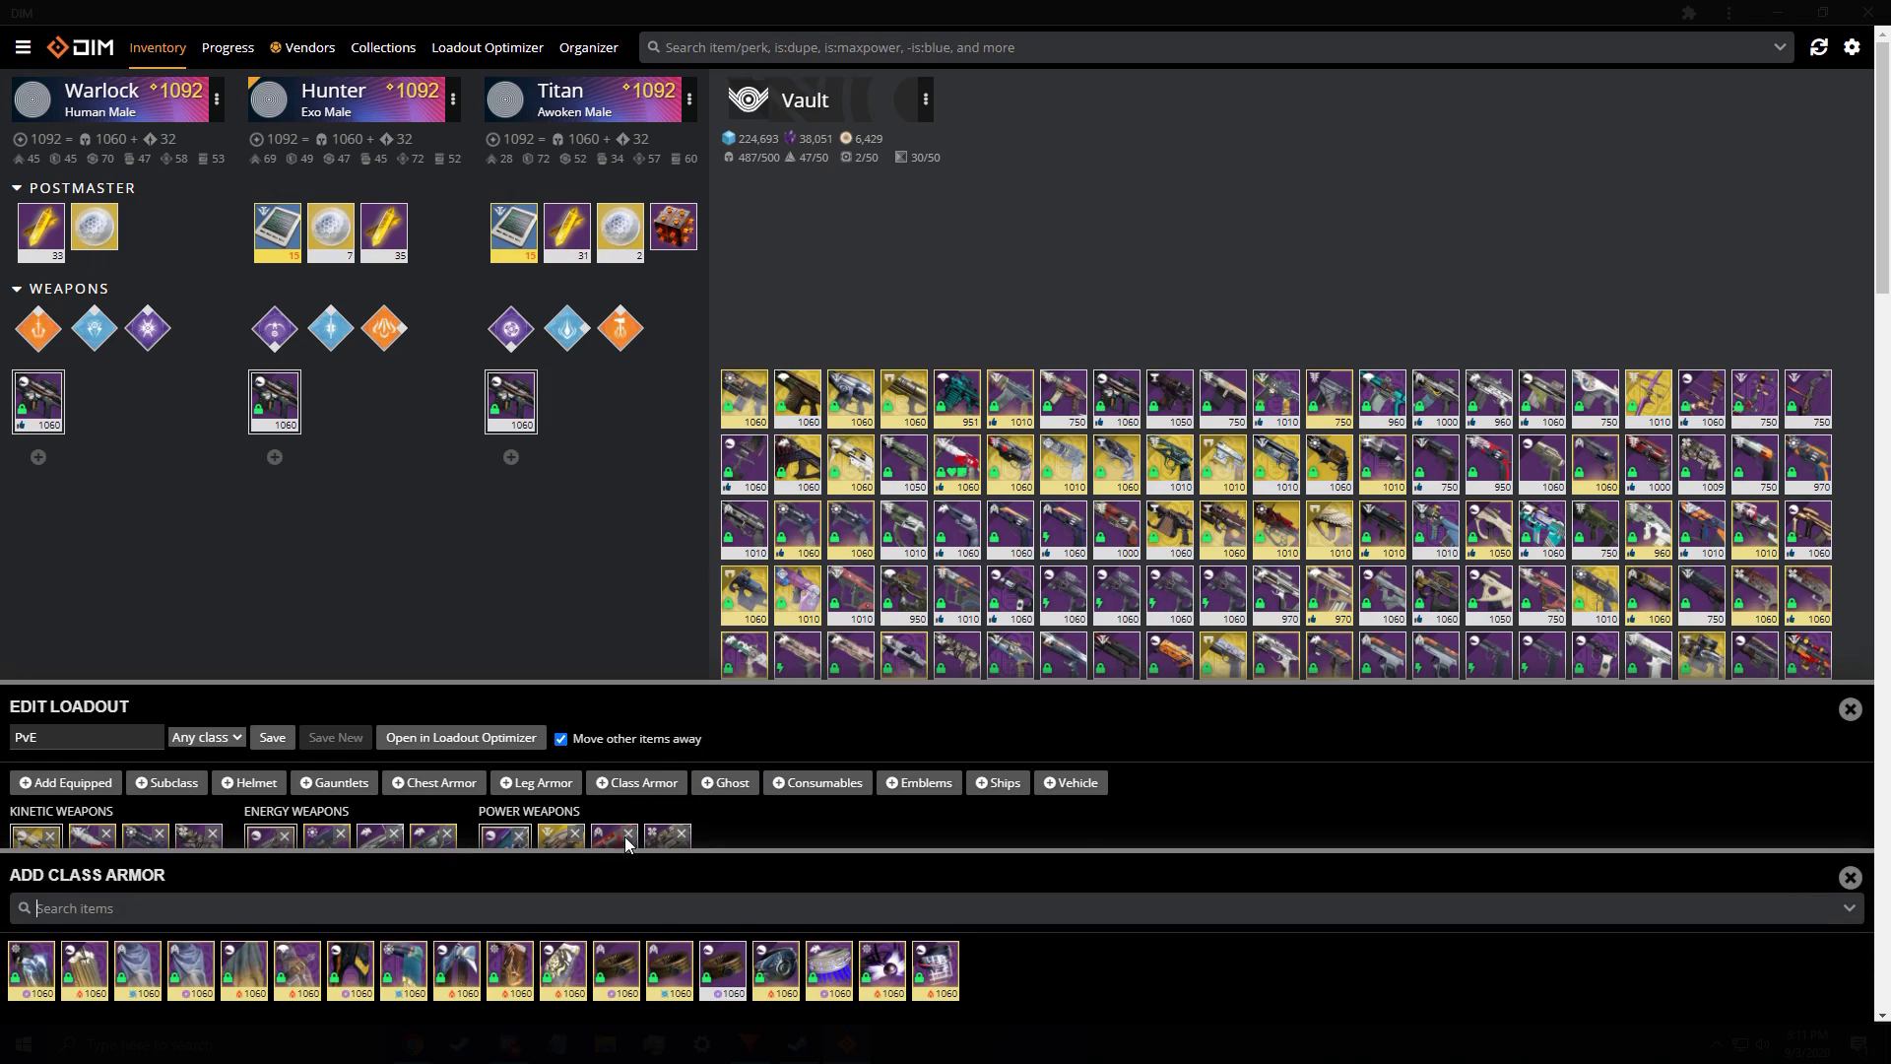
left_click(524, 785)
left_click(434, 783)
left_click(334, 783)
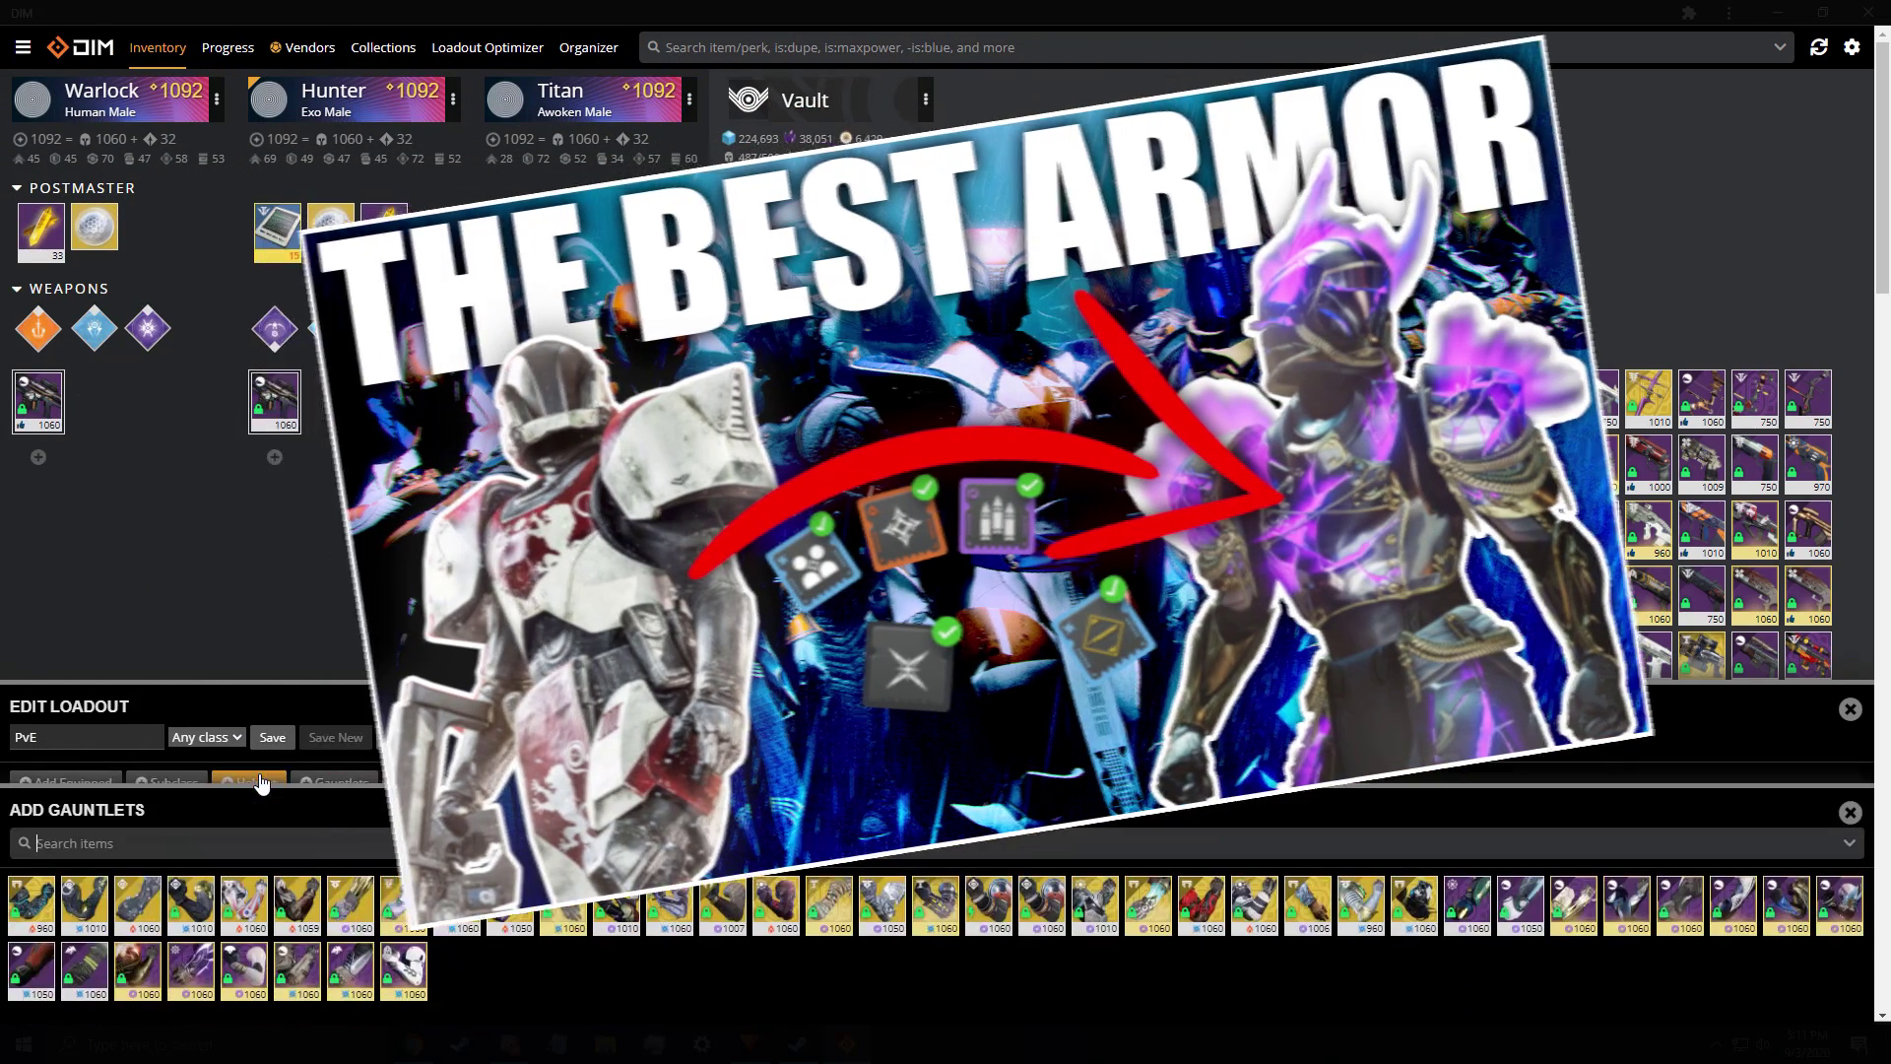
left_click(261, 783)
left_click(1851, 812)
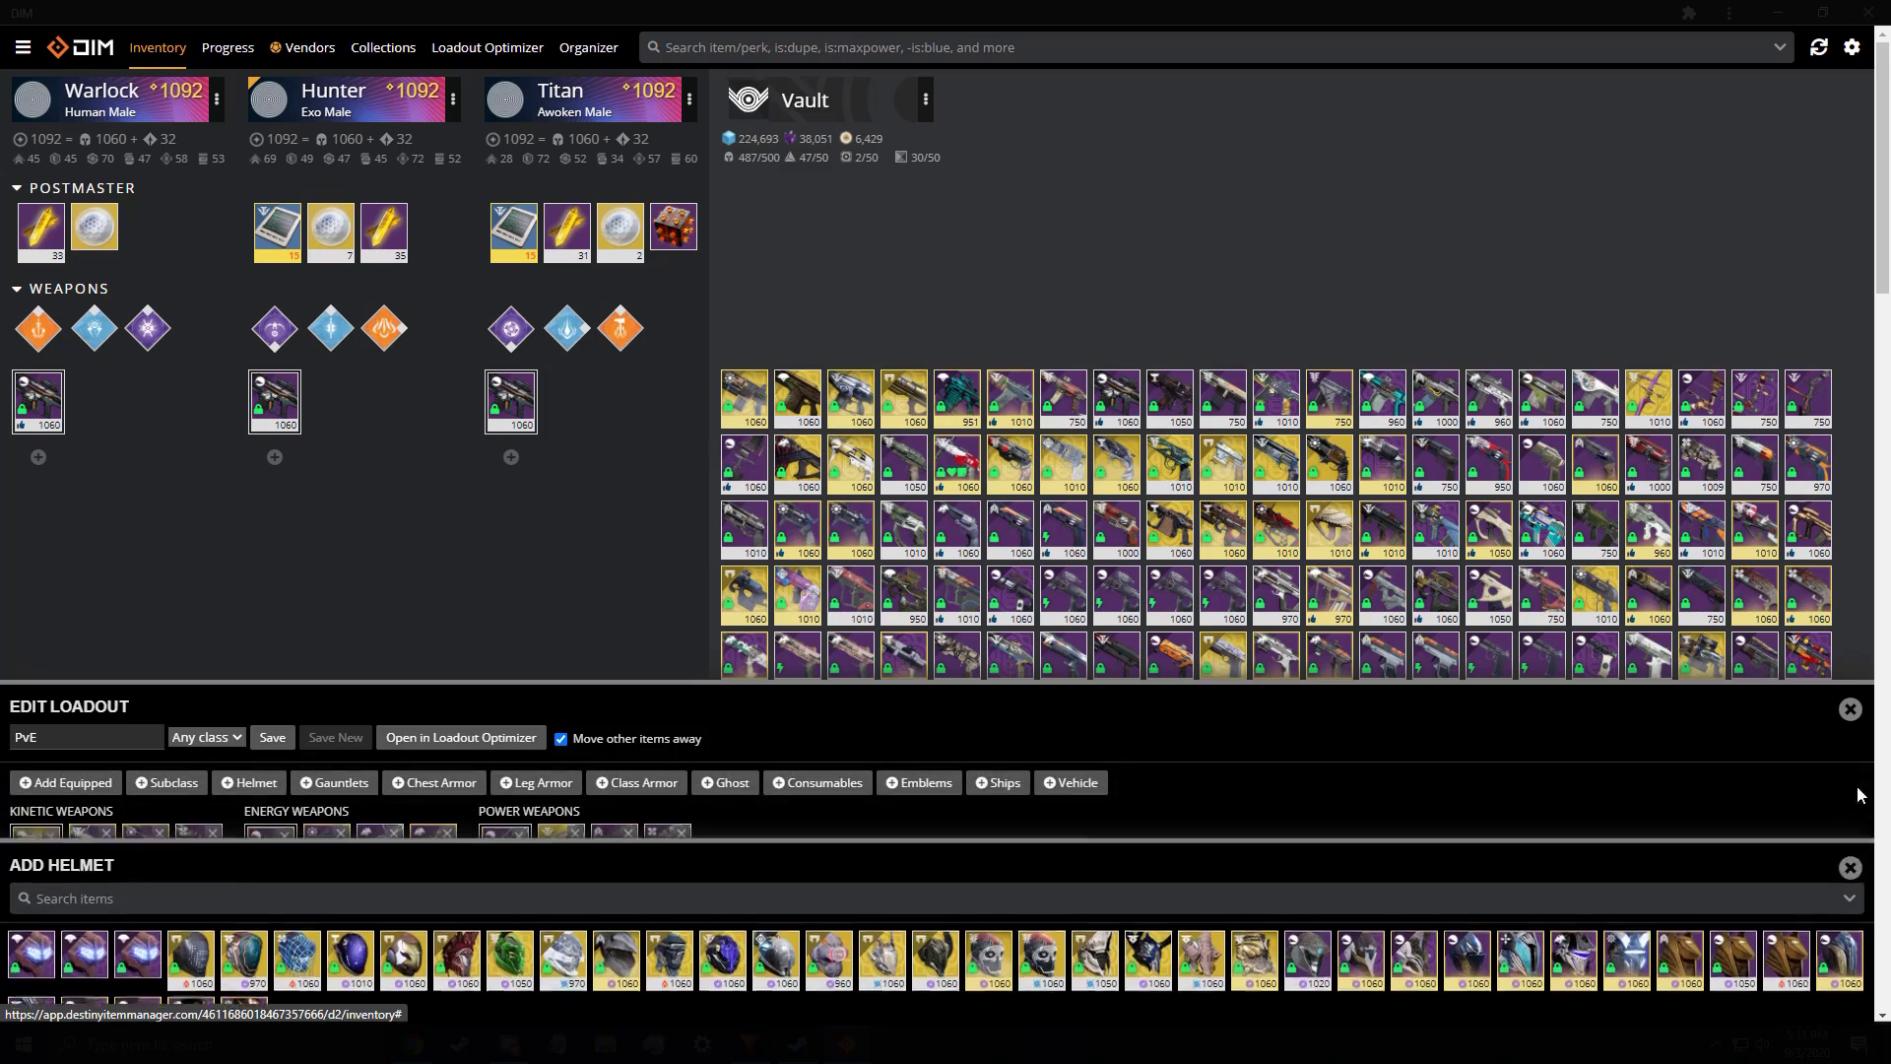
left_click(1848, 706)
scroll(1110, 693, "down", 10)
scroll(1110, 692, "up", 1)
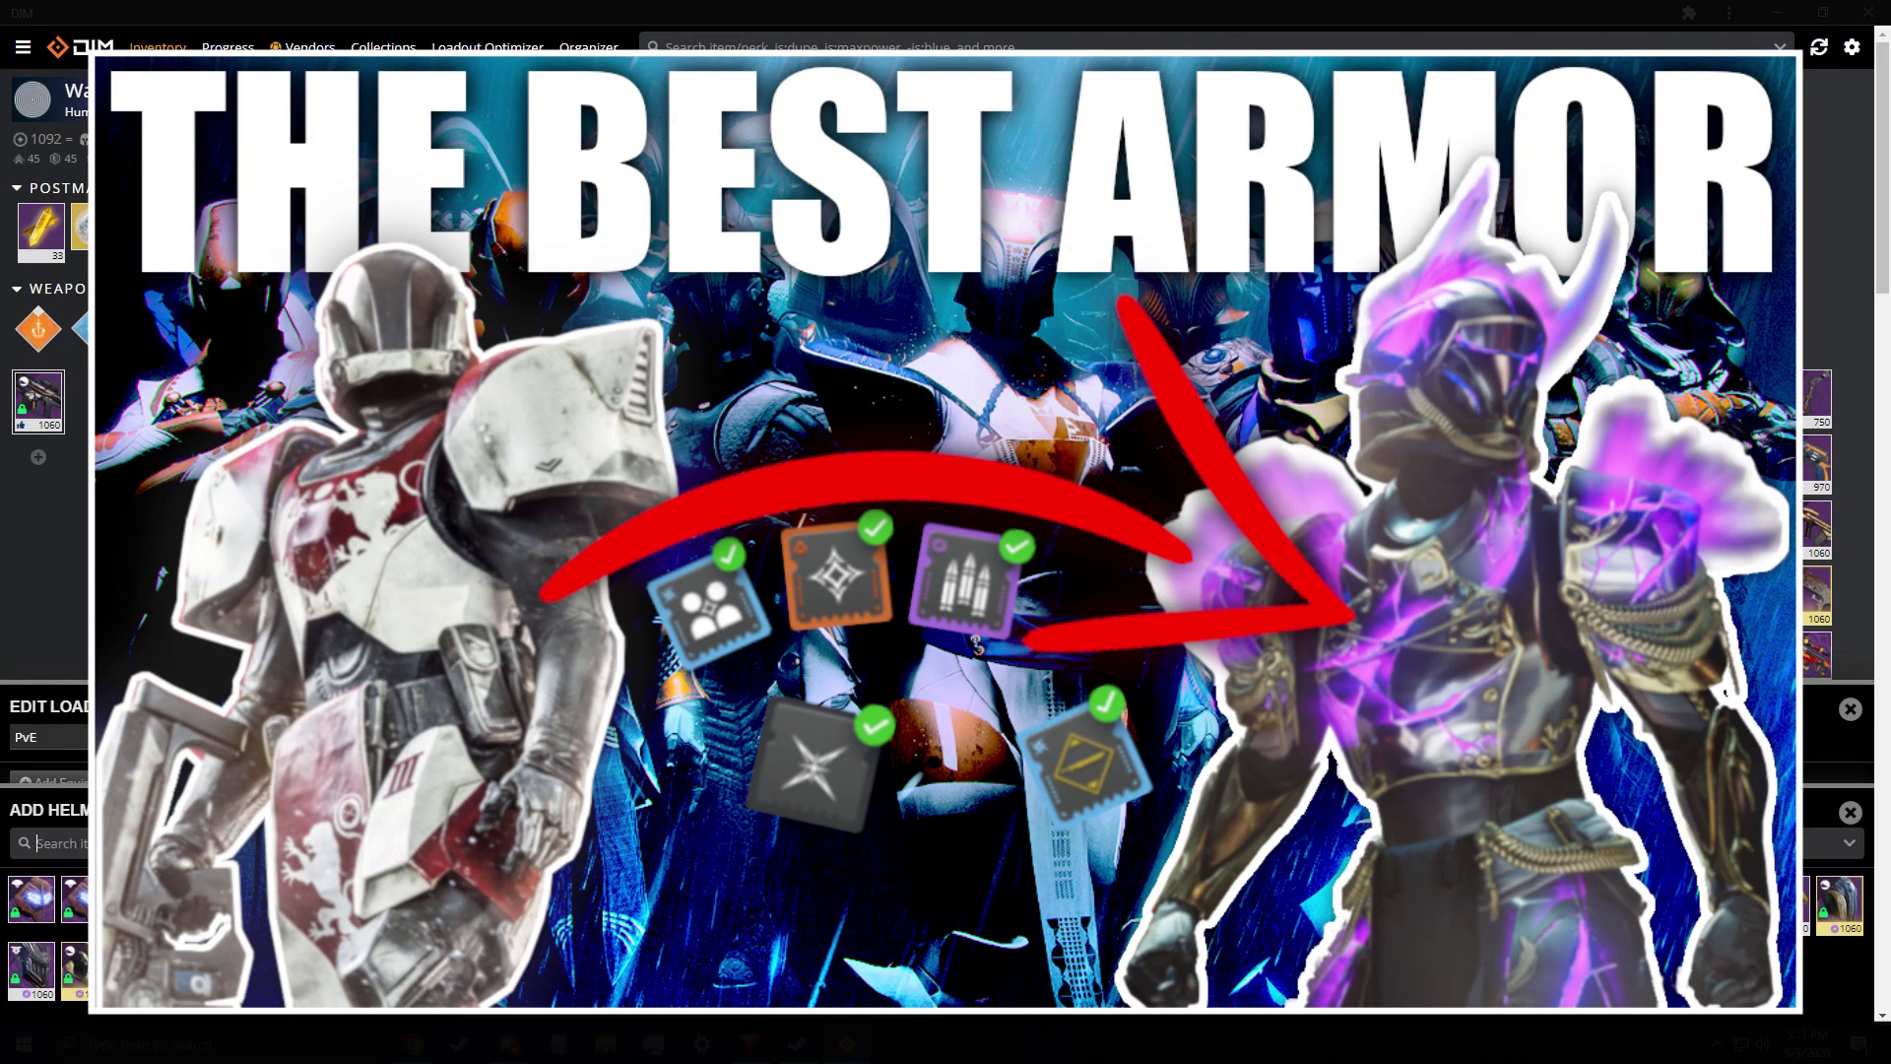
left_click(1847, 812)
left_click(1850, 709)
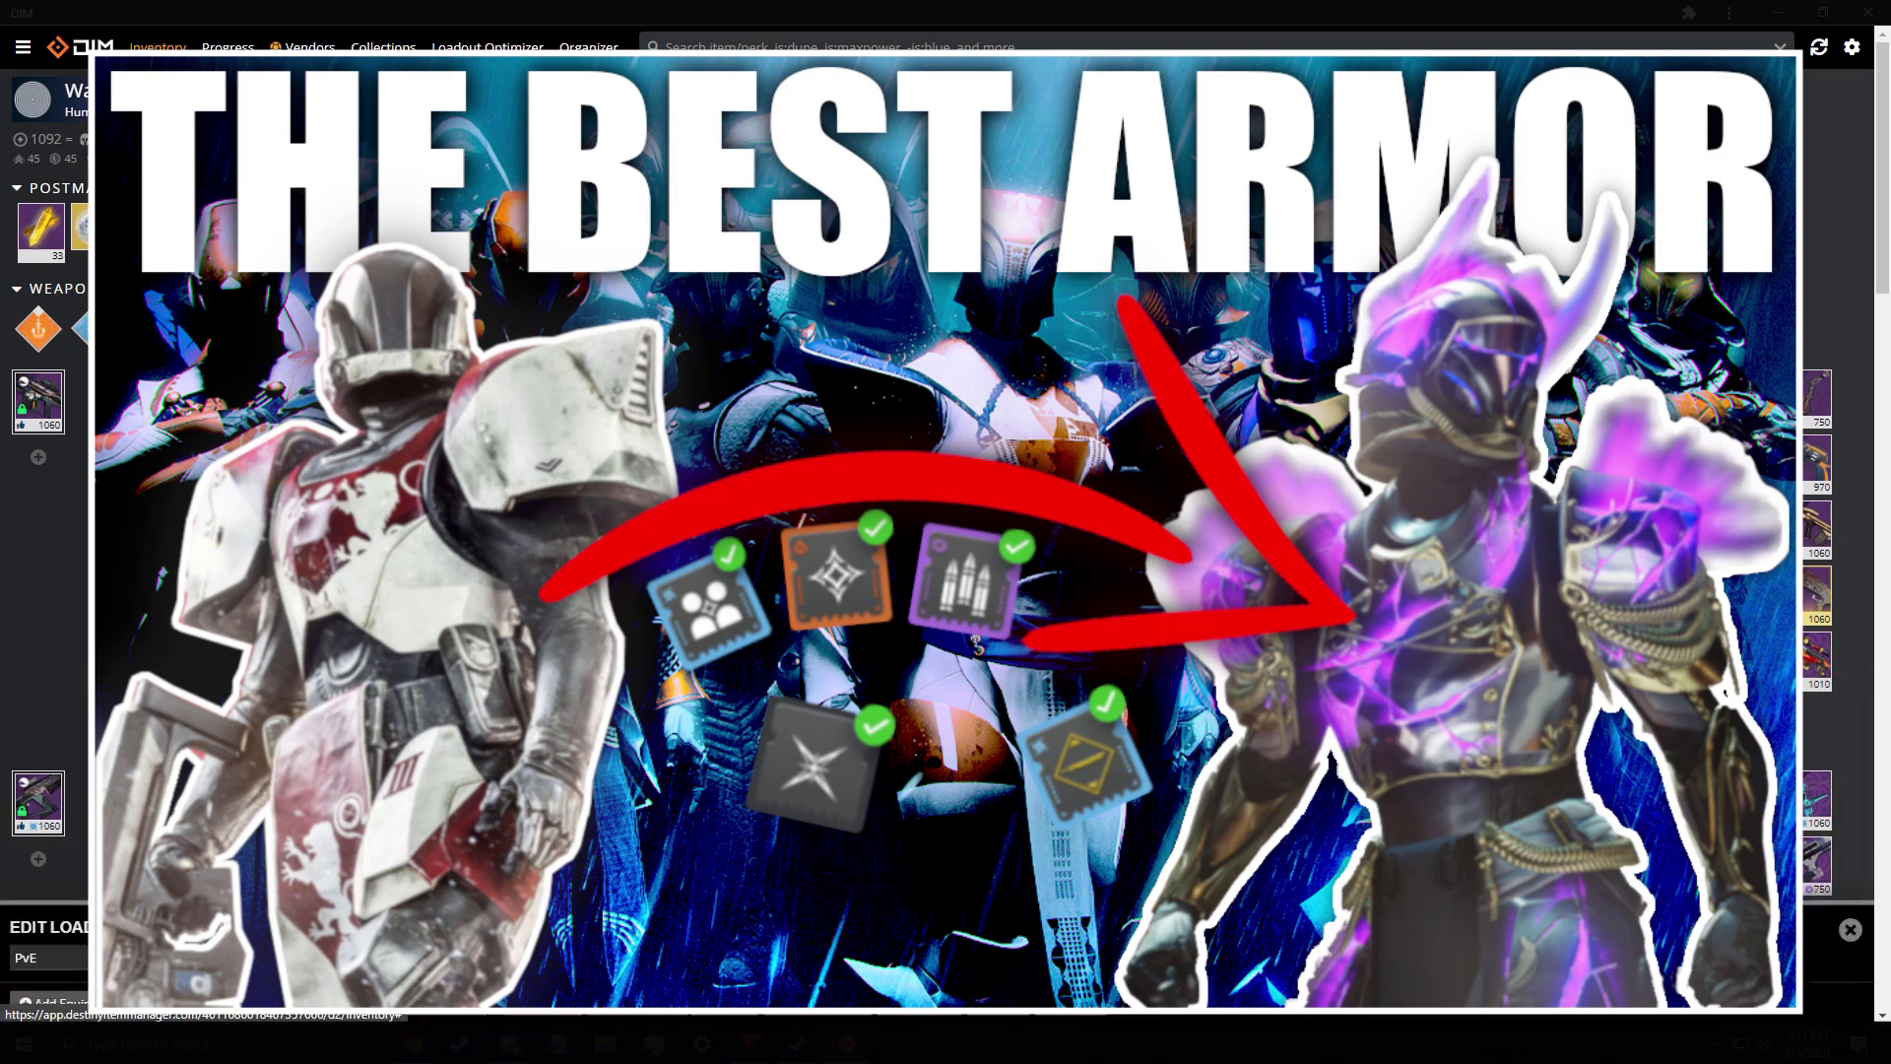
scroll(945, 551, "down", 6)
scroll(1389, 849, "up", 1)
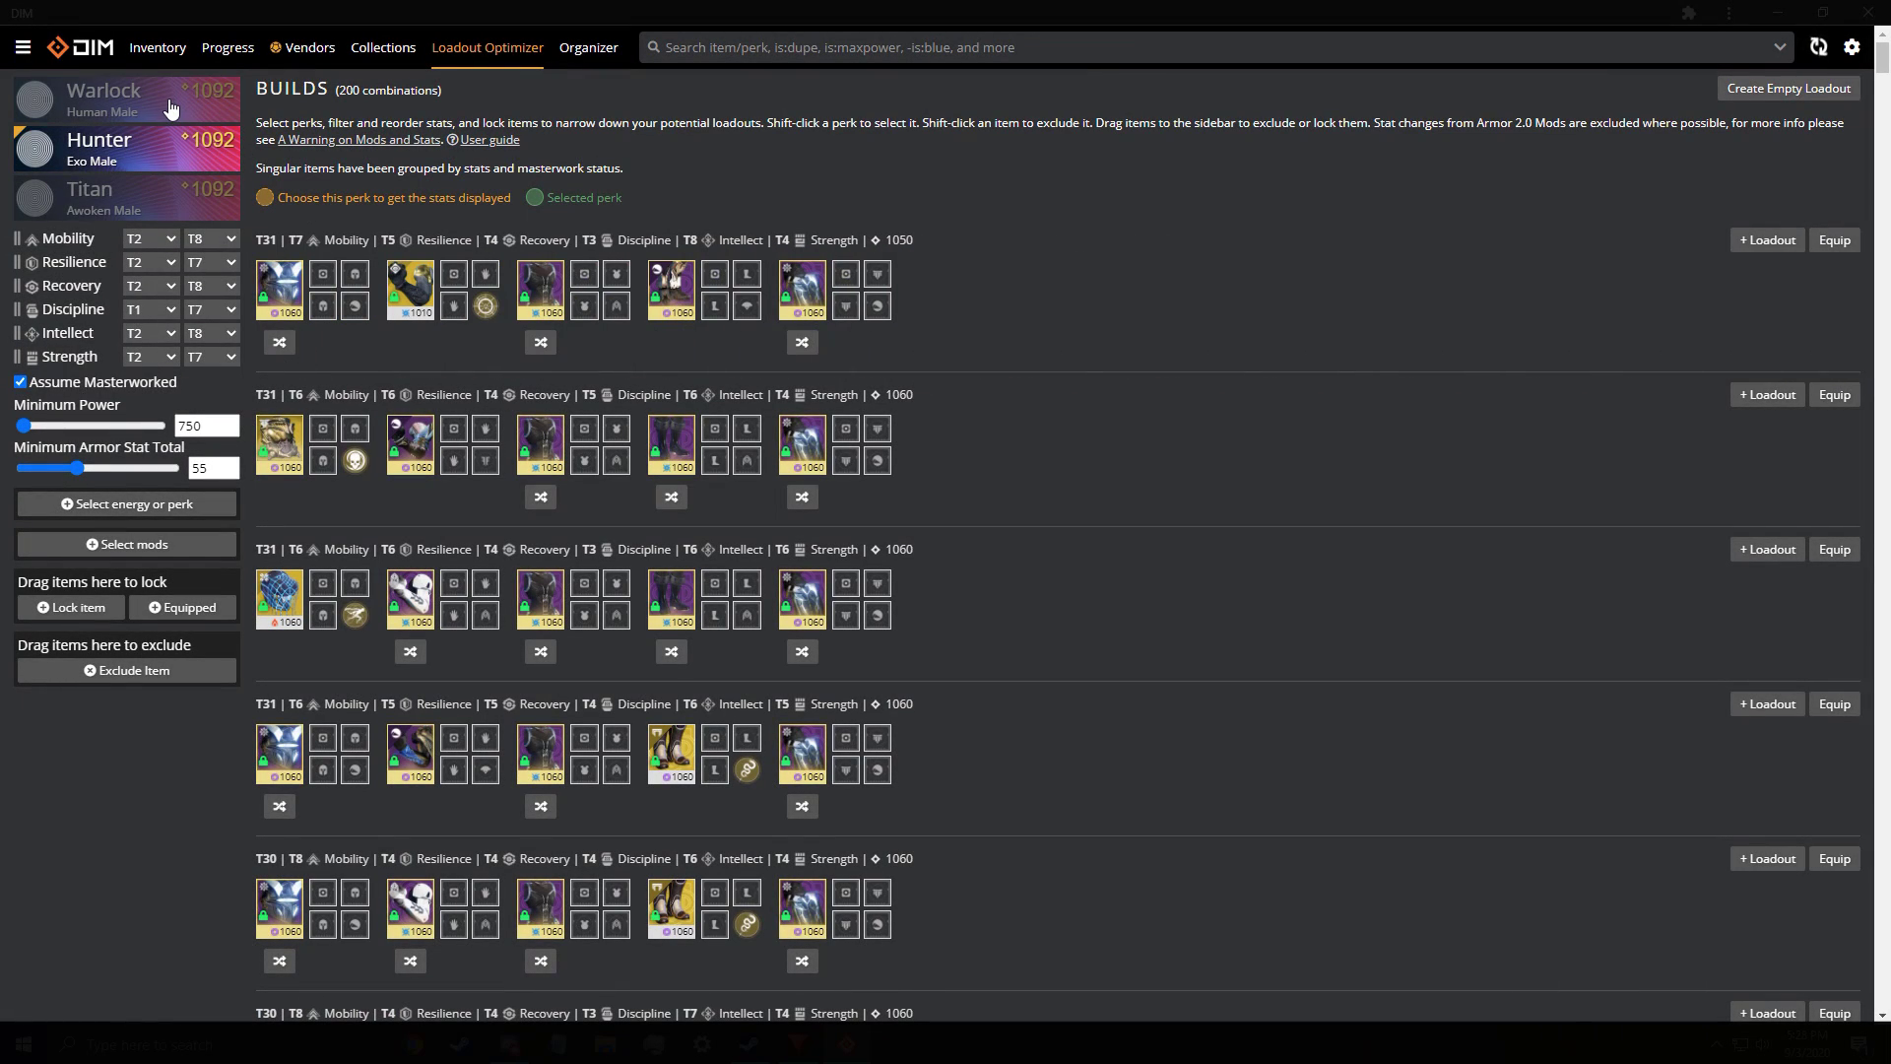
In the Loadout Optimizer, select the Warlock and set the minimum Recovery tier to T8
left_click(171, 108)
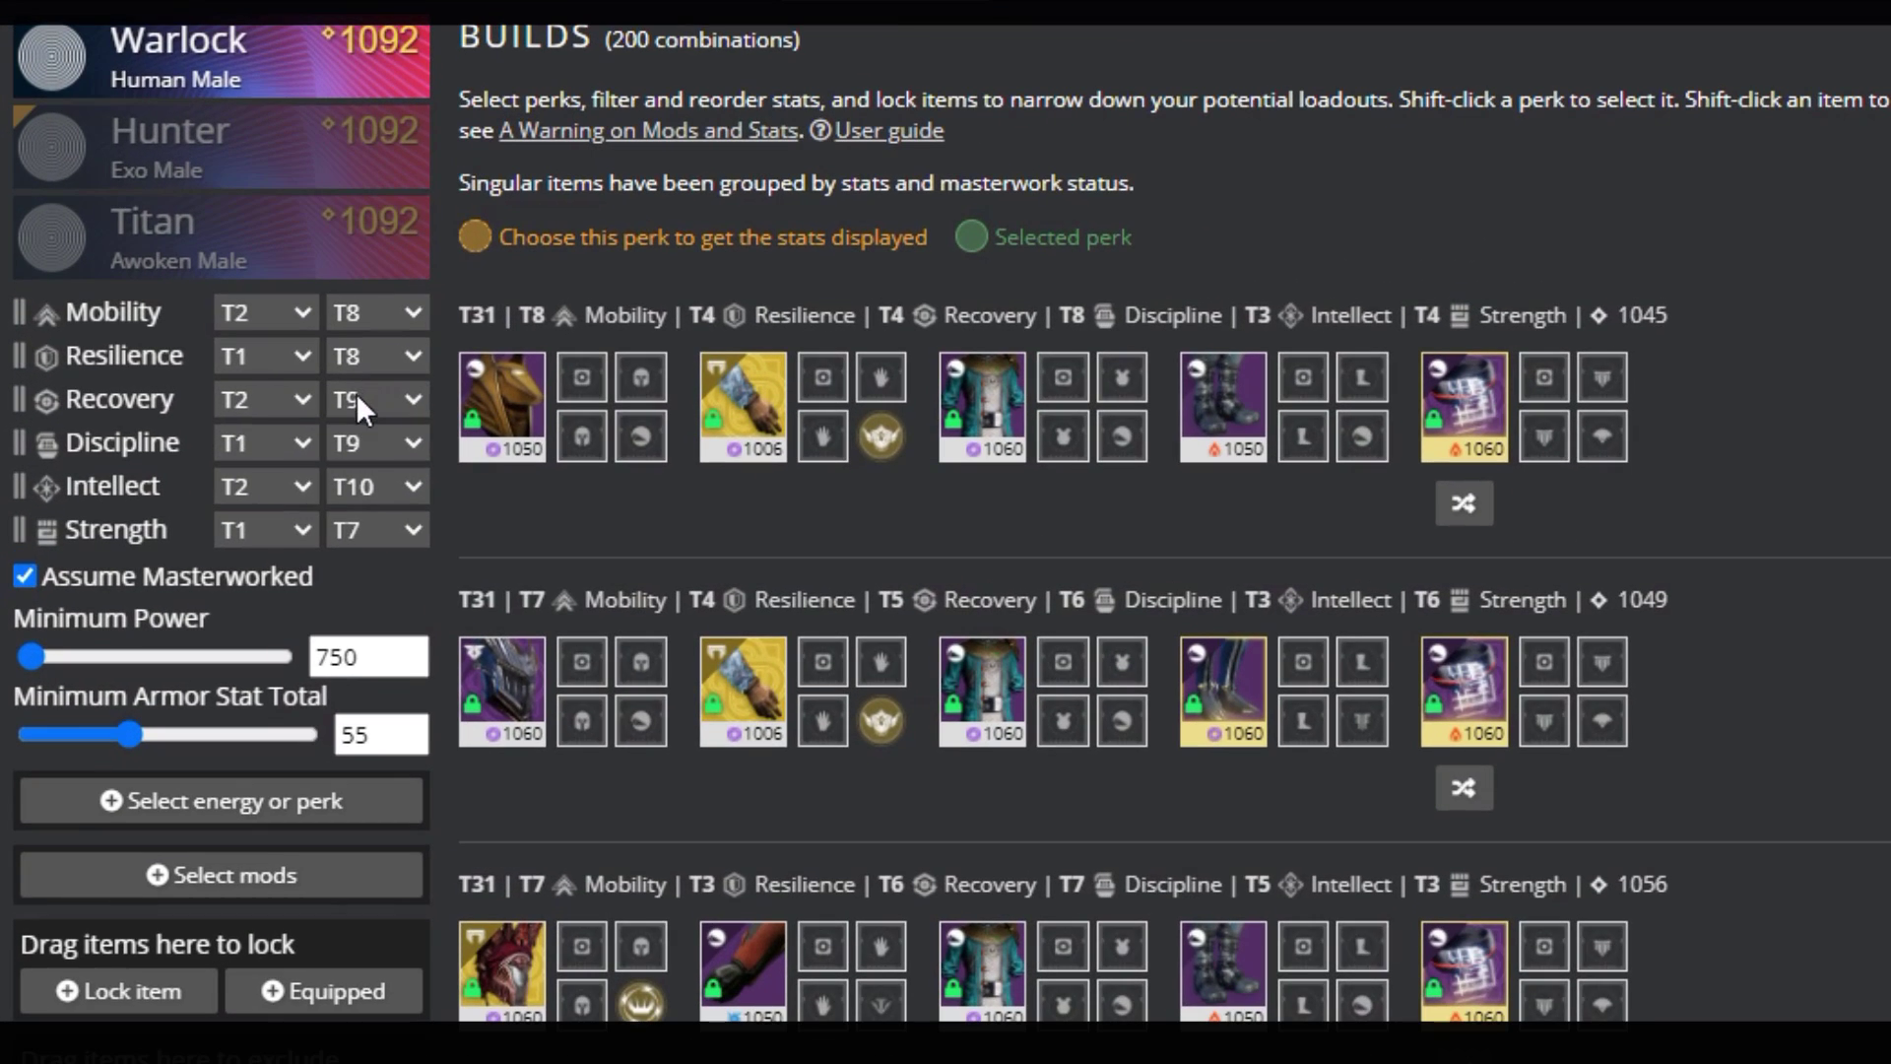
left_click(141, 286)
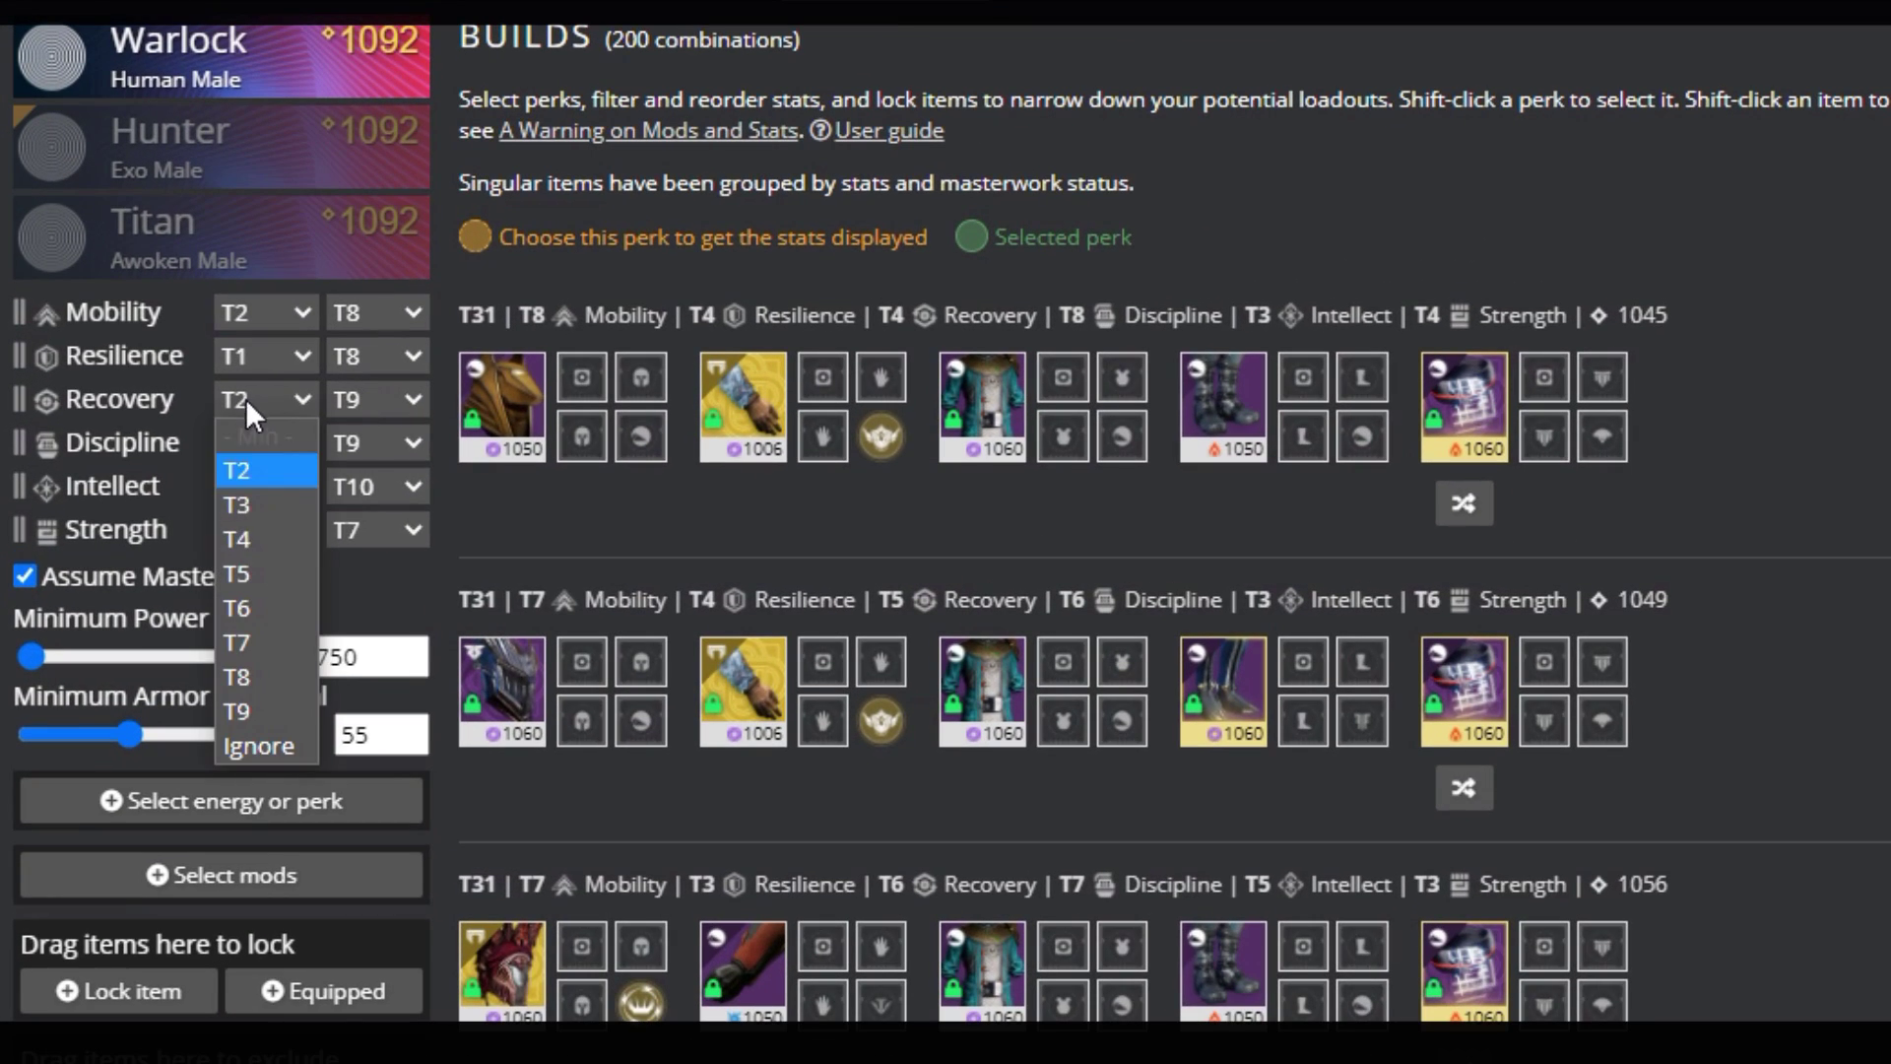
left_click(246, 680)
Check the maximum tiers offered for Recovery and Intellect with the Warlock's current stat filters
left_click(375, 399)
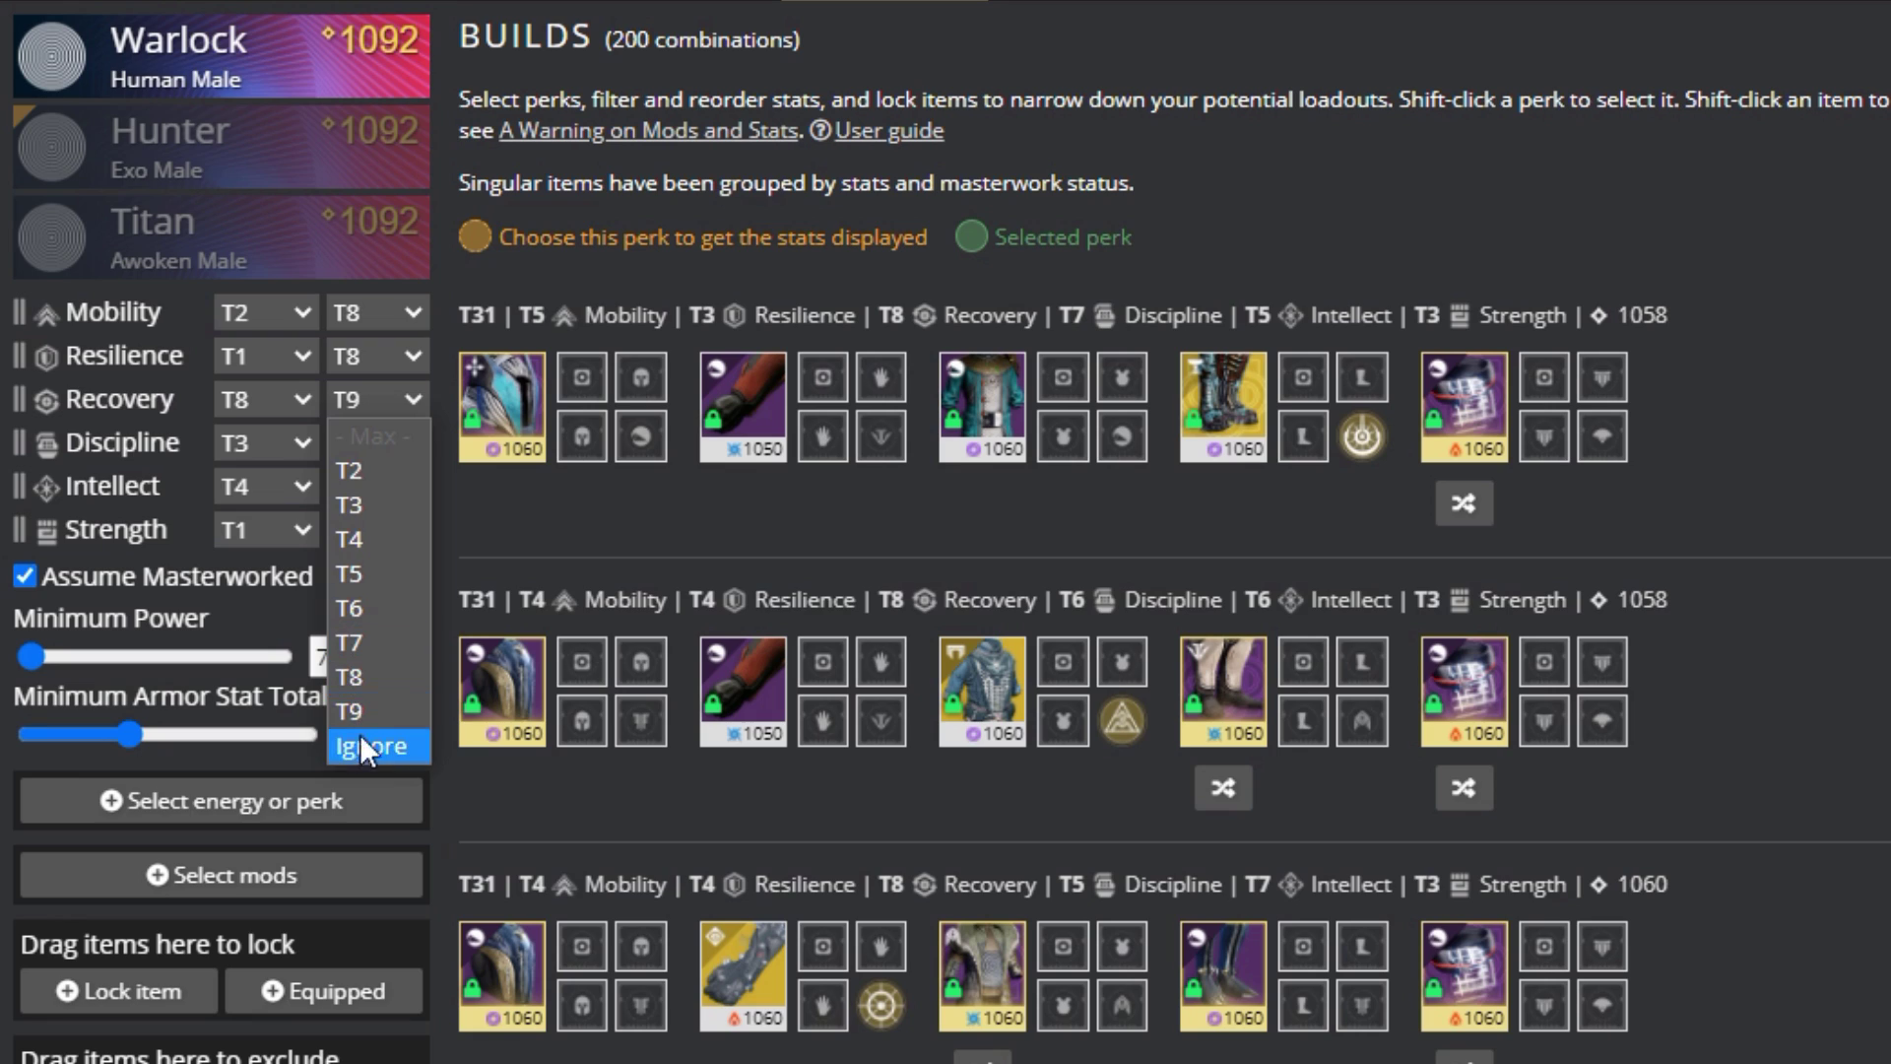
left_click(481, 506)
left_click(357, 485)
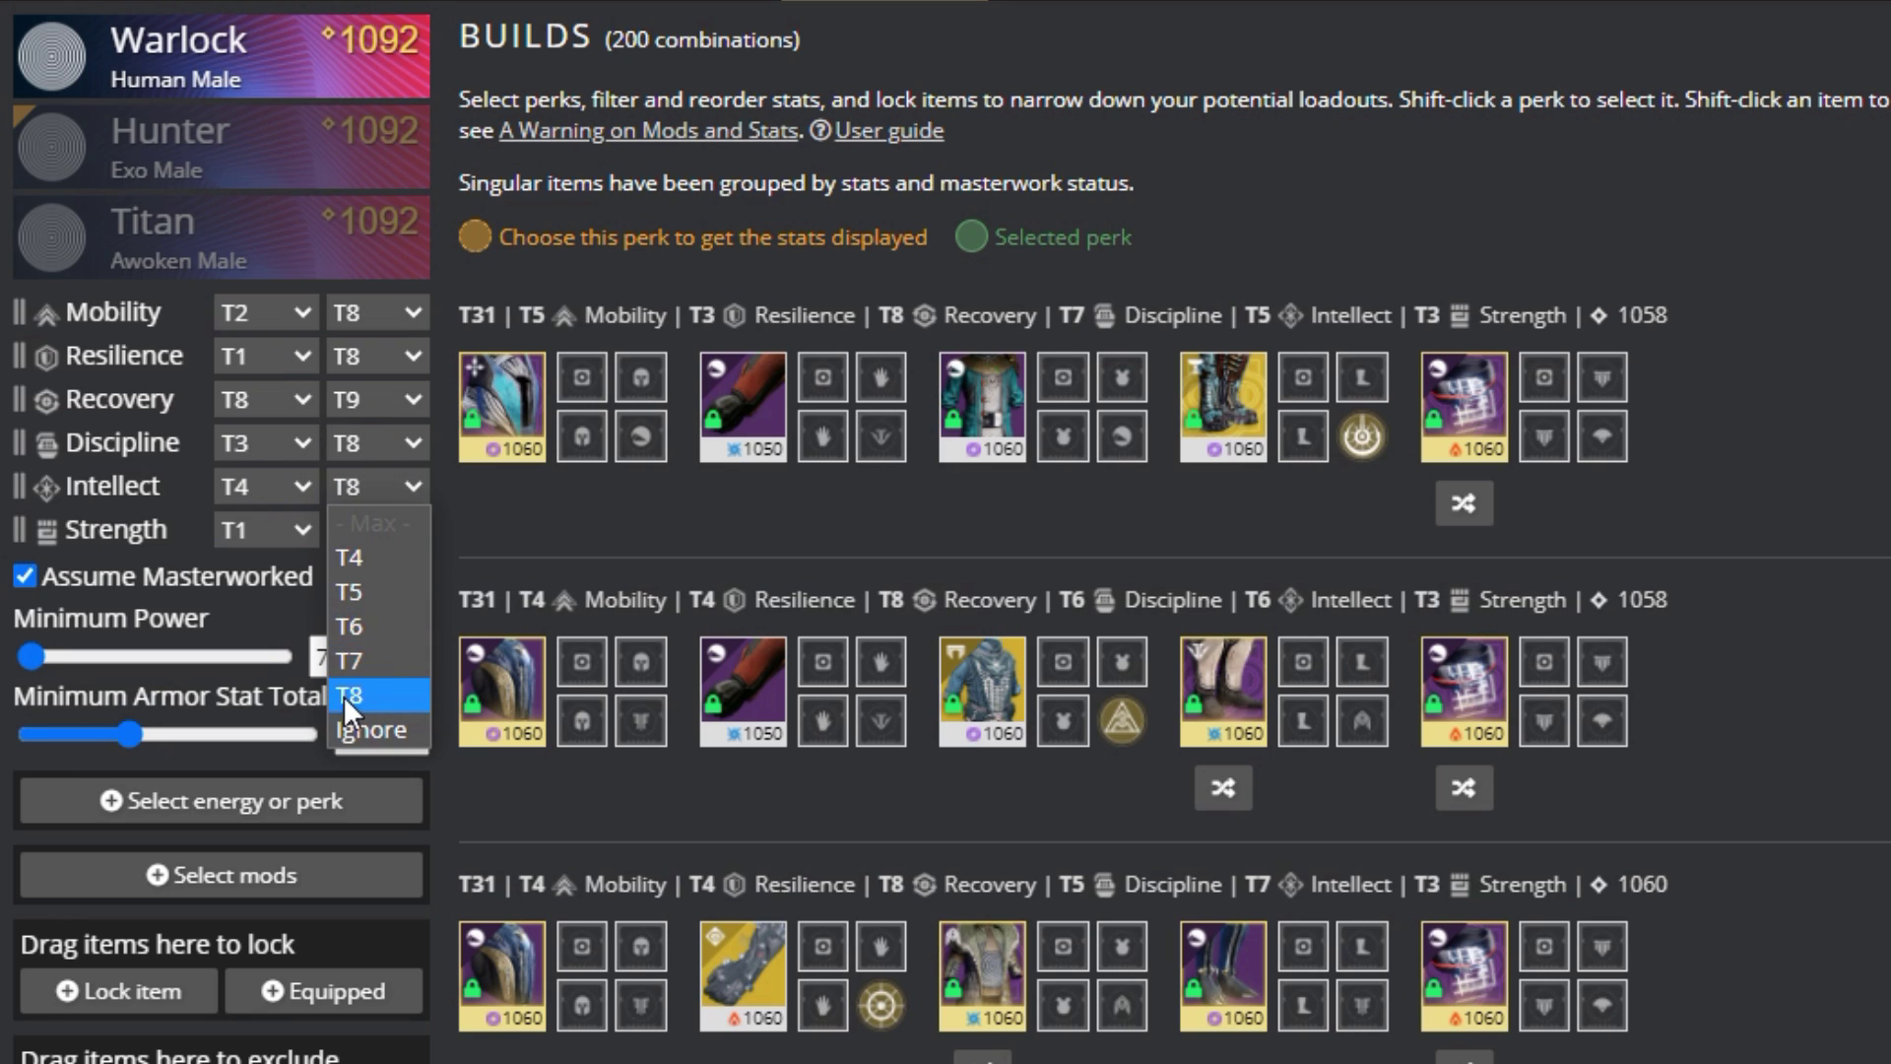
left_click(344, 696)
Lower the minimum Recovery tier to T5, check the Intellect and Strength tier options, and return Recovery to T8
left_click(286, 404)
left_click(264, 573)
left_click(390, 489)
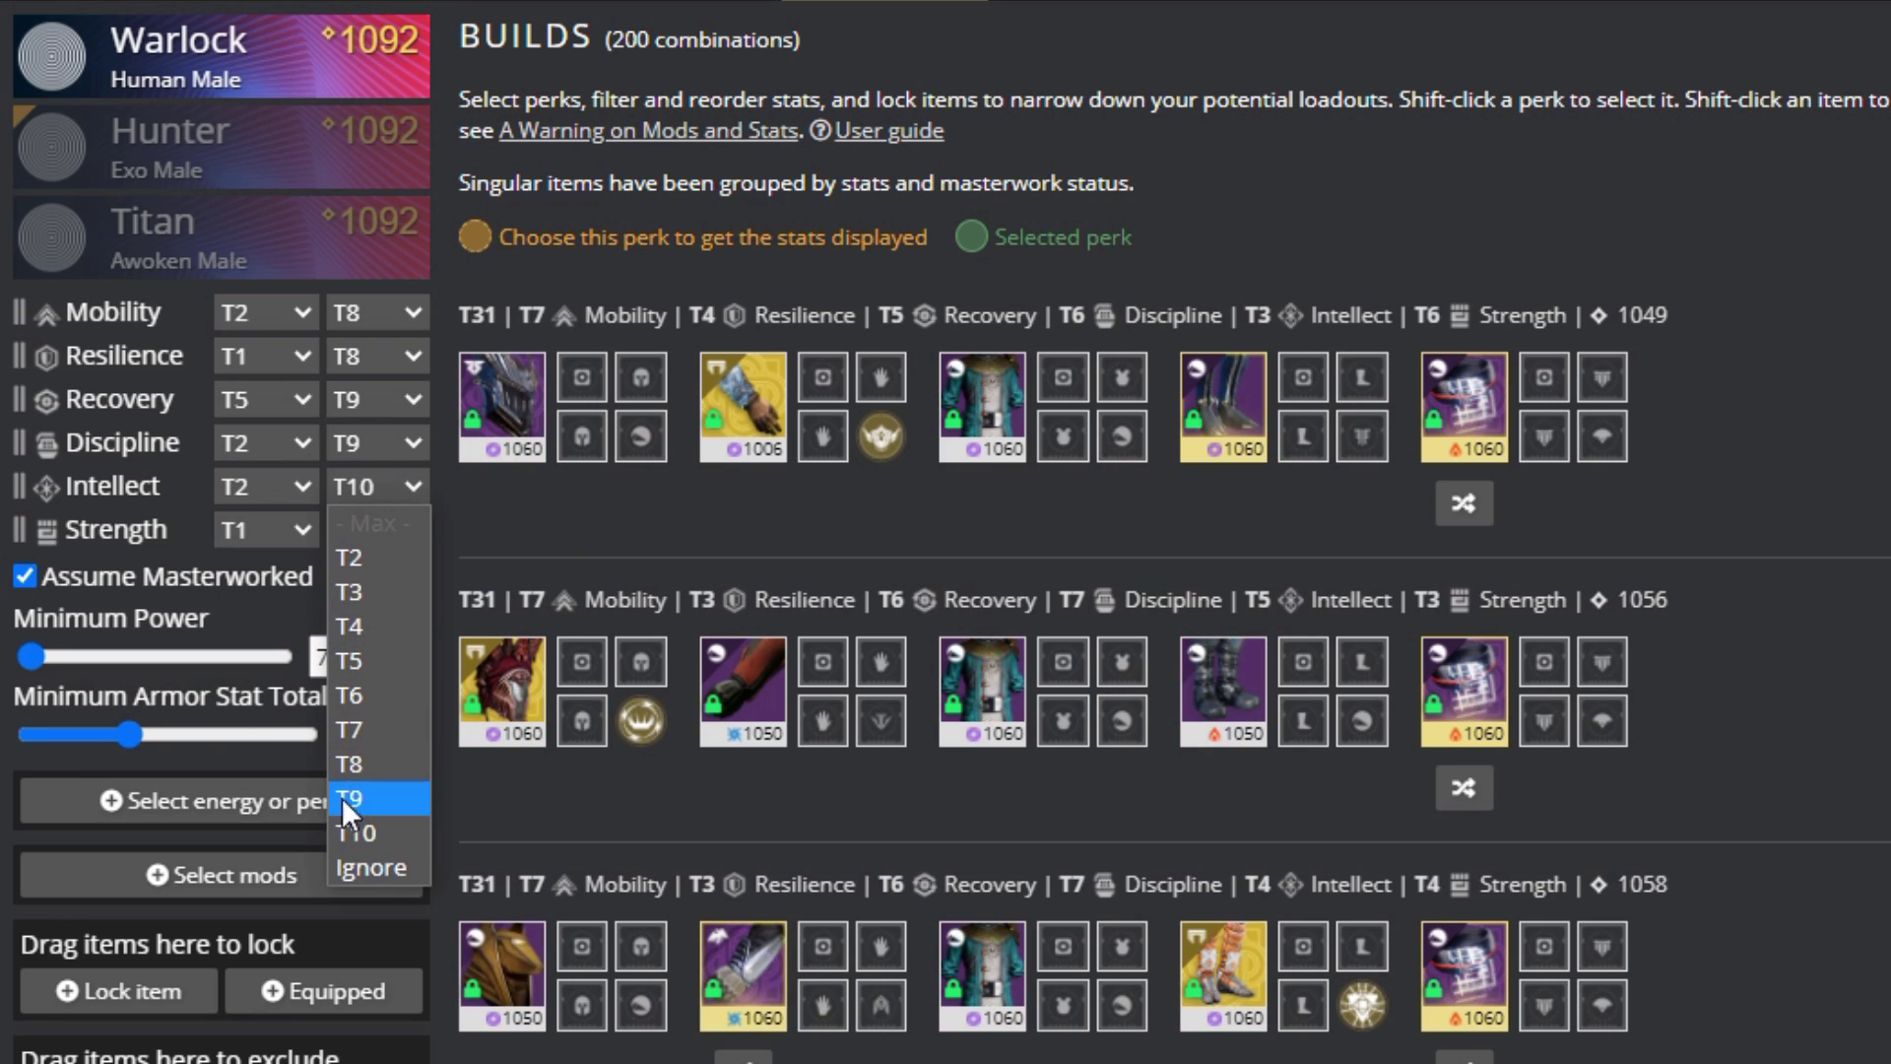
left_click(344, 824)
left_click(274, 532)
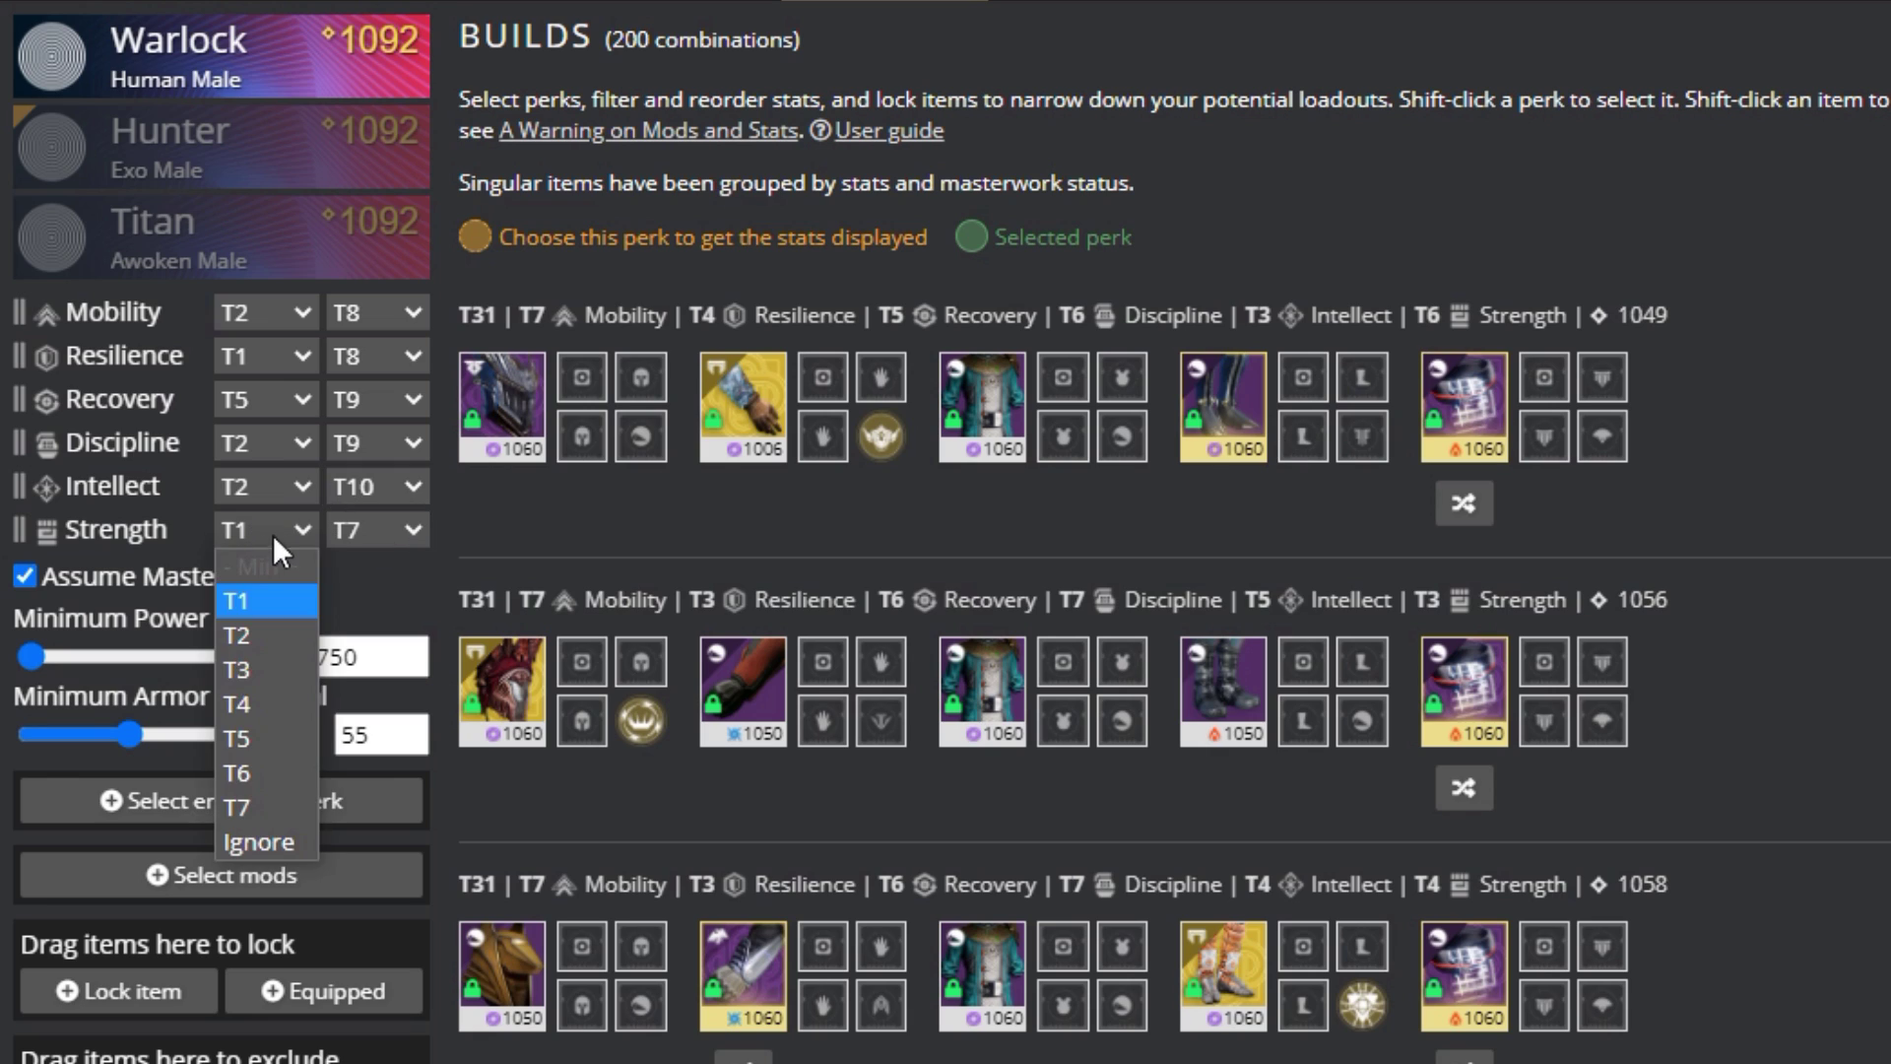
left_click(270, 398)
left_click(269, 667)
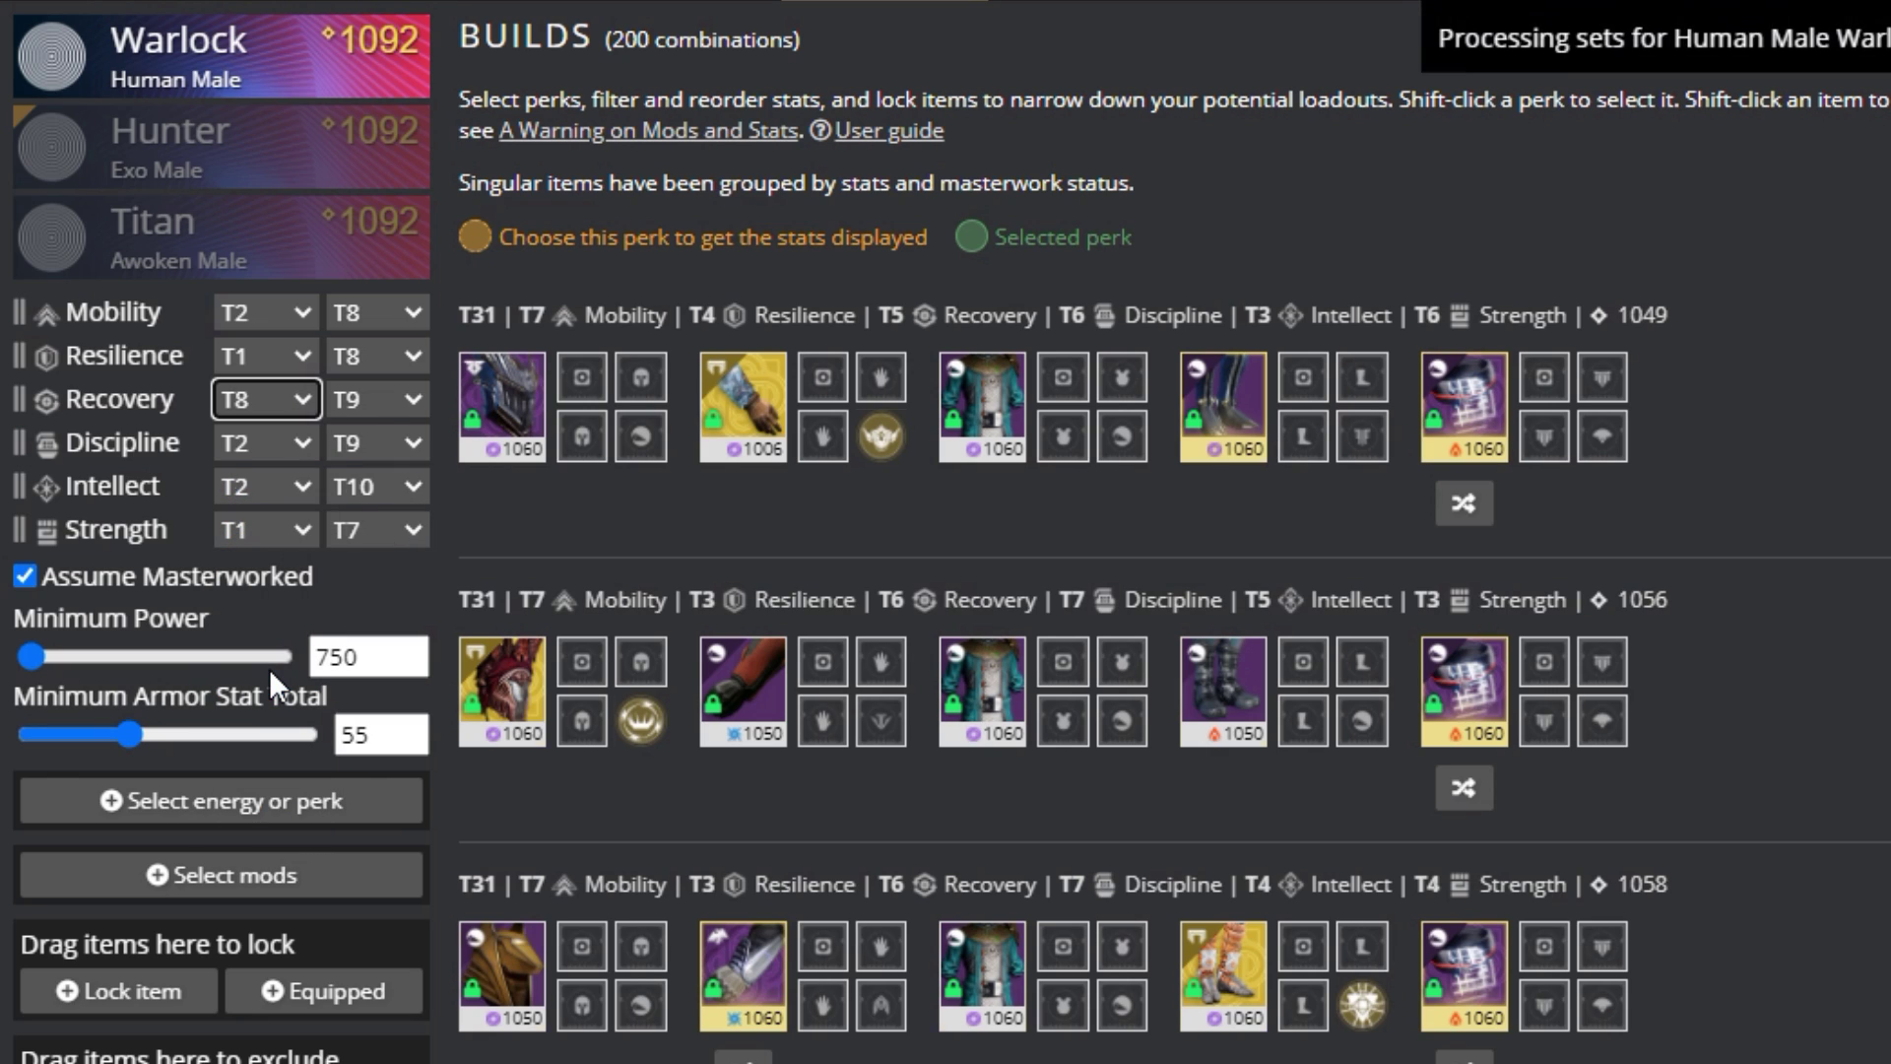
Set the Warlock's minimum Recovery tier to T9 and the minimum Intellect tier to T8
left_click(293, 406)
left_click(242, 710)
left_click(264, 482)
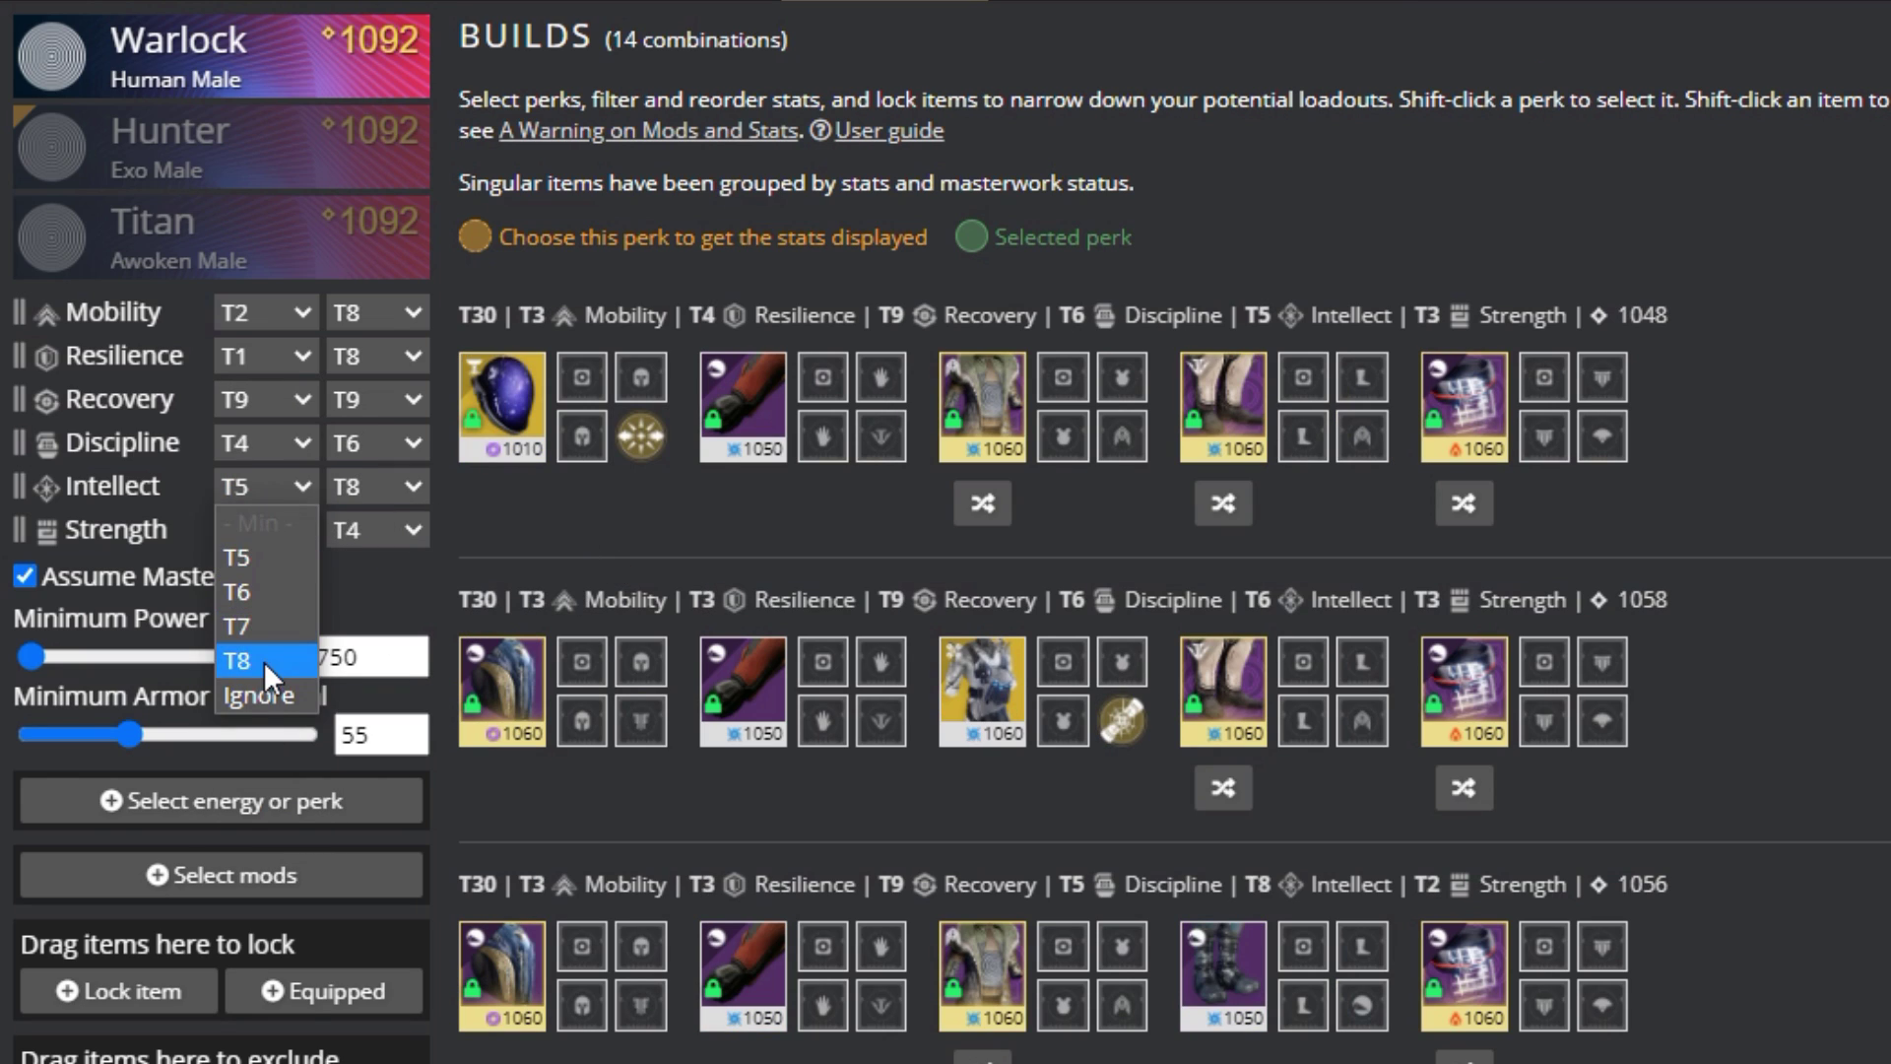
left_click(264, 658)
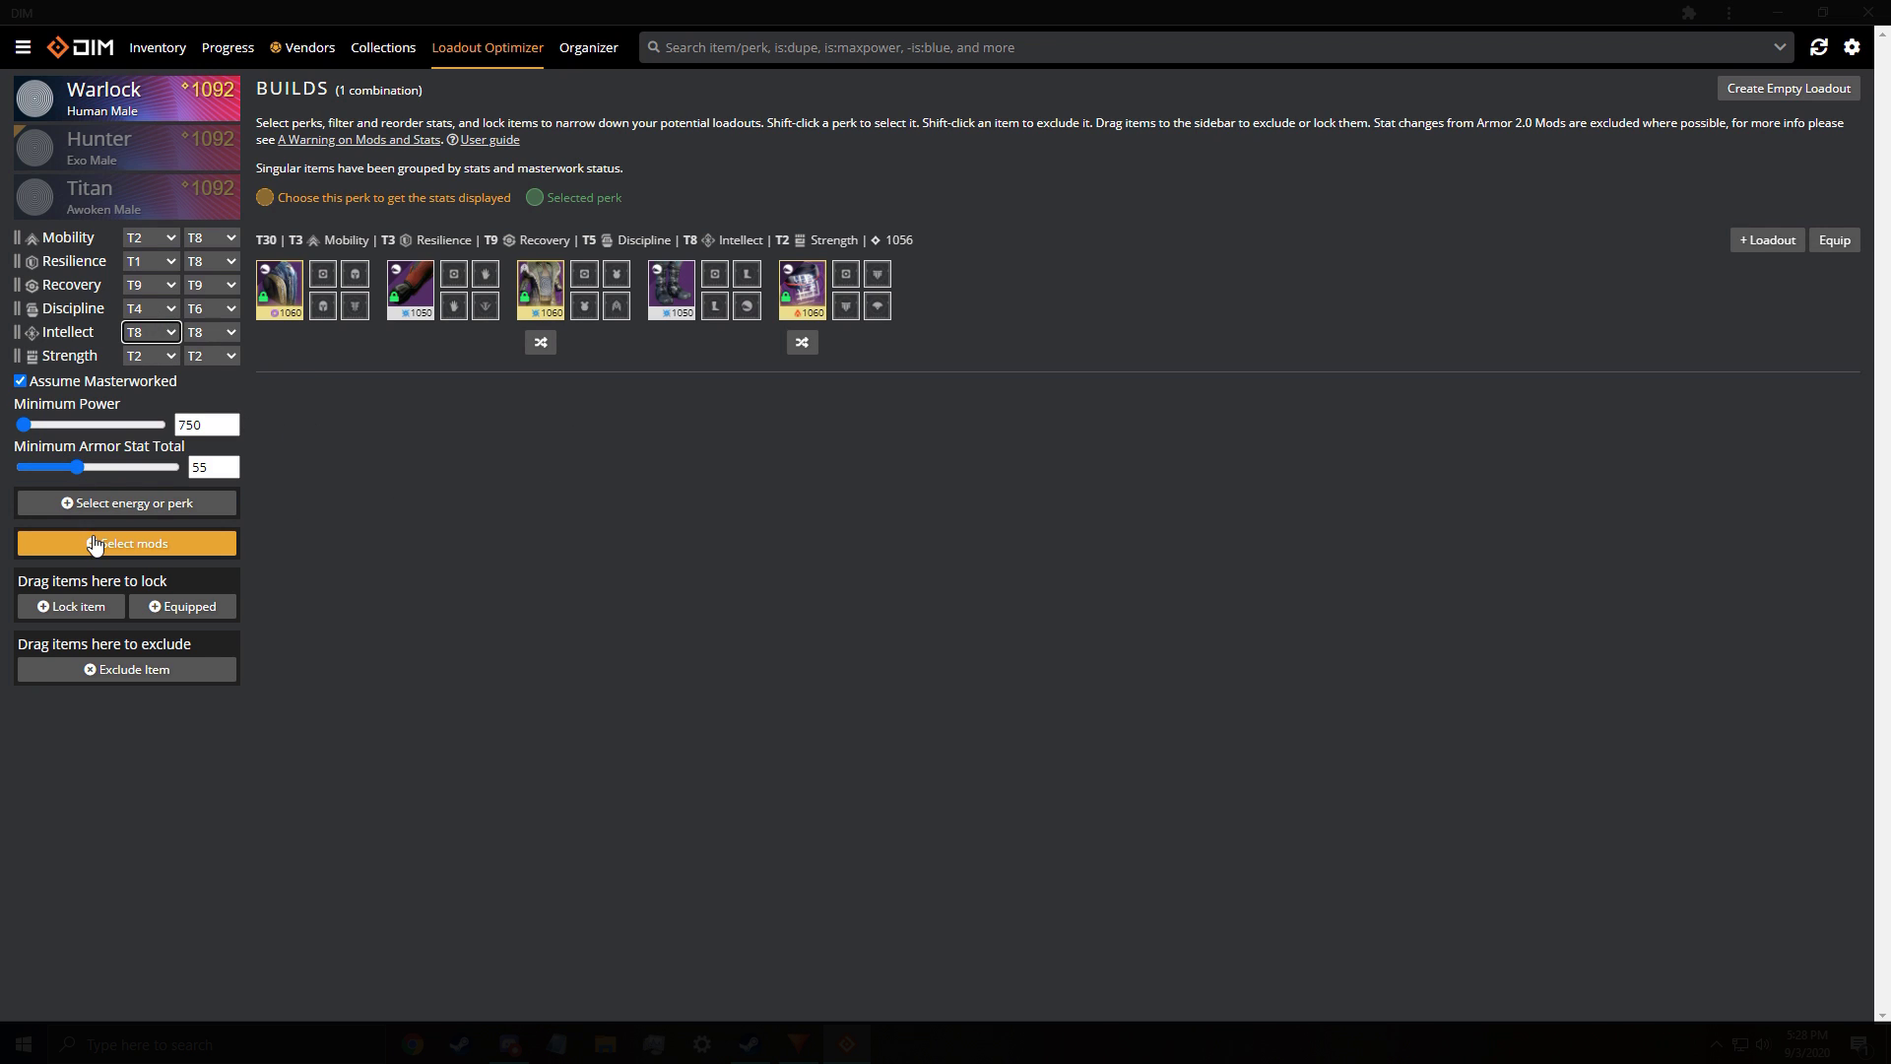
Open the optimizer's mod selection and browse the armor mods from General down to Legs without choosing any
left_click(127, 542)
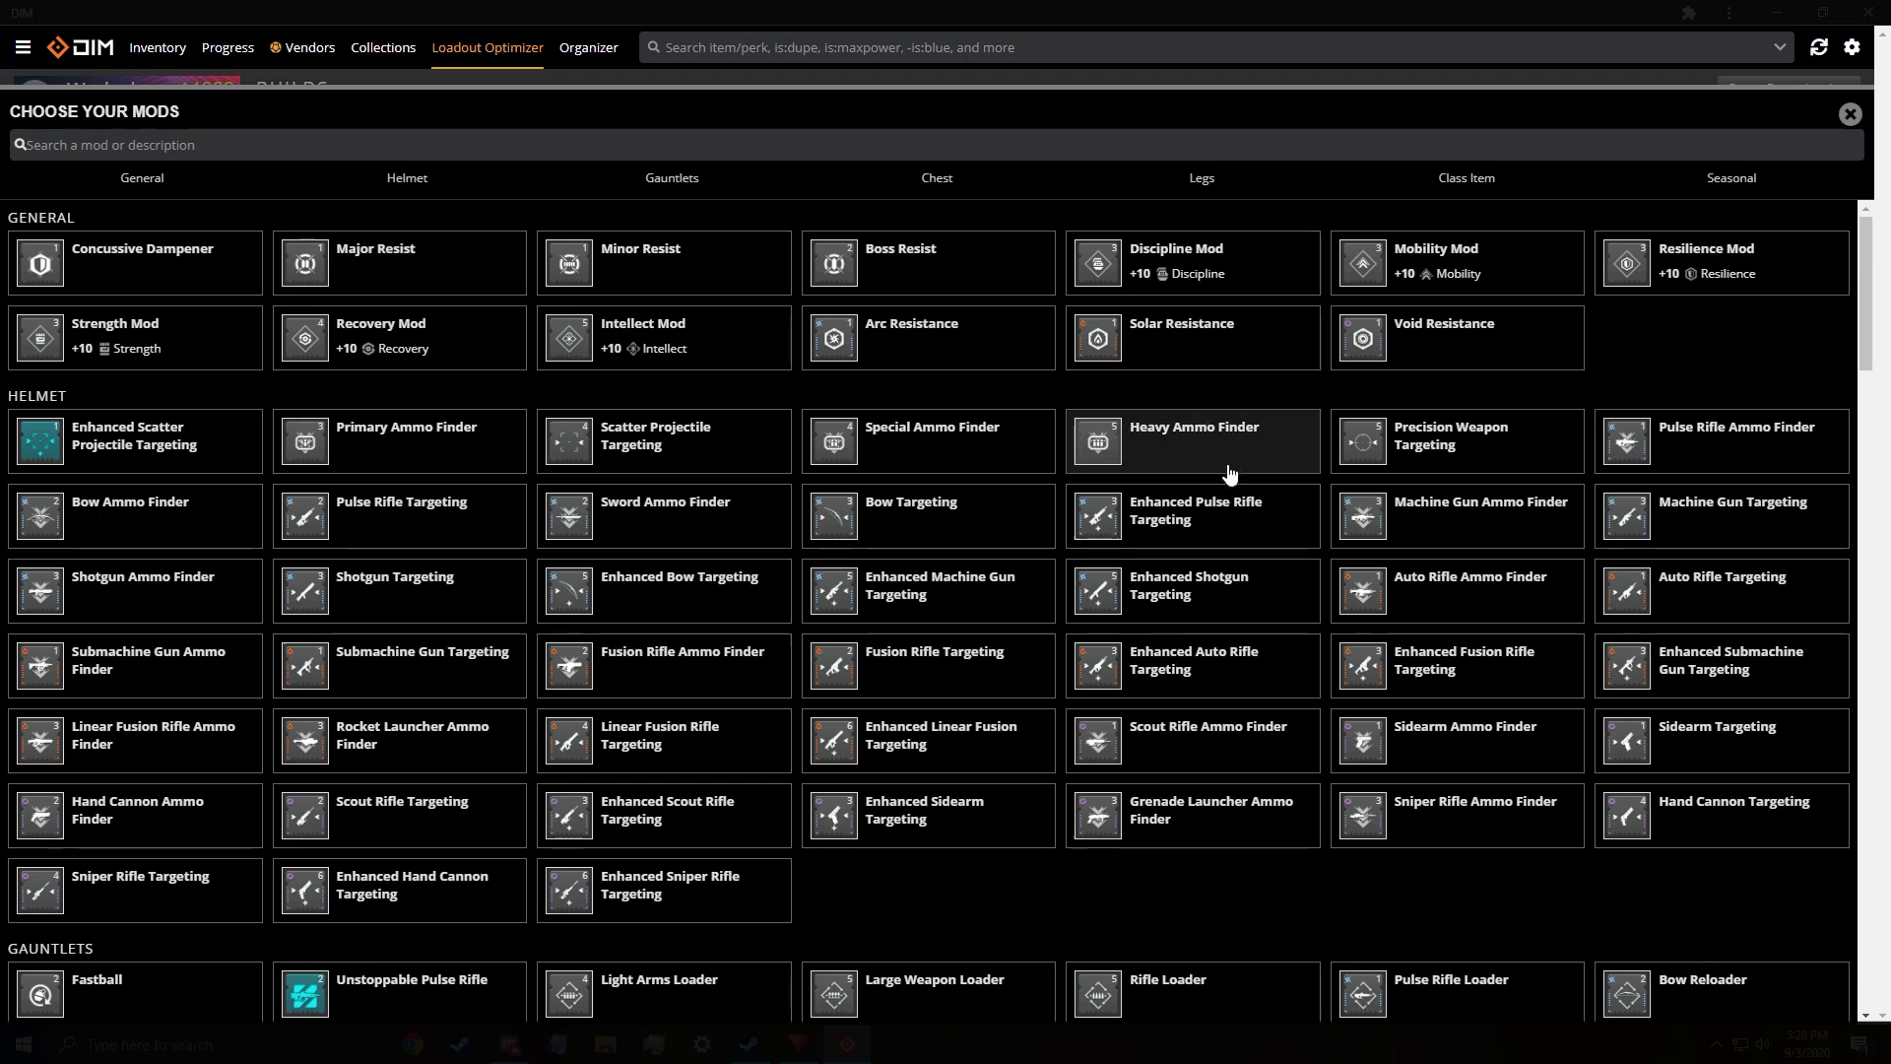
scroll(1190, 690, "down", 8)
scroll(270, 706, "down", 10)
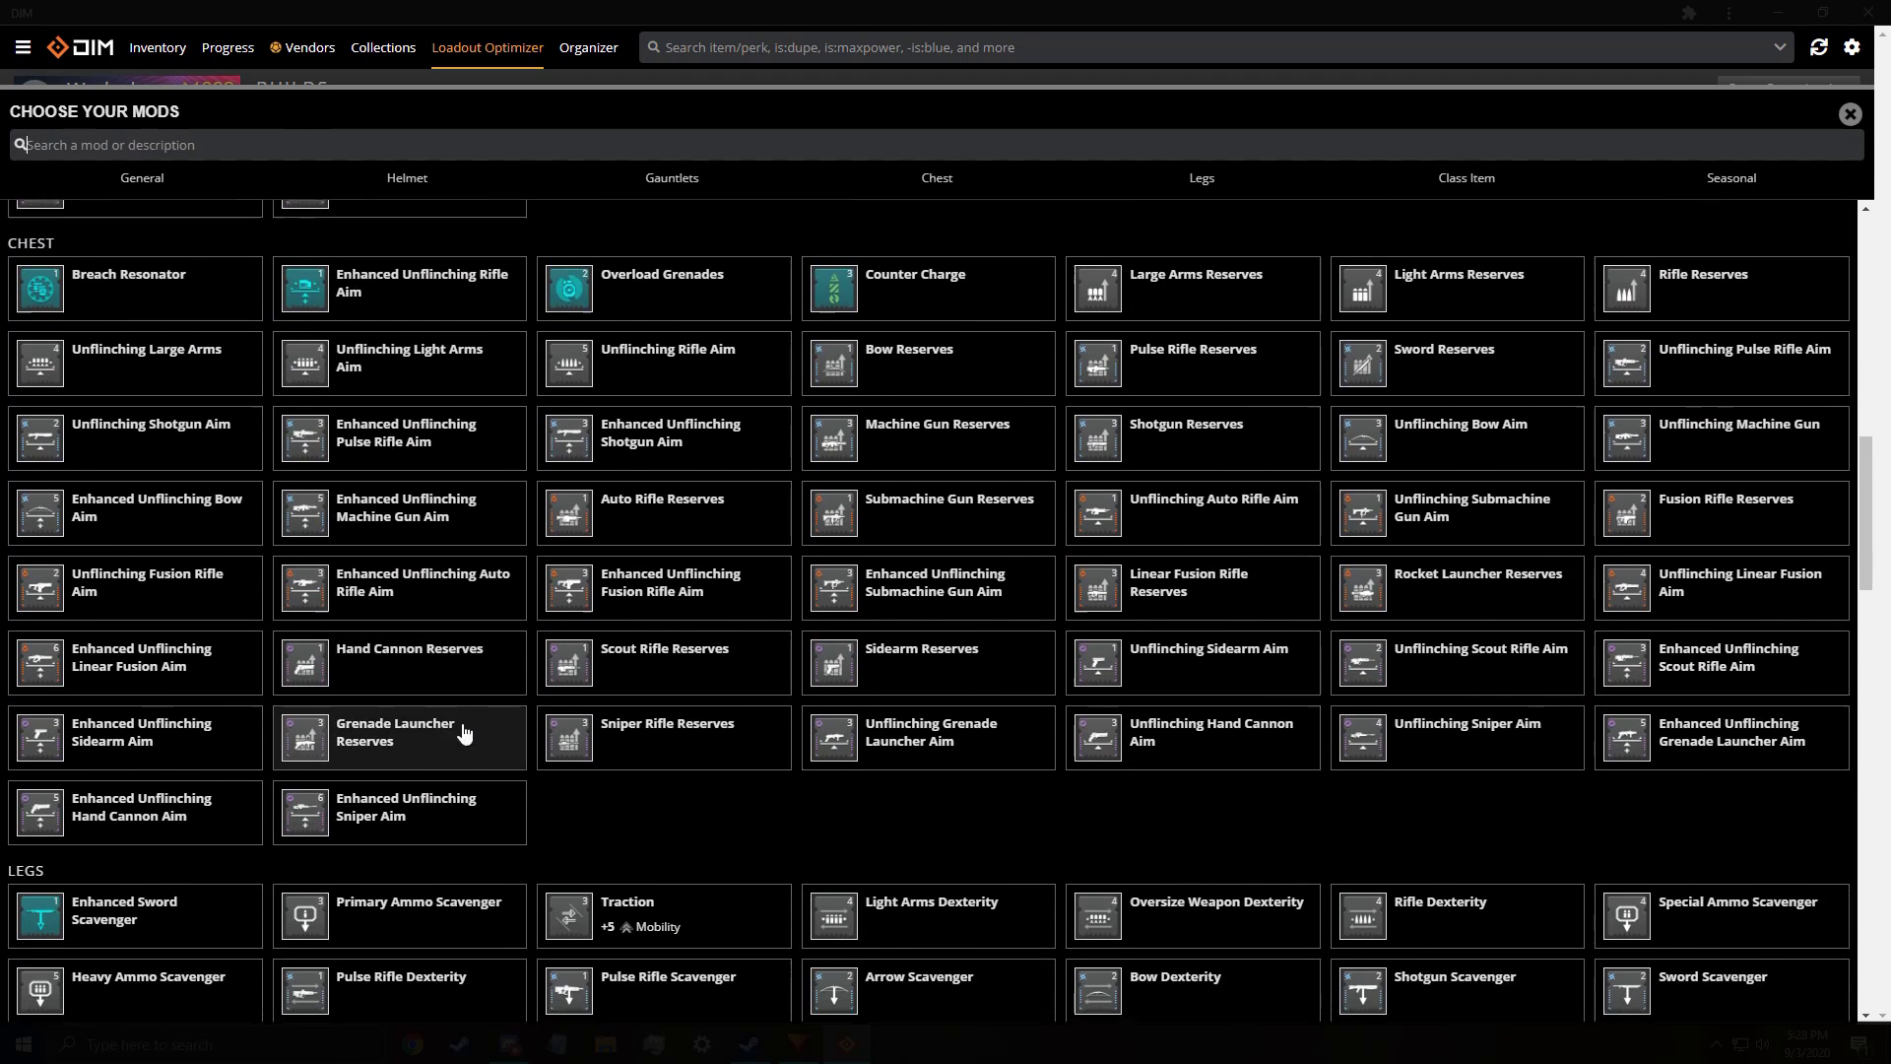
scroll(1415, 760, "down", 3)
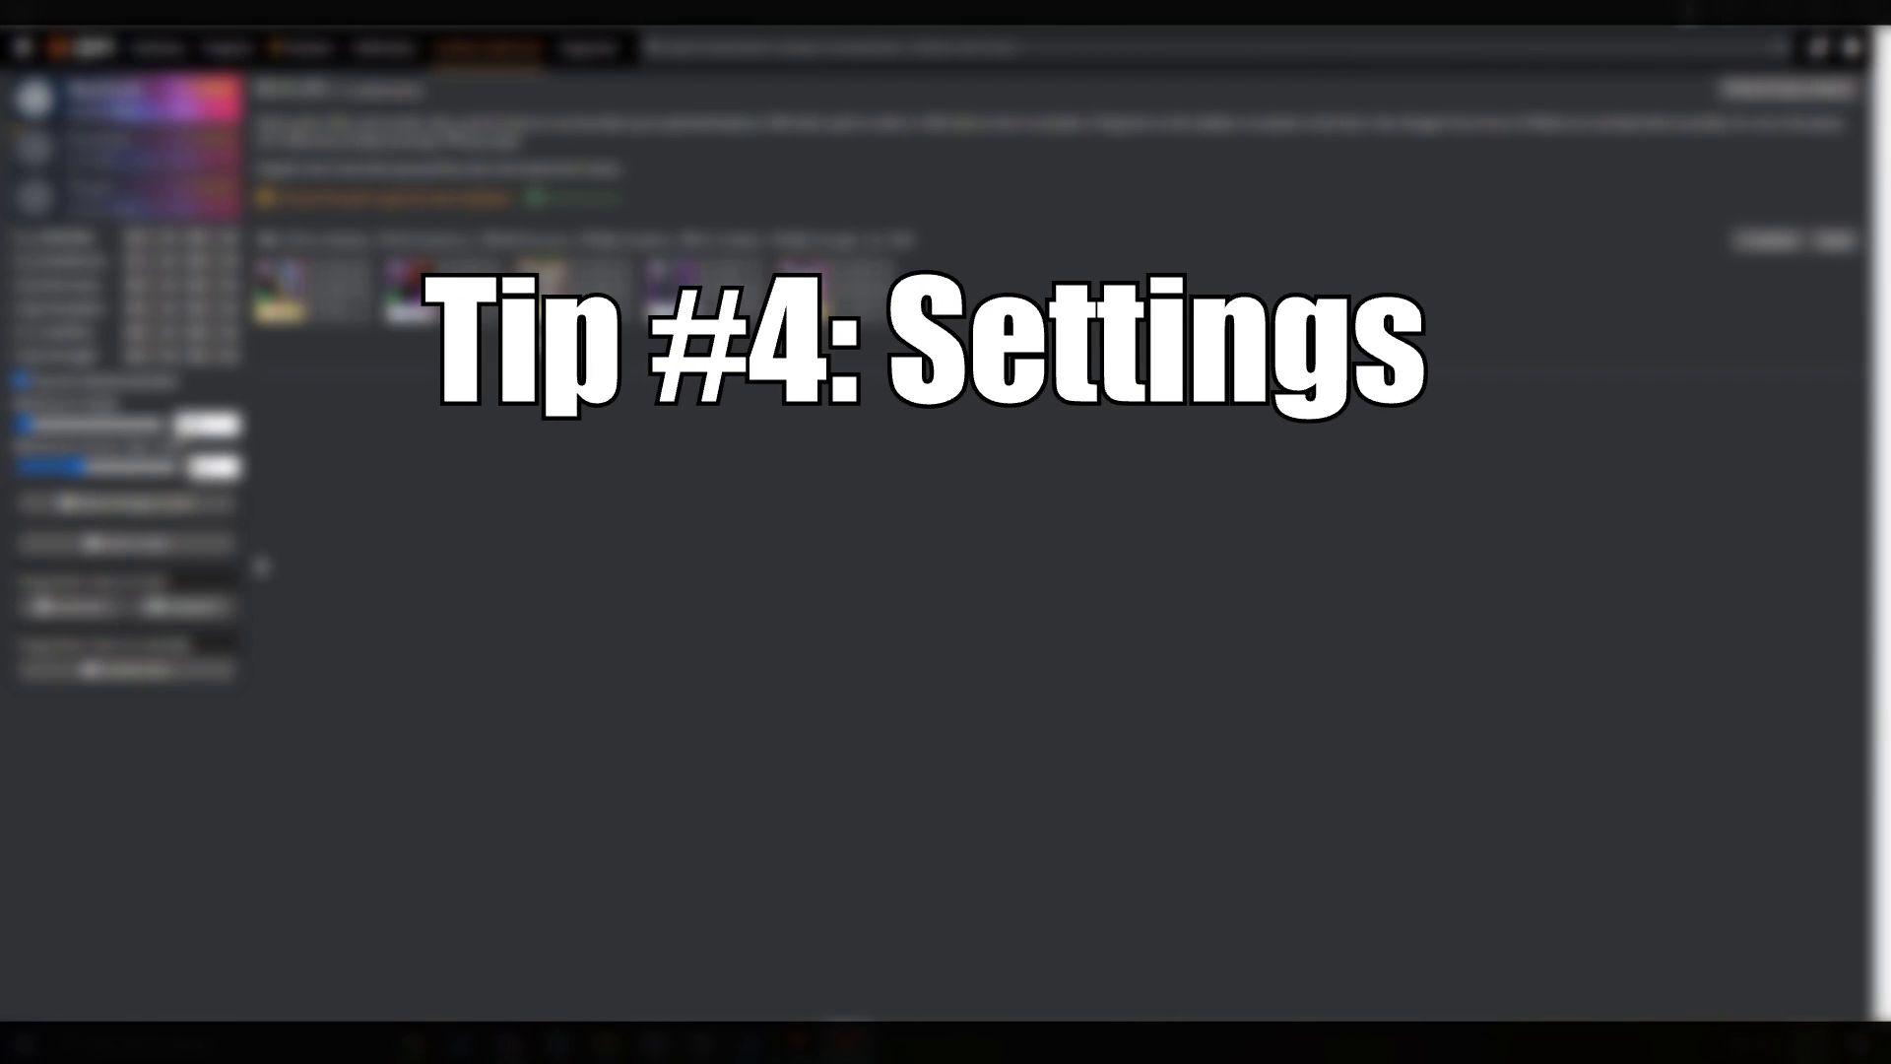
Open the settings and review the Item Display section with its item size and sort options
left_click(1851, 47)
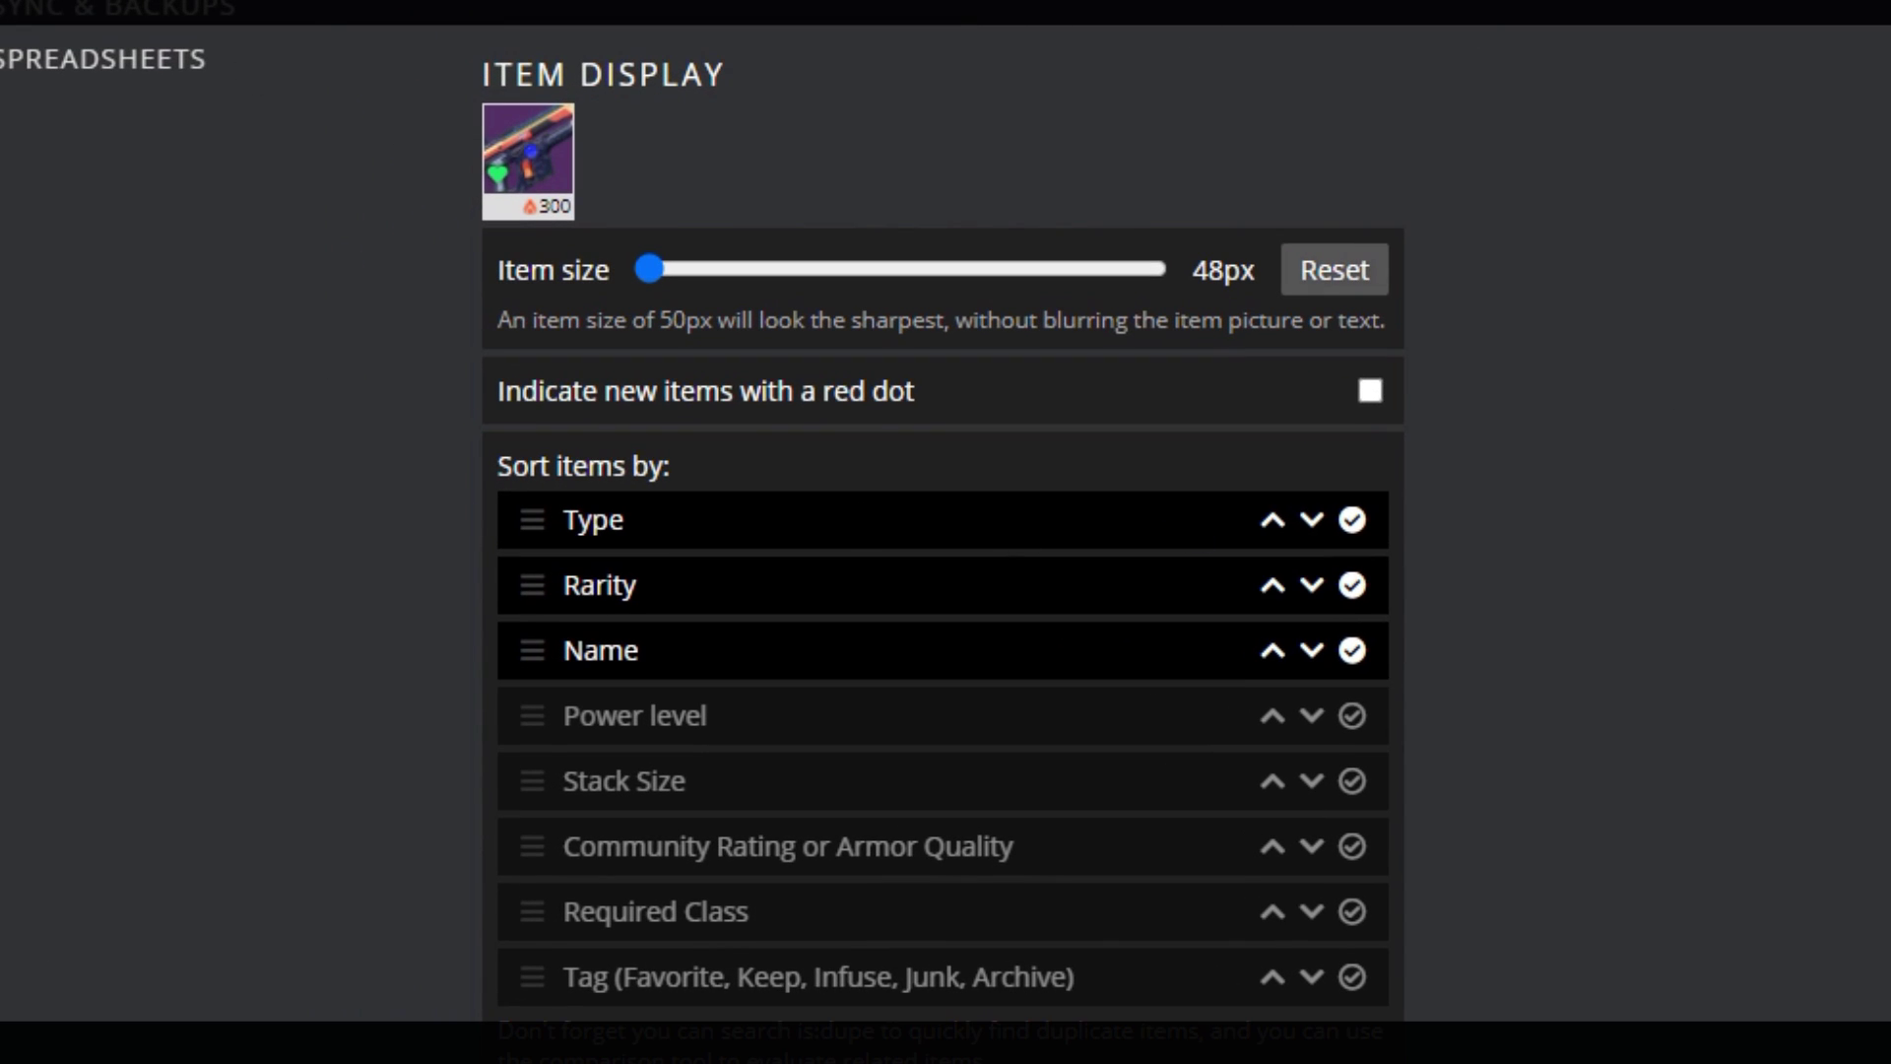
left_click_drag(474, 99, 1081, 102)
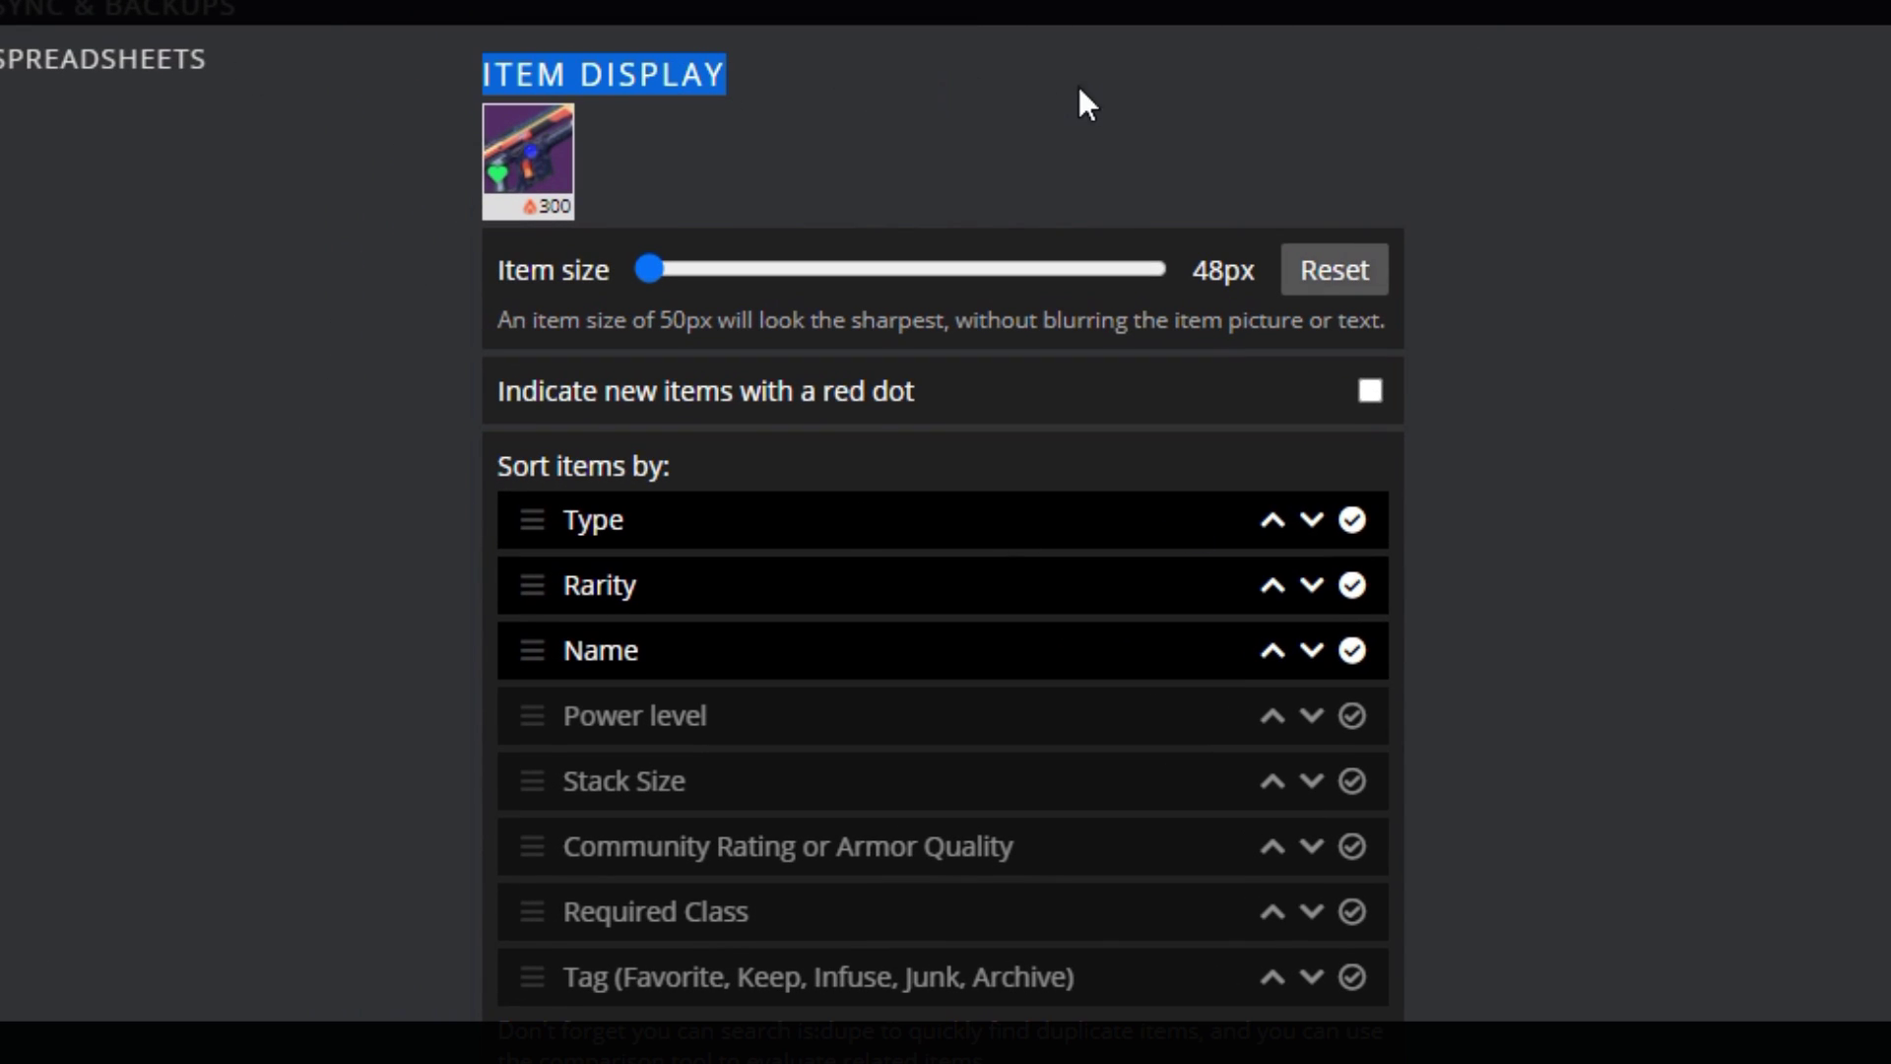
left_click(1679, 356)
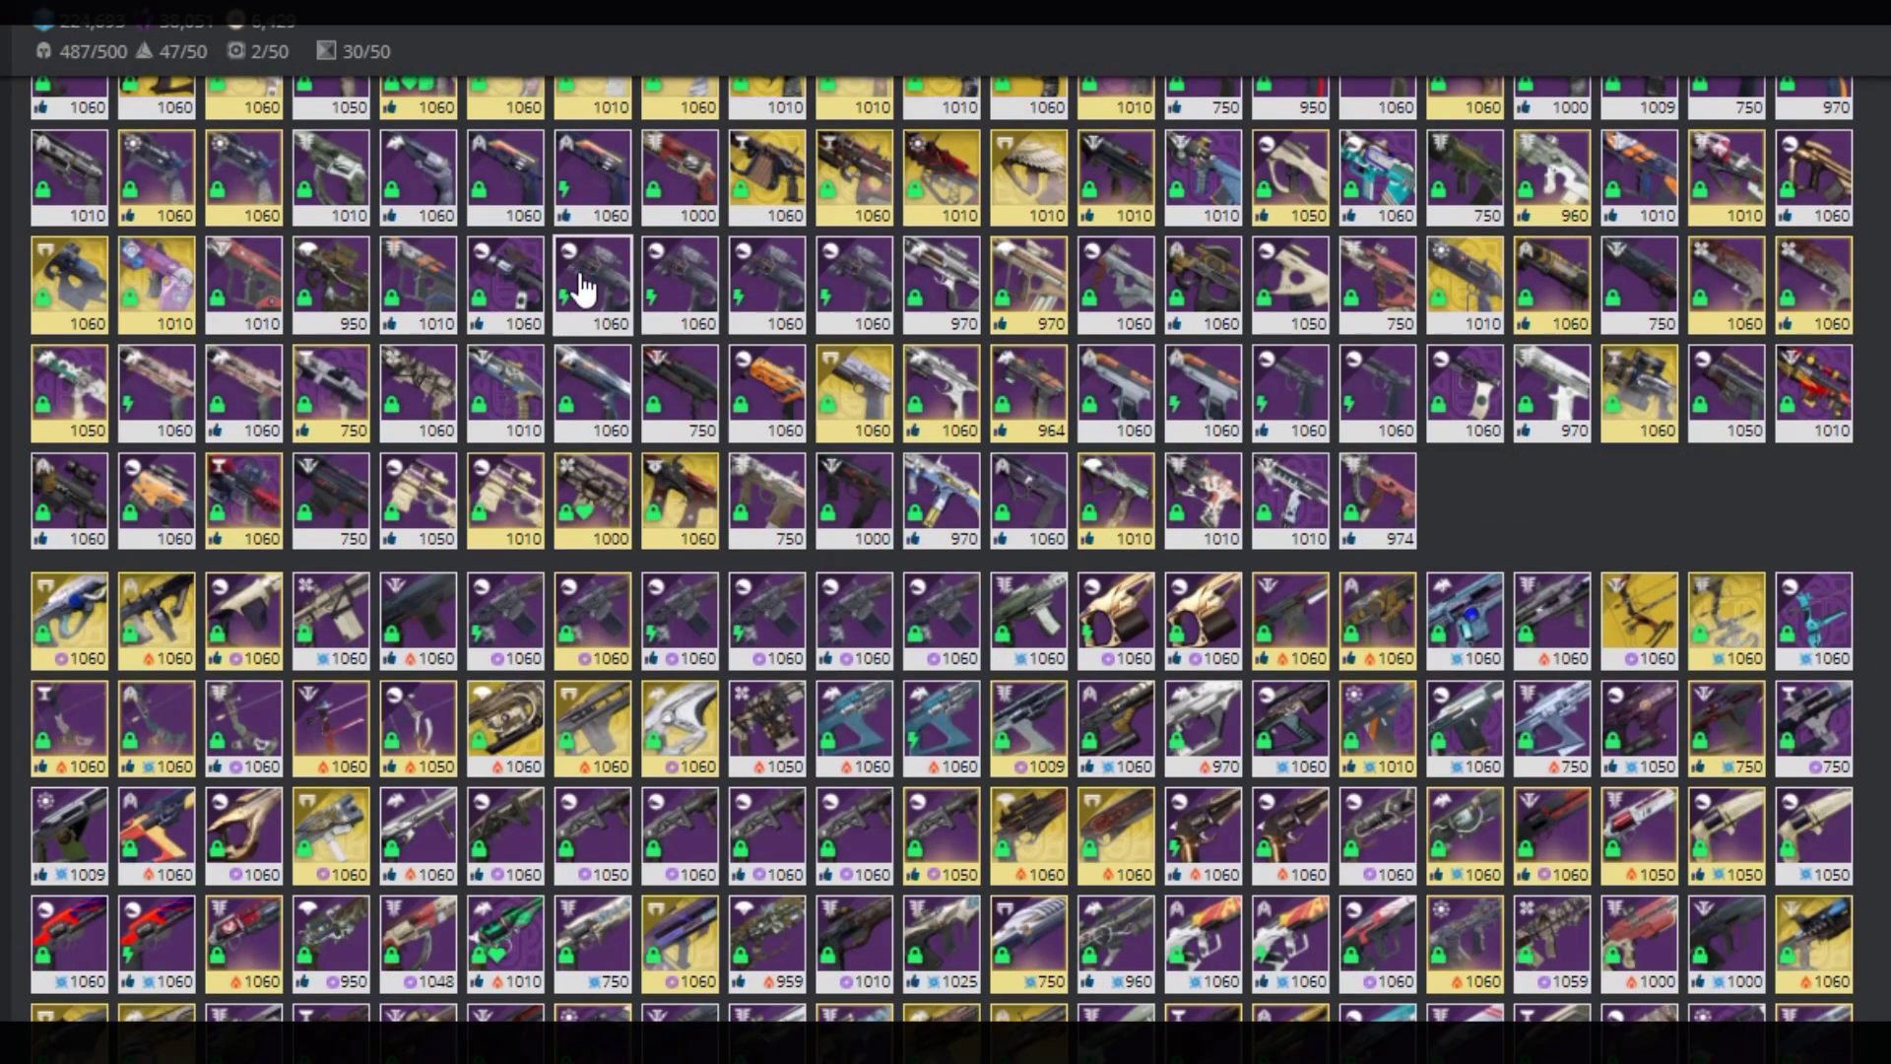
In the inventory, inspect the Night Watch scout rifle's details and the duplicate weapons grouped together in the vault
left_click(768, 290)
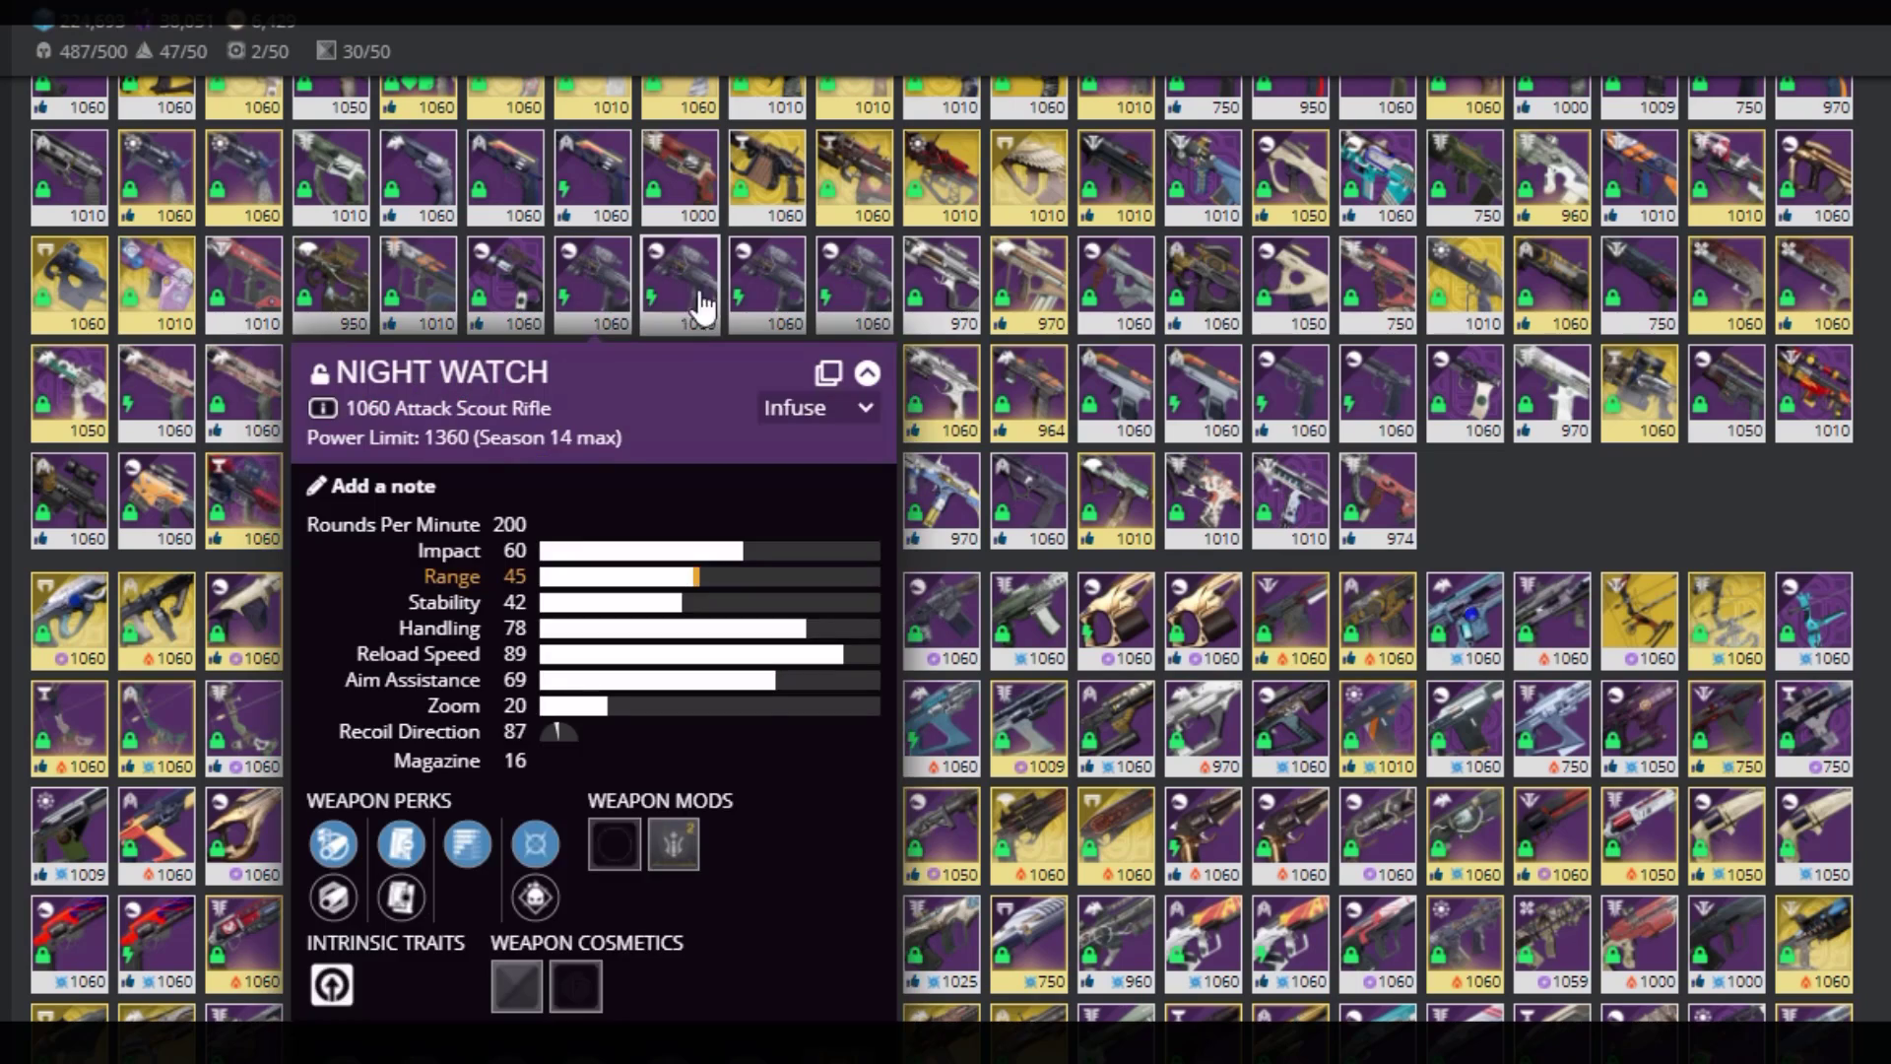
left_click(374, 890)
left_click(768, 631)
left_click(853, 652)
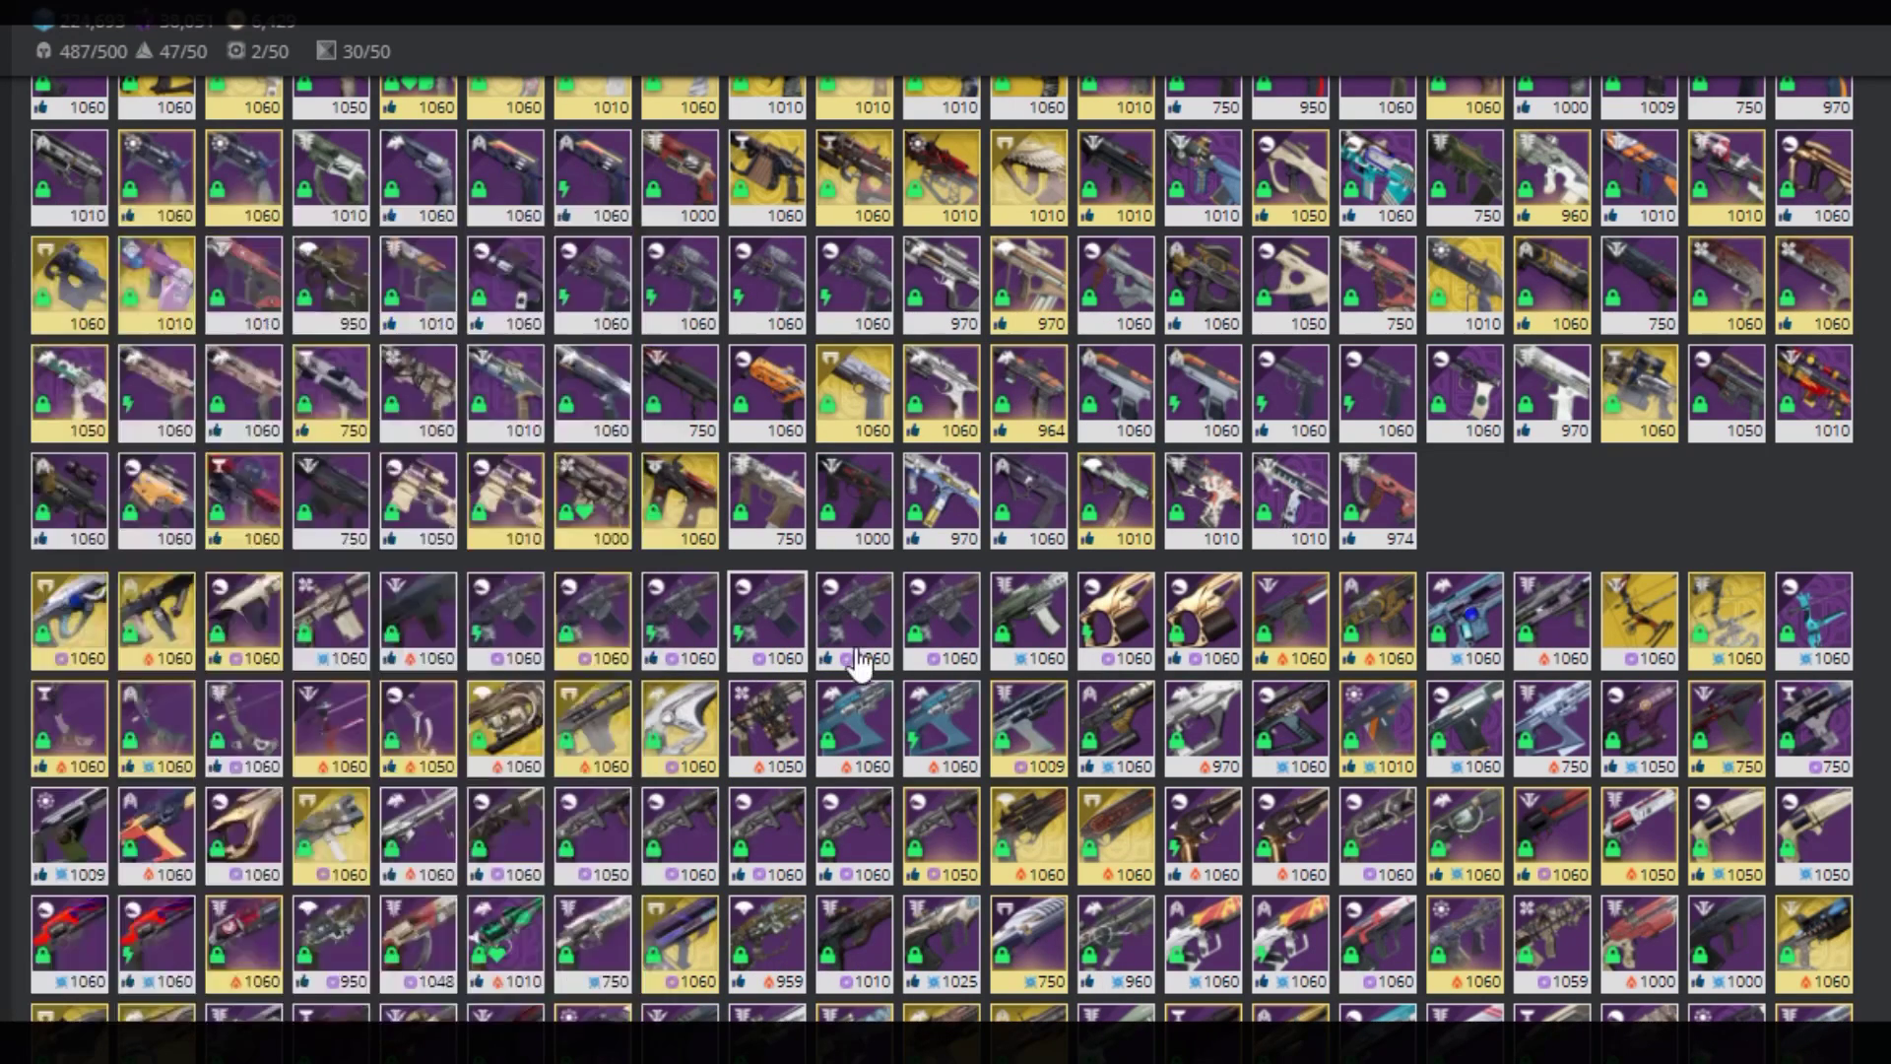
key("Escape")
scroll(1456, 912, "down", 2)
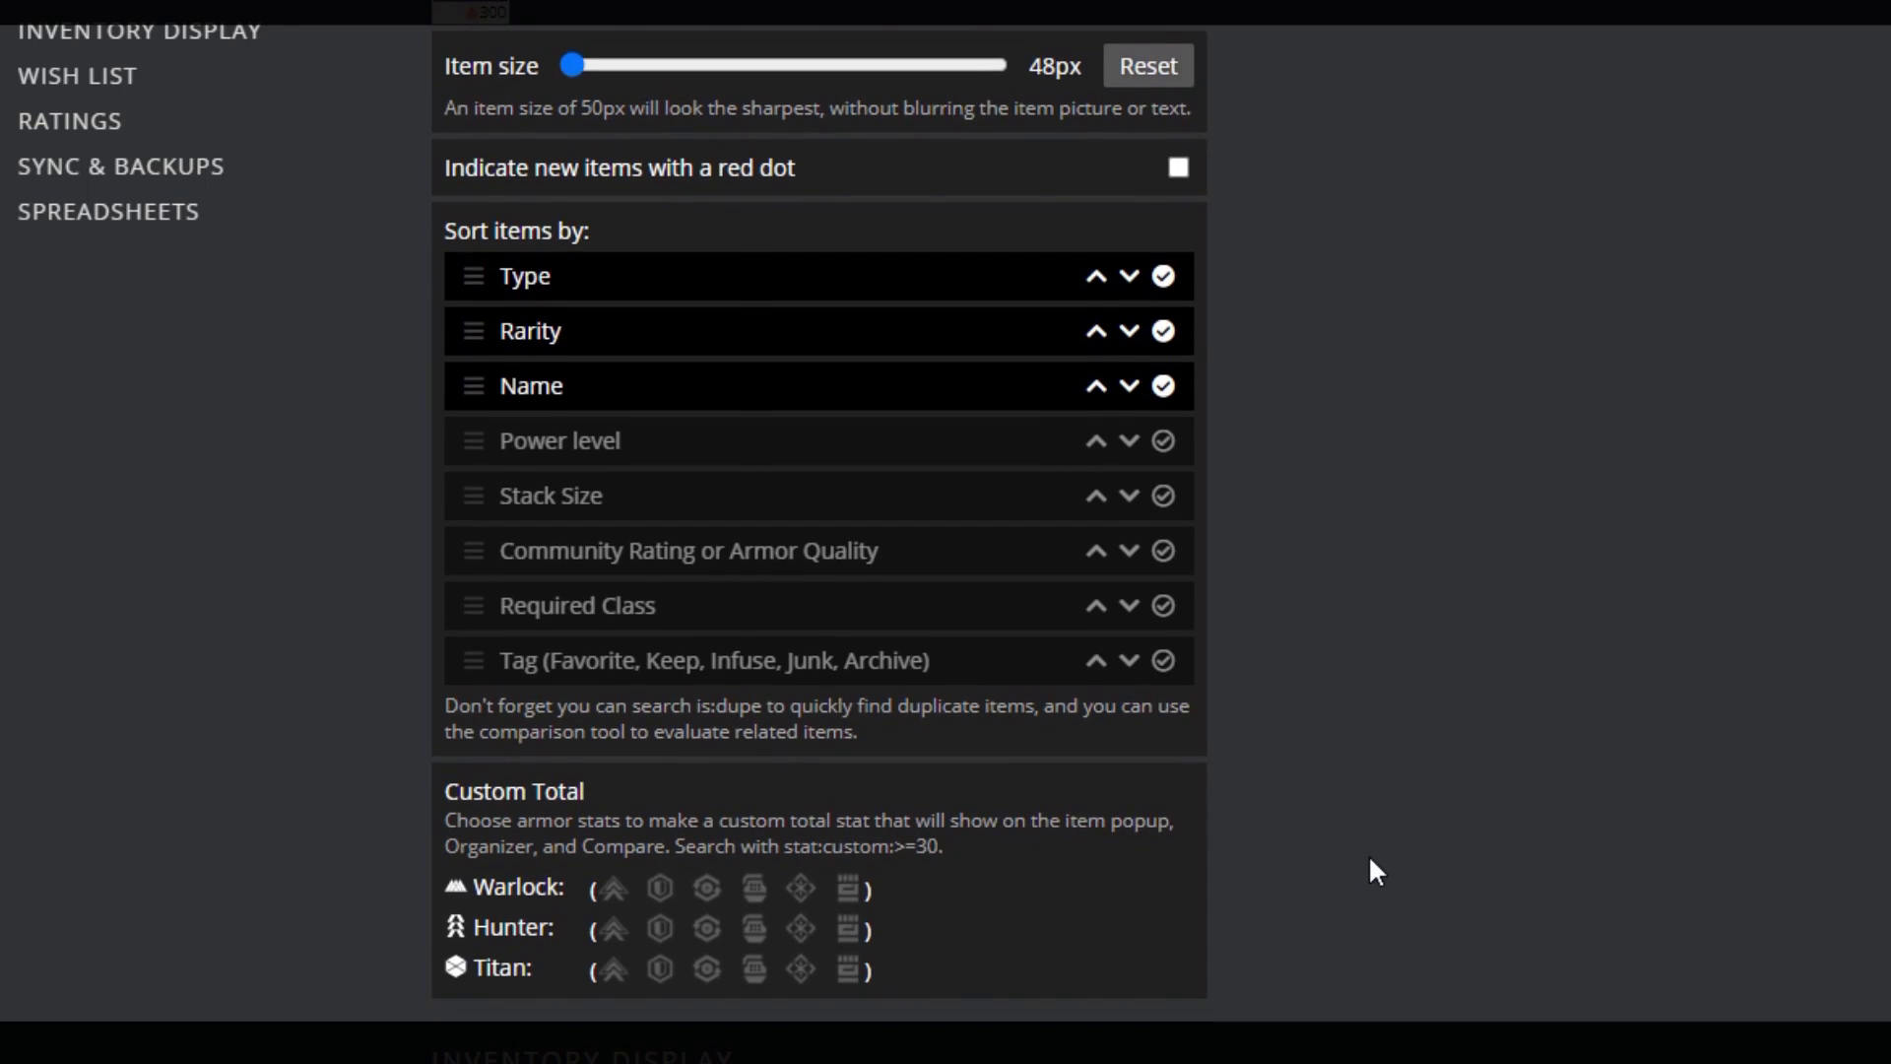
In the settings, review the Custom Total and Inventory Display sections, including the character sorting options
scroll(1368, 854, "down", 3)
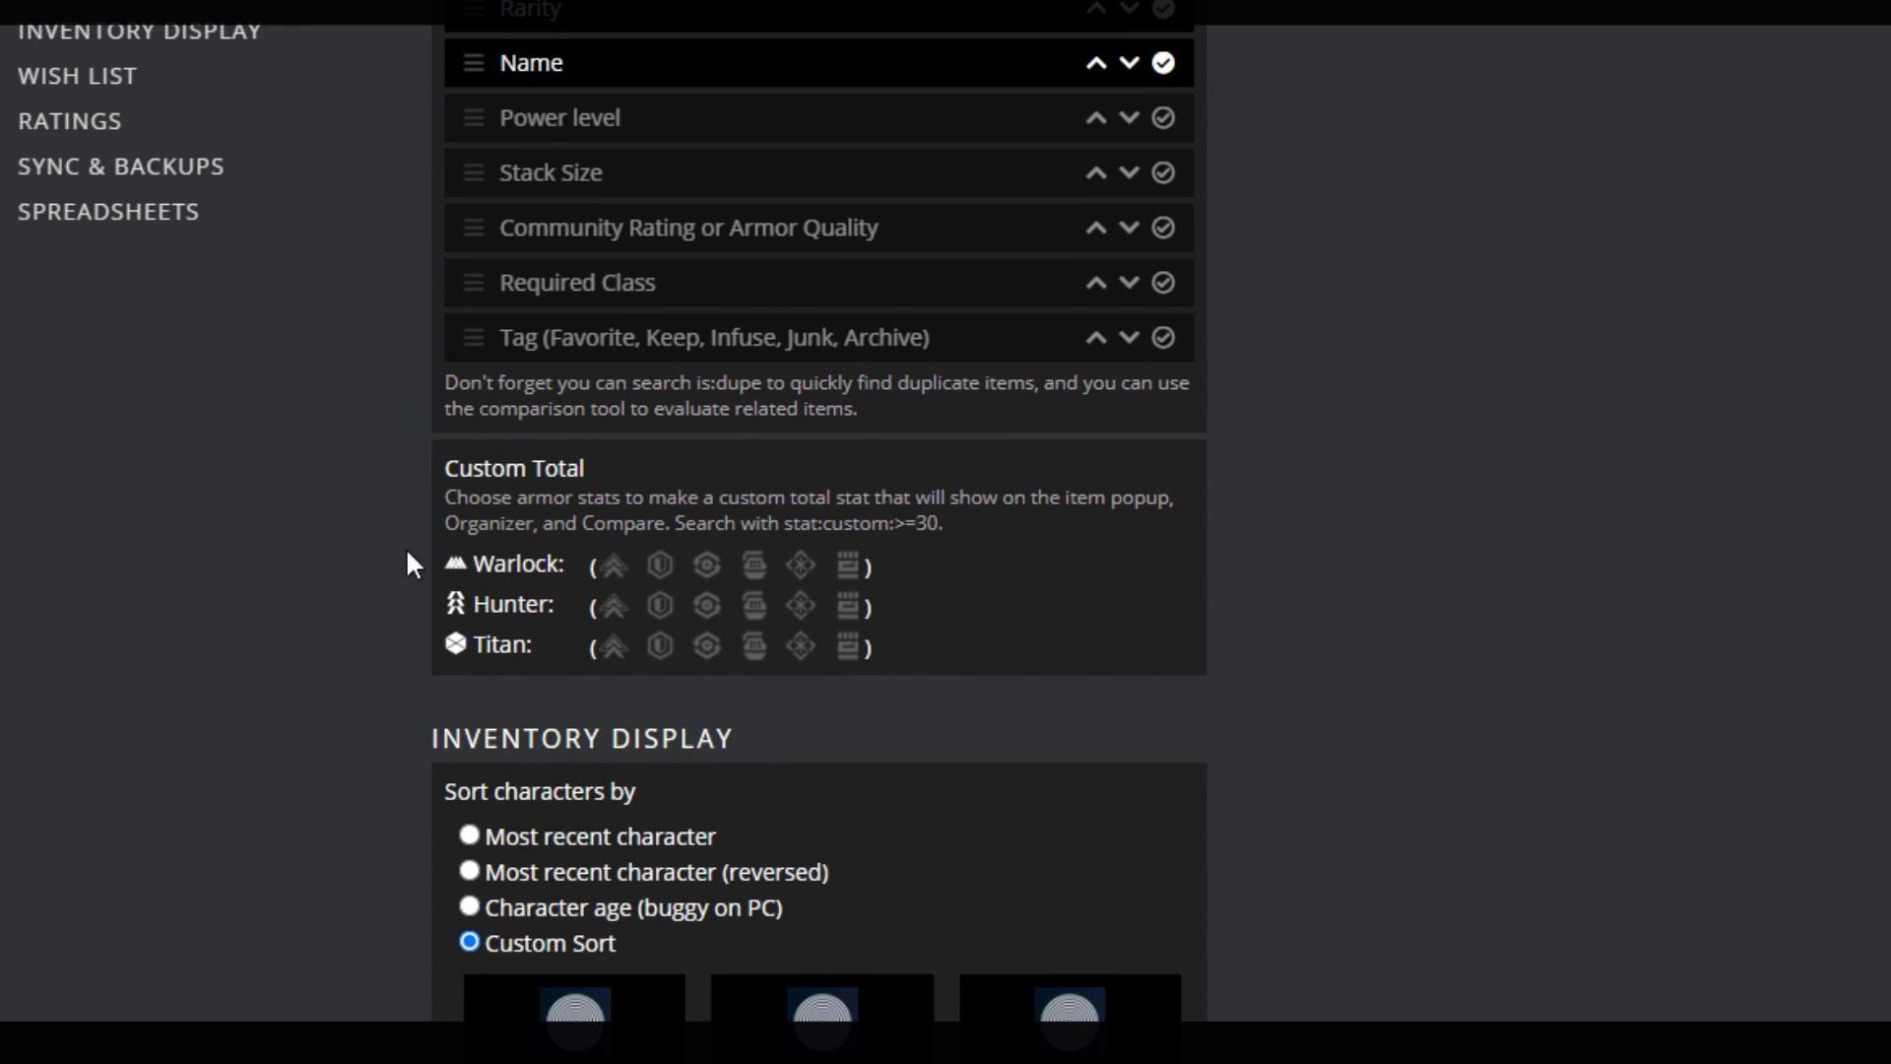
scroll(407, 551, "down", 2)
left_click_drag(455, 592, 854, 578)
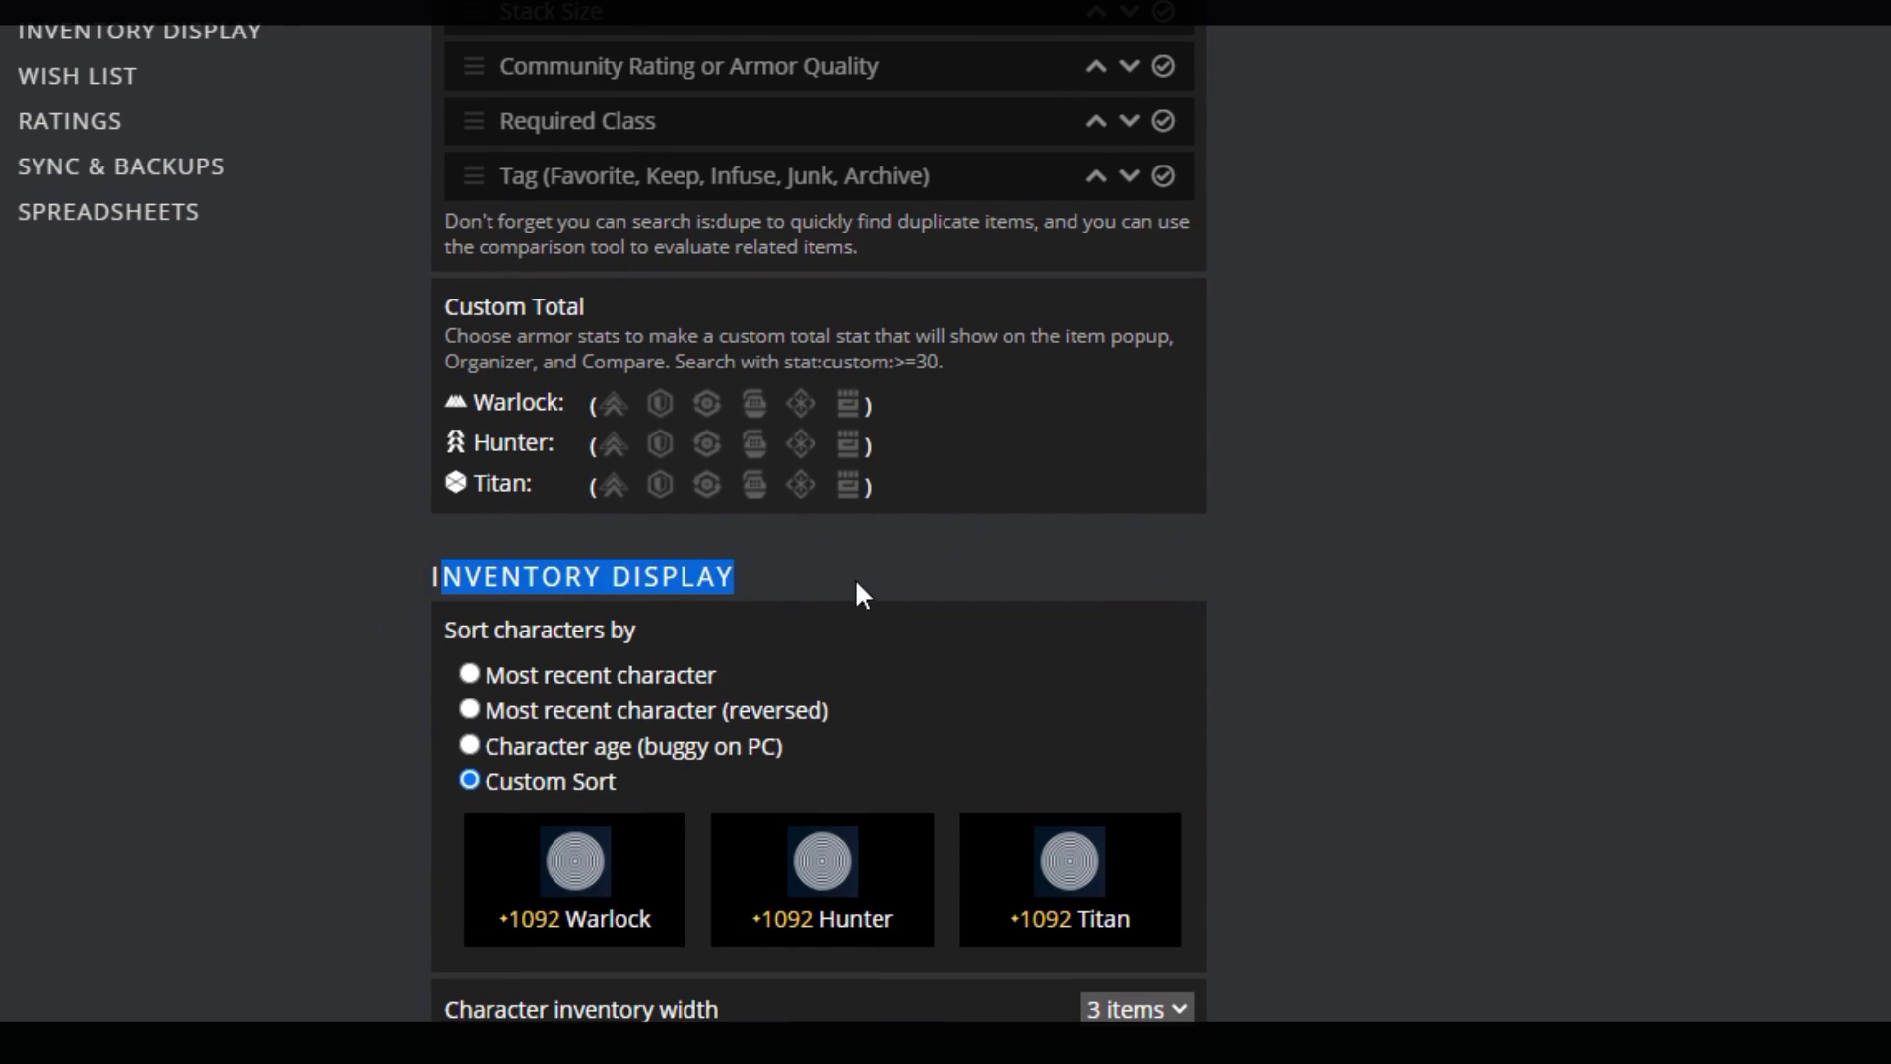
left_click(746, 573)
left_click_drag(469, 592, 783, 591)
left_click(439, 788)
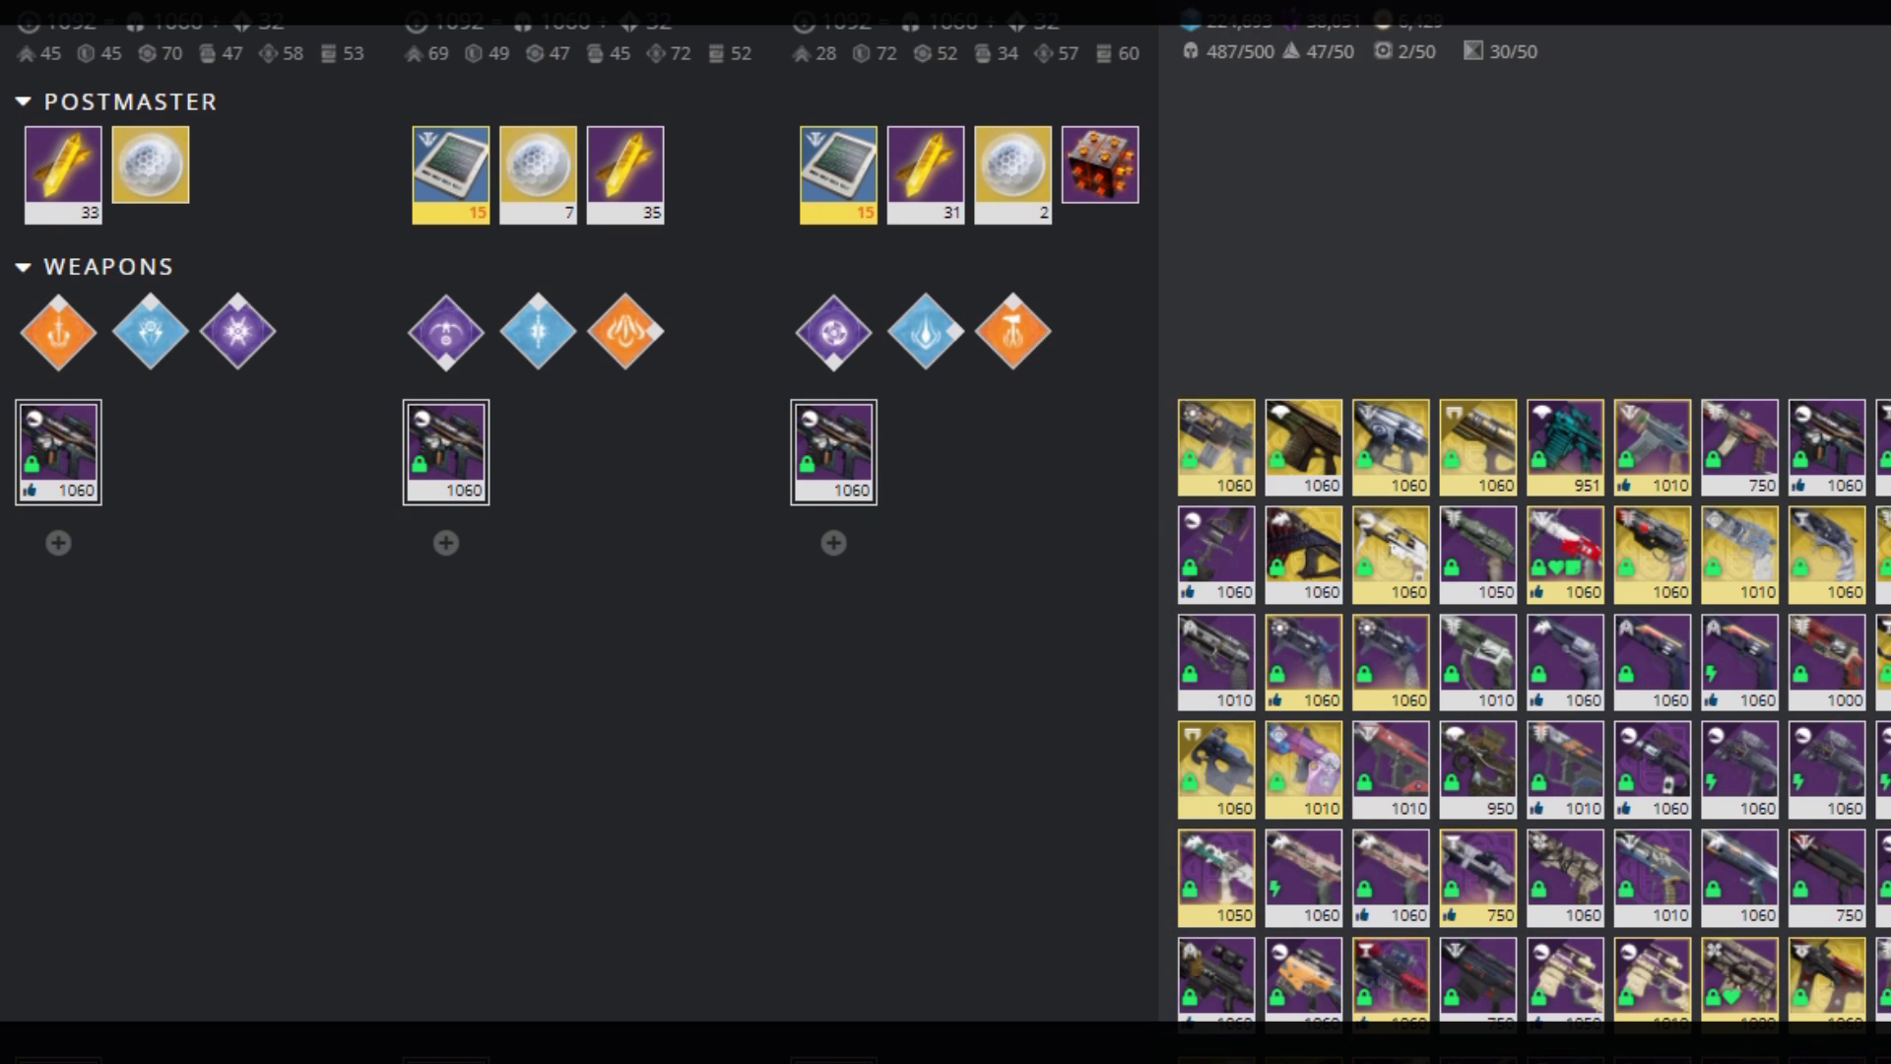
Look over the characters' inventories and open the browser's option for opening the DIM page in an app
scroll(1801, 776, "up", 2)
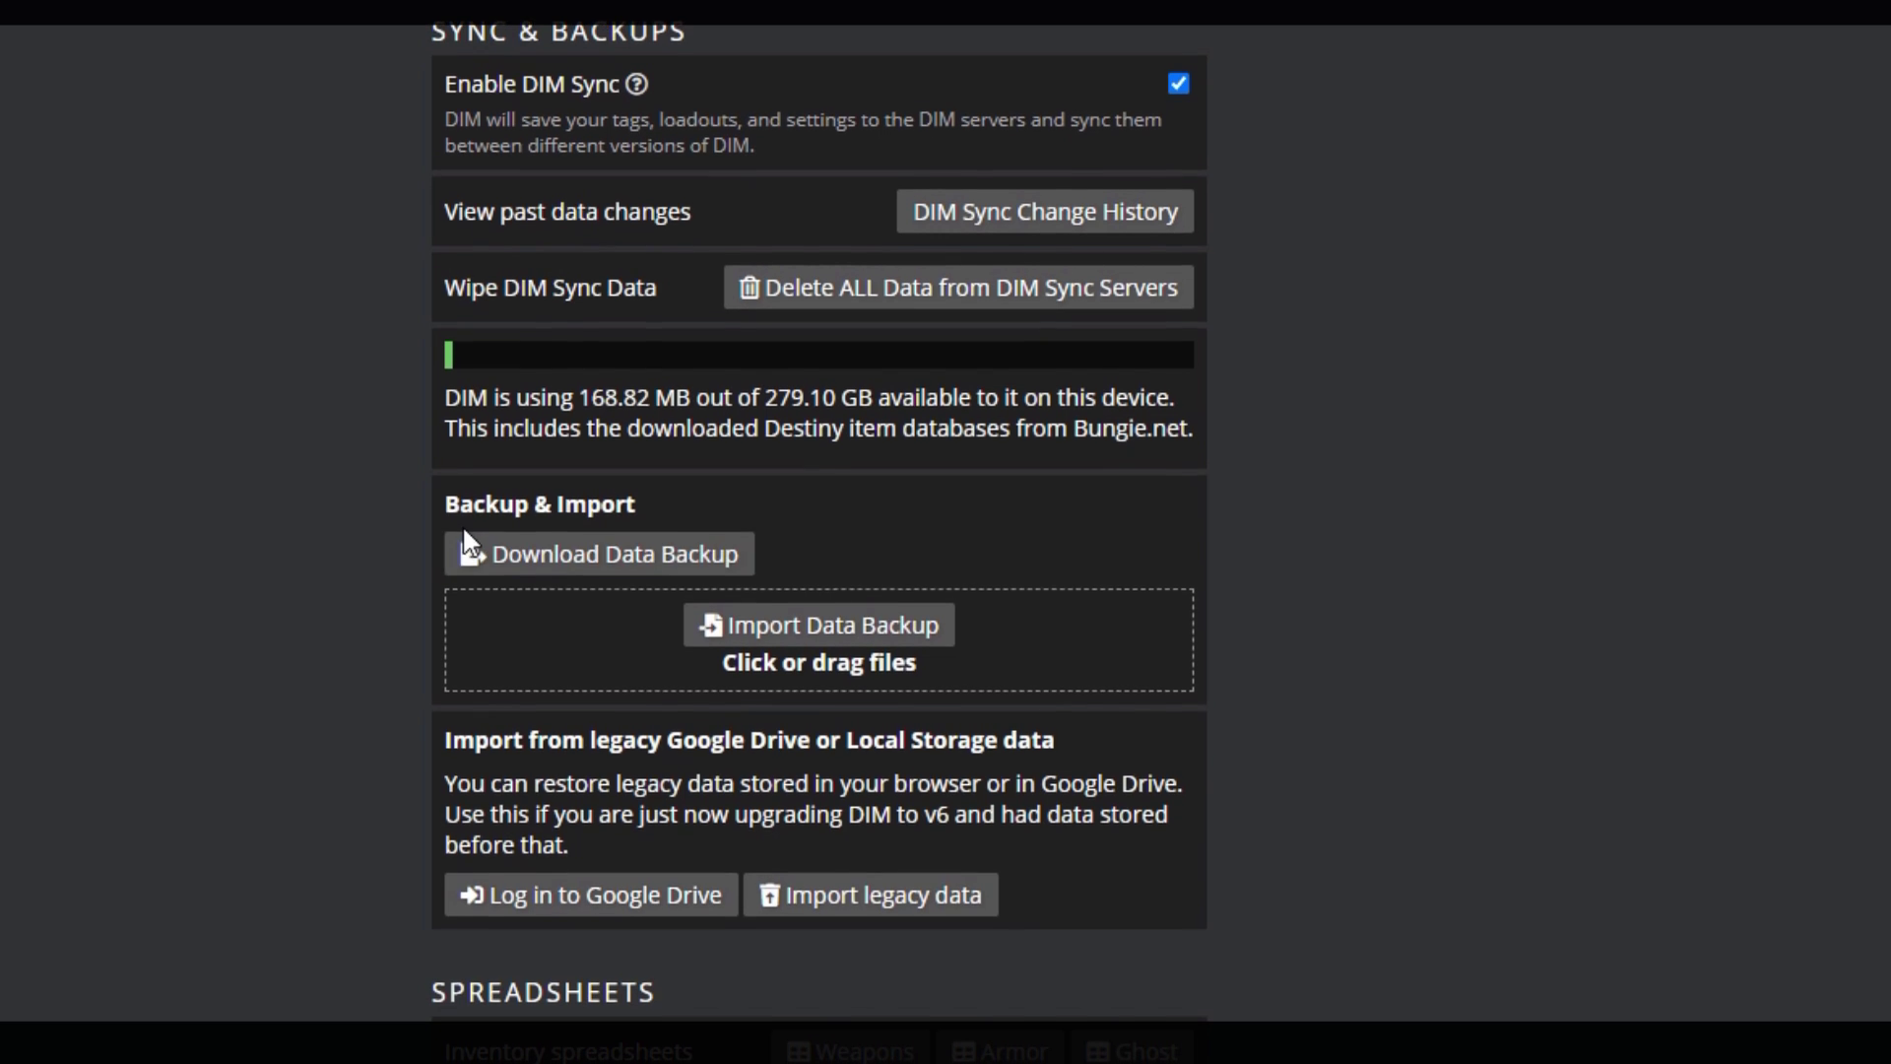
scroll(697, 540, "down", 1)
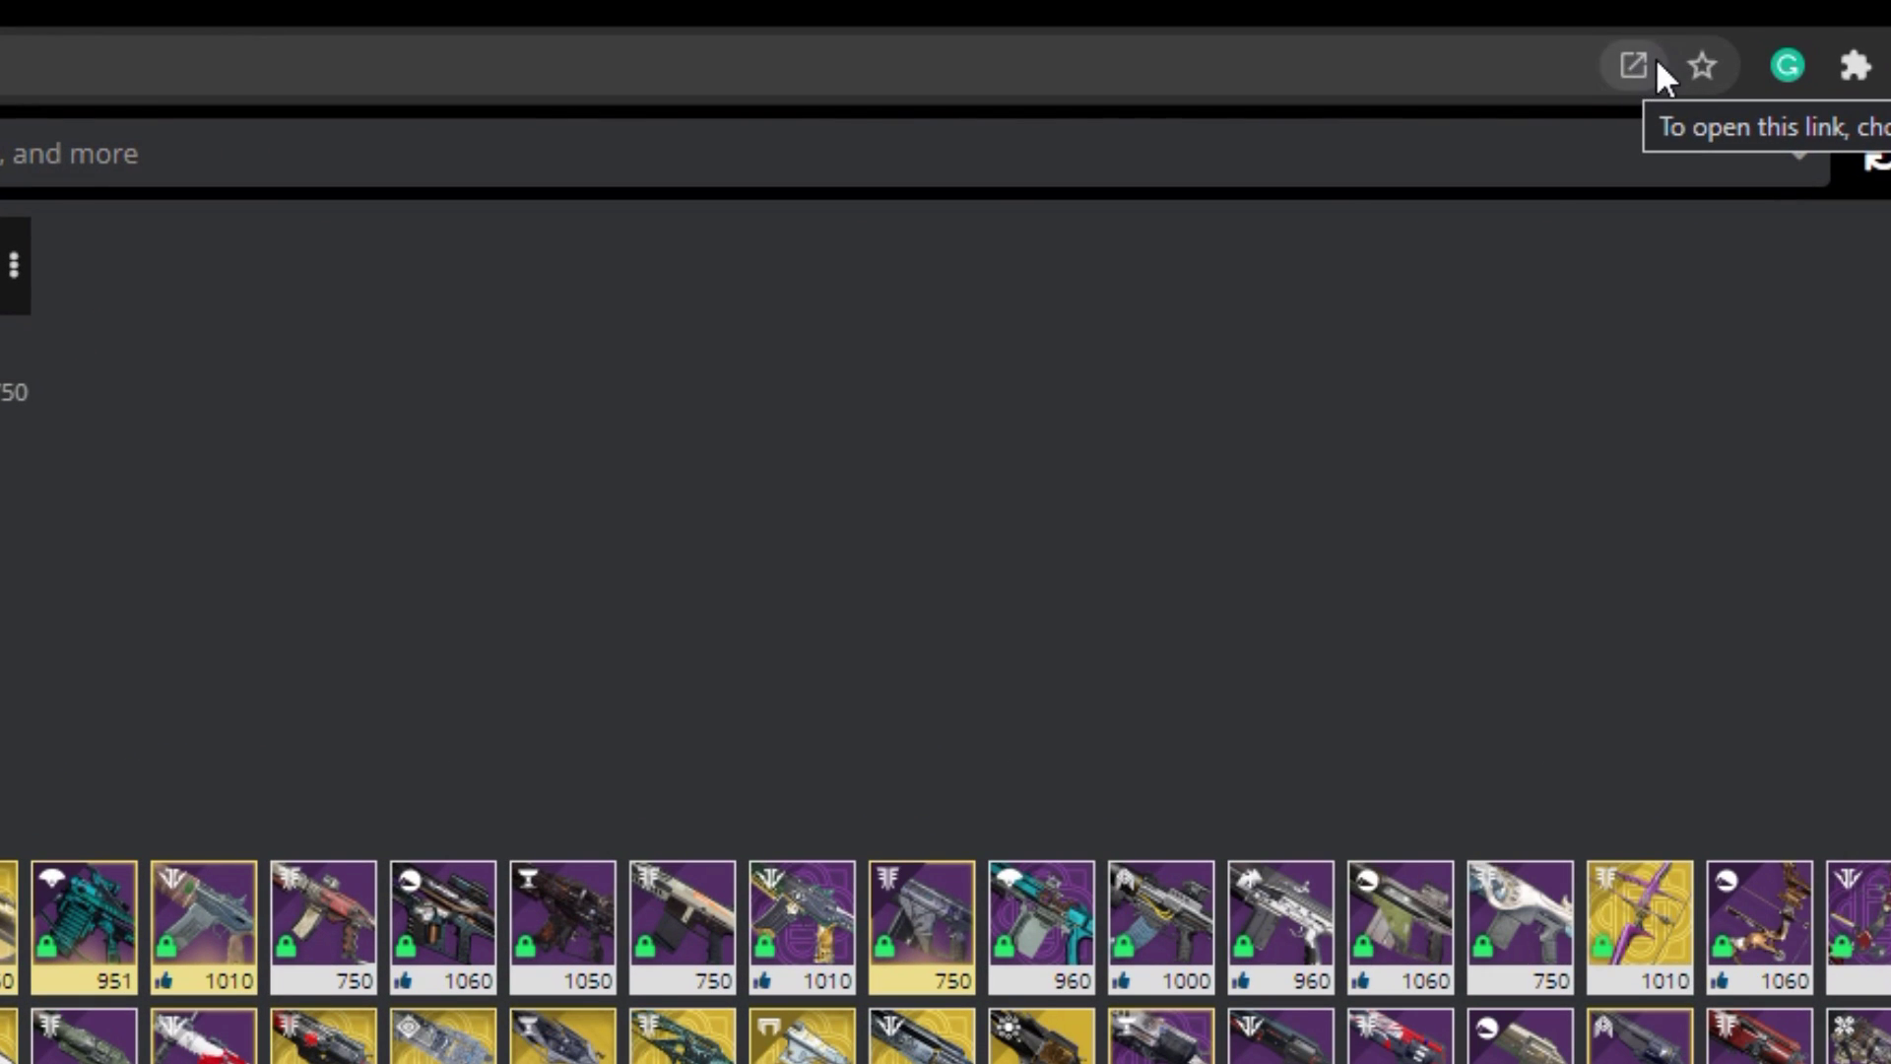
left_click(1655, 63)
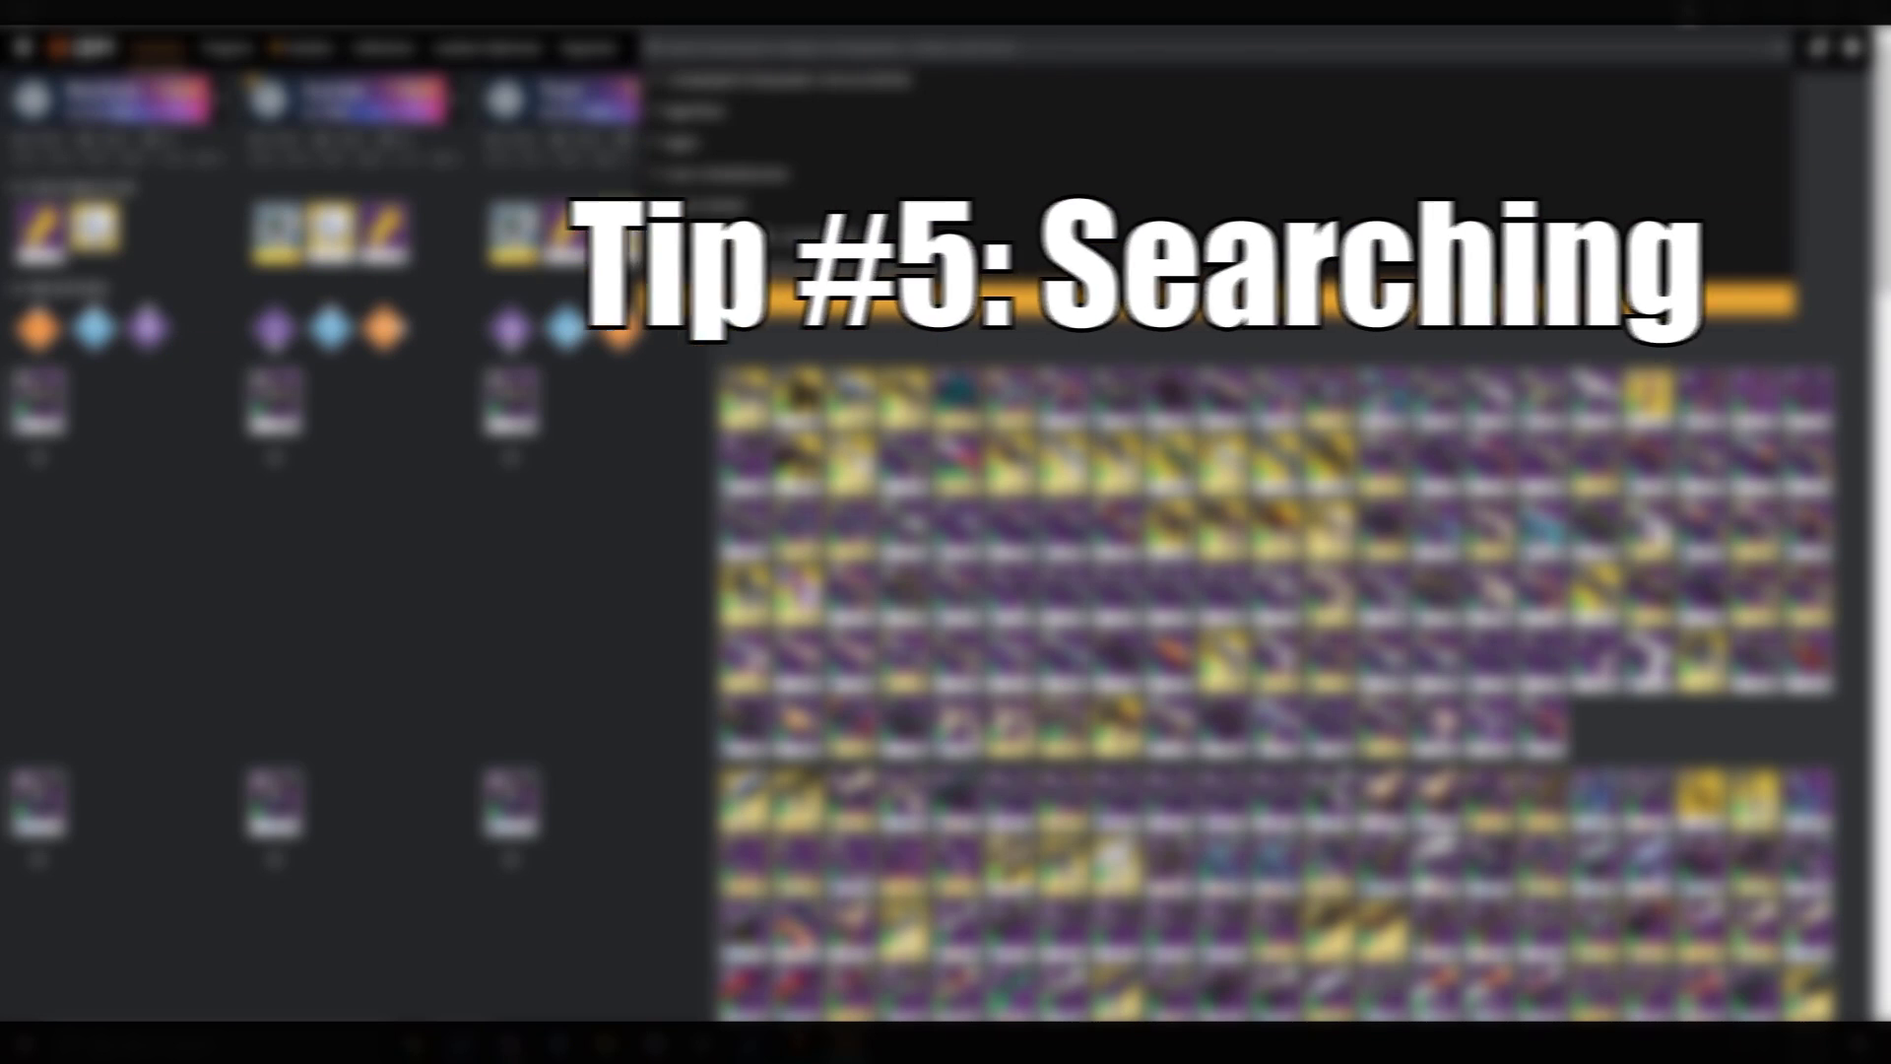
Open the search filters help, read through the available filters from item perks to item sources, and close it
left_click(717, 294)
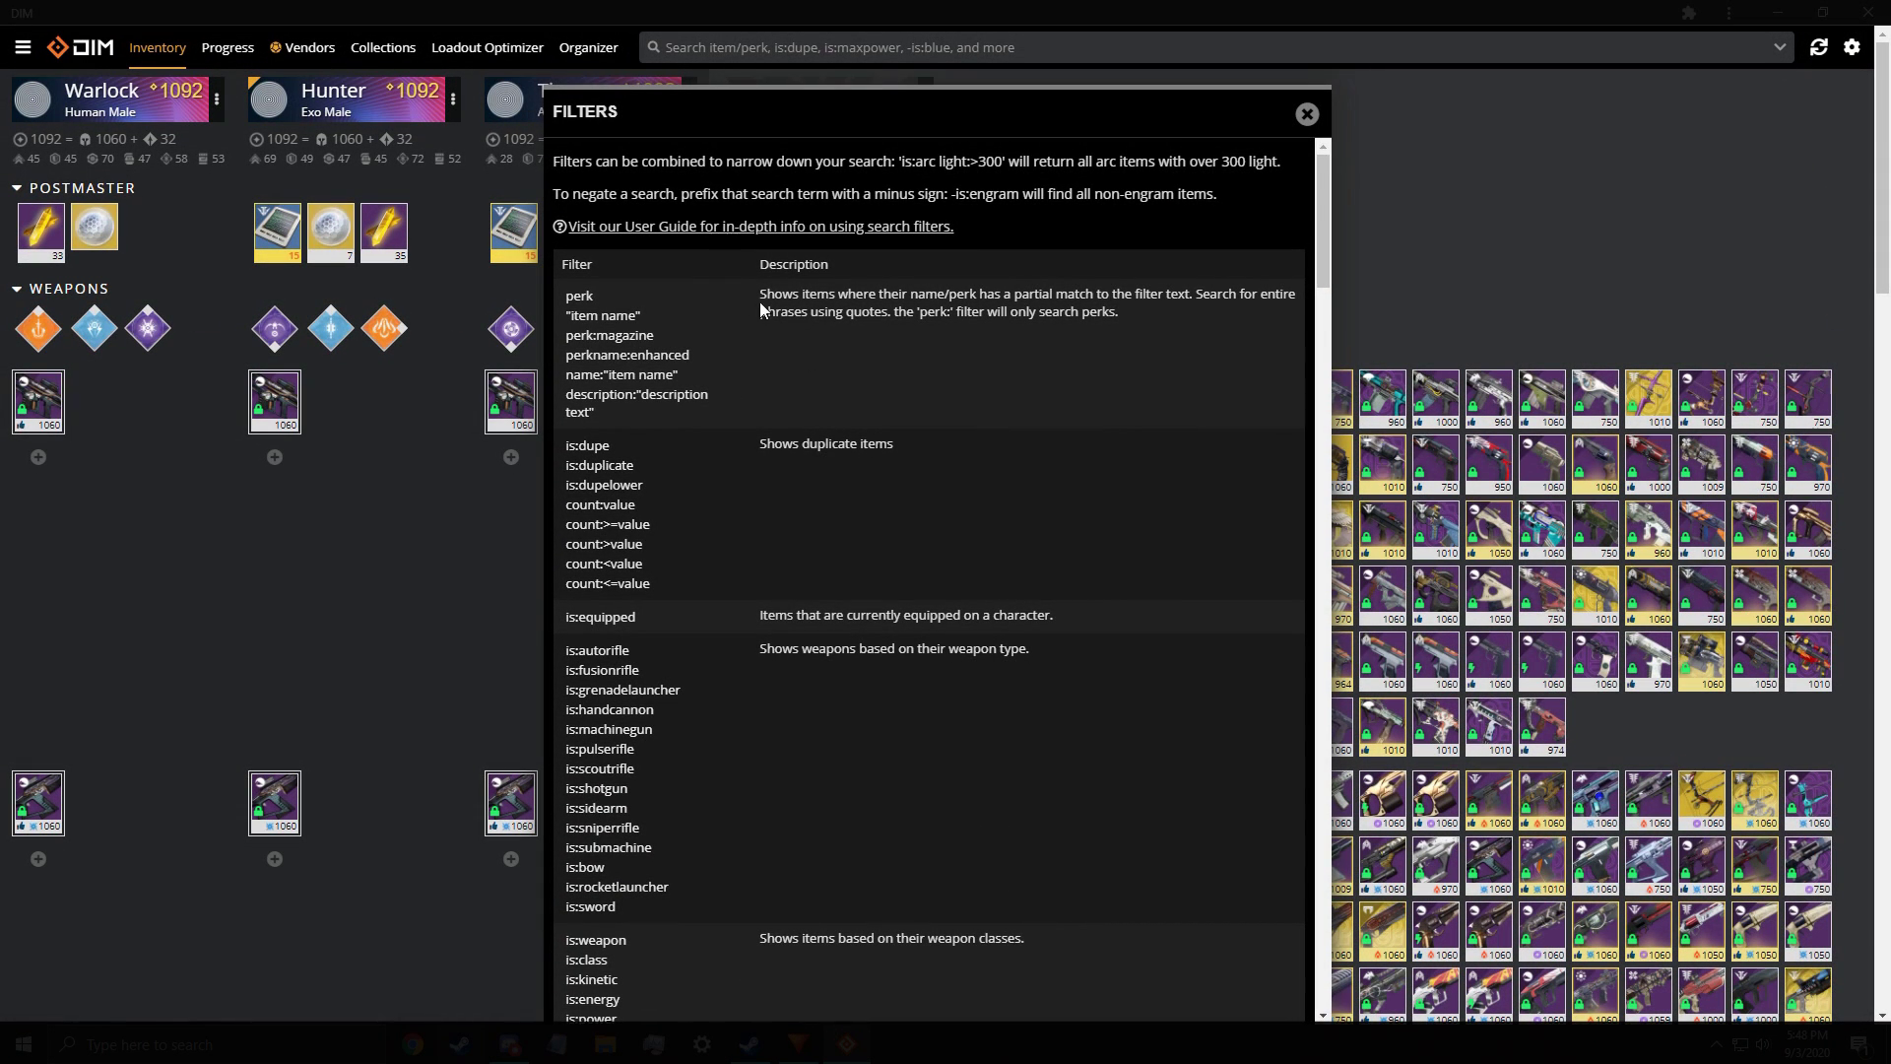
scroll(970, 509, "down", 5)
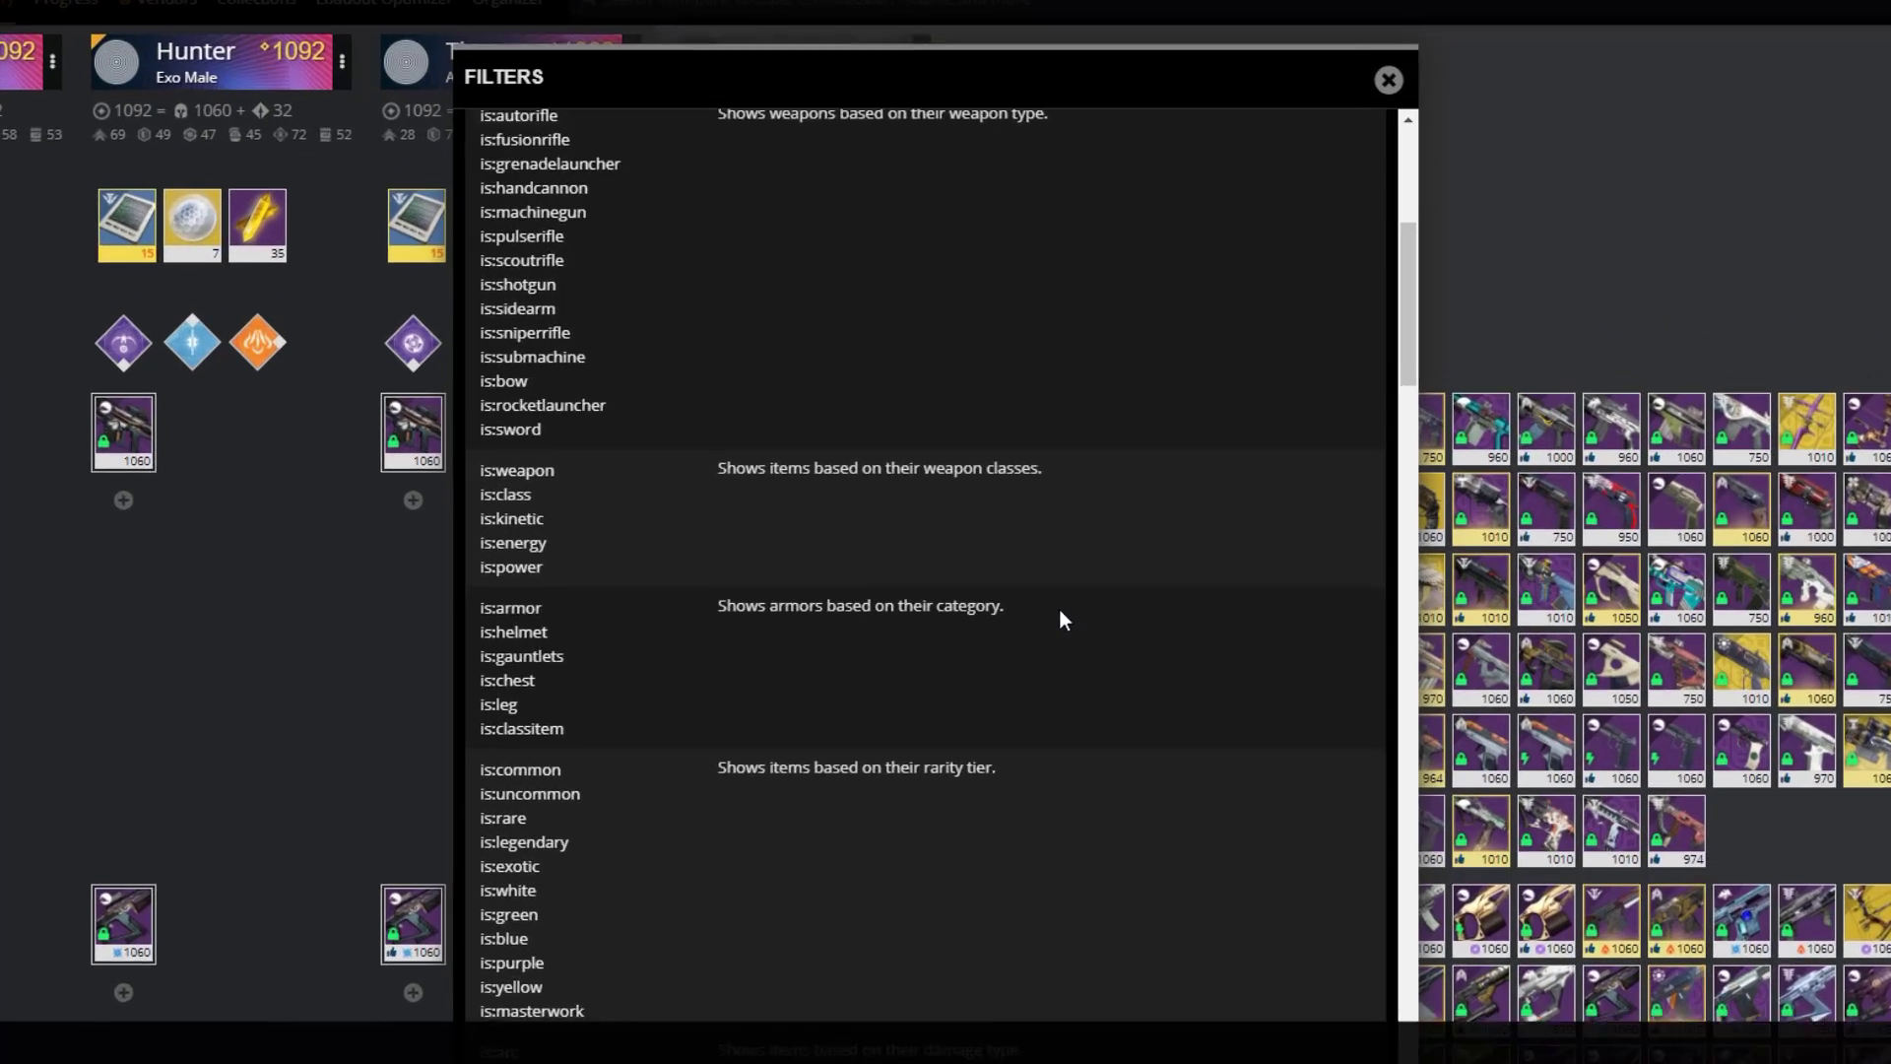
scroll(1062, 613, "down", 10)
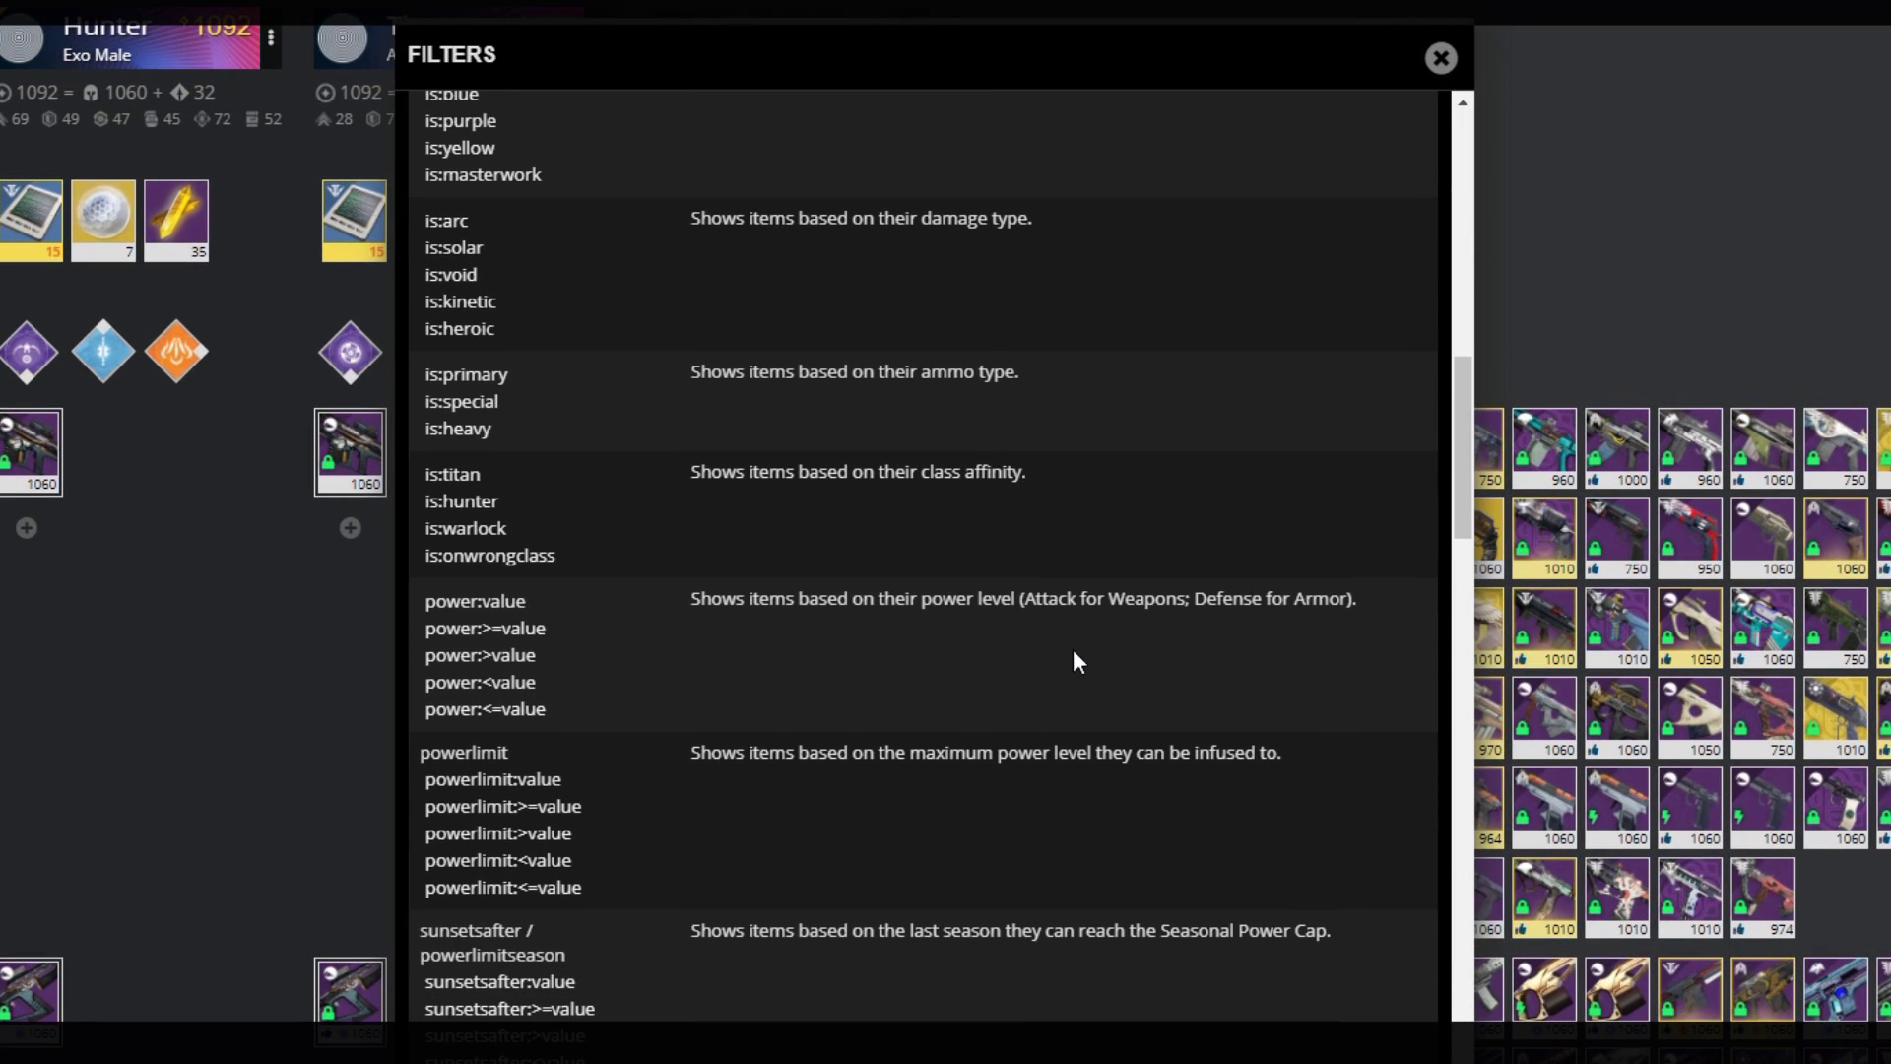
scroll(1074, 655, "down", 10)
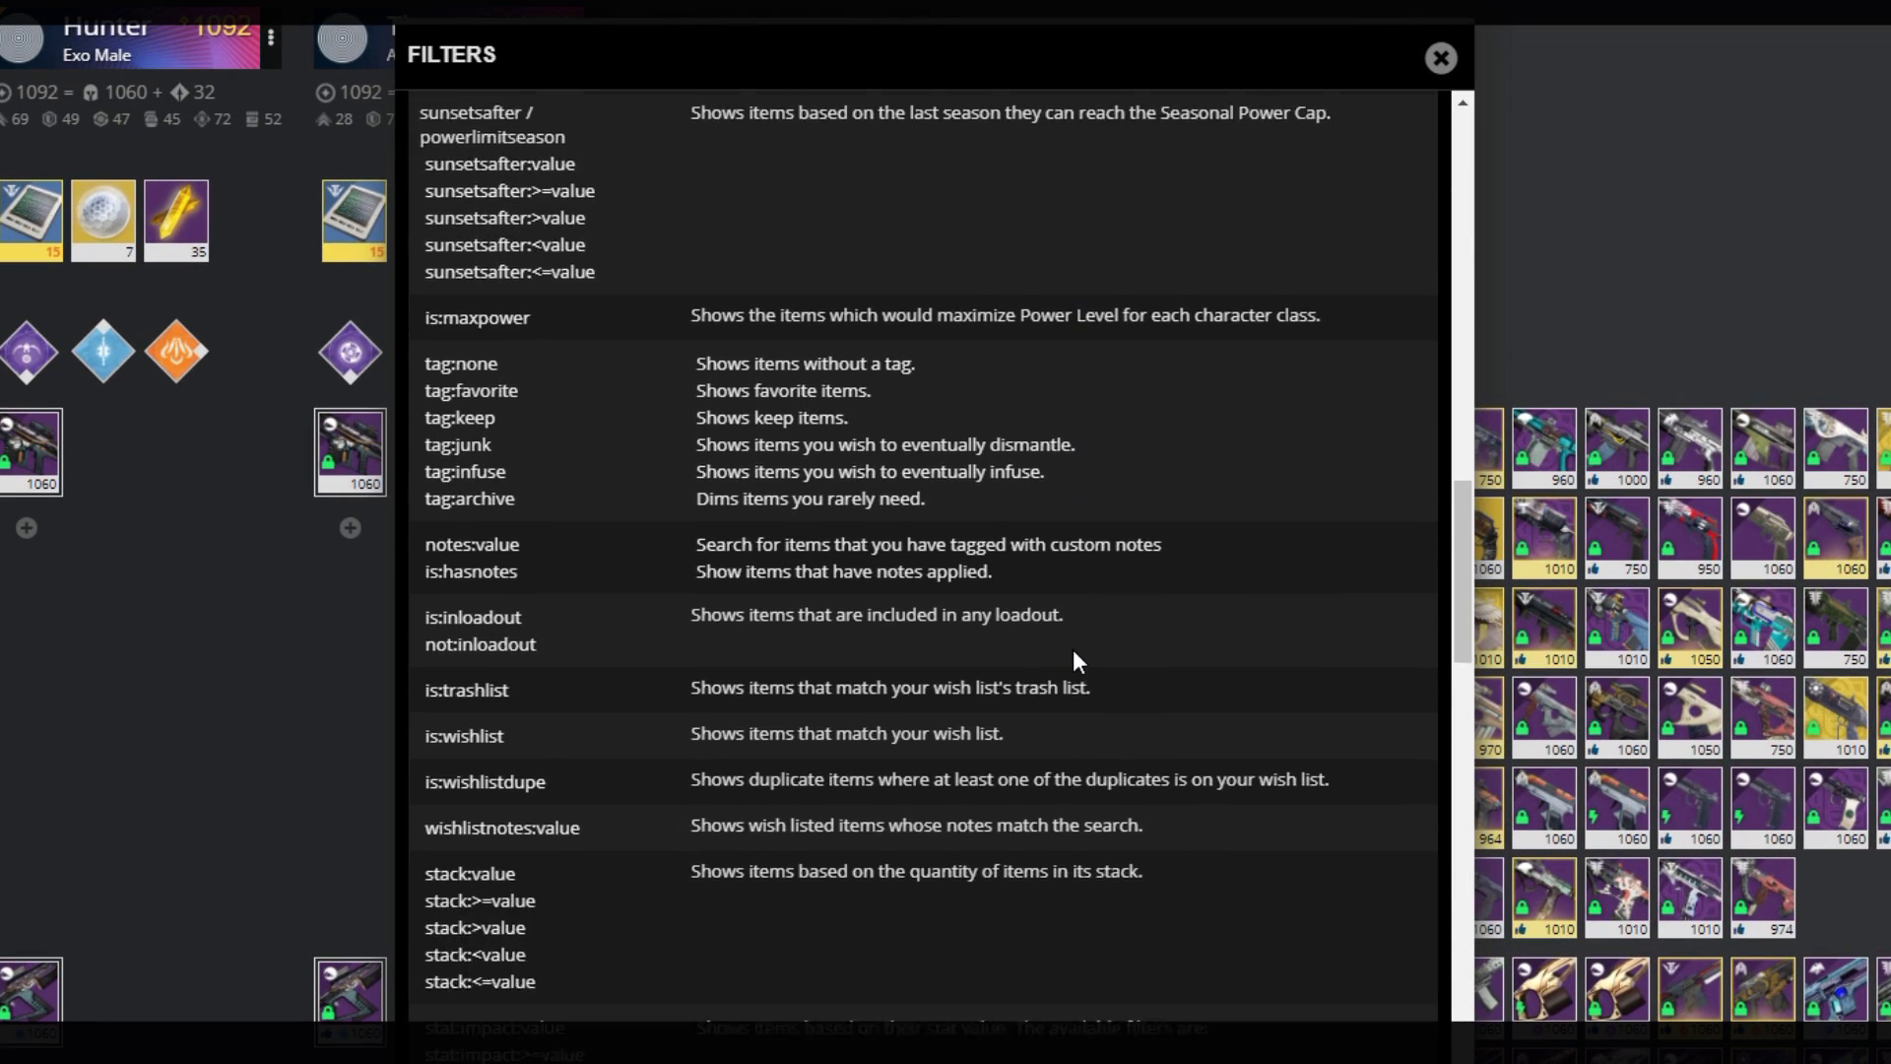
scroll(1072, 660, "down", 10)
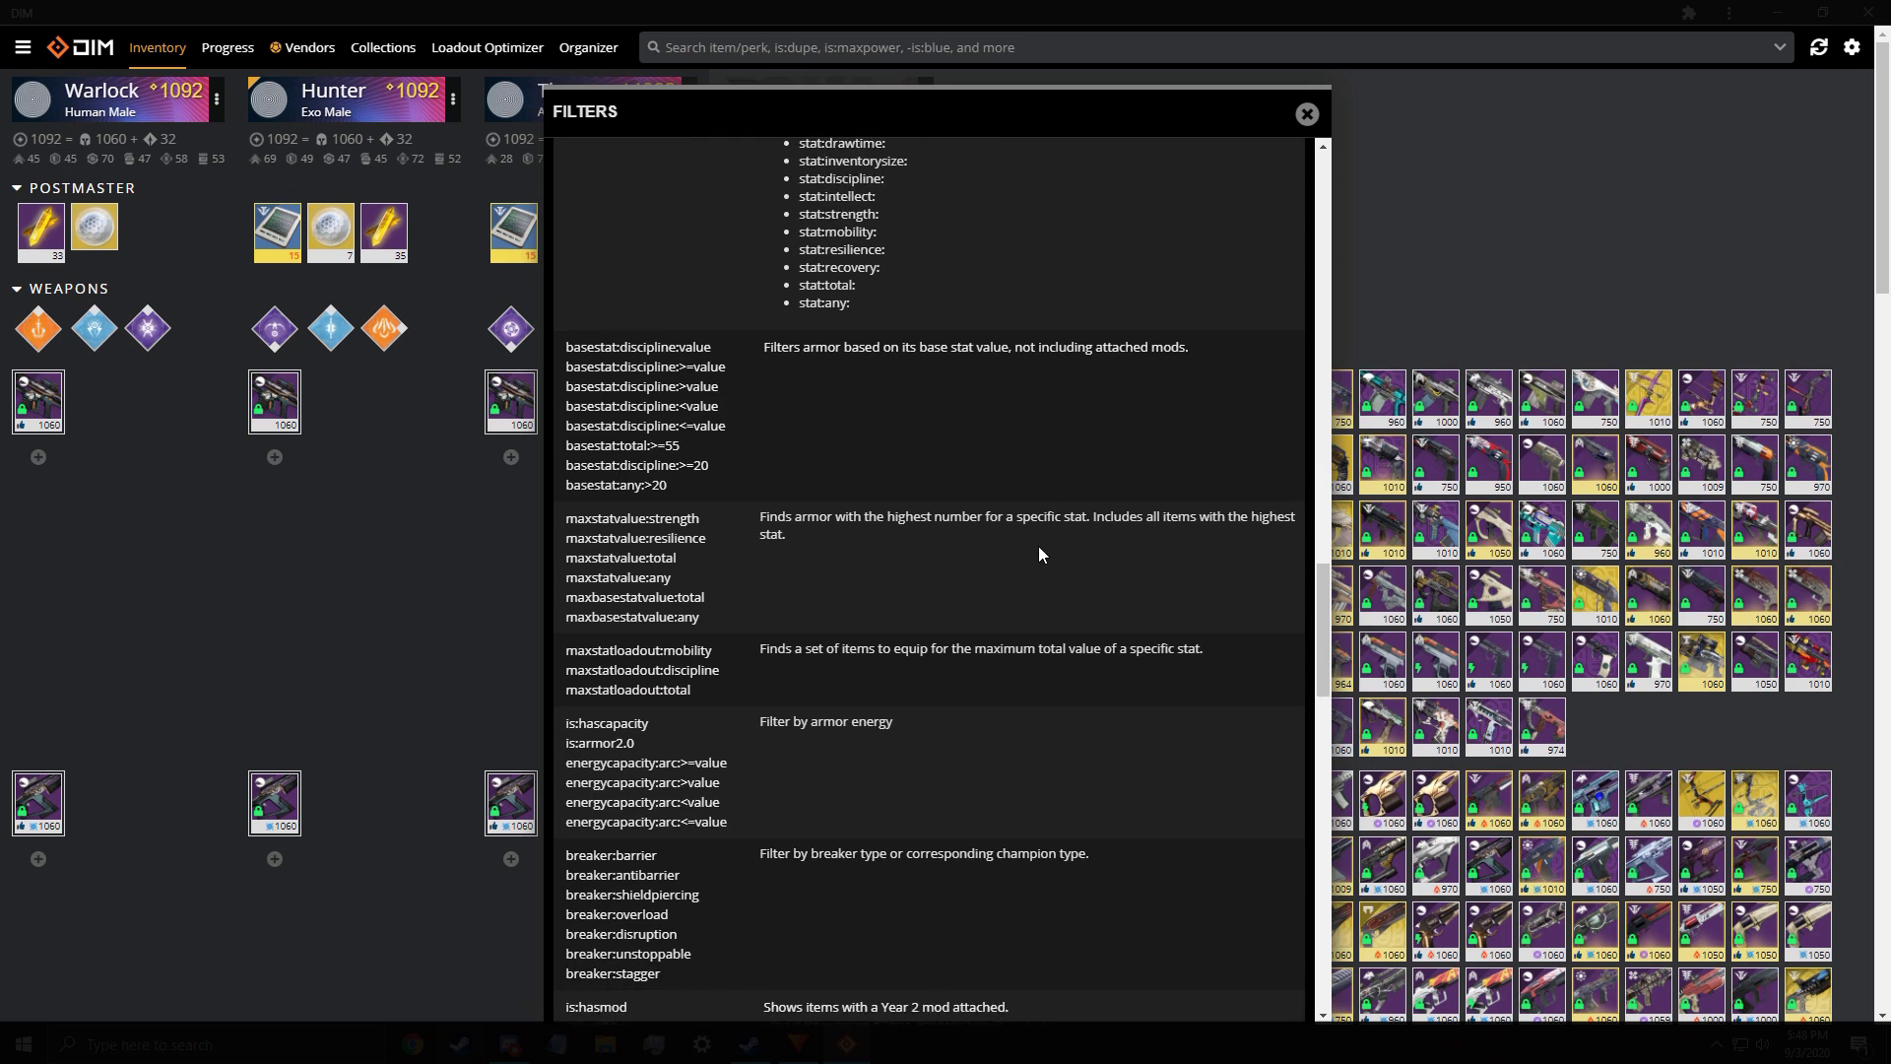
scroll(1039, 553, "down", 15)
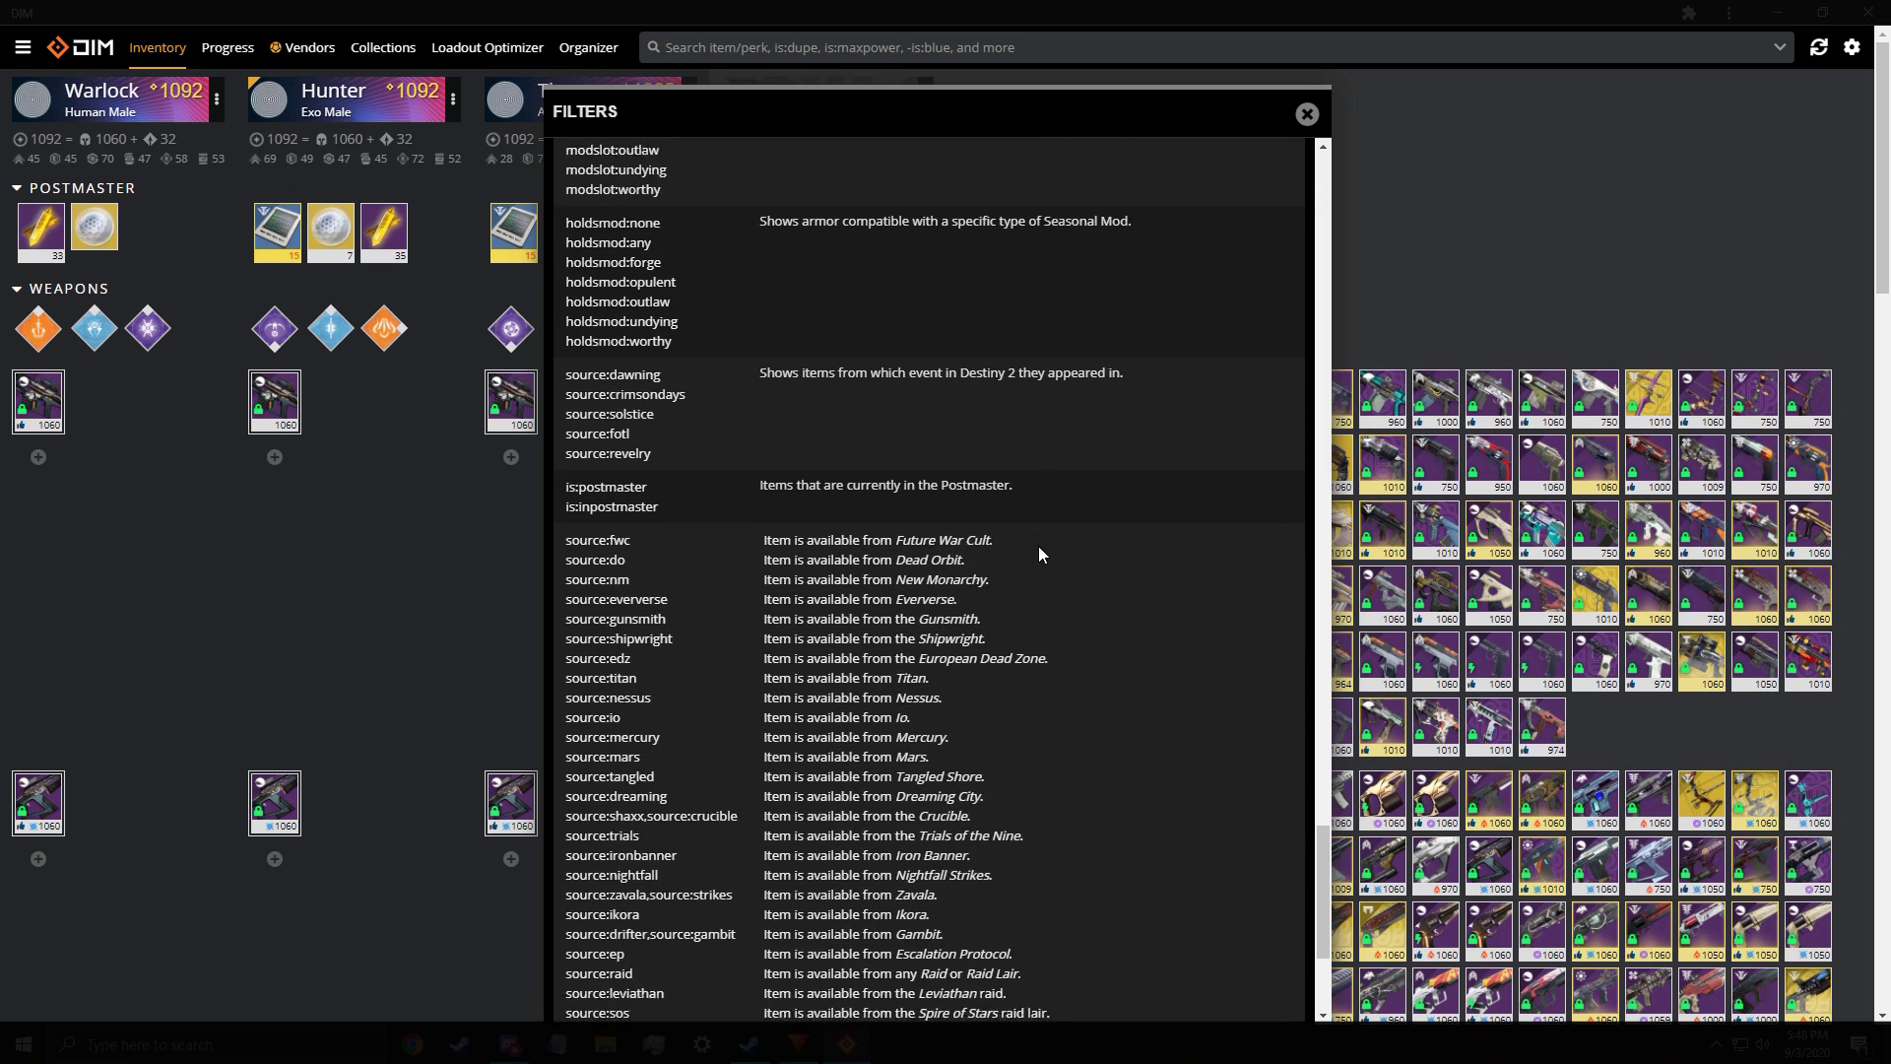
left_click(1307, 113)
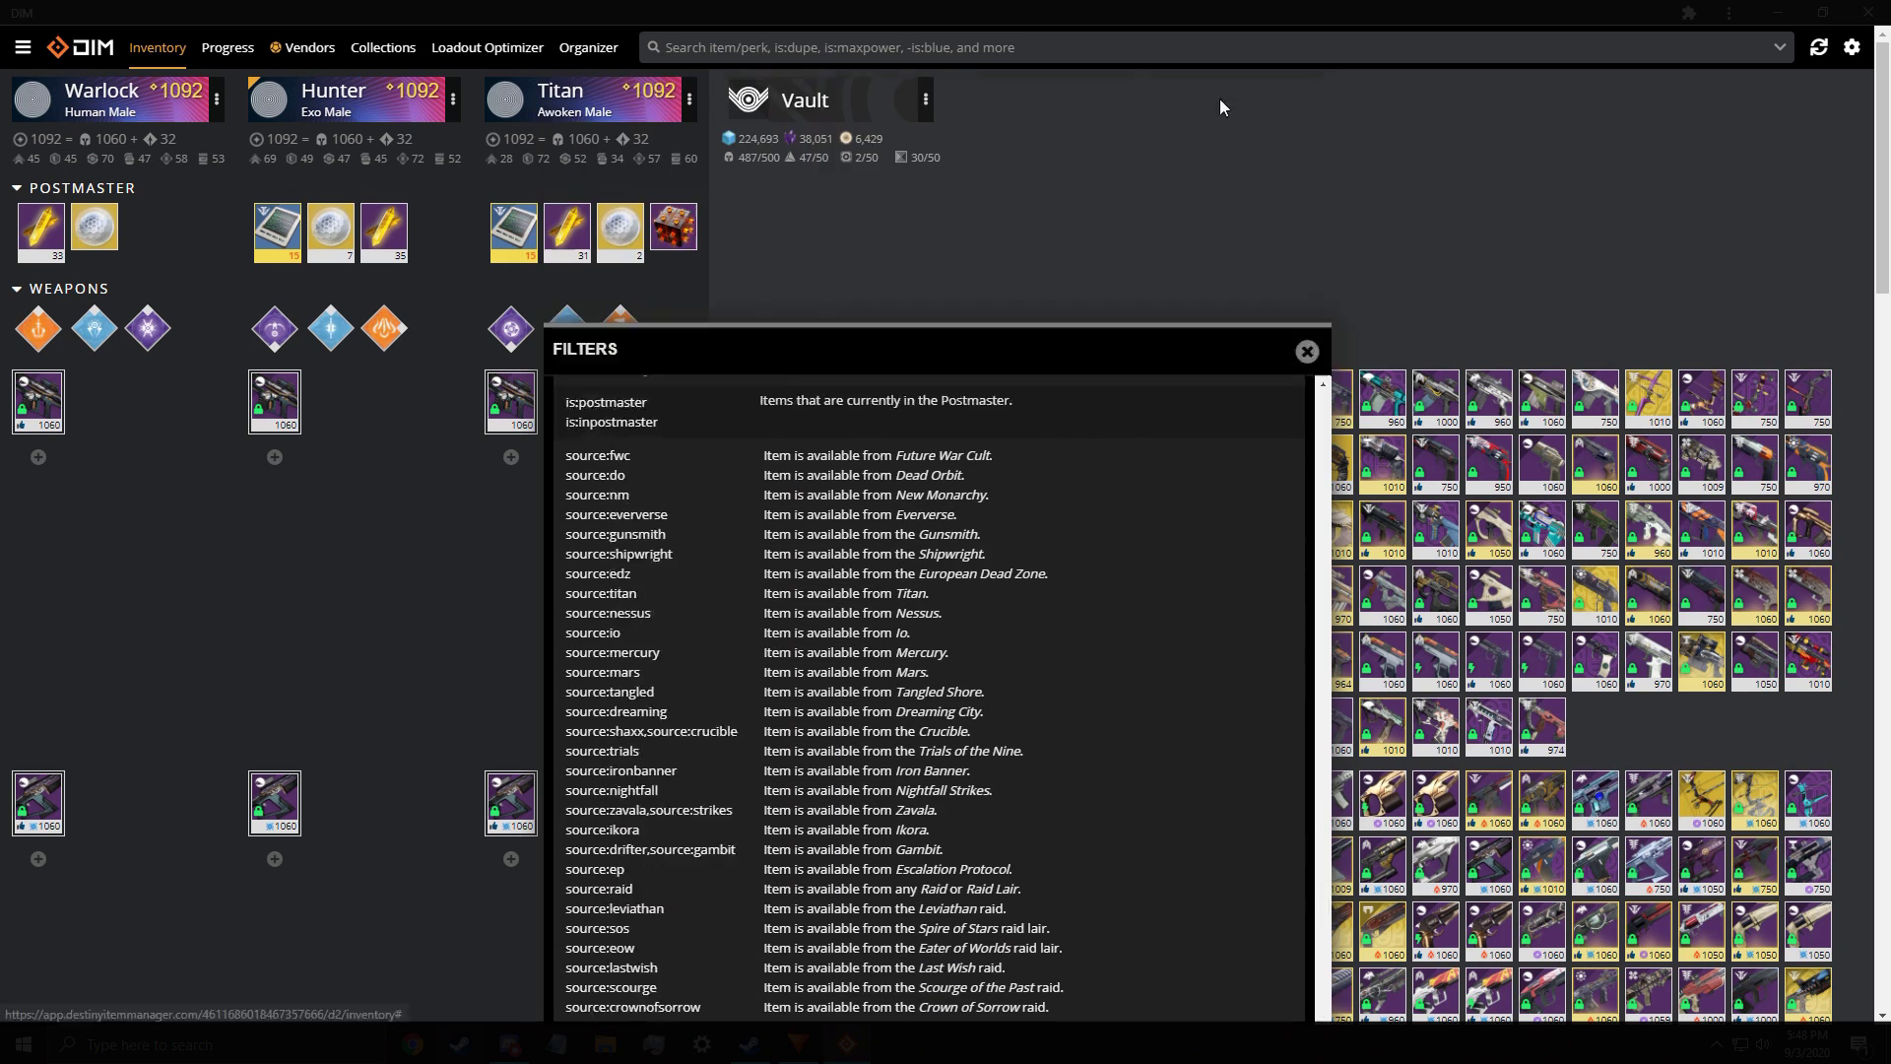
Filter the inventory with is:maxpower and examine the matching weapons and armor on each character
left_click(1035, 50)
type("is")
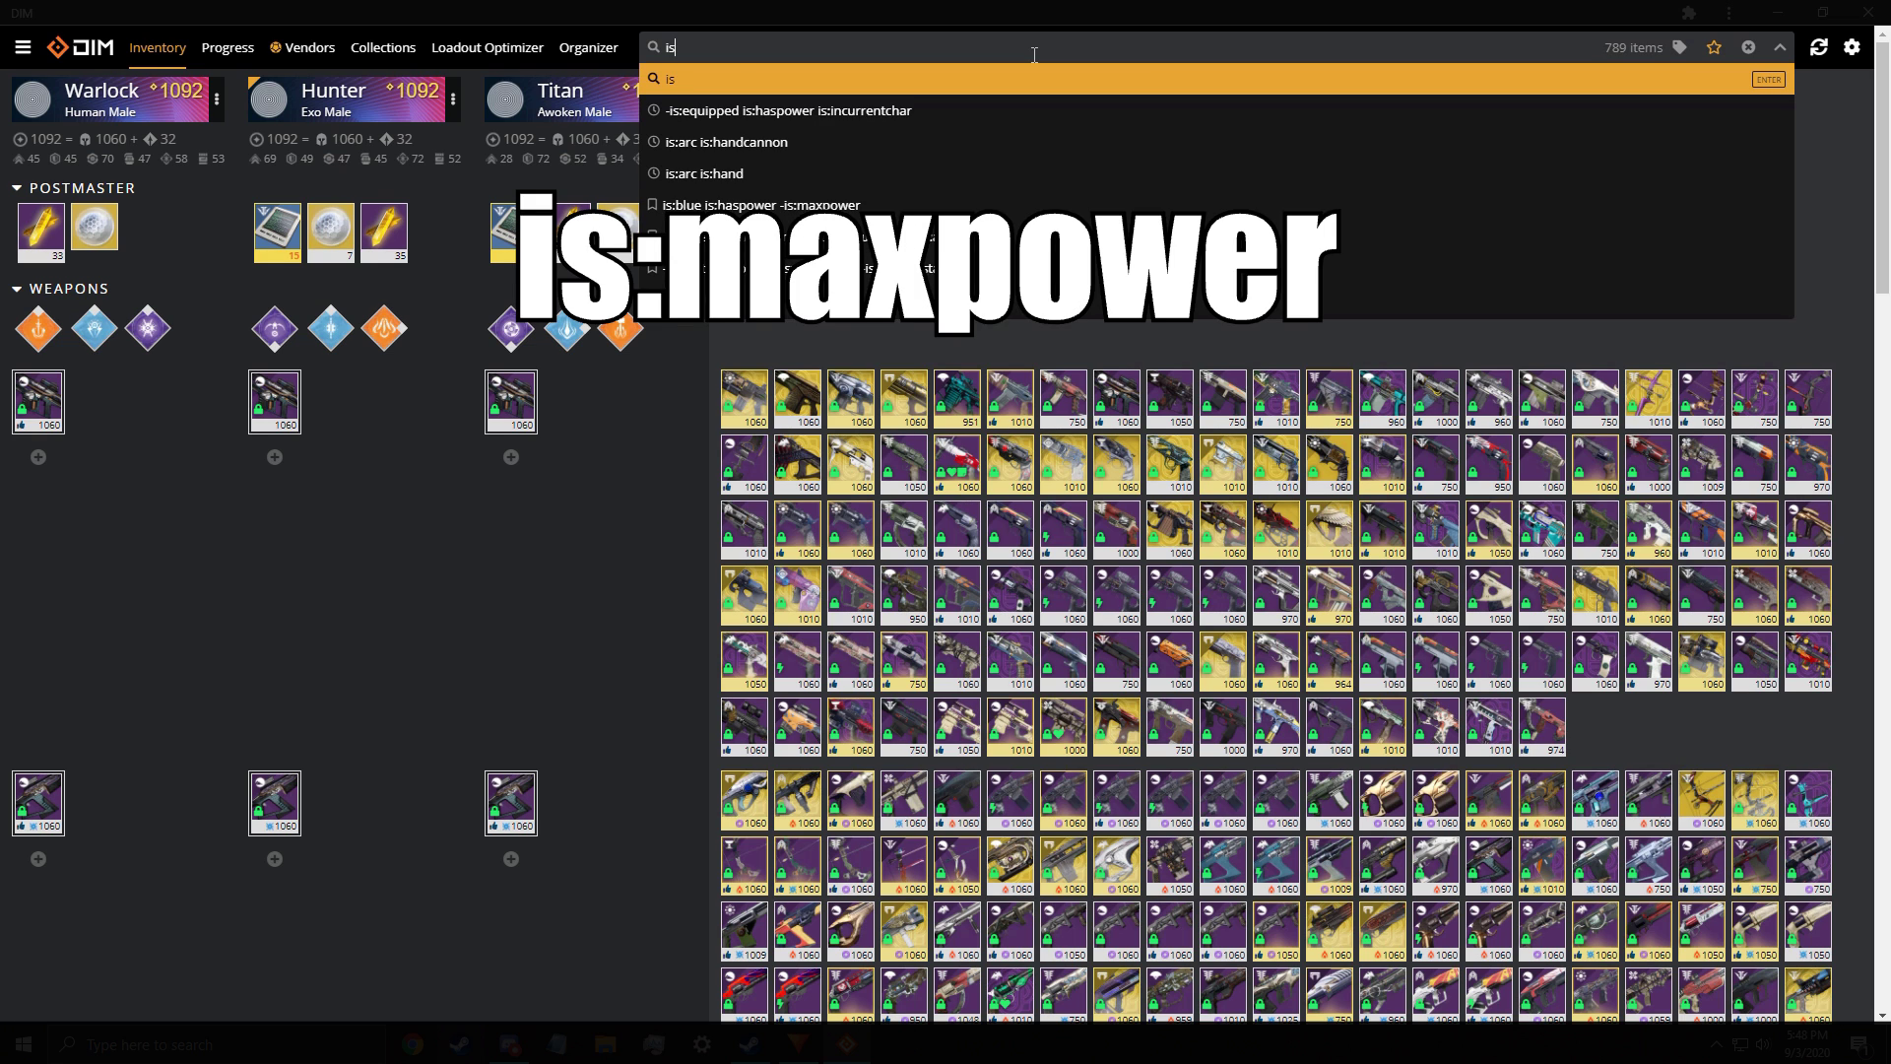
type(":maxpower")
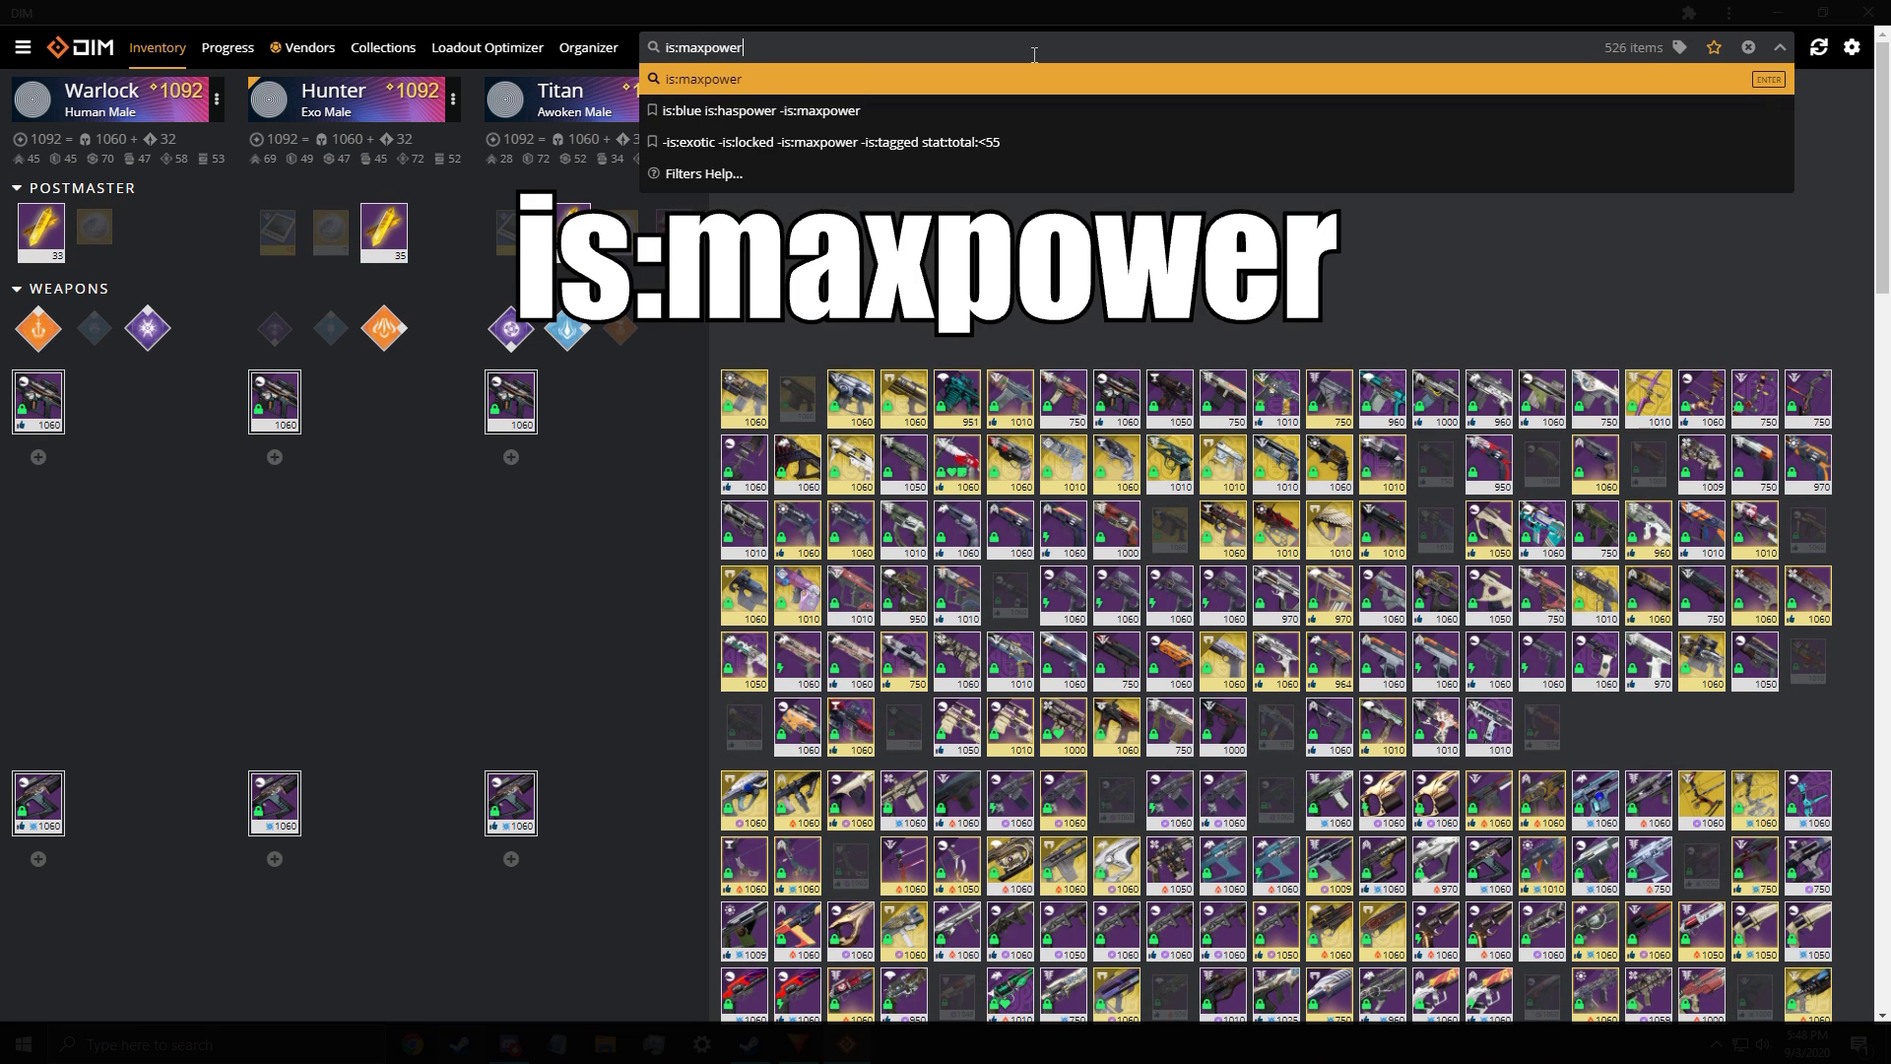
key("Return")
scroll(571, 433, "down", 5)
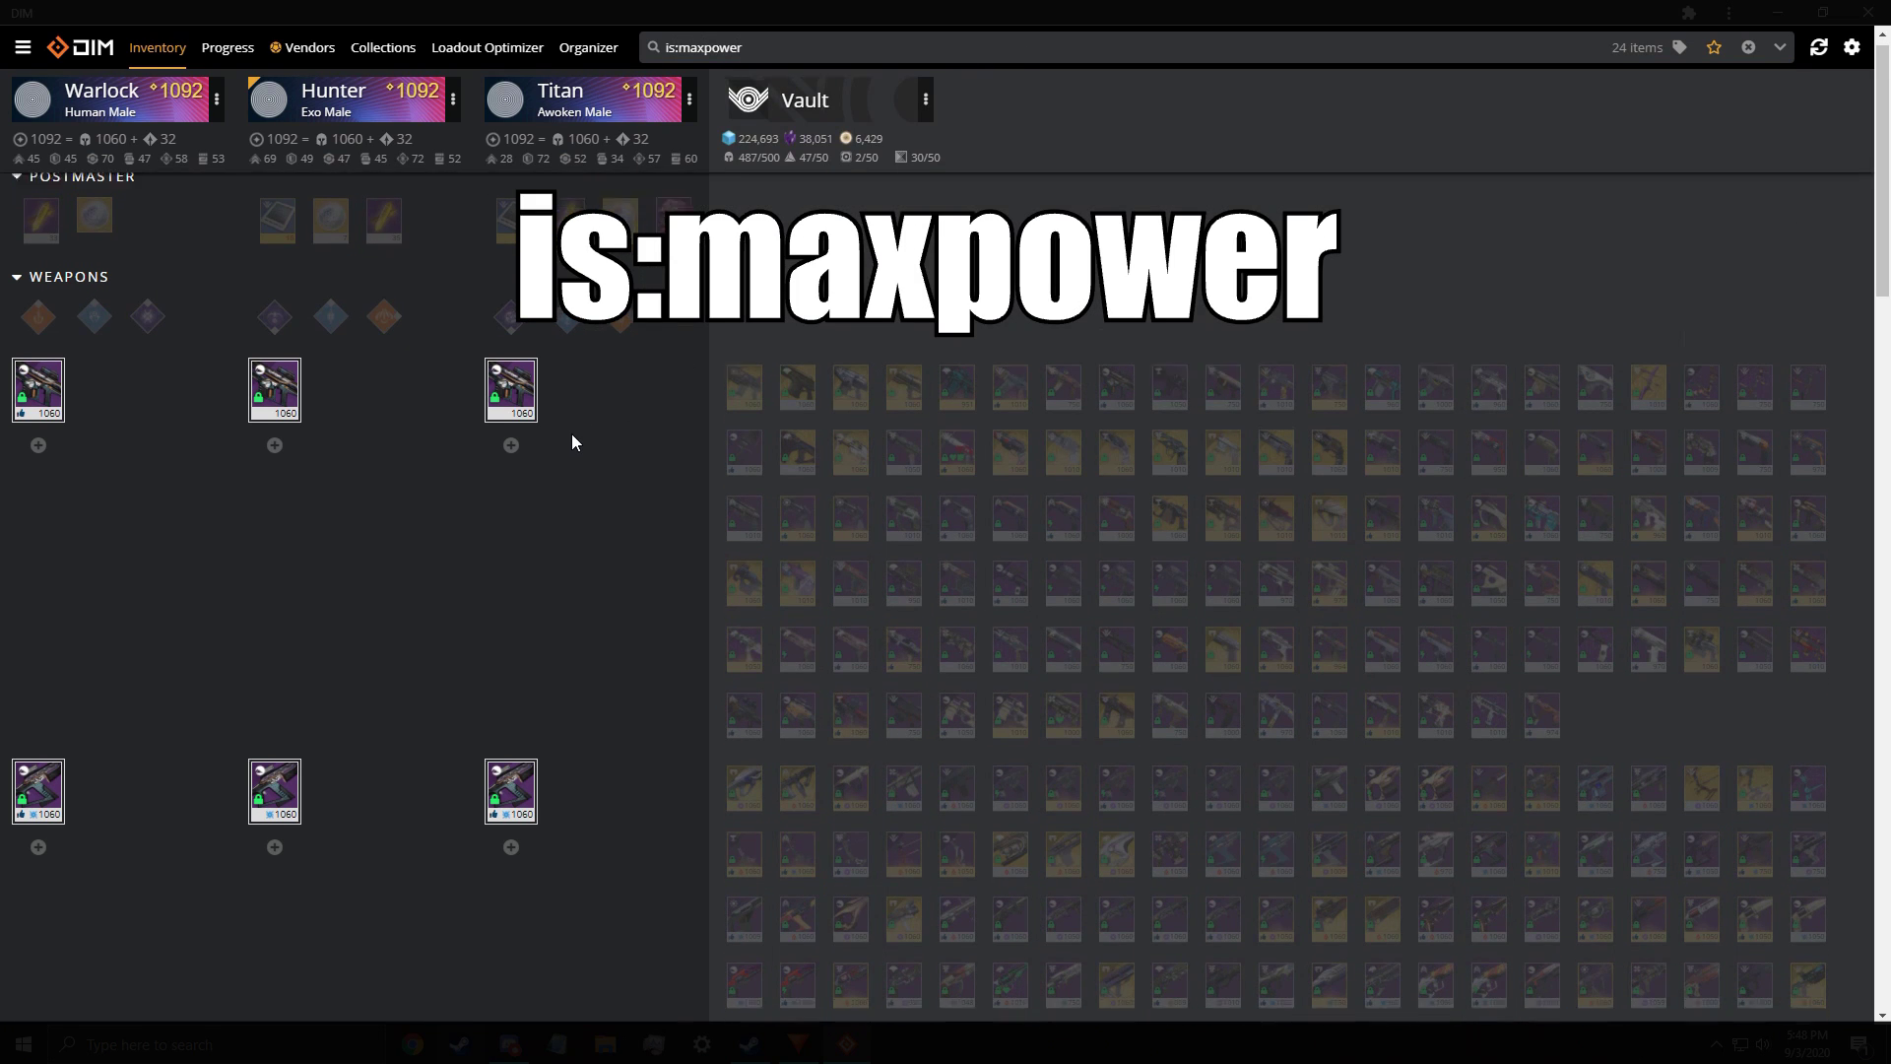
scroll(615, 454, "down", 8)
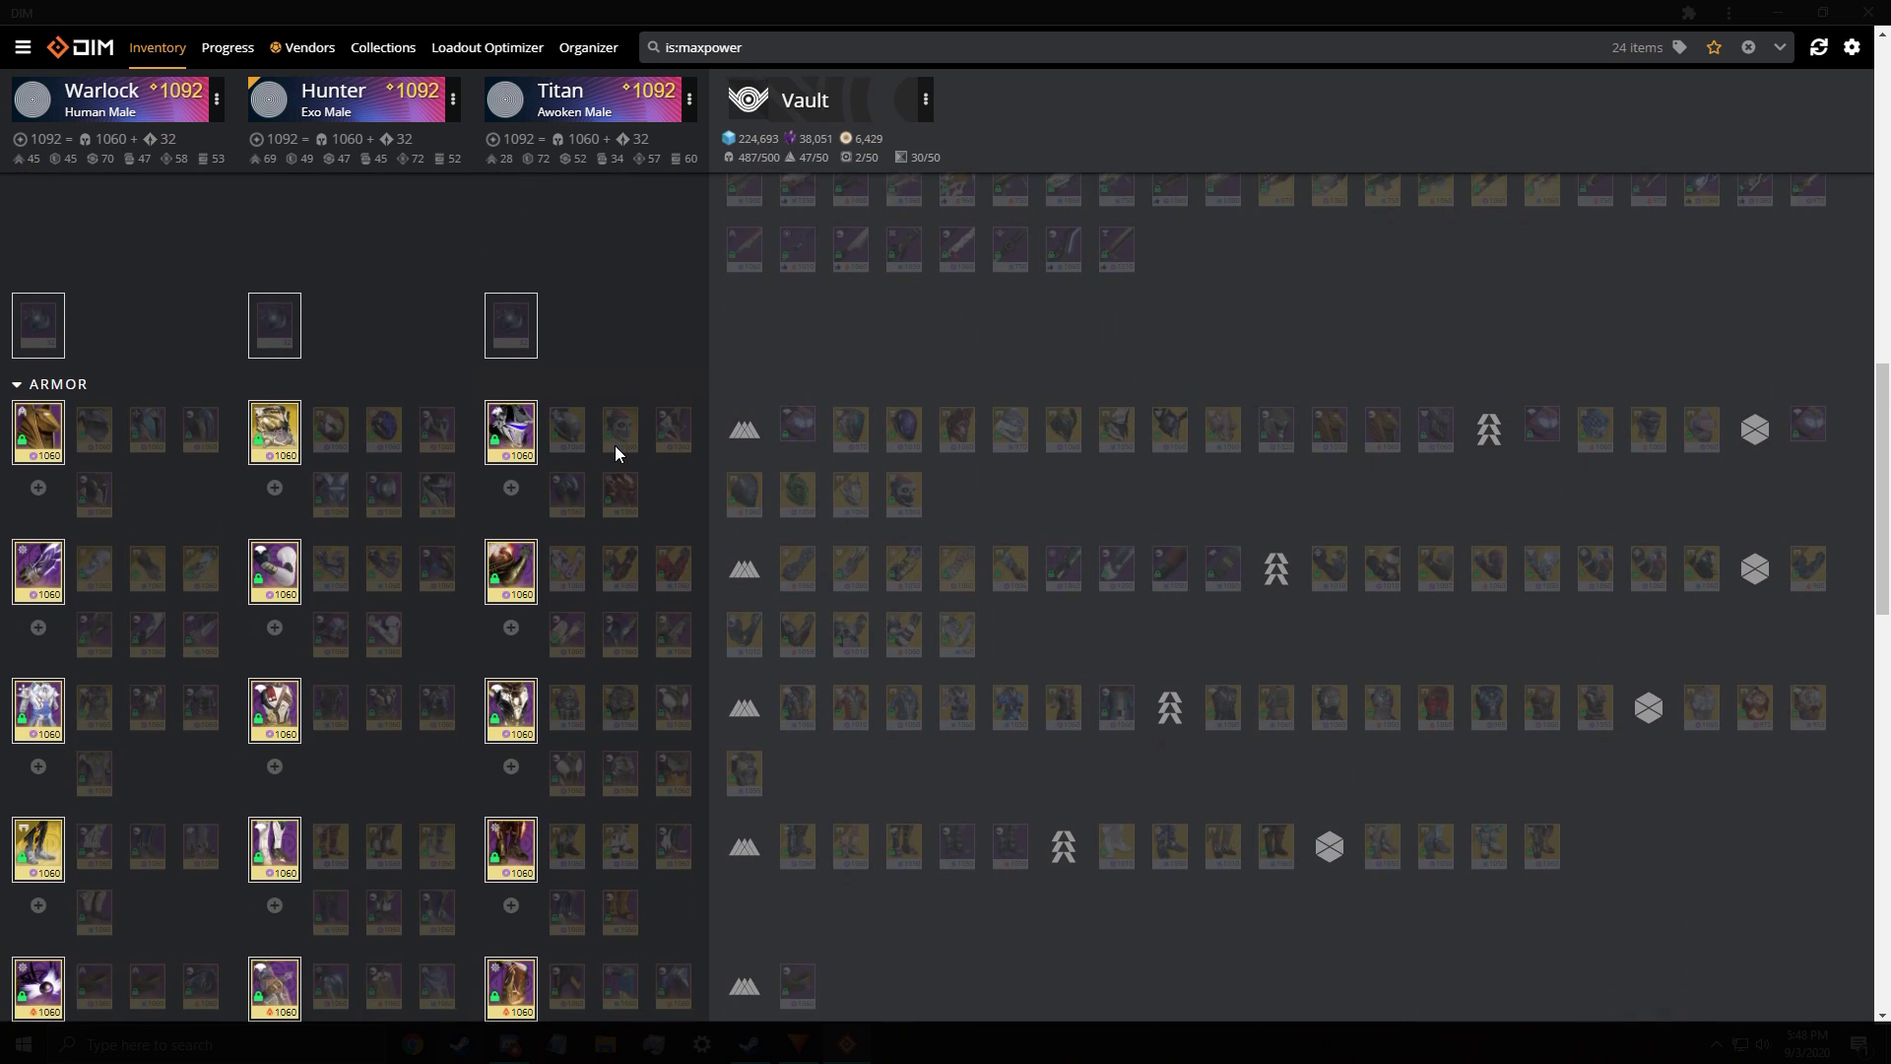
Open the Hunter's maximum gear power breakdown to examine the highest-power item in each slot
scroll(611, 492, "up", 7)
scroll(607, 530, "up", 8)
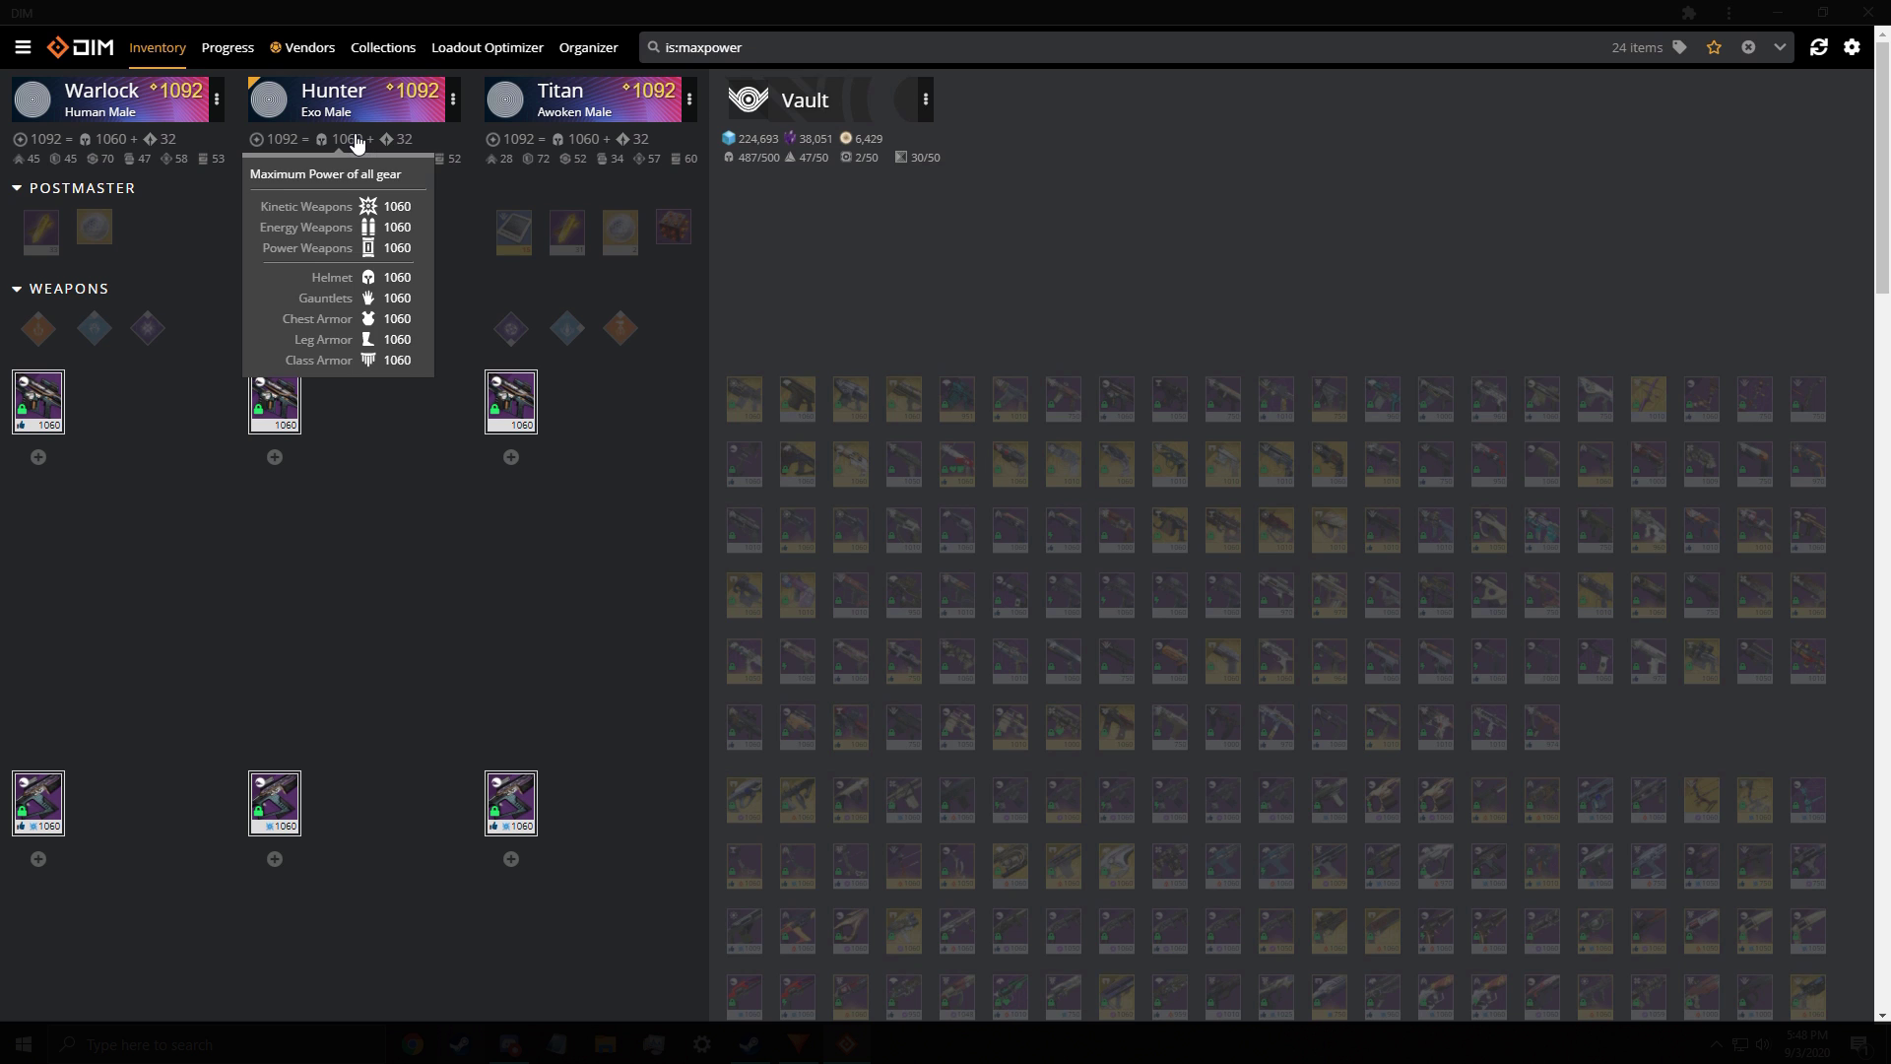
left_click(355, 145)
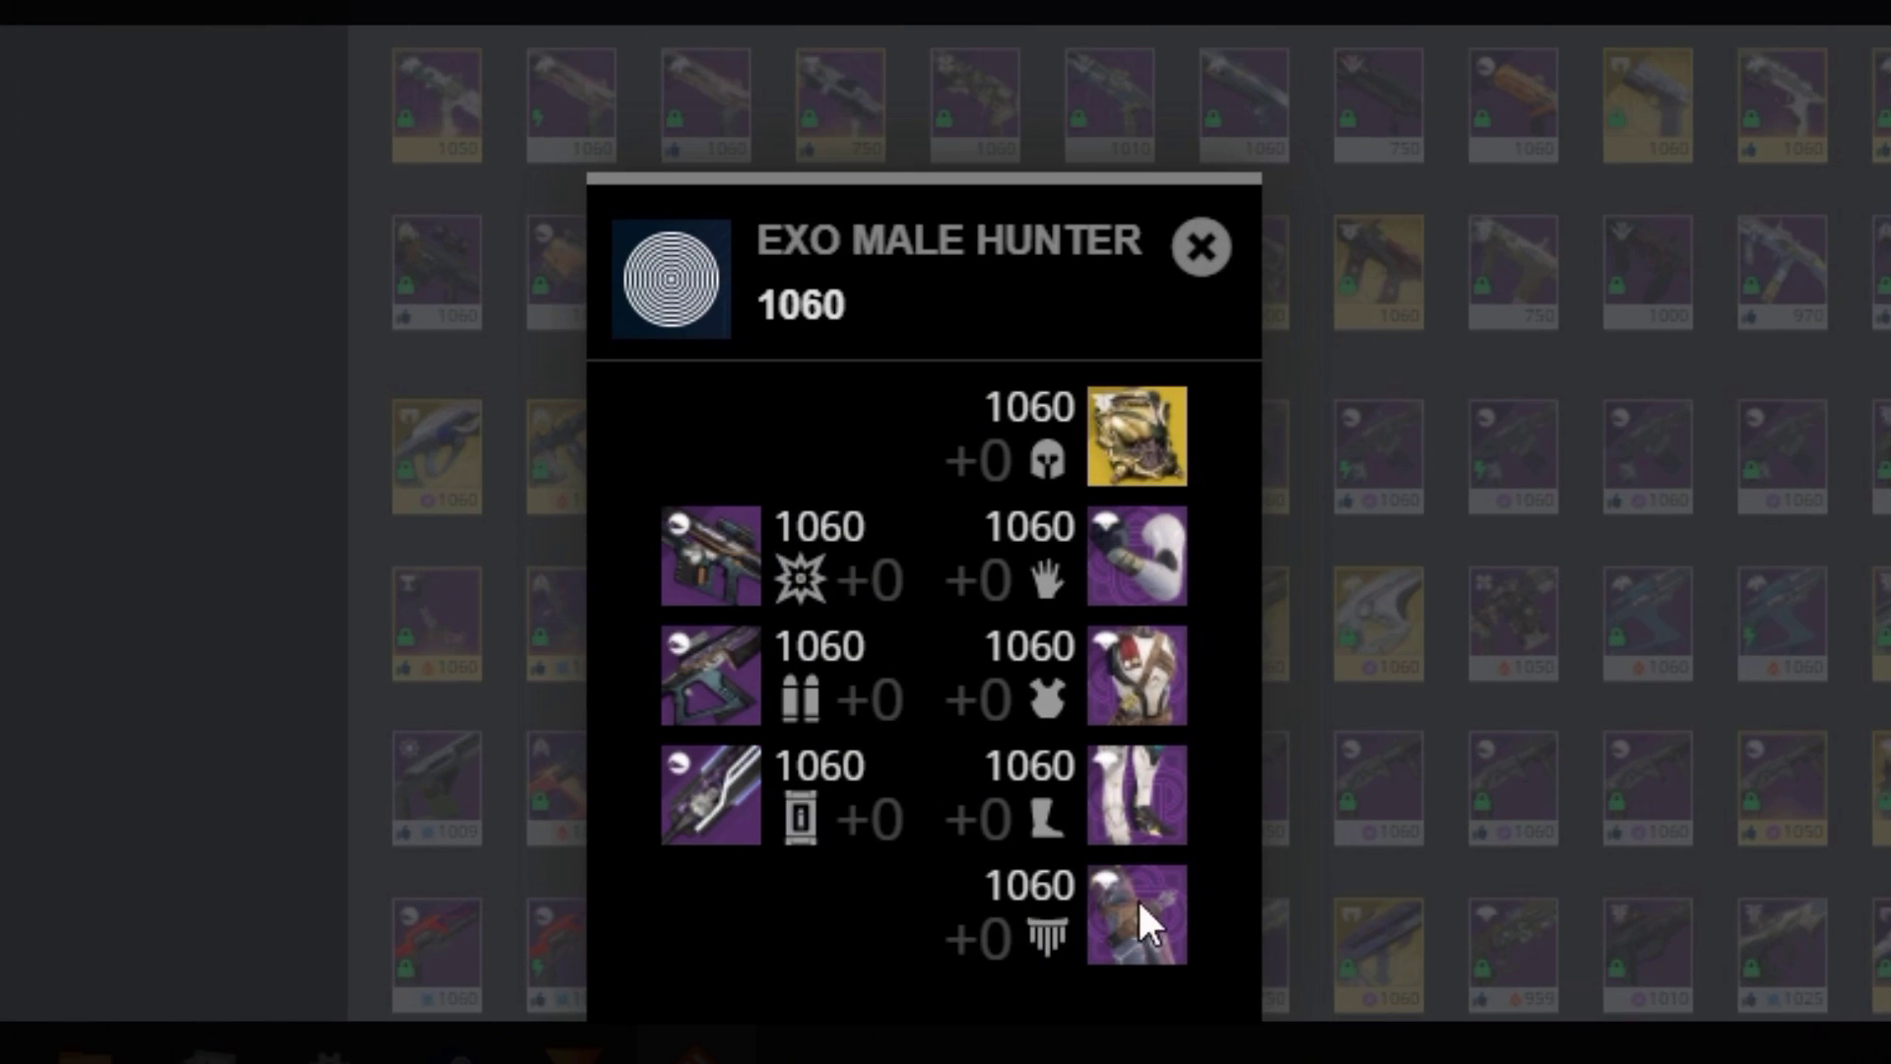
Close the Hunter's power breakdown, filter the inventory with is:arc and examine the matching weapons in the vault
key("Escape")
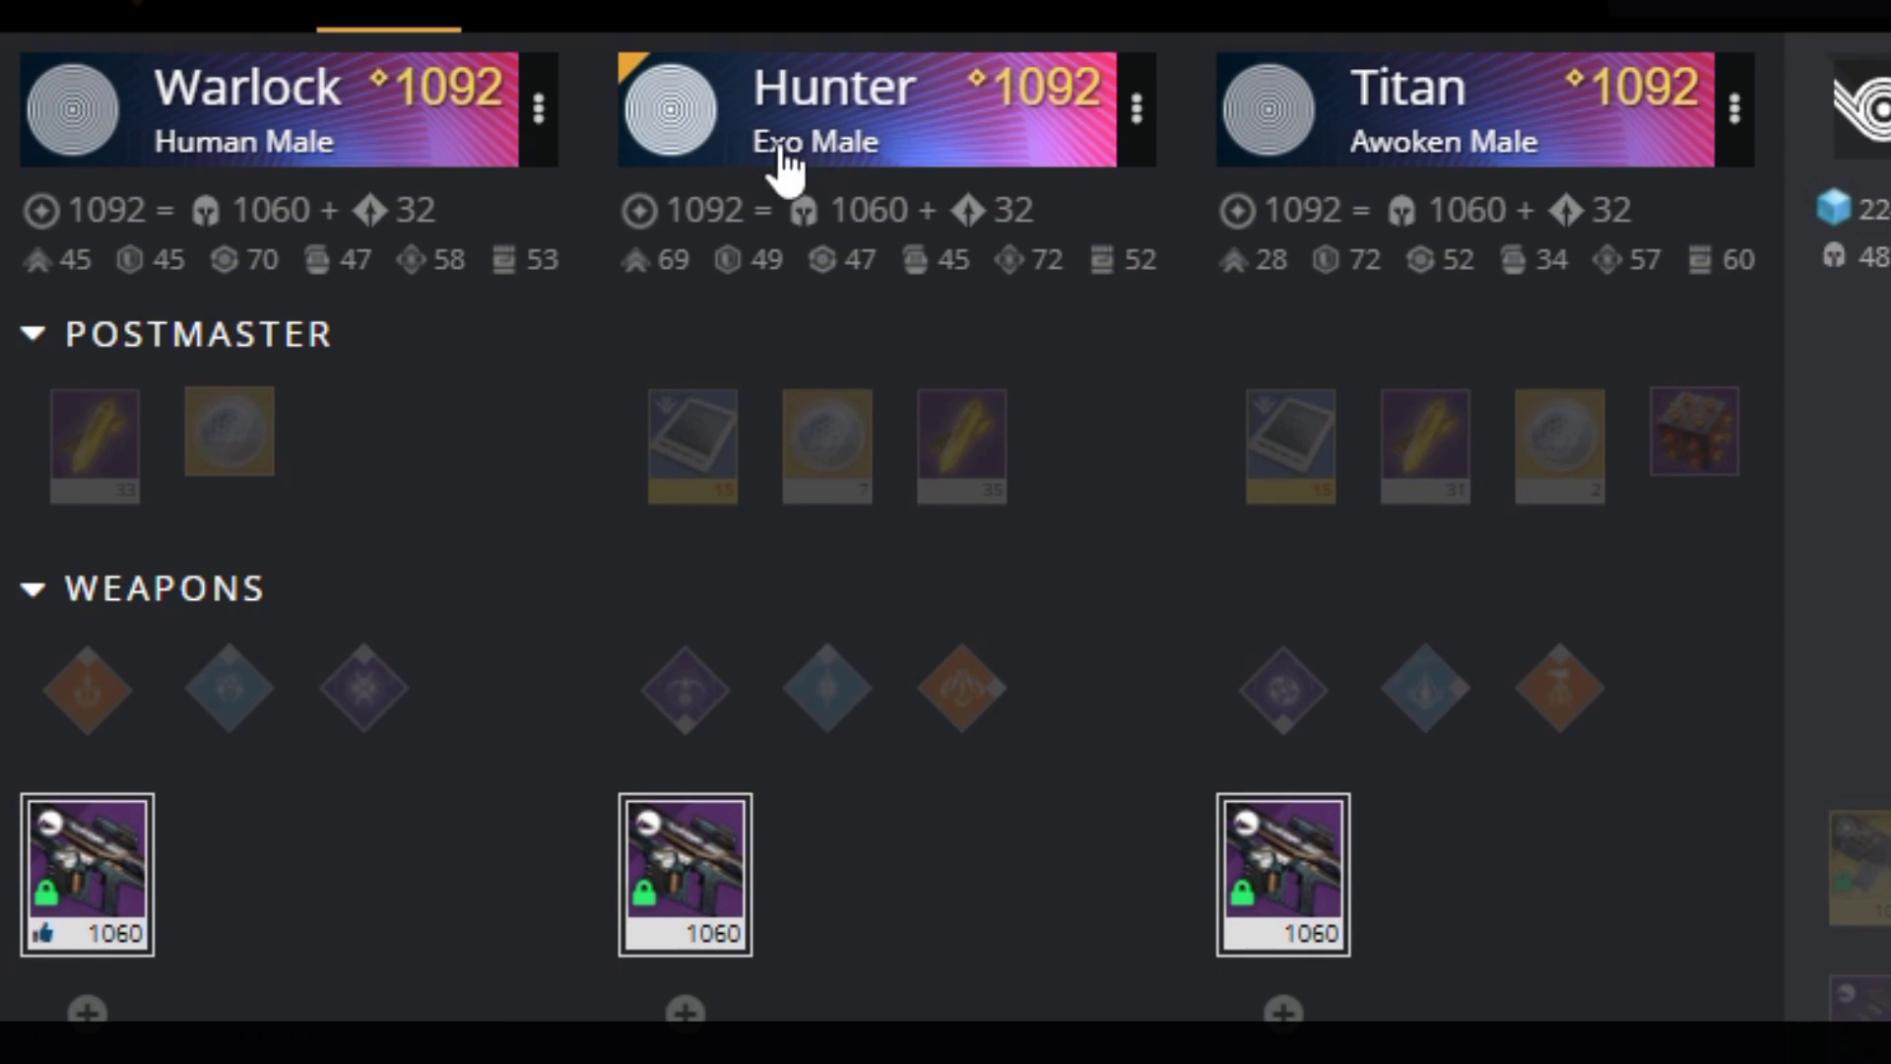
left_click(345, 138)
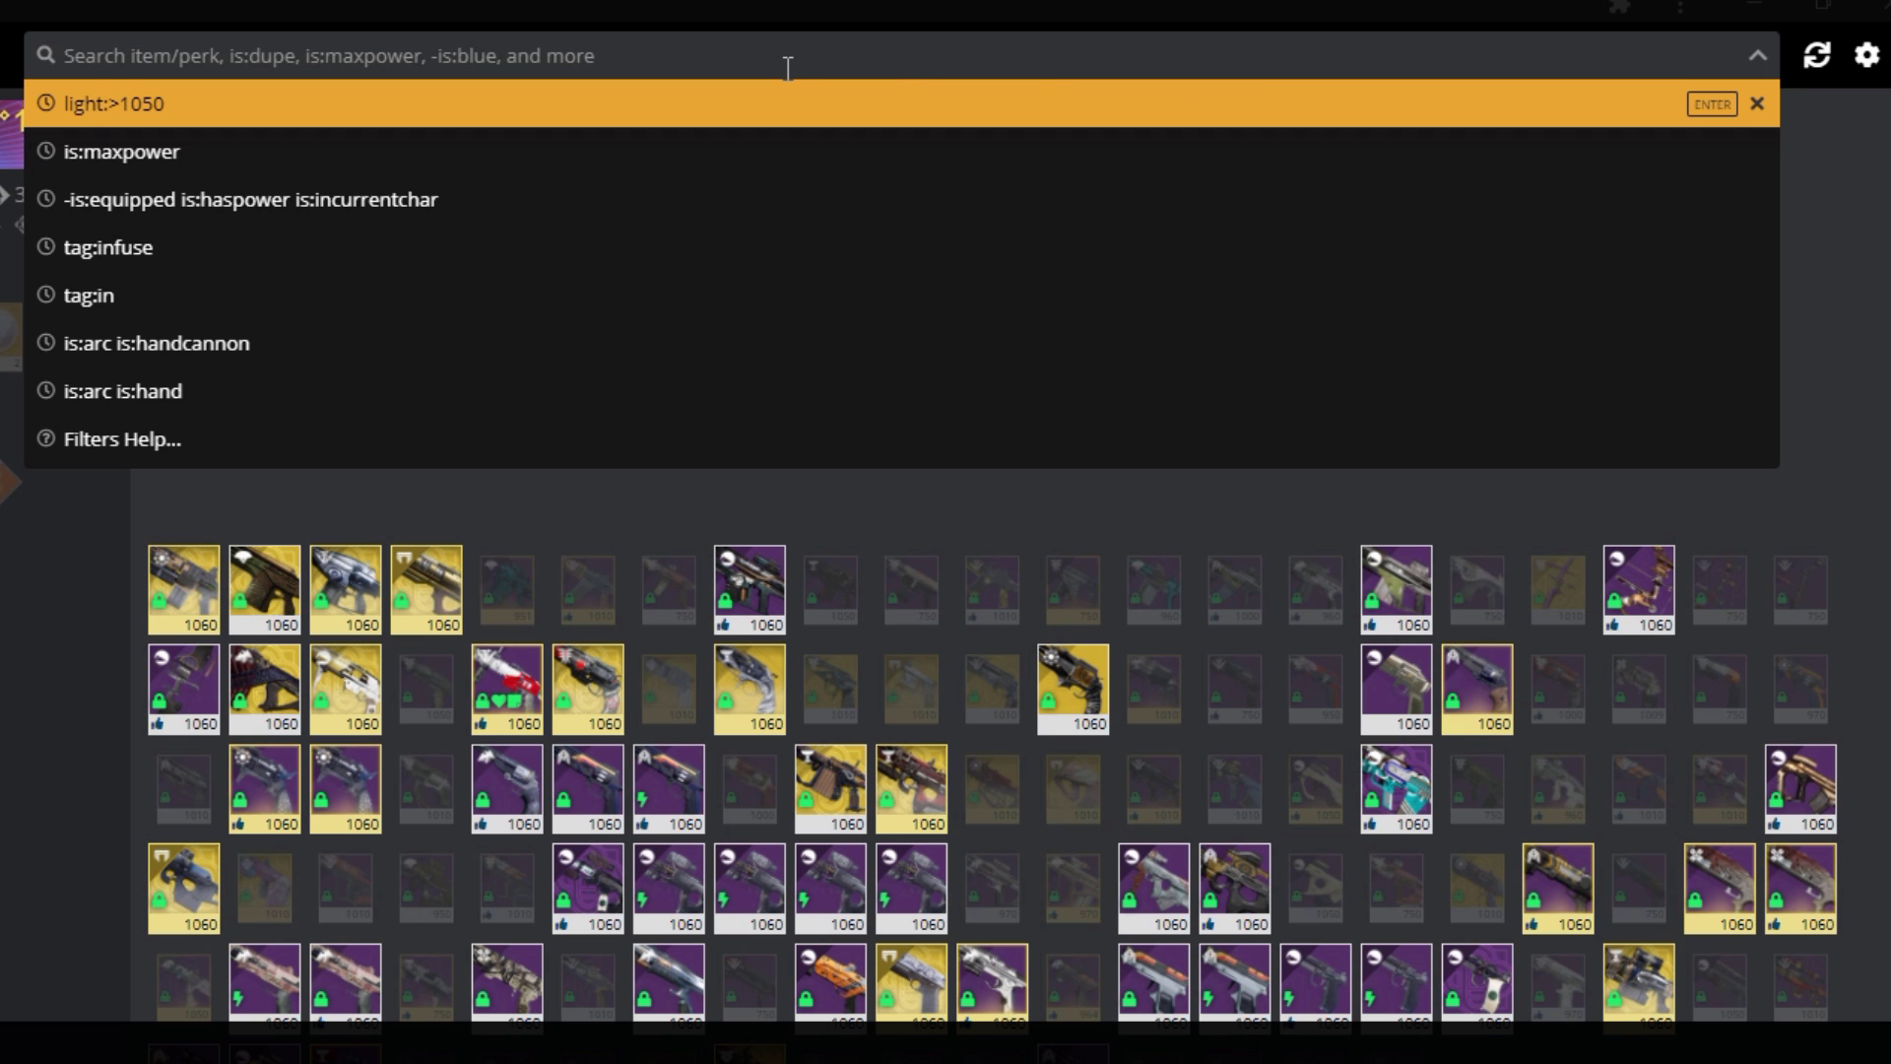
type("is:arc")
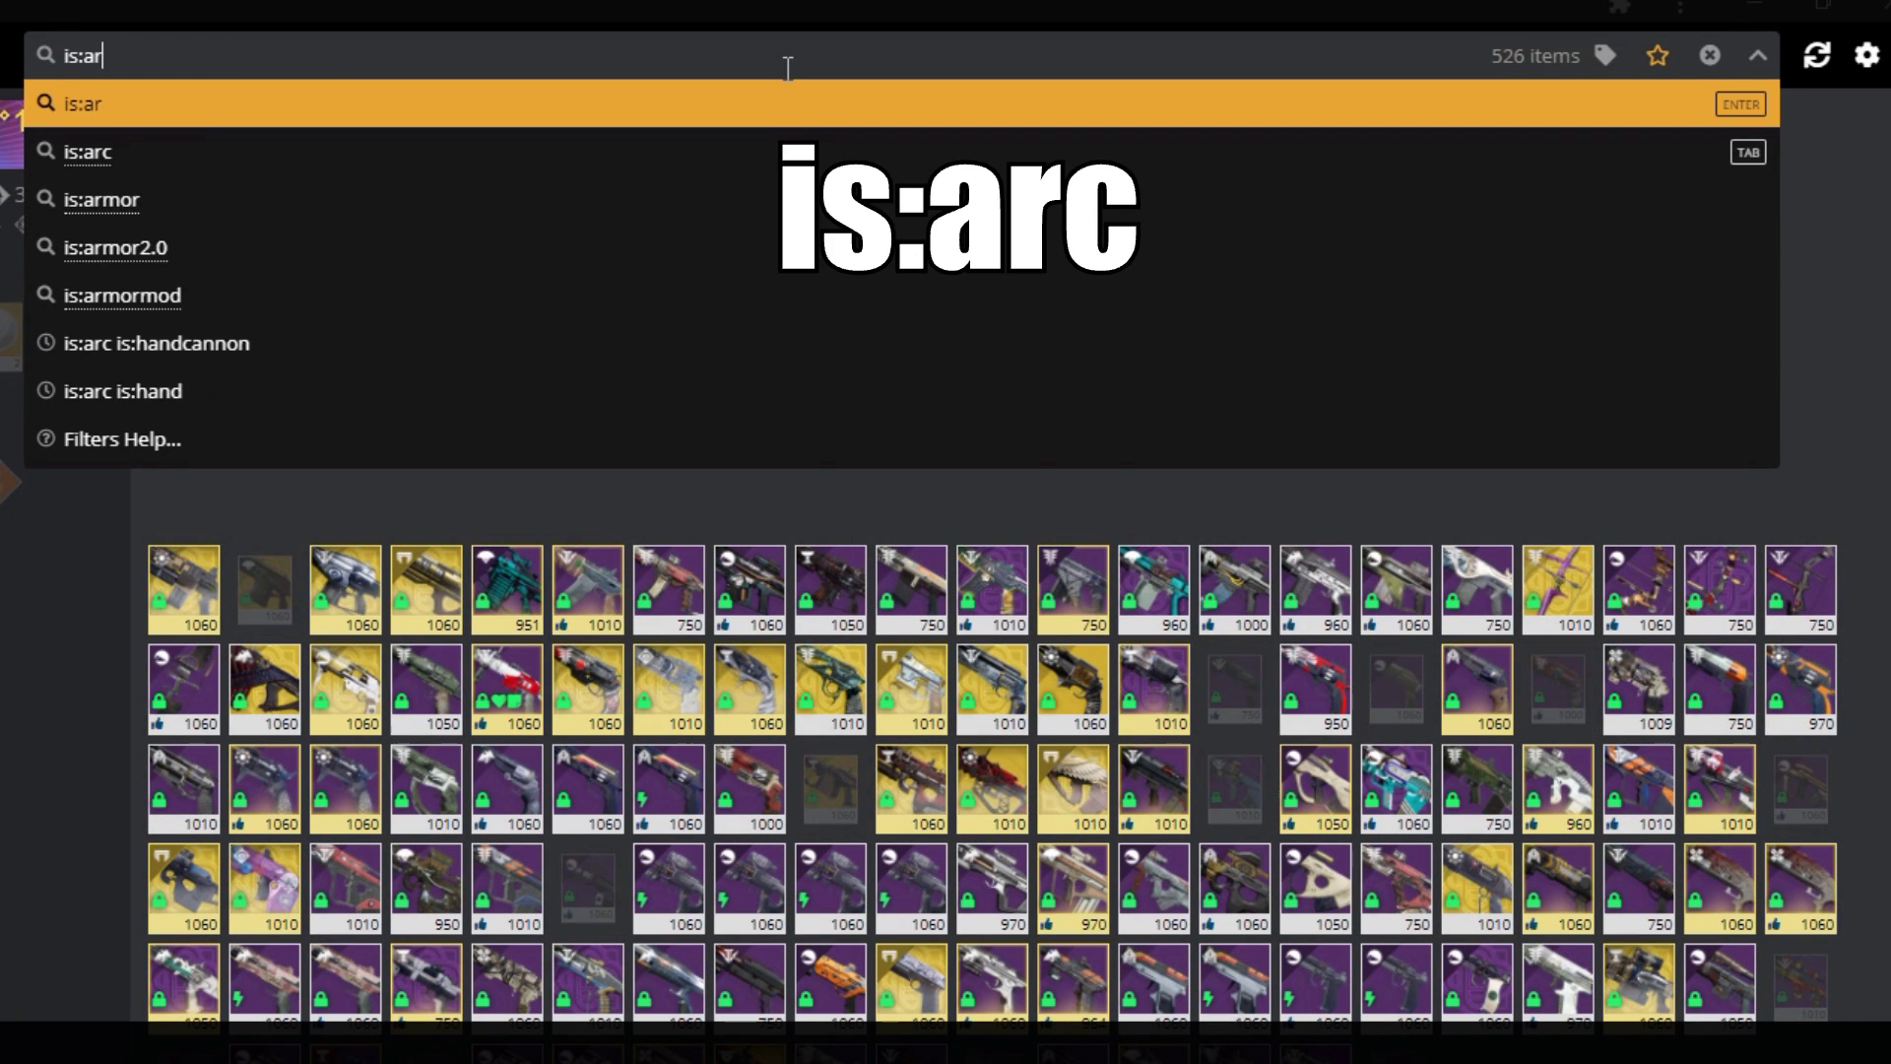
left_click(434, 116)
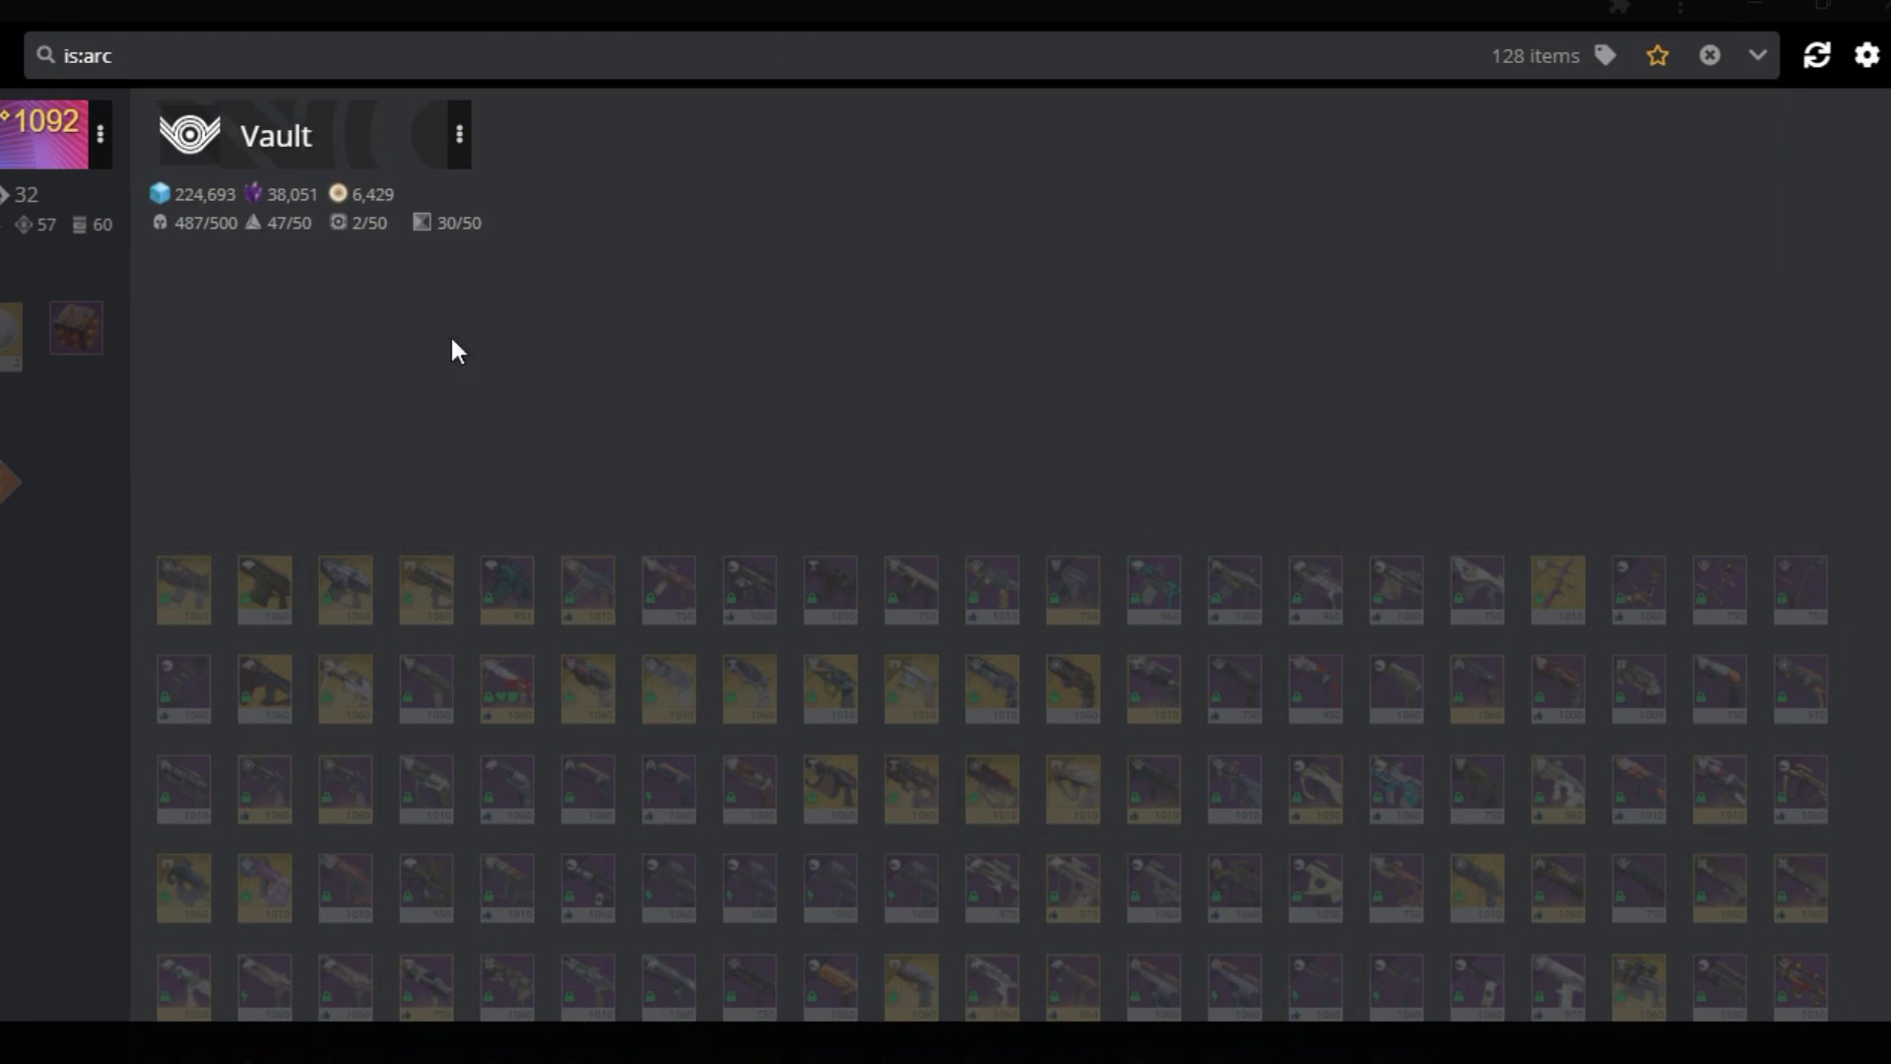
scroll(511, 455, "down", 6)
scroll(404, 853, "down", 5)
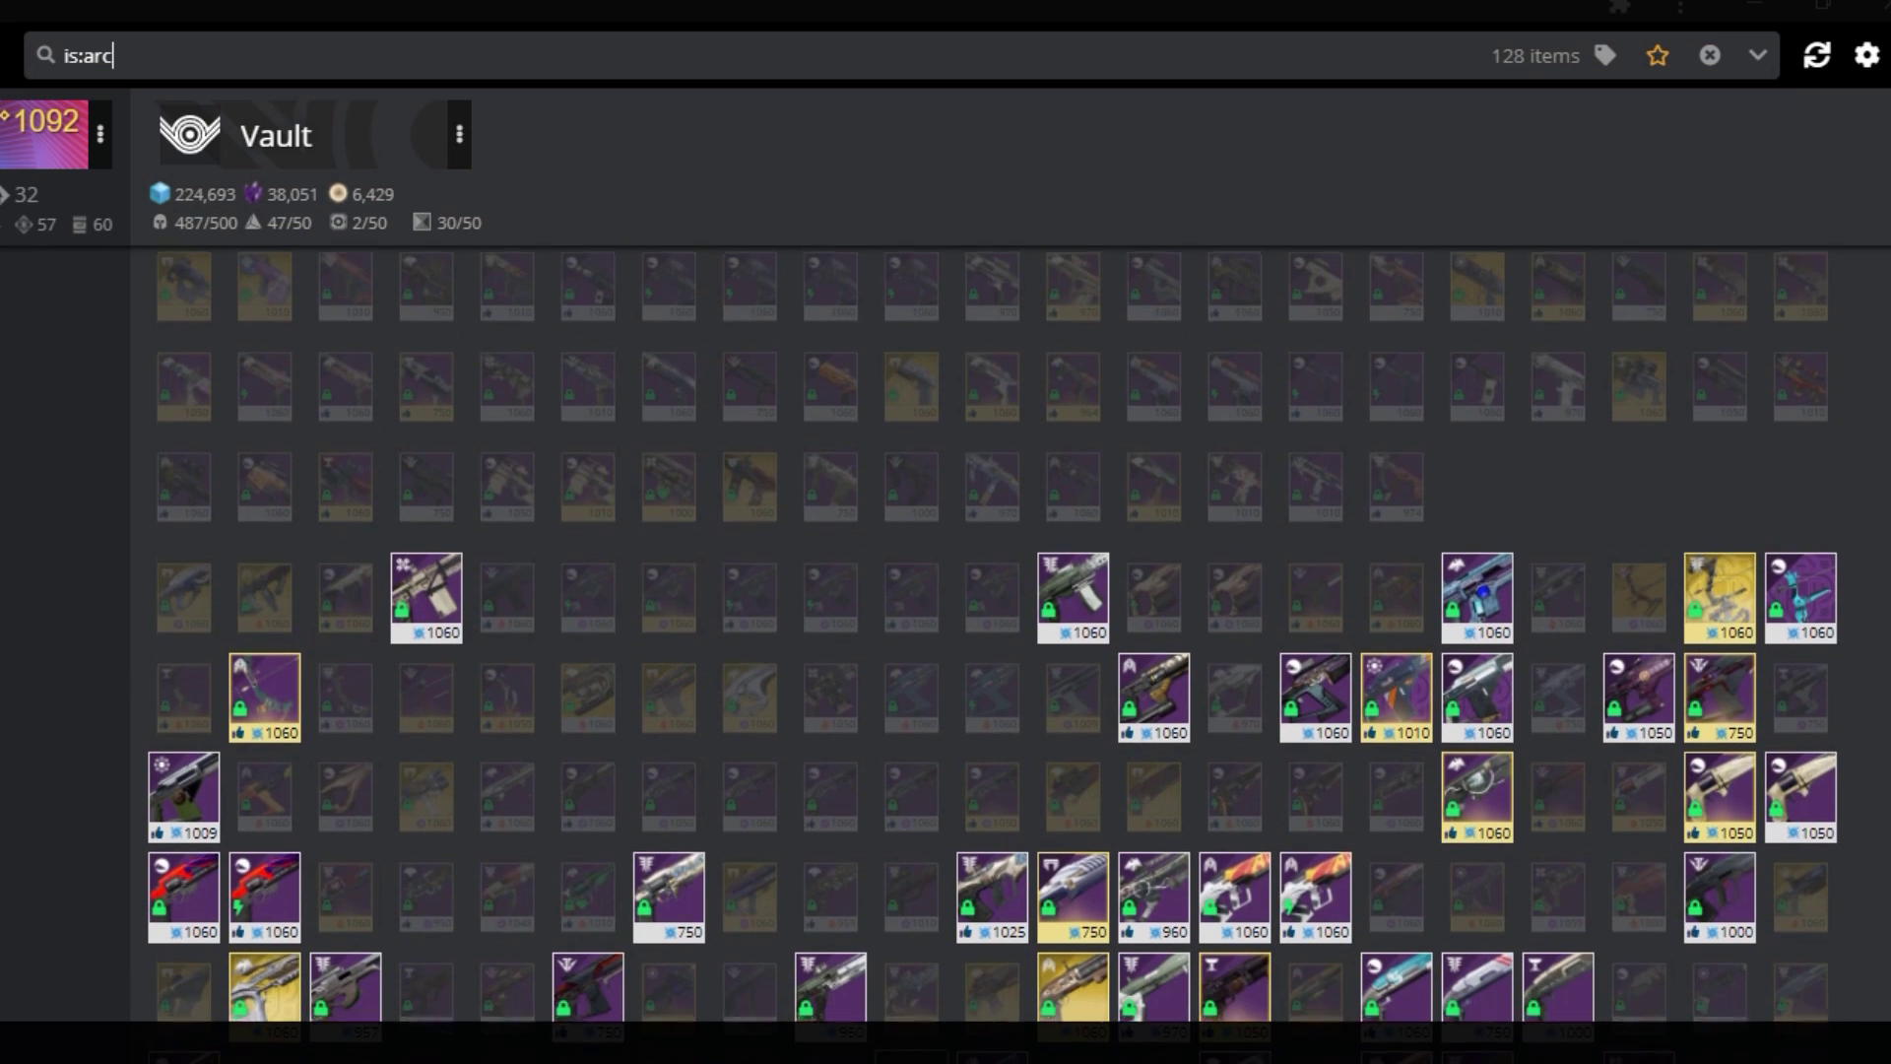
scroll(404, 853, "up", 1)
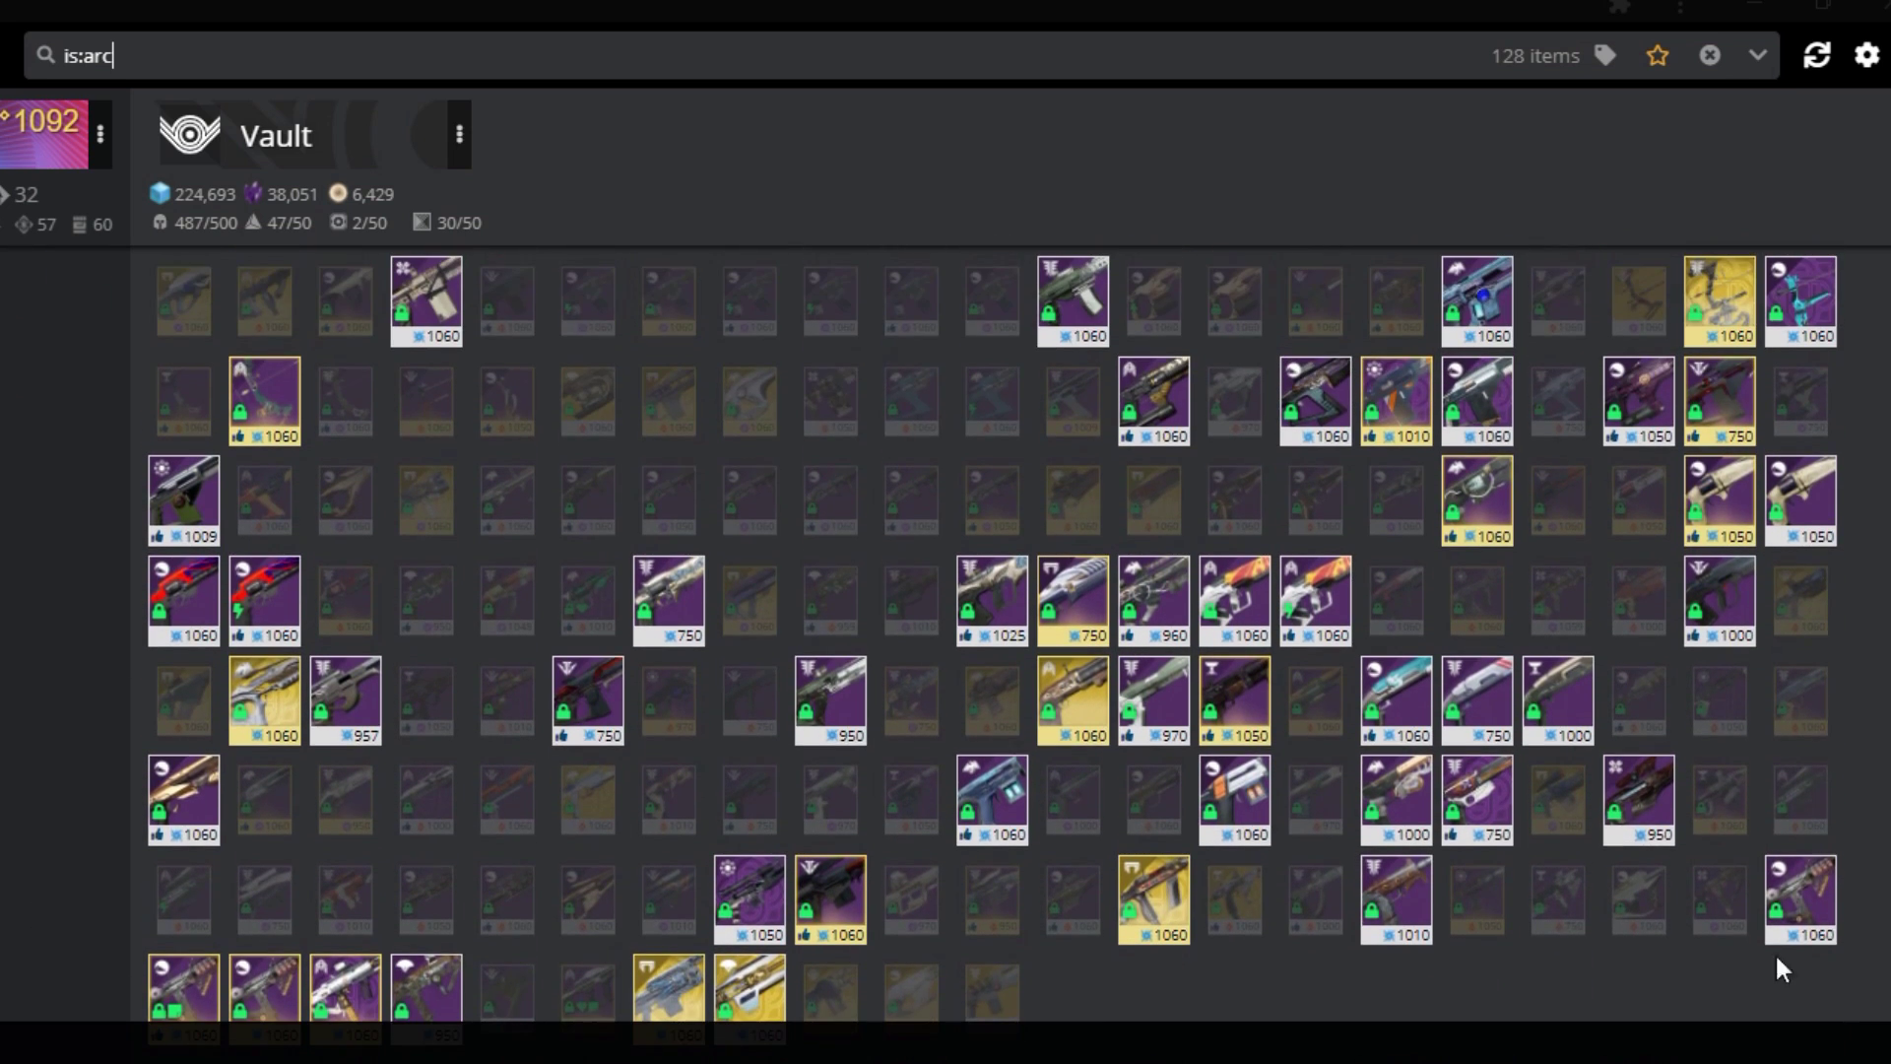
scroll(839, 323, "up", 3)
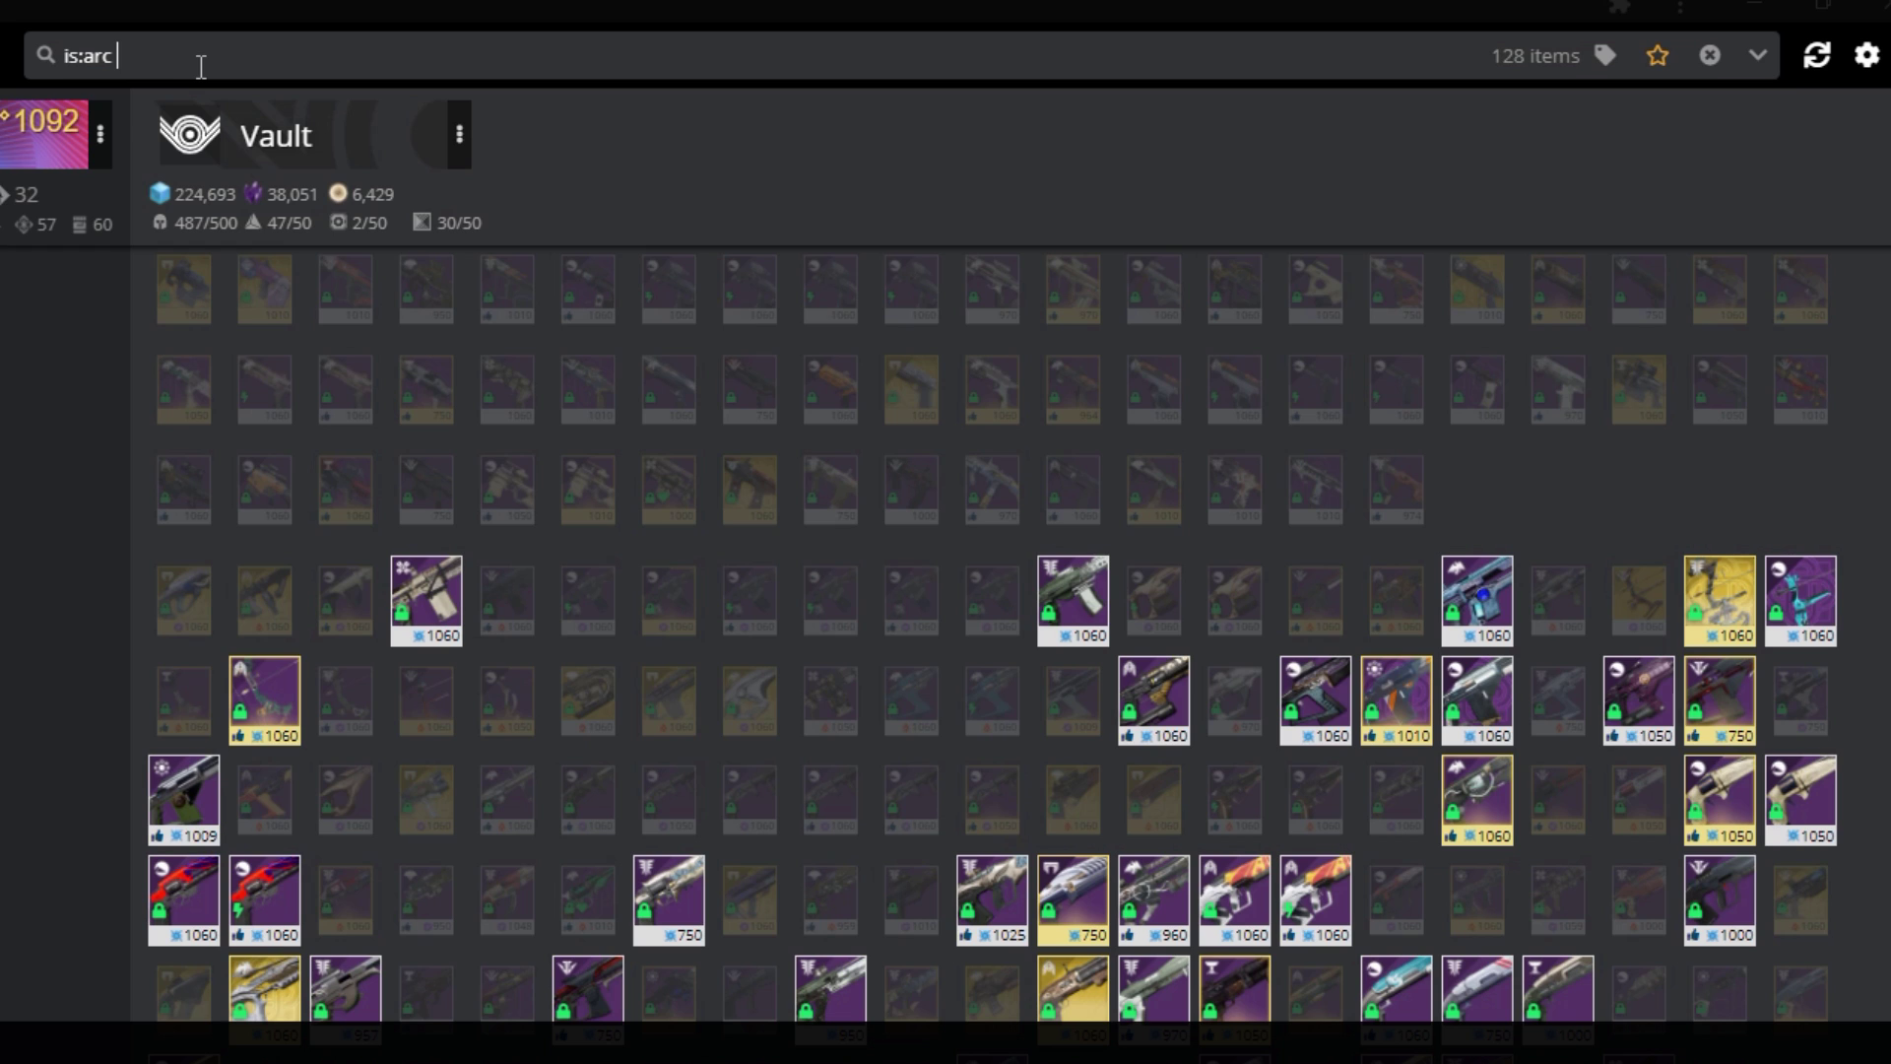
Narrow the filter to is:arc is:handcannon and look over the matching weapons in the vault
left_click(201, 61)
type("is:han")
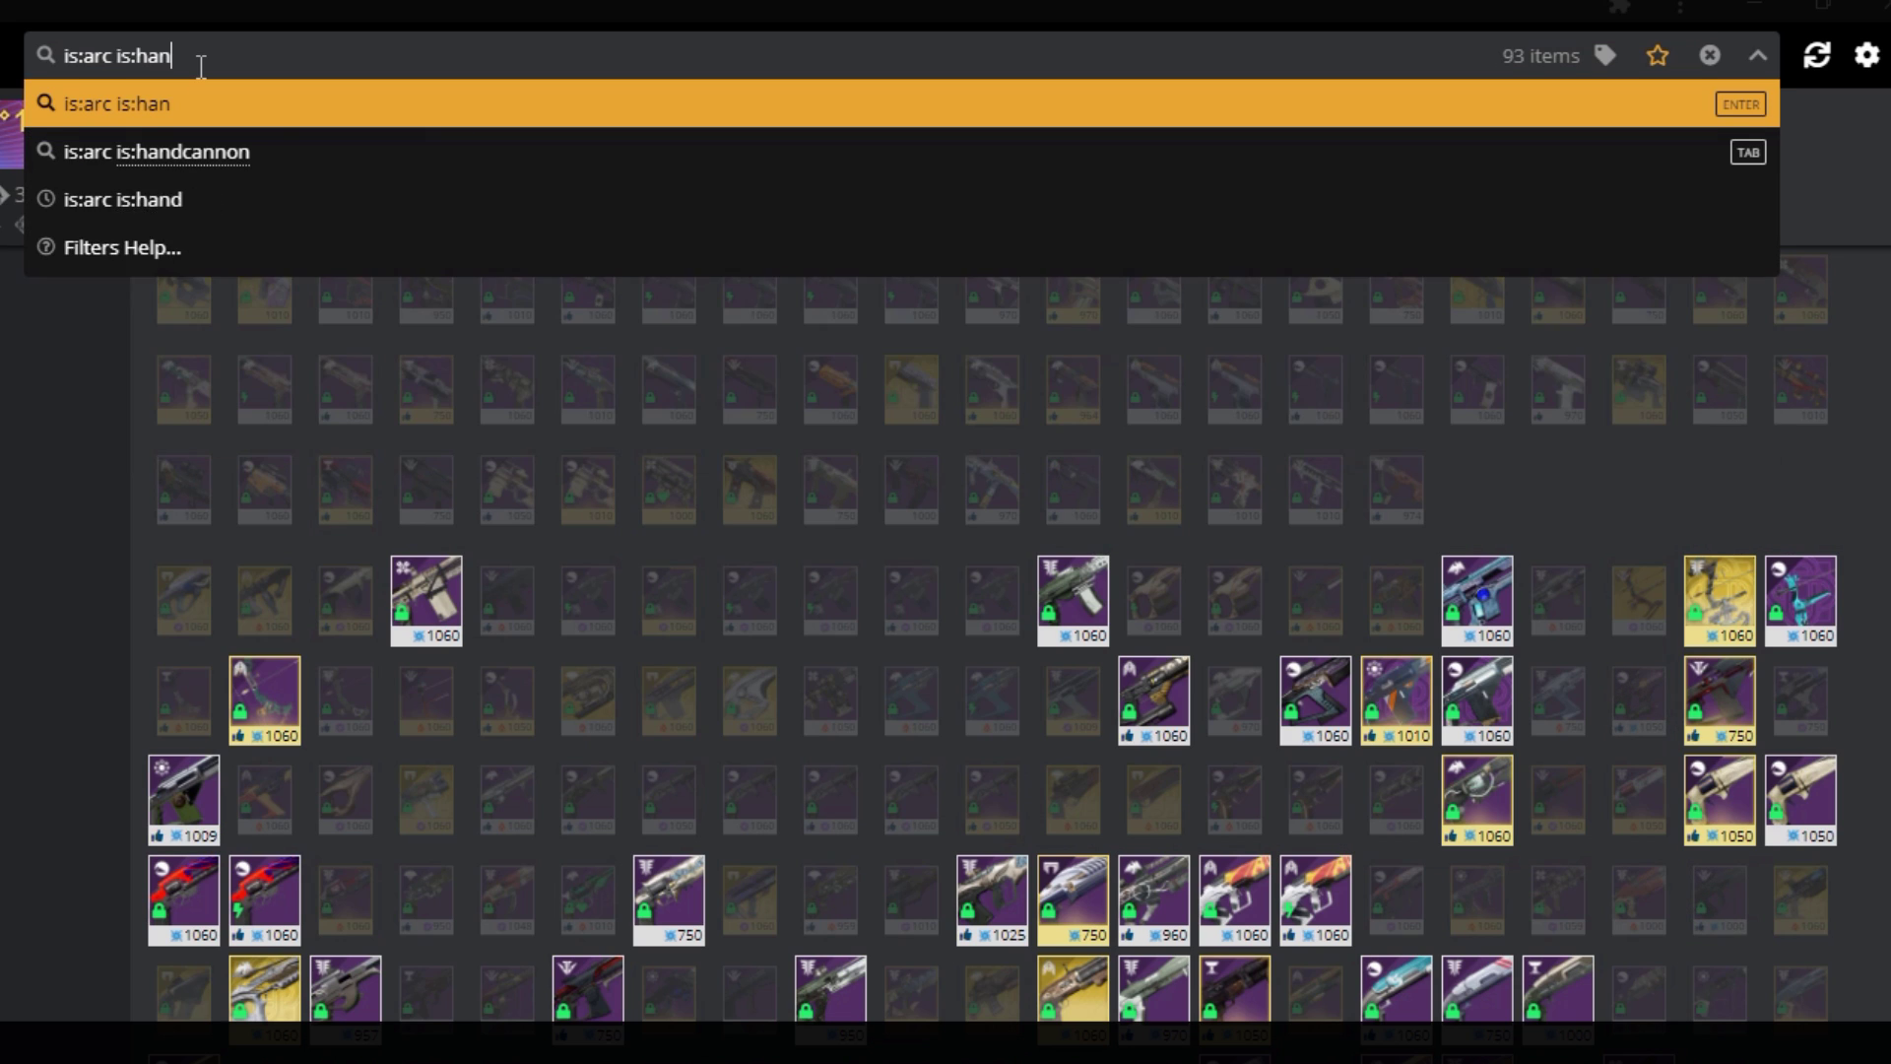
type("dcannon")
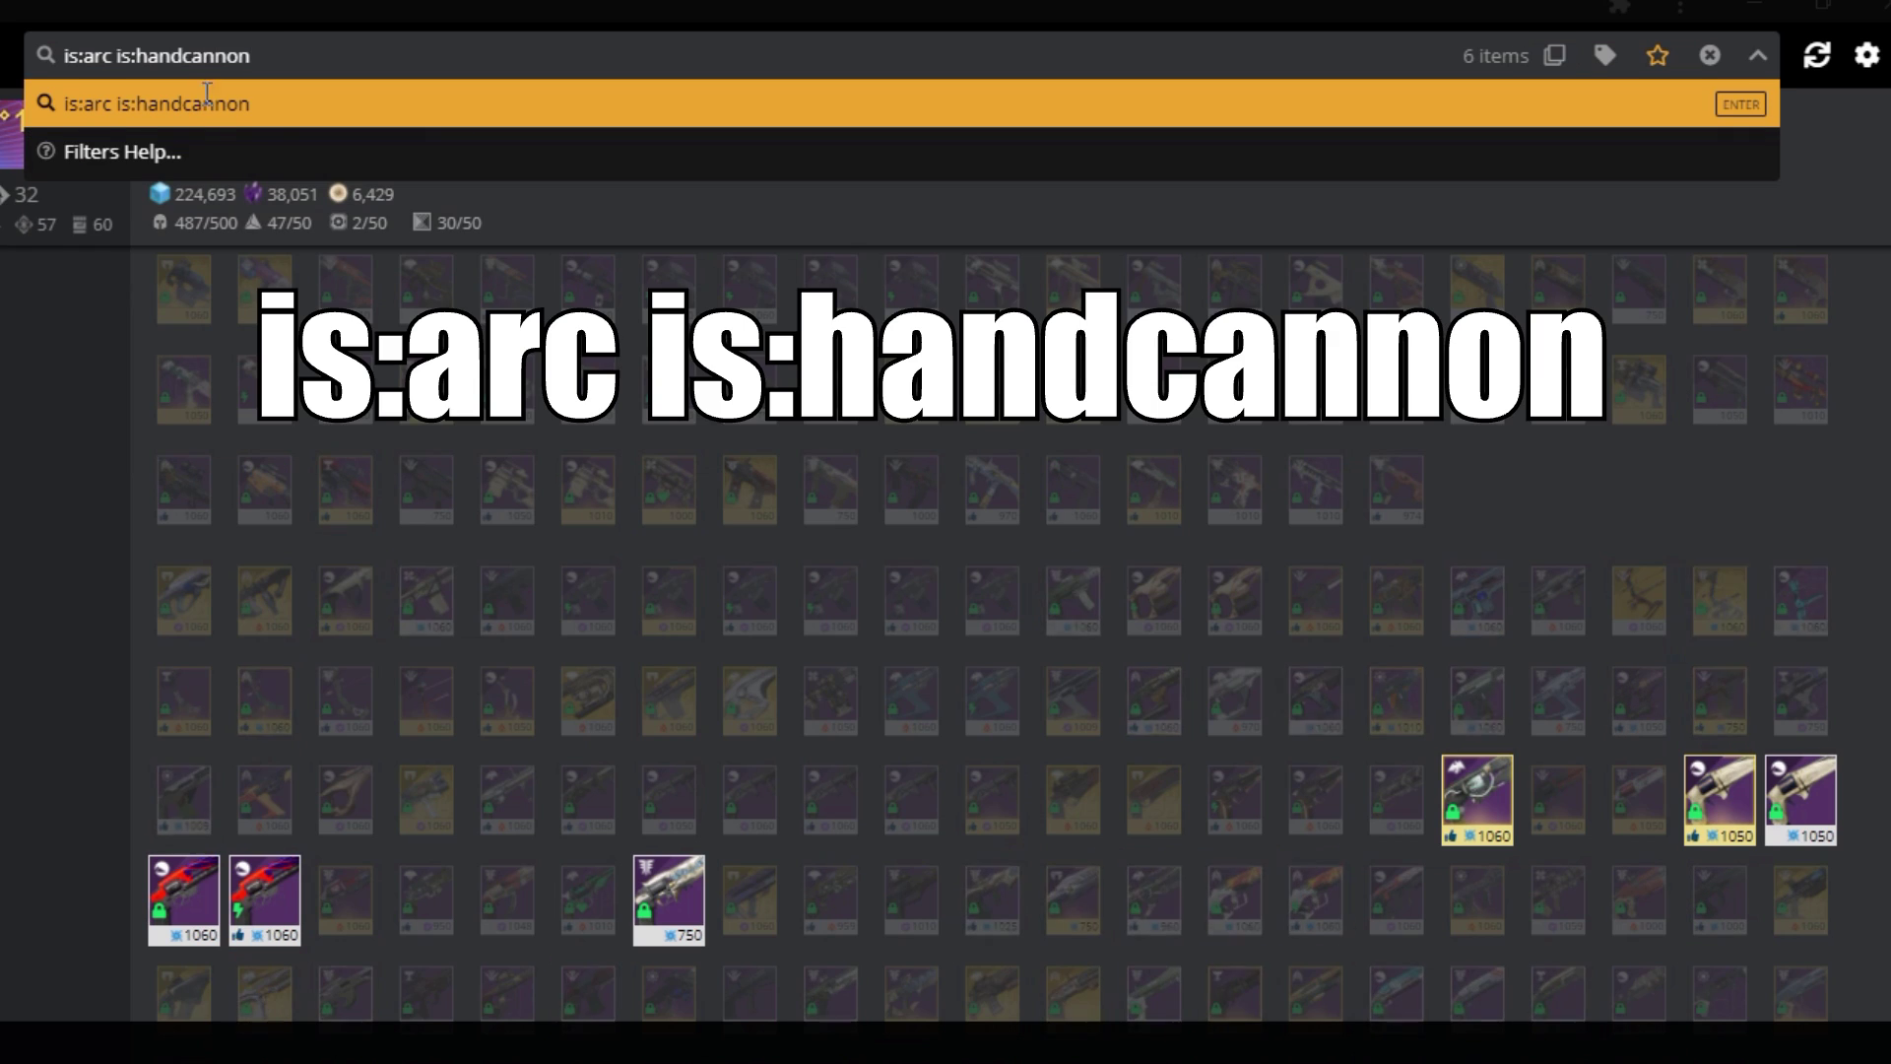
left_click(192, 116)
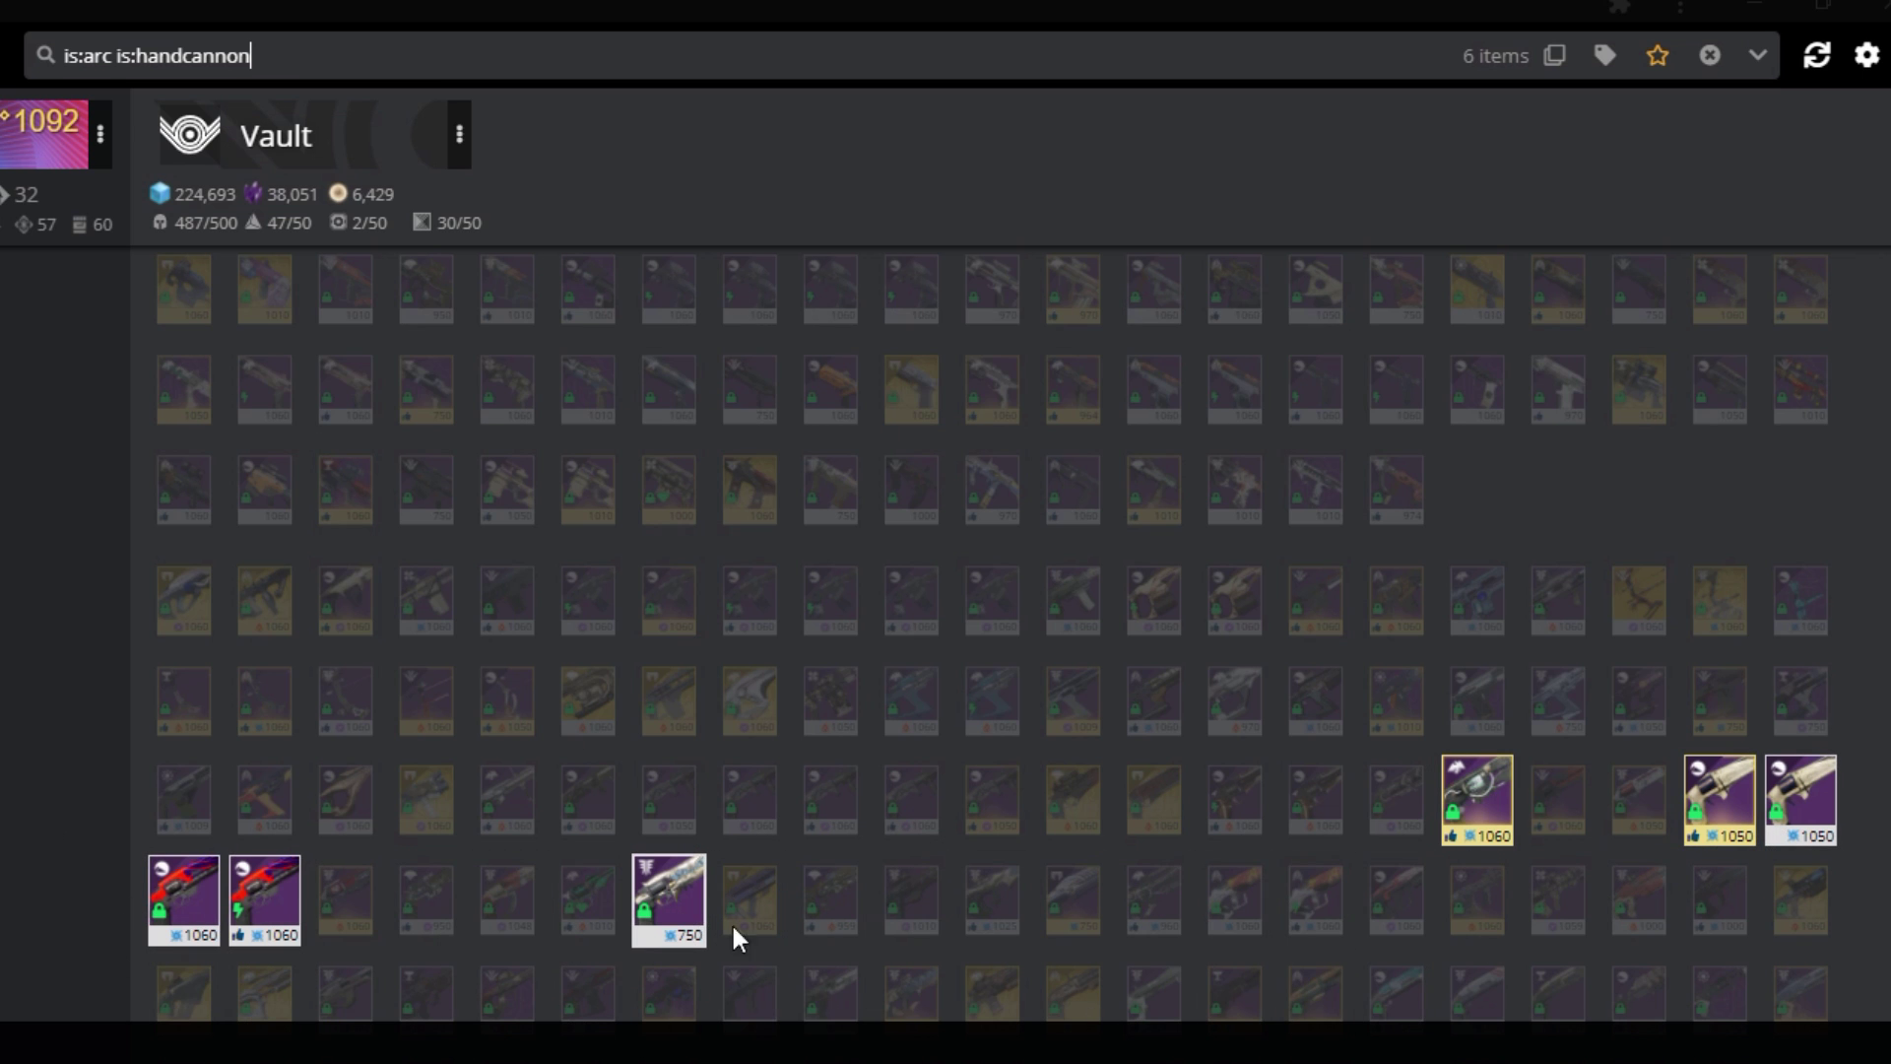
scroll(1011, 633, "down", 6)
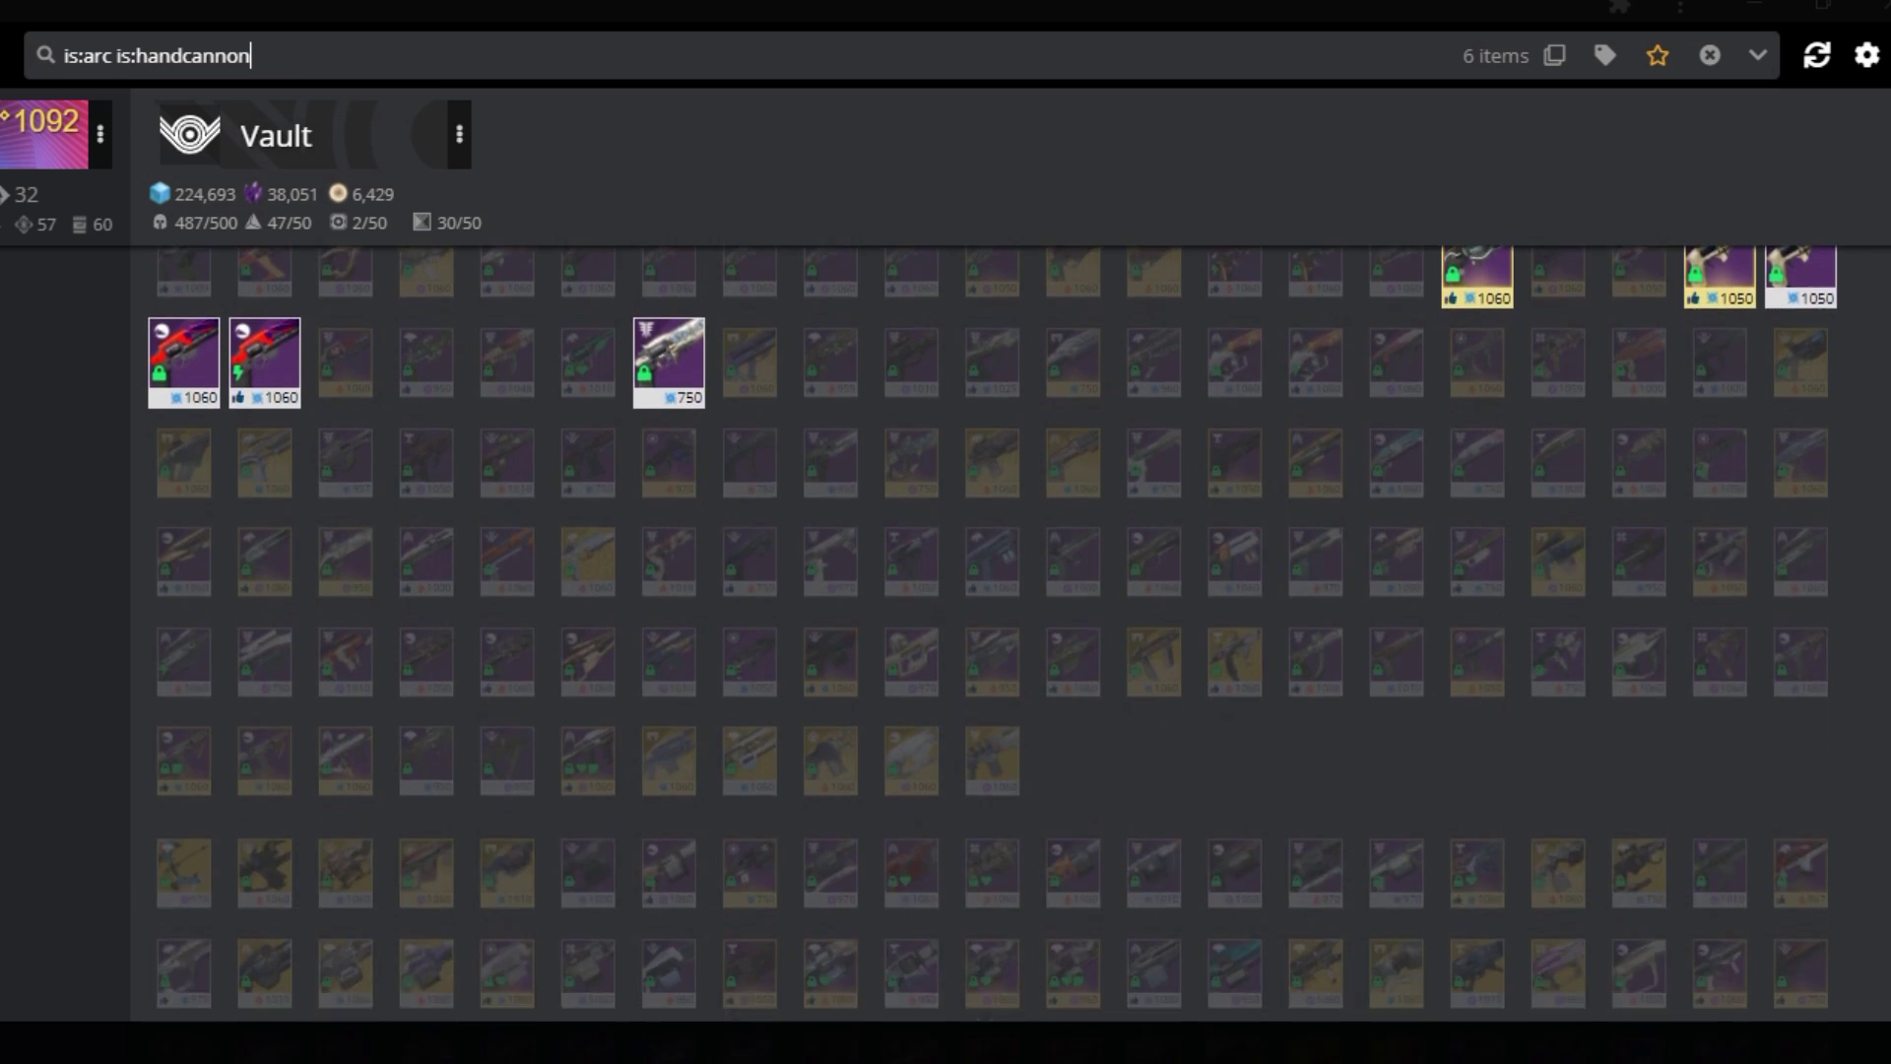
Open the details of the True Prophecy hand cannon tagged Infuse and view the tags available for it
scroll(1010, 633, "up", 8)
left_click(1131, 241)
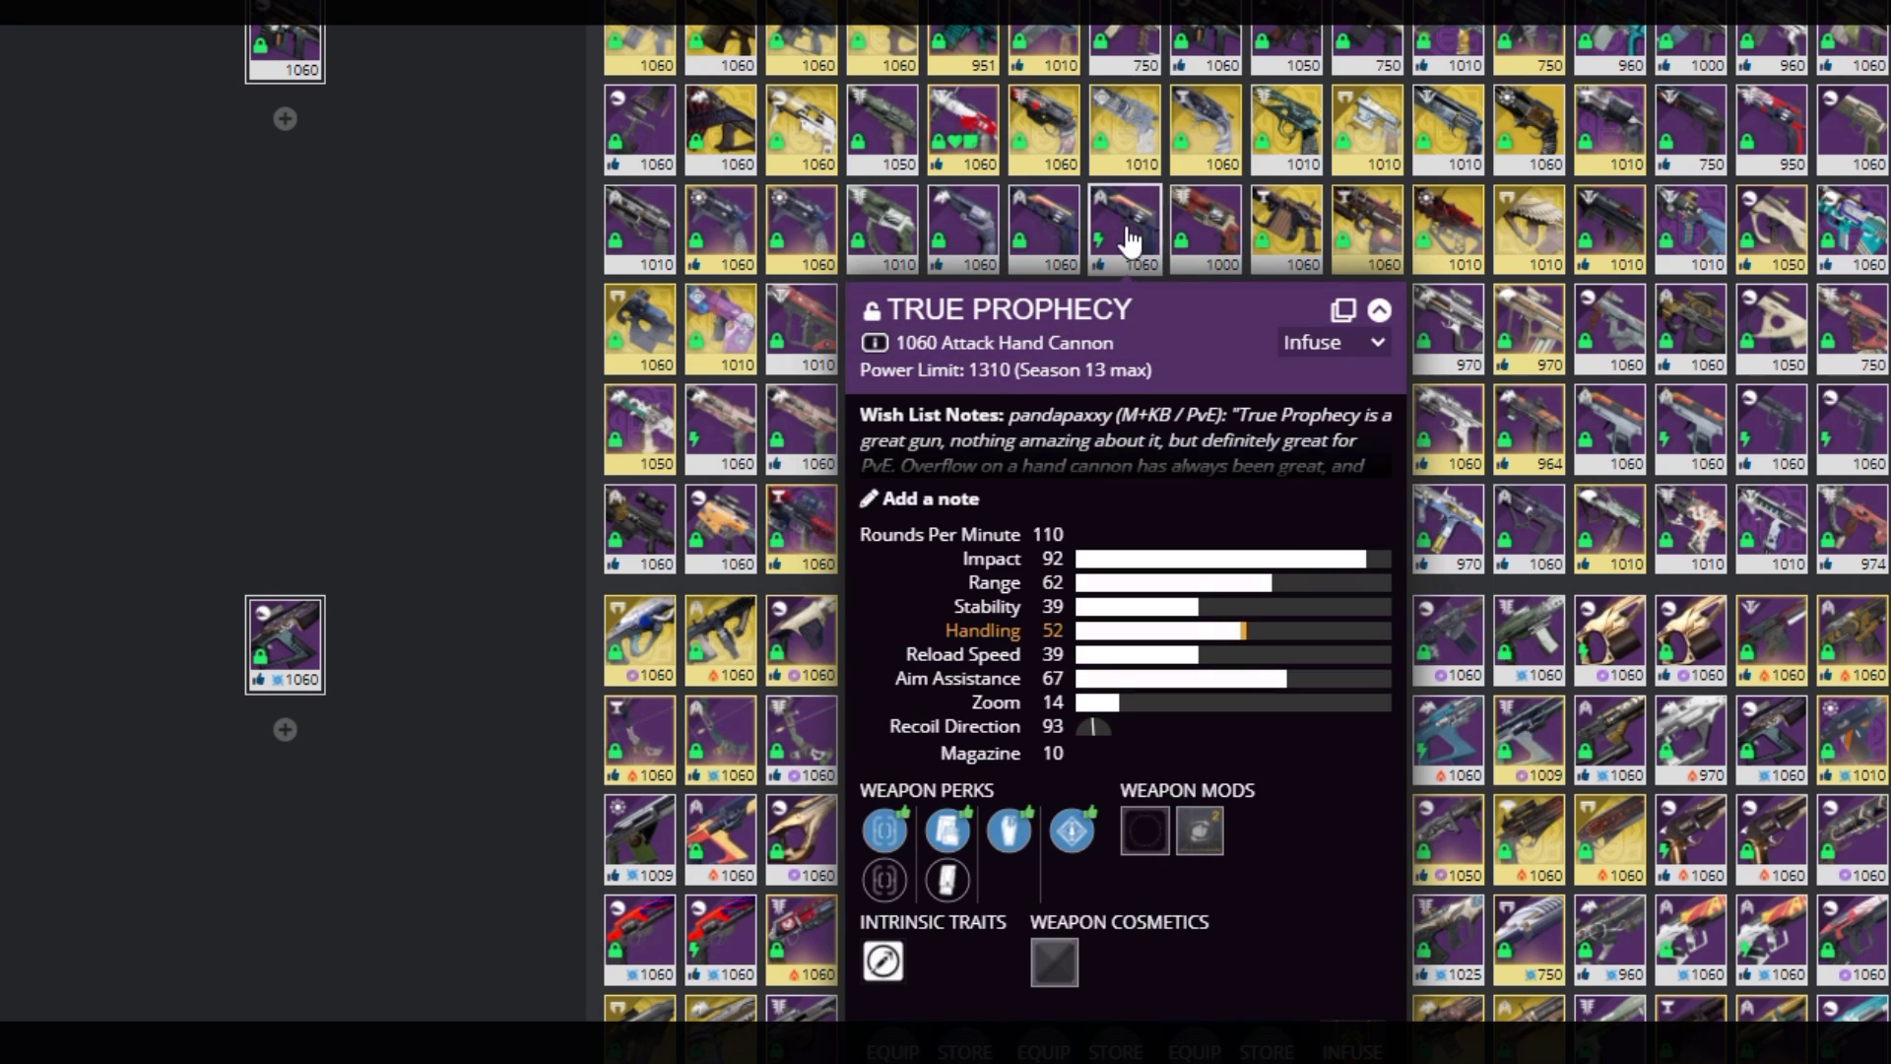
left_click(1332, 342)
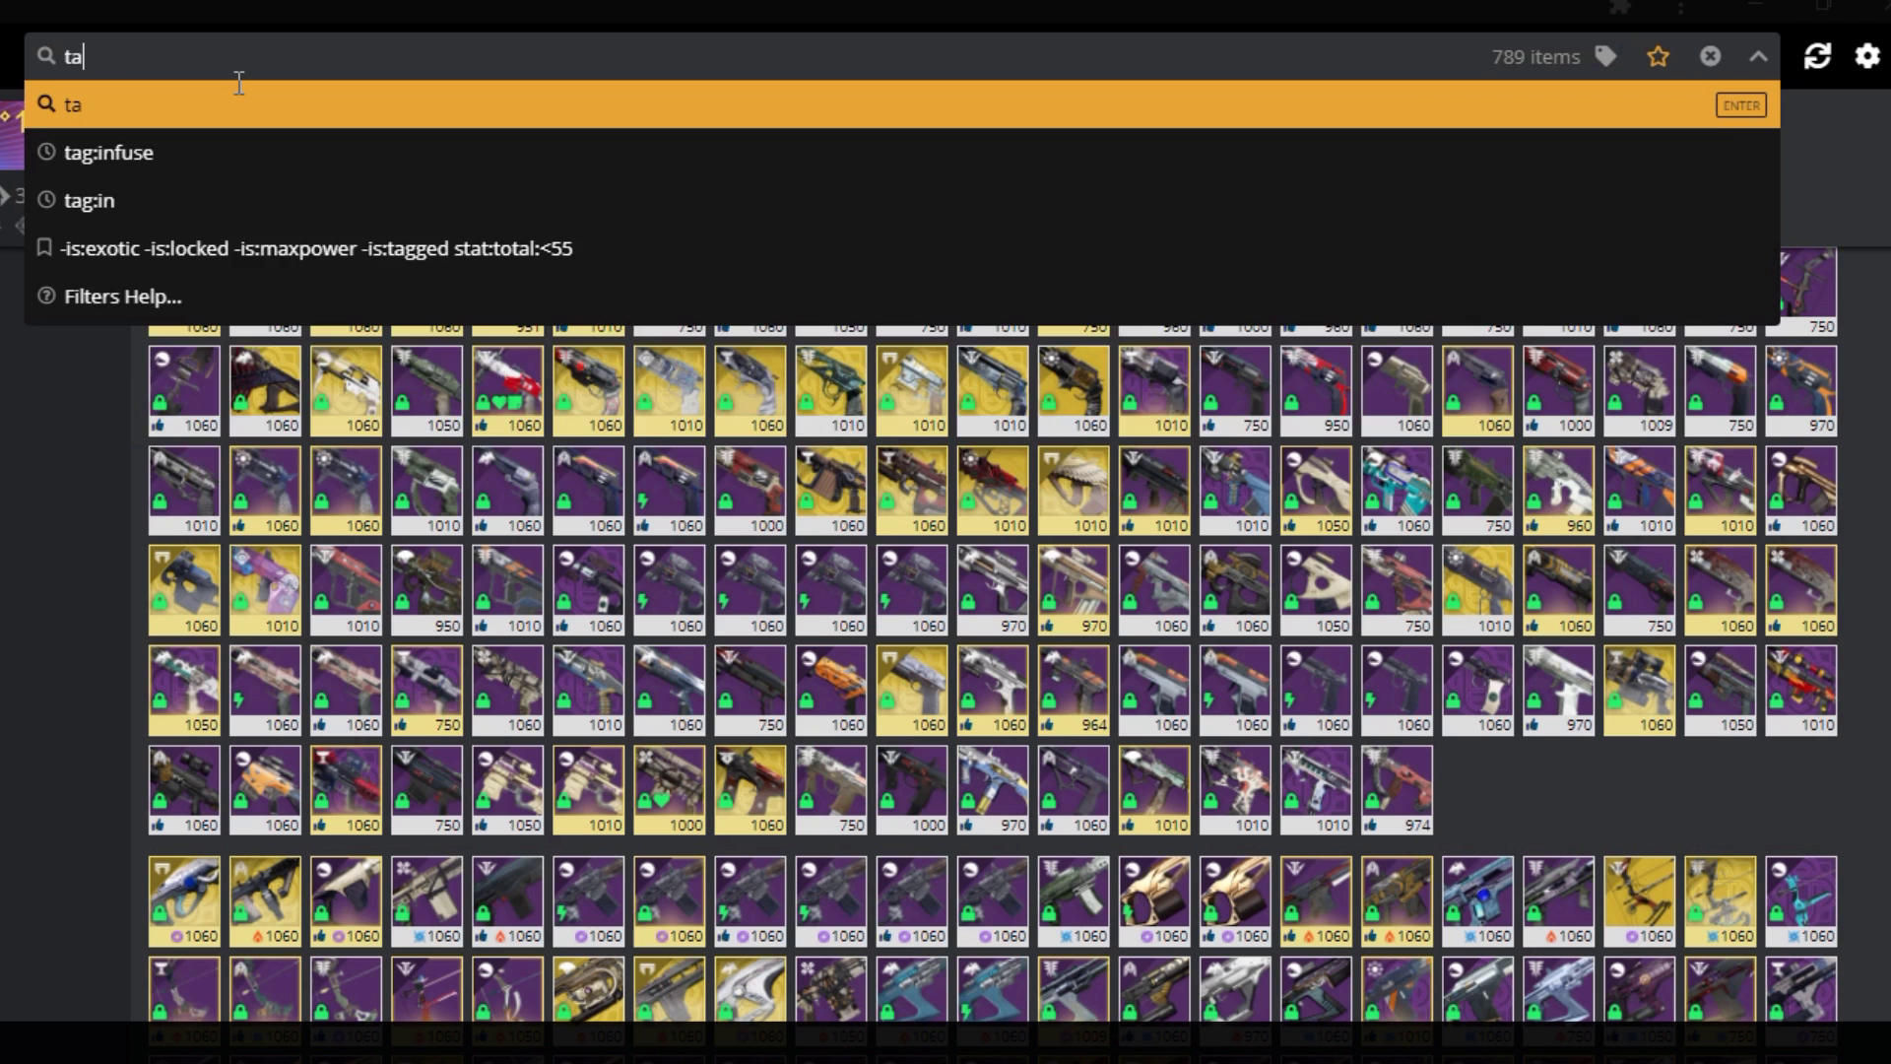
Filter the inventory with tag:infuse and look through the tagged weapons in the vault
type("g:infuse")
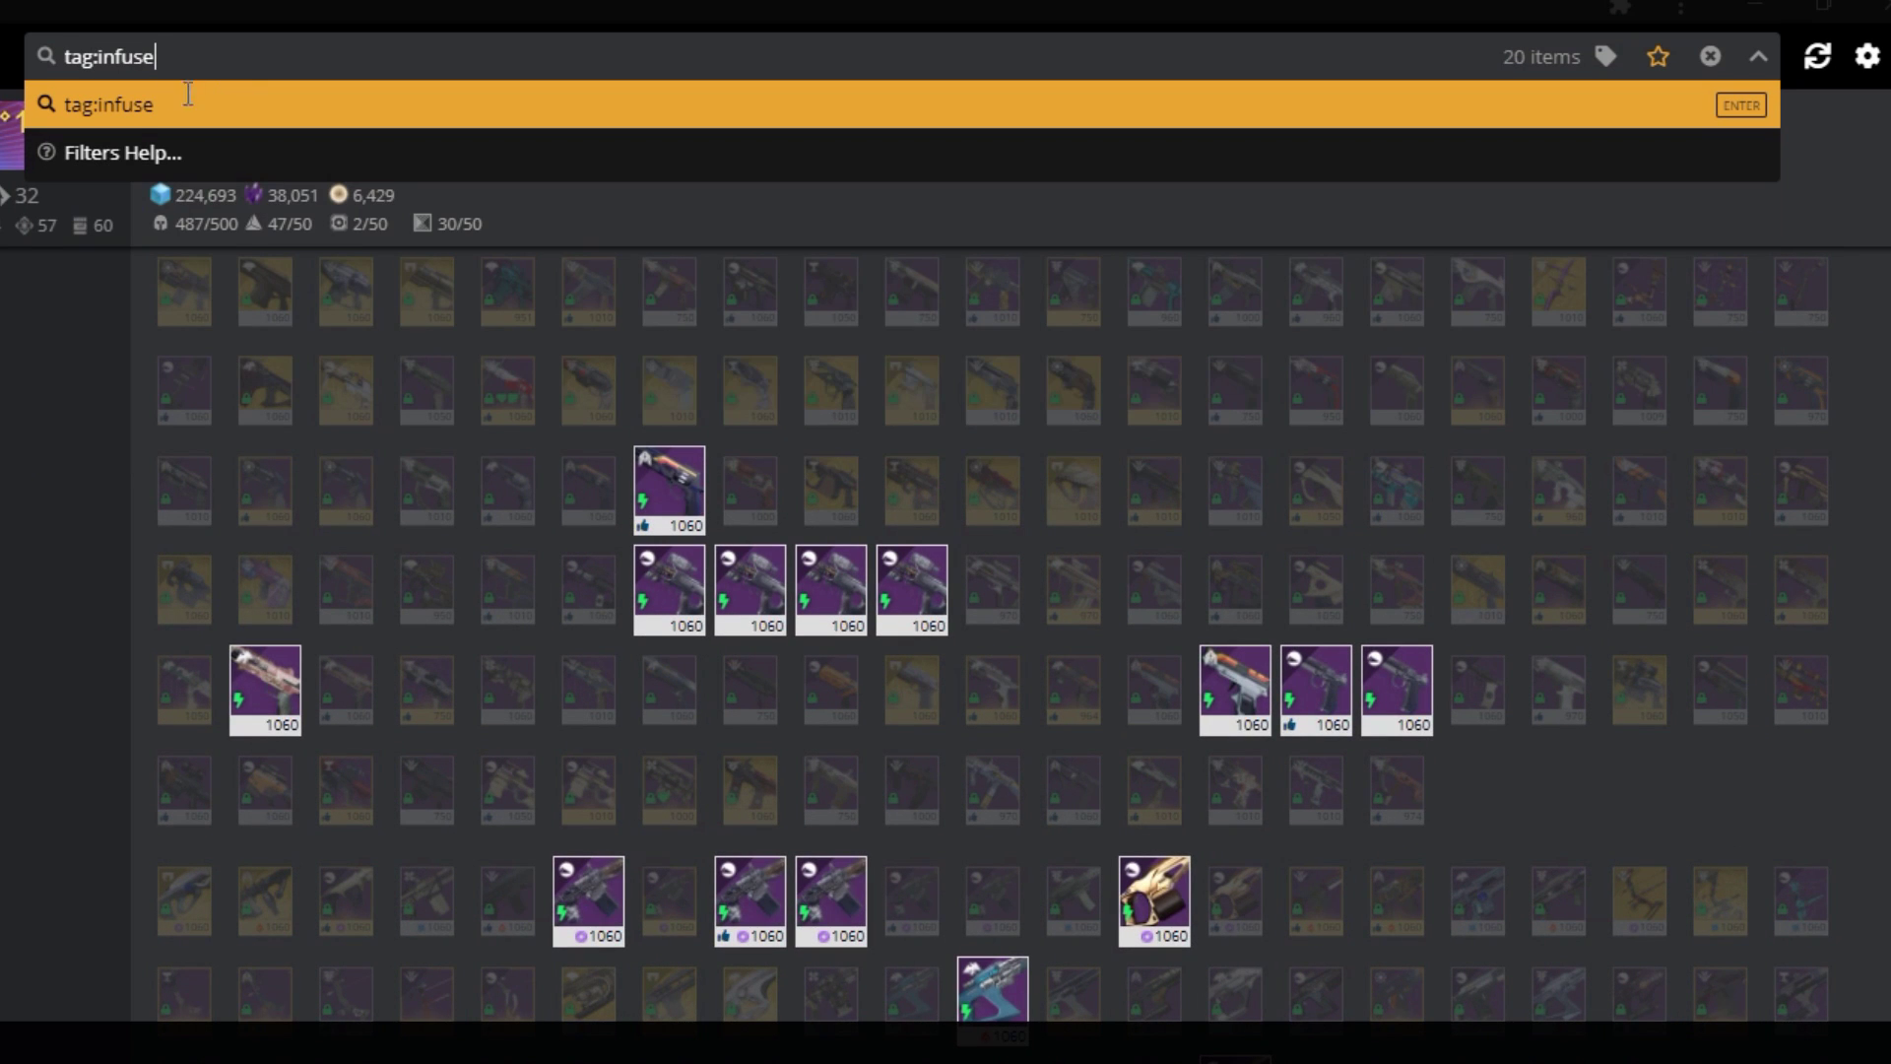
left_click(131, 105)
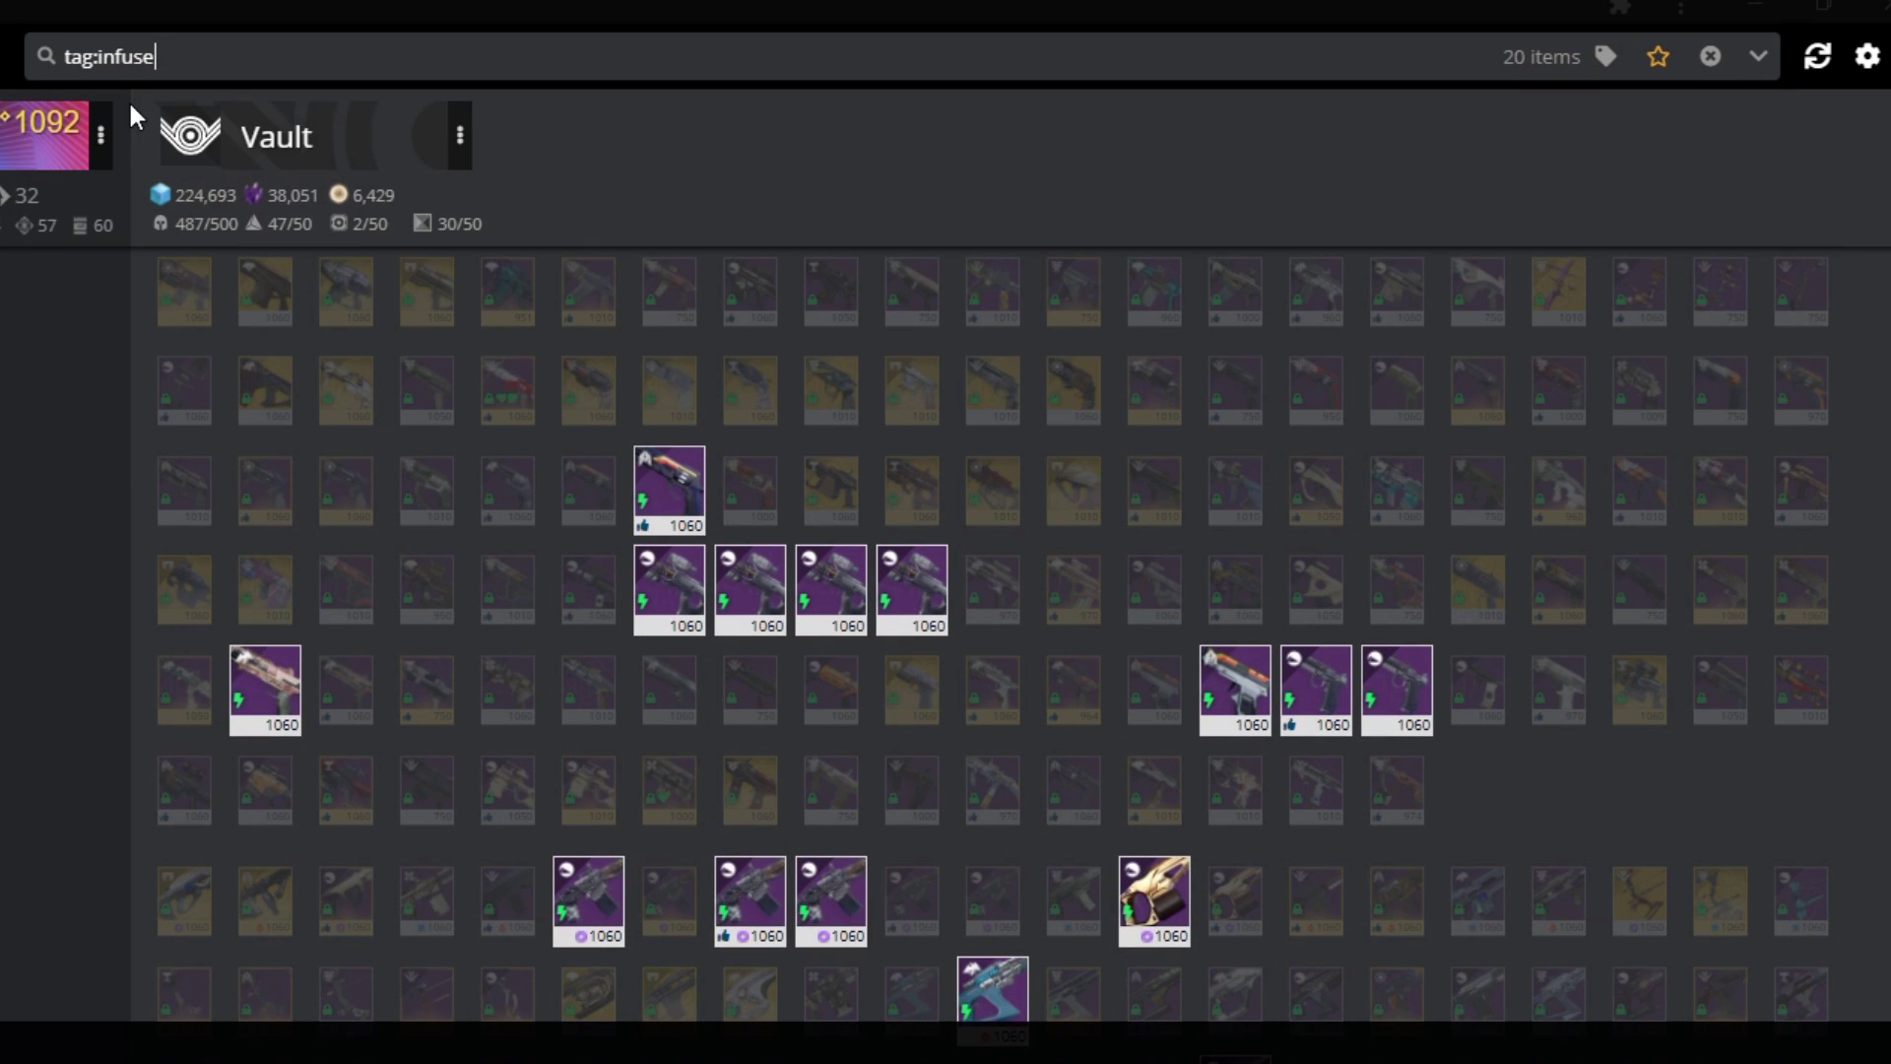
scroll(786, 574, "up", 2)
scroll(1781, 823, "down", 4)
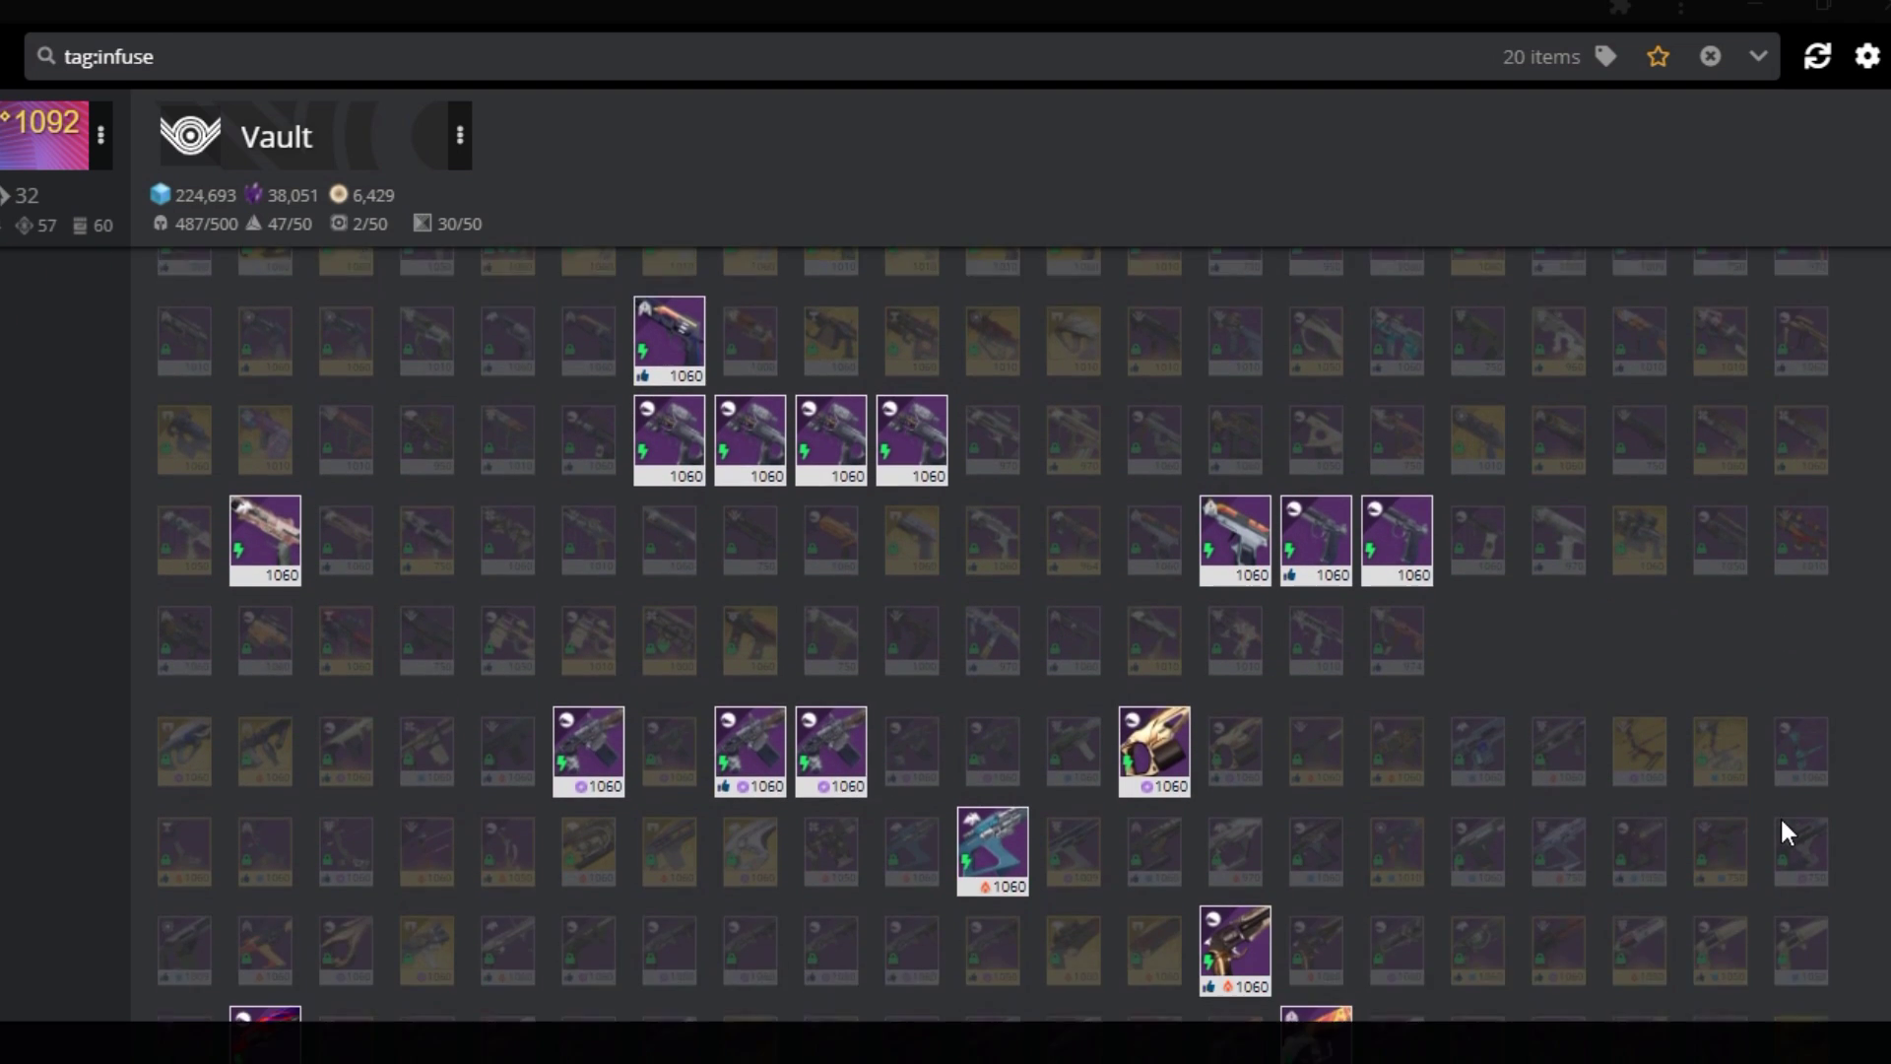
scroll(1794, 831, "up", 3)
scroll(1785, 832, "up", 2)
scroll(1763, 833, "down", 10)
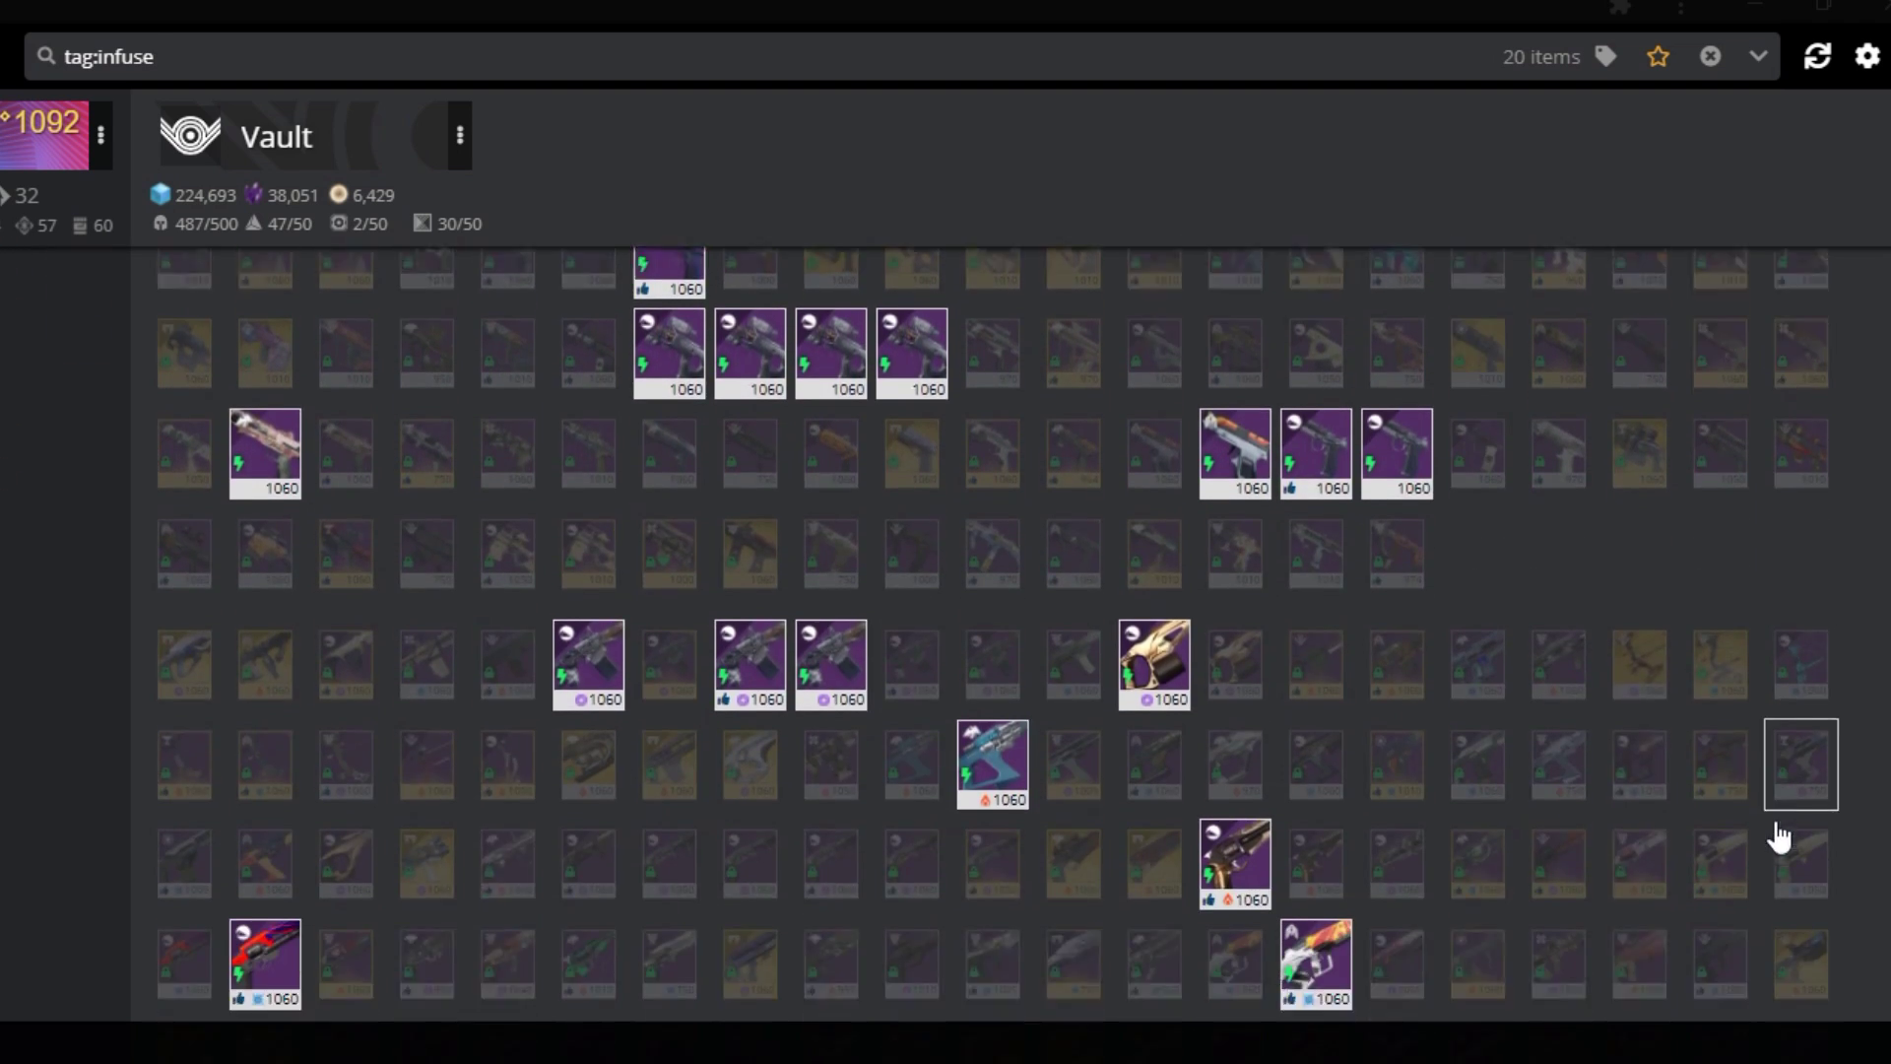
scroll(1507, 891, "up", 6)
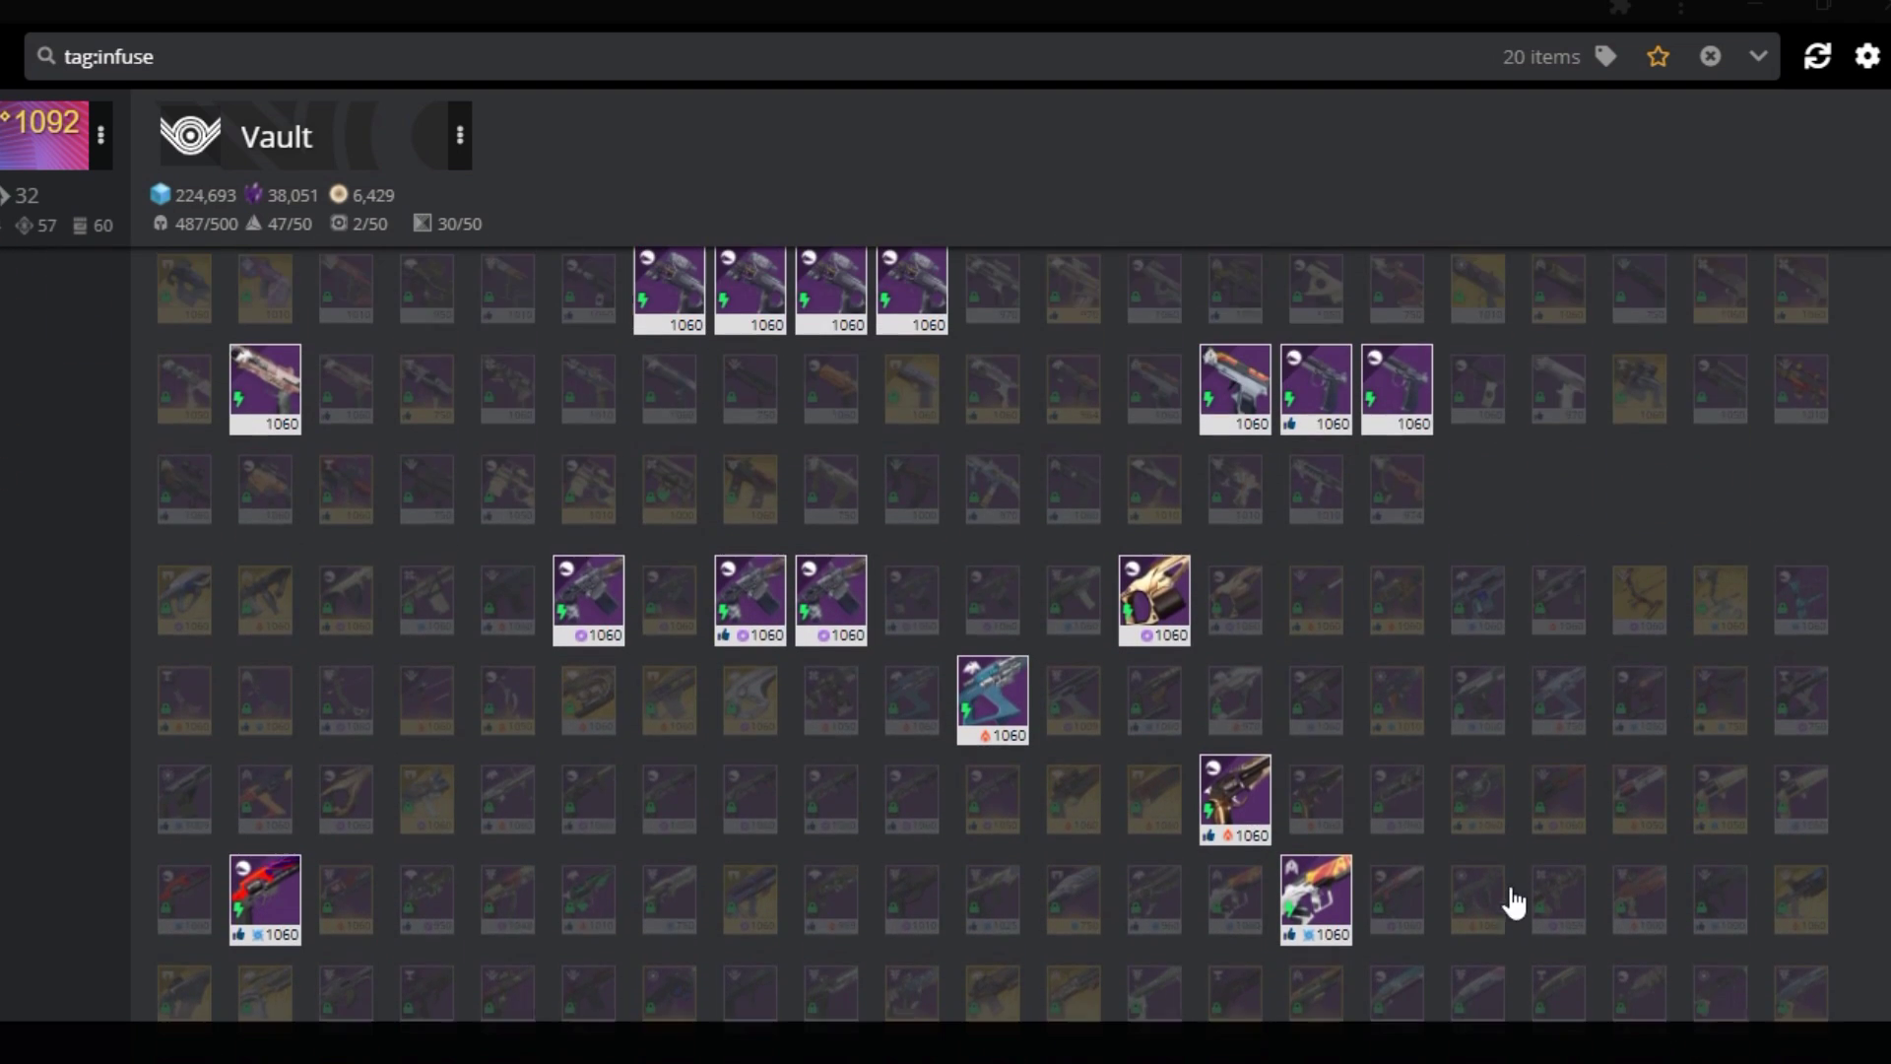
Clear the search filter and view the details of the IKELOS_SMG_V1.0.2 submachine guns in the vault
left_click(1714, 59)
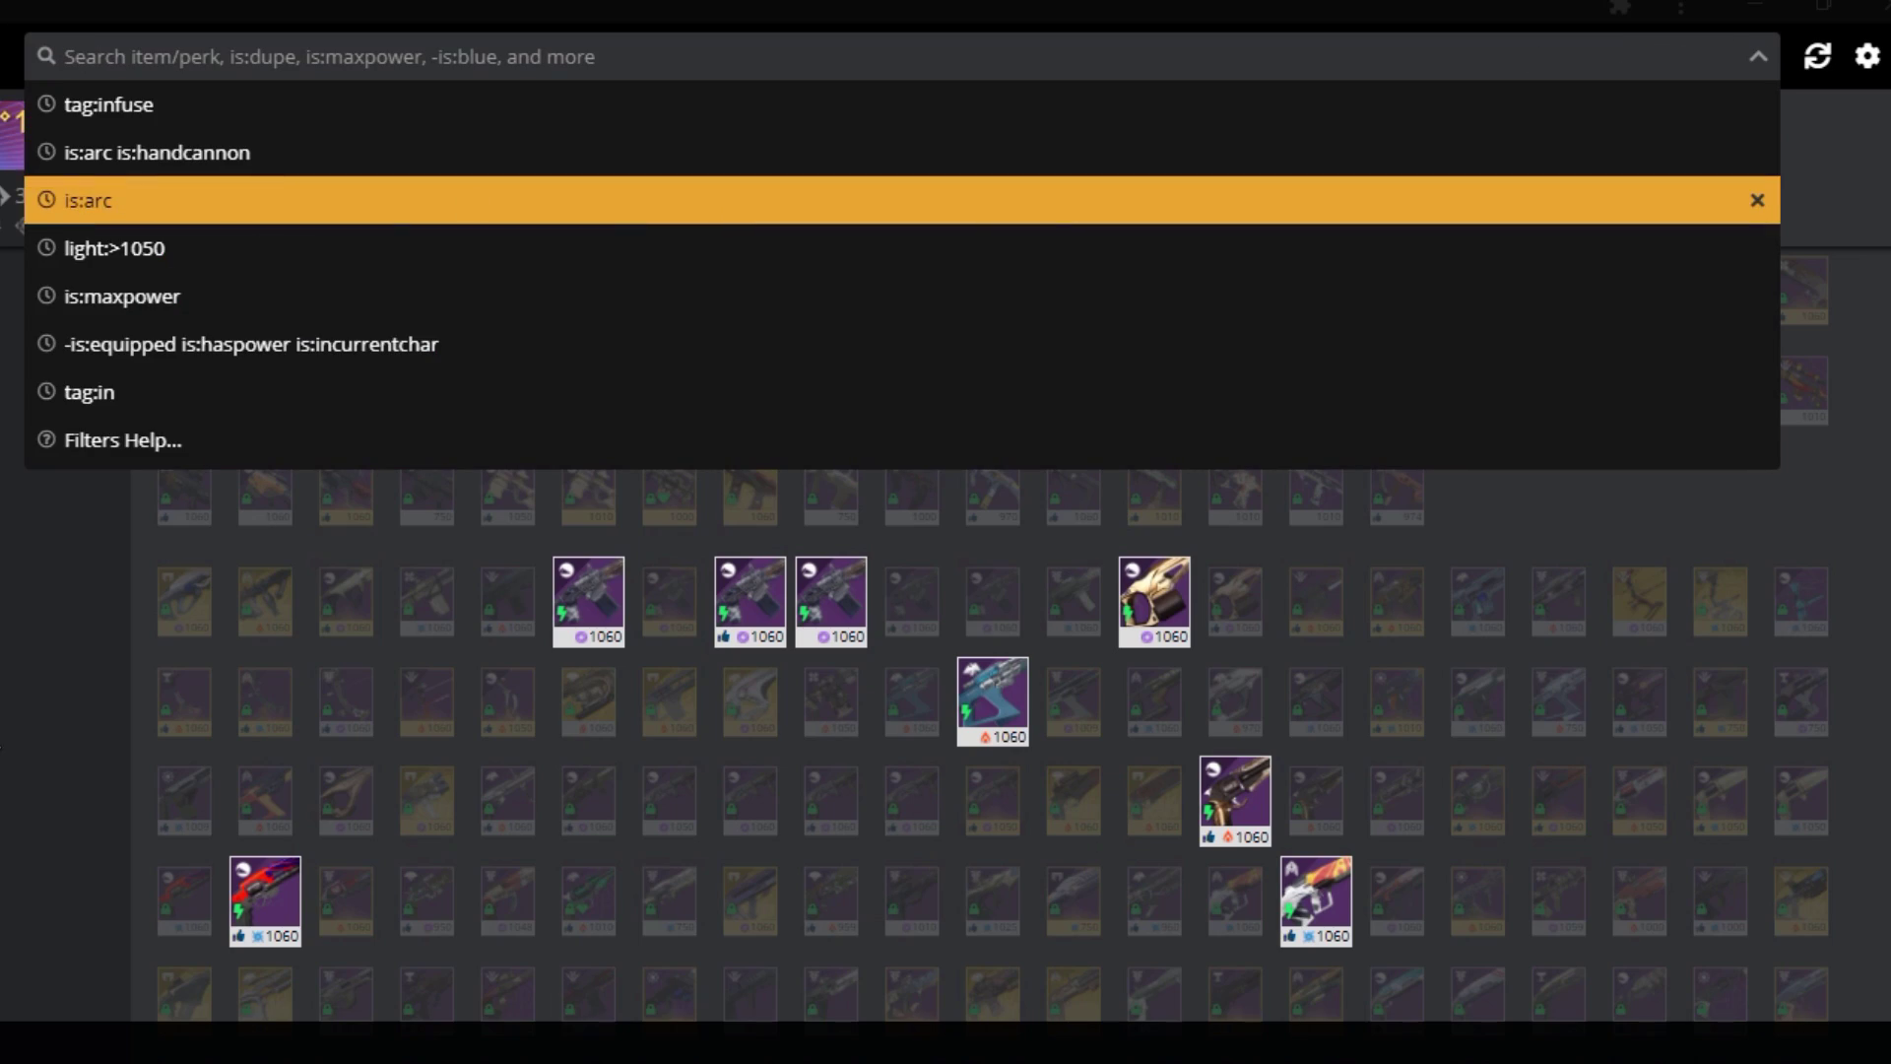
left_click(1615, 502)
scroll(1615, 591, "down", 2)
scroll(207, 611, "down", 6)
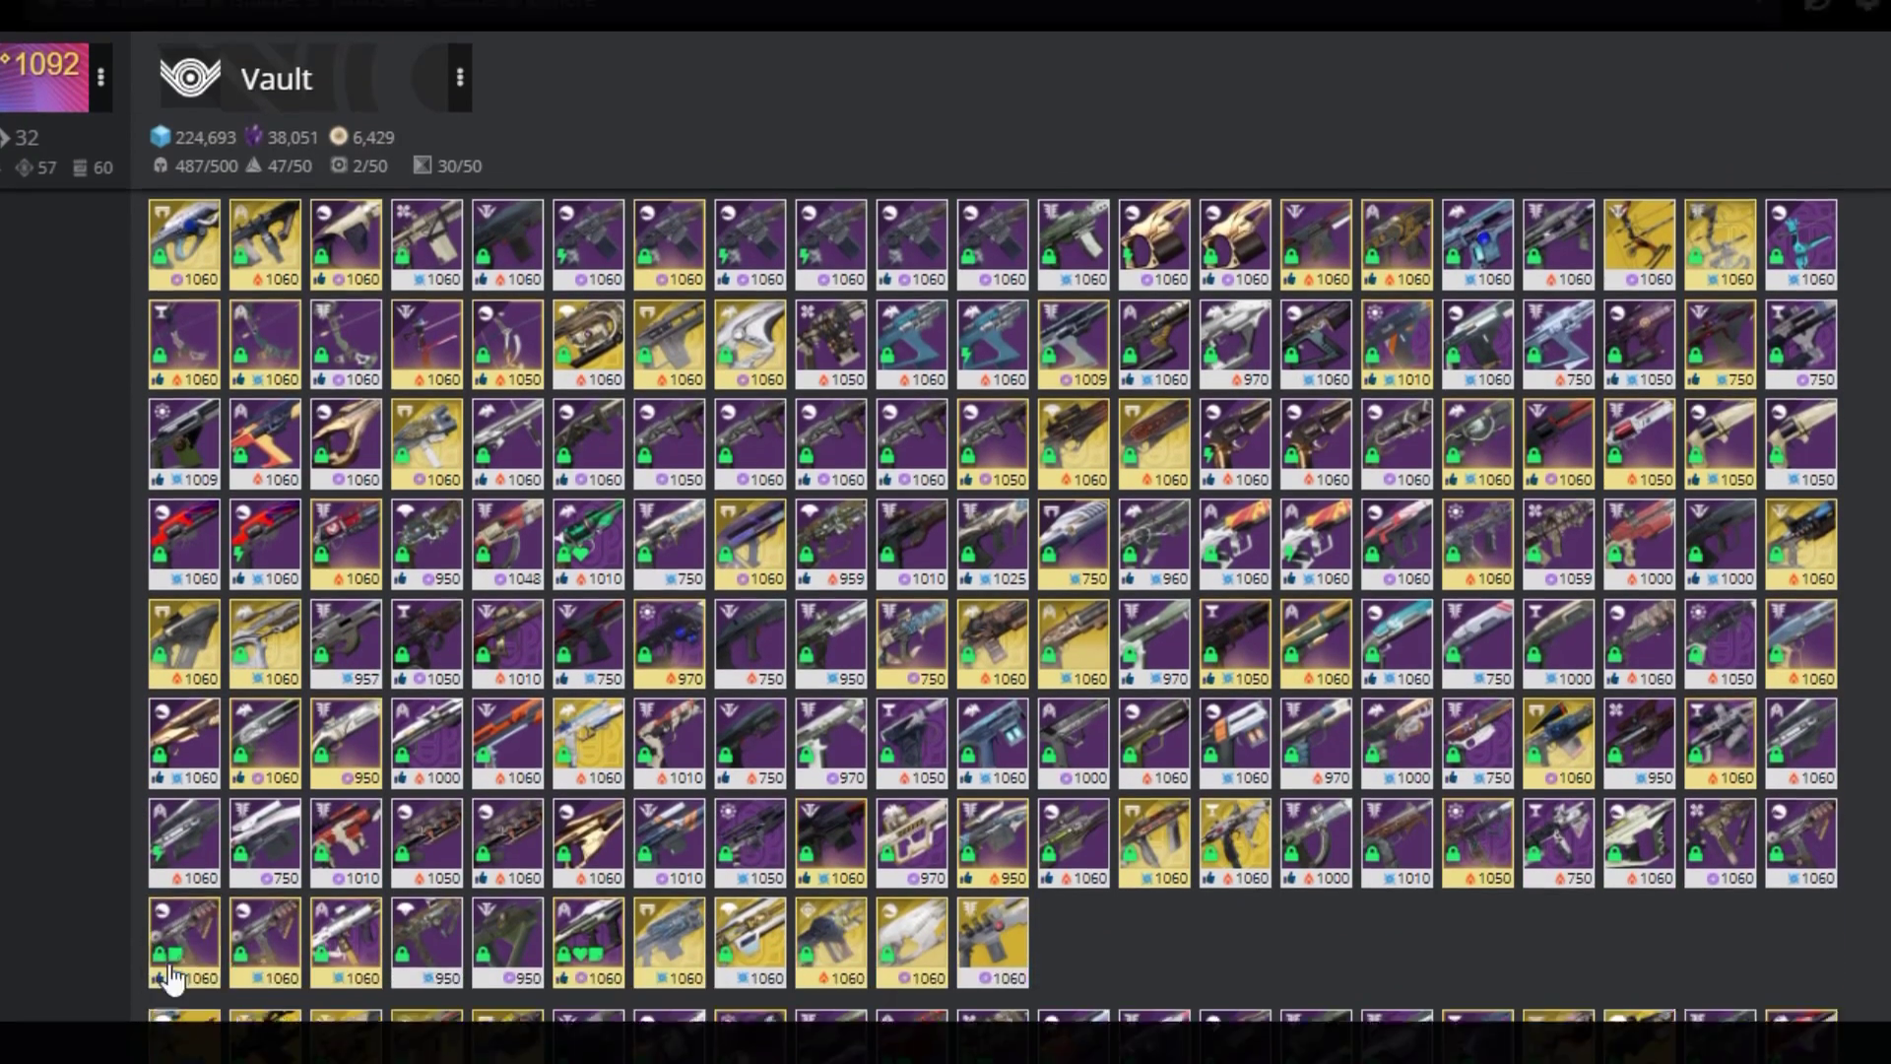
left_click(184, 583)
left_click(62, 596)
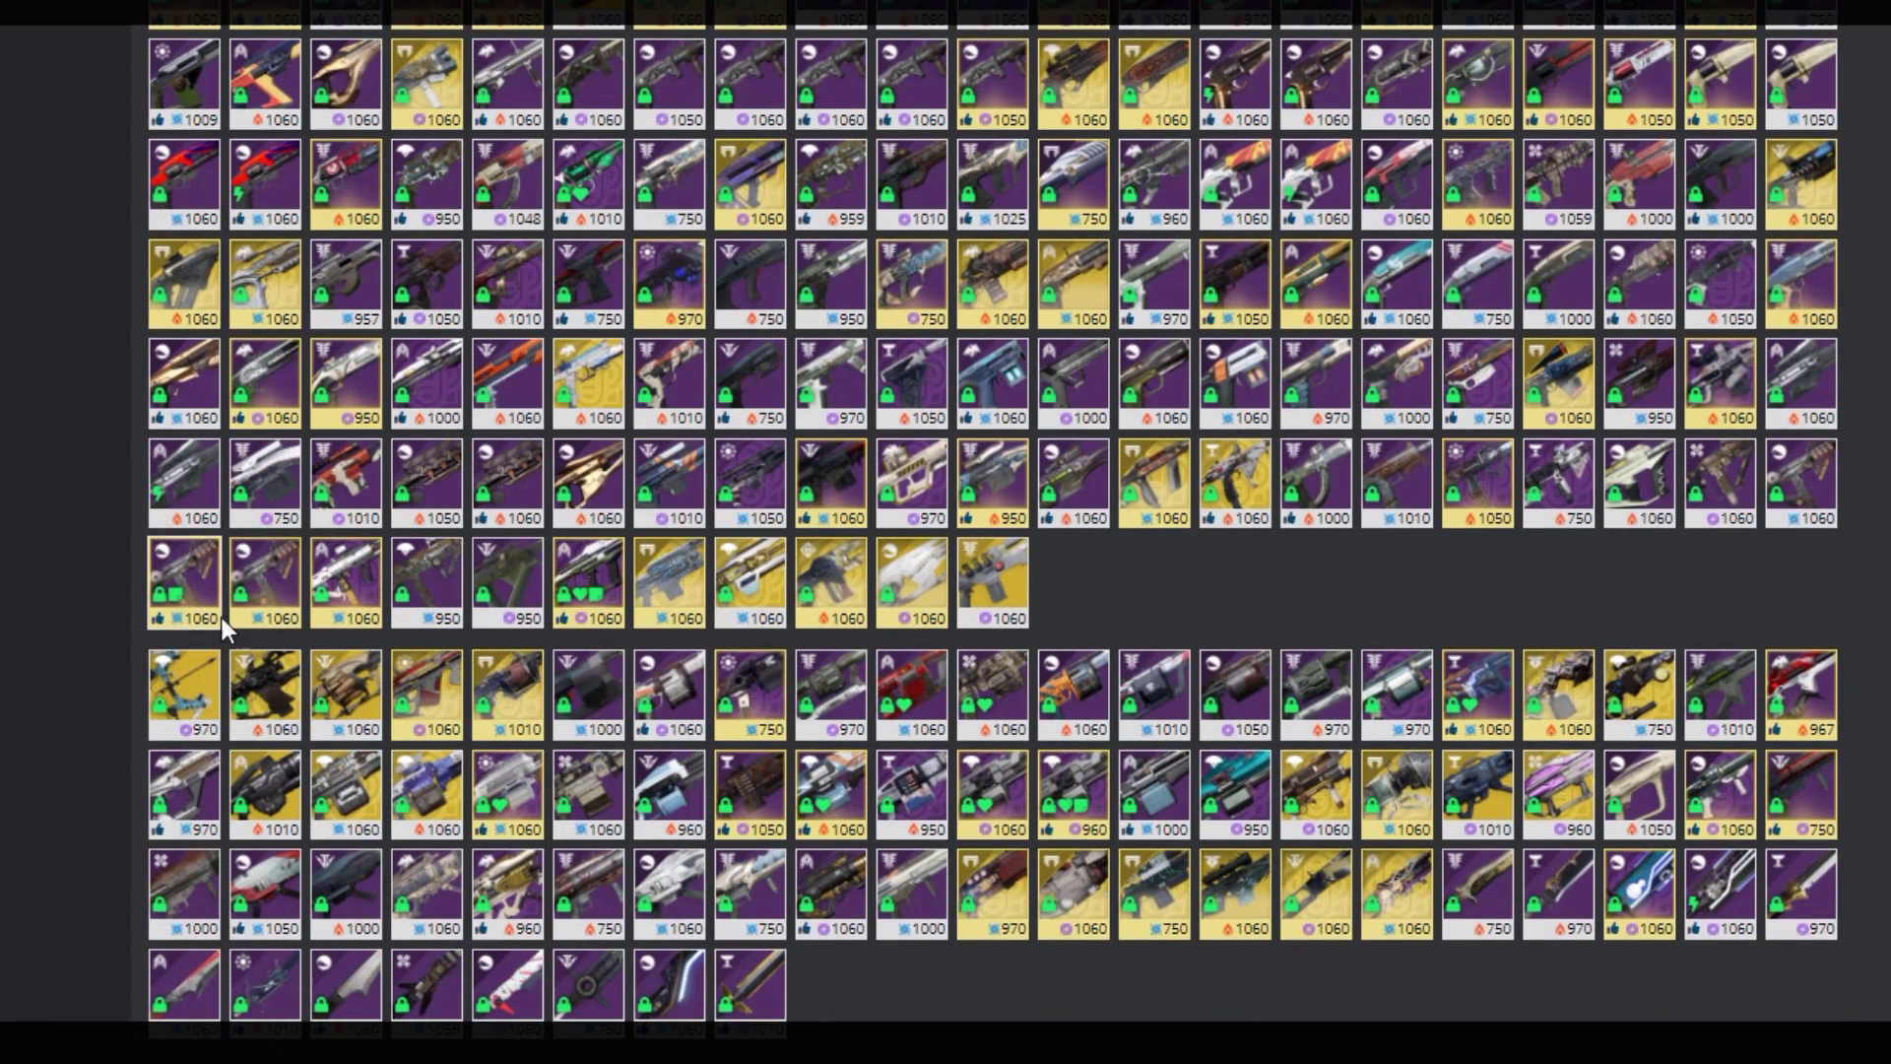
left_click(248, 605)
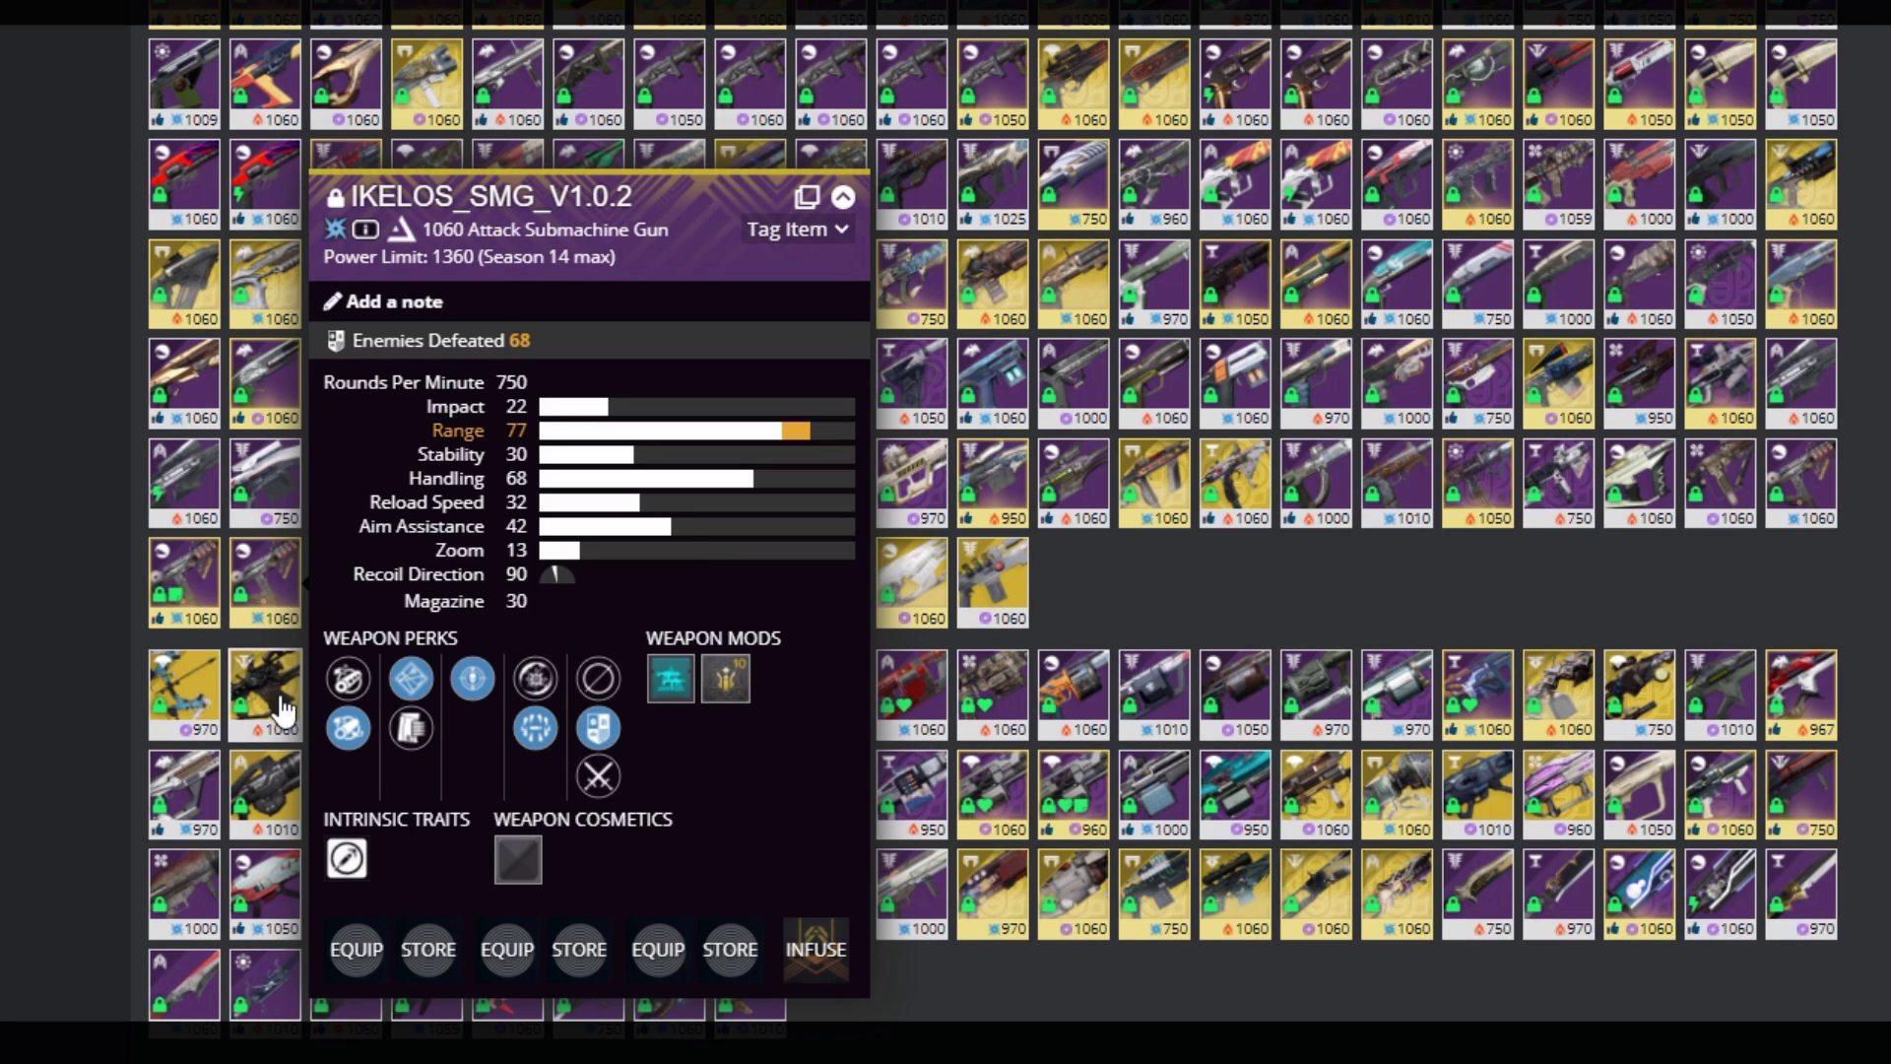
Open the first IKELOS_SMG_V1.0.2's note for editing, keep its text as Demo and close the weapon's details
left_click(185, 586)
left_click(430, 352)
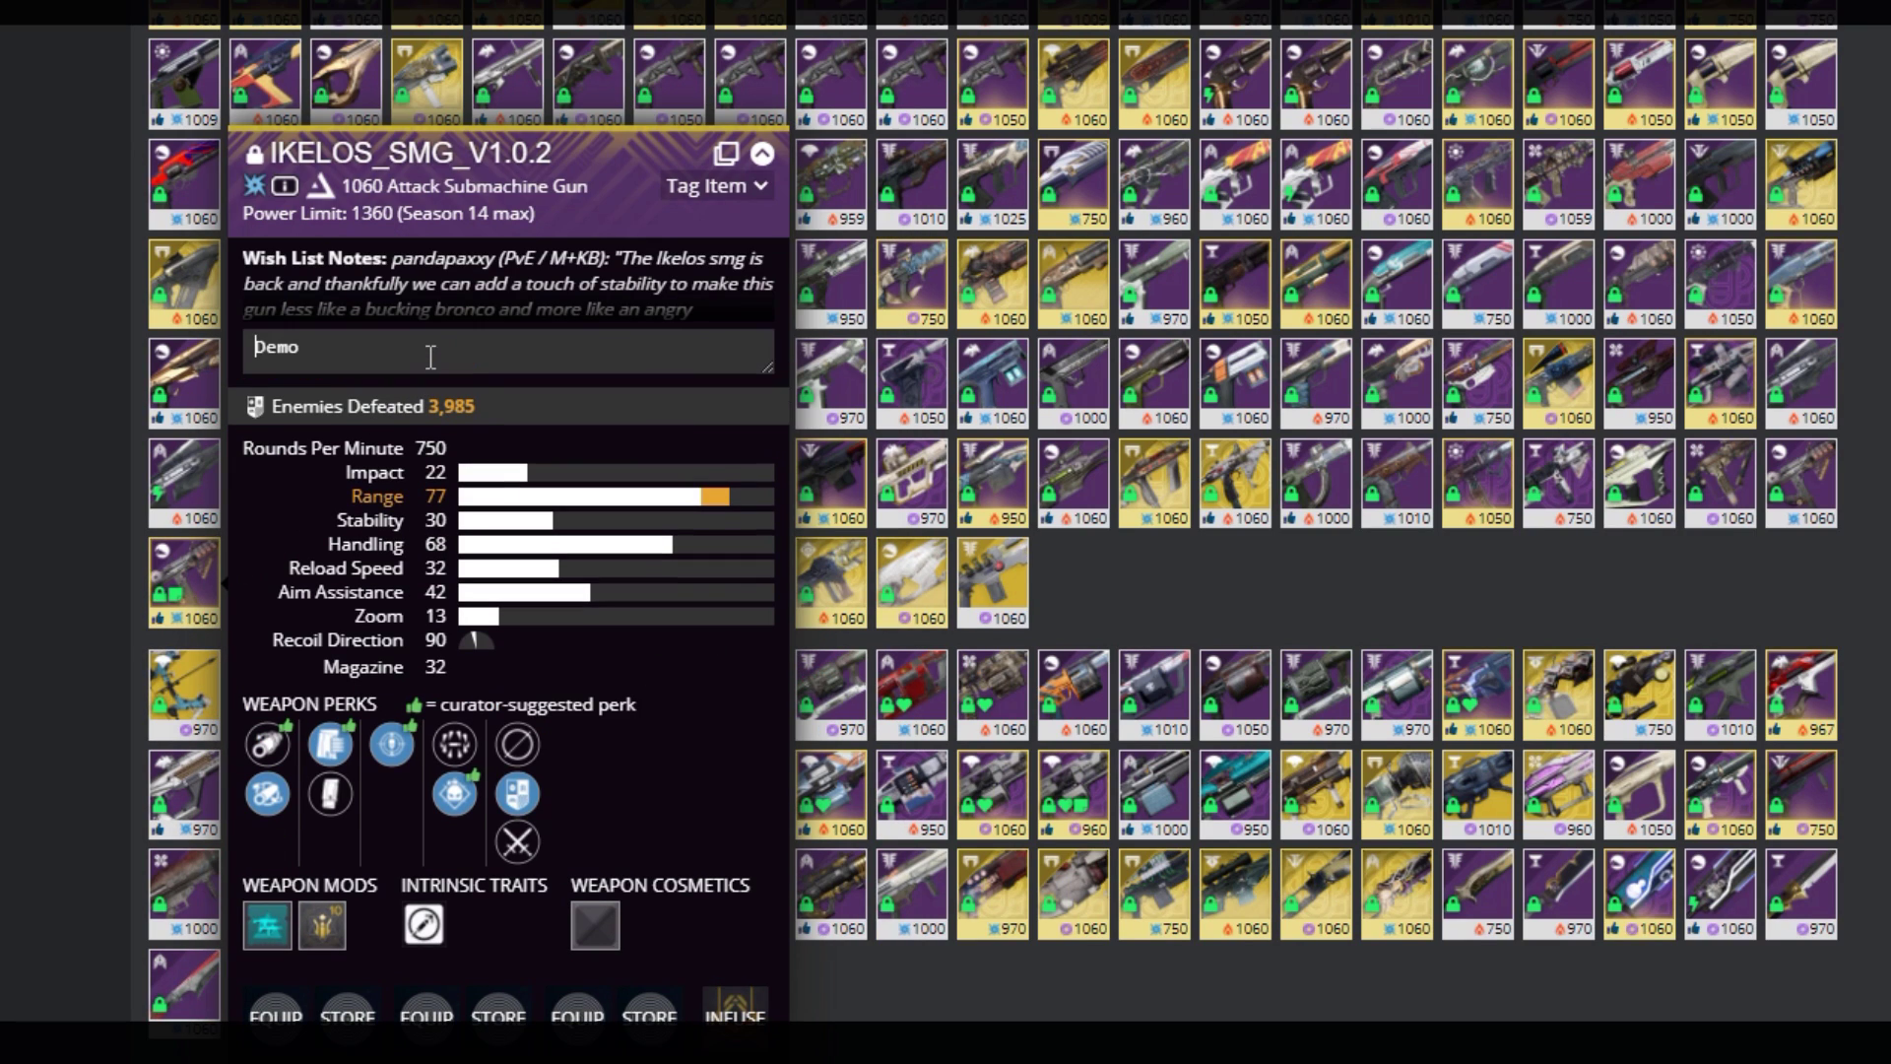
key("Return")
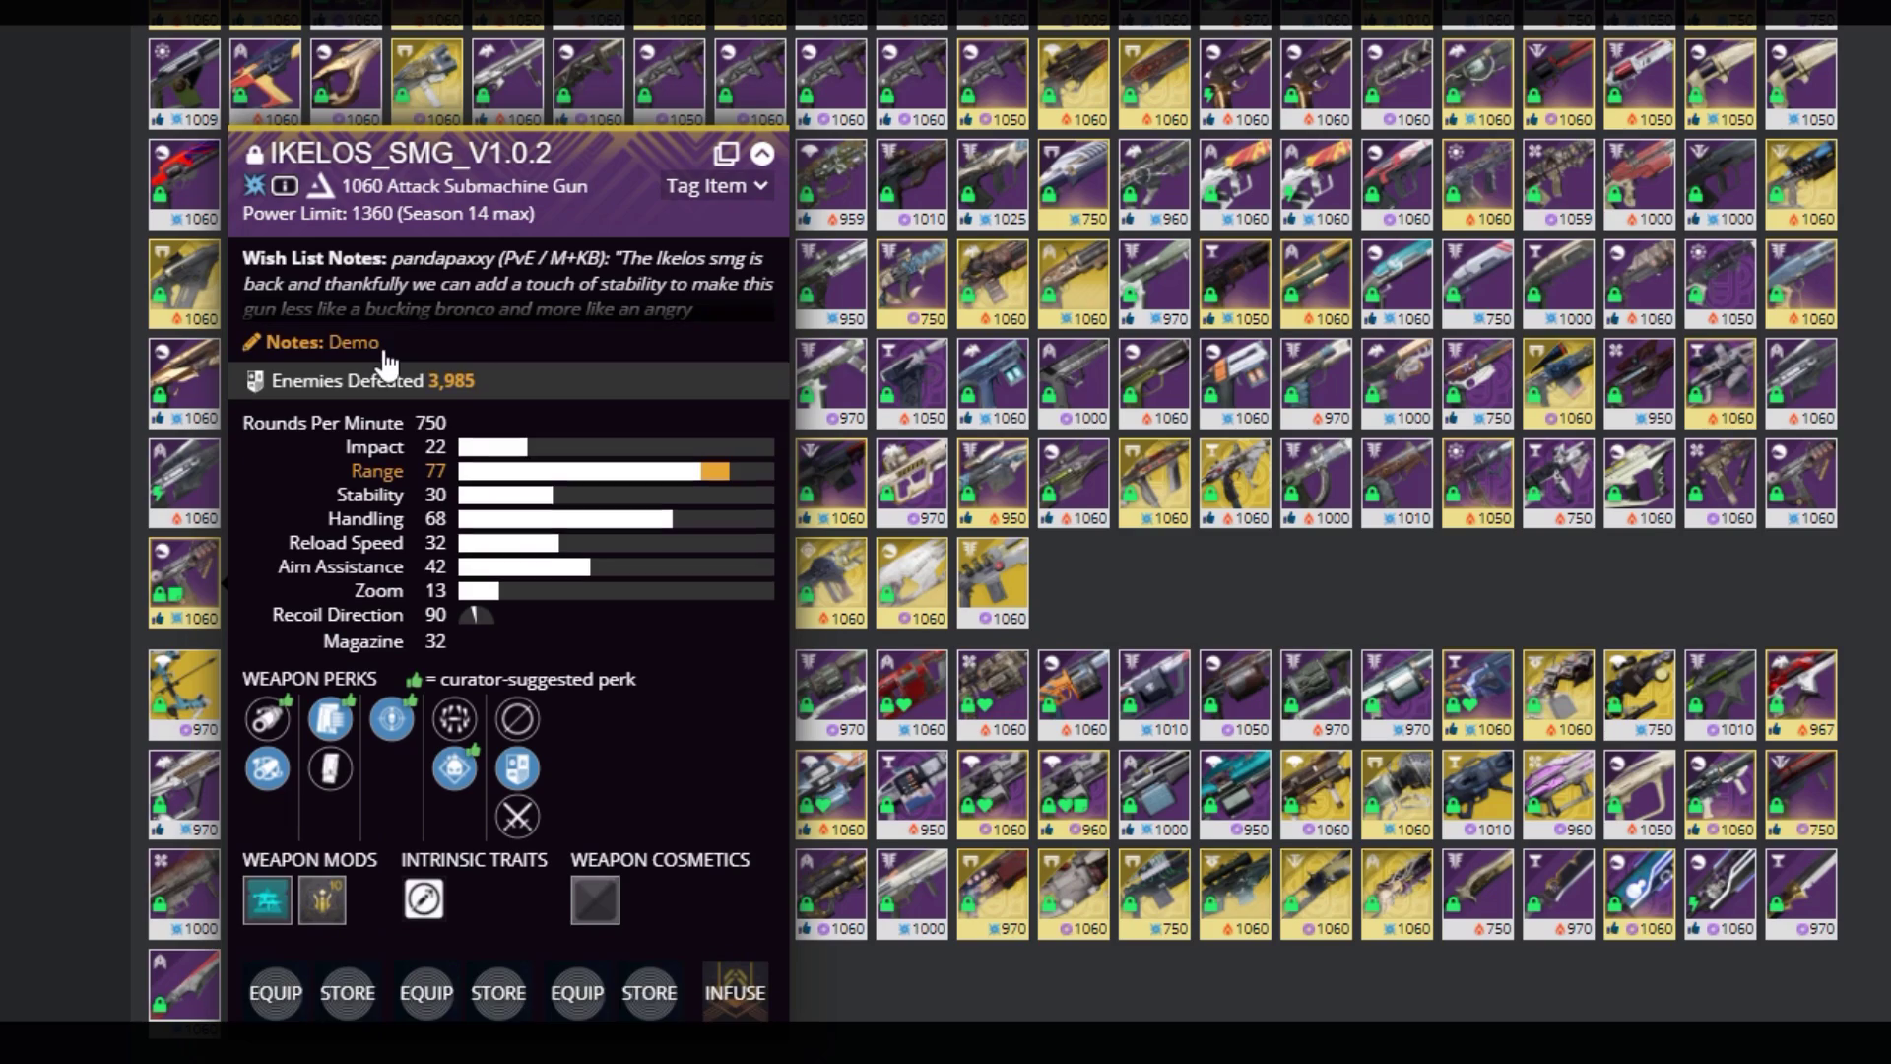
left_click(38, 542)
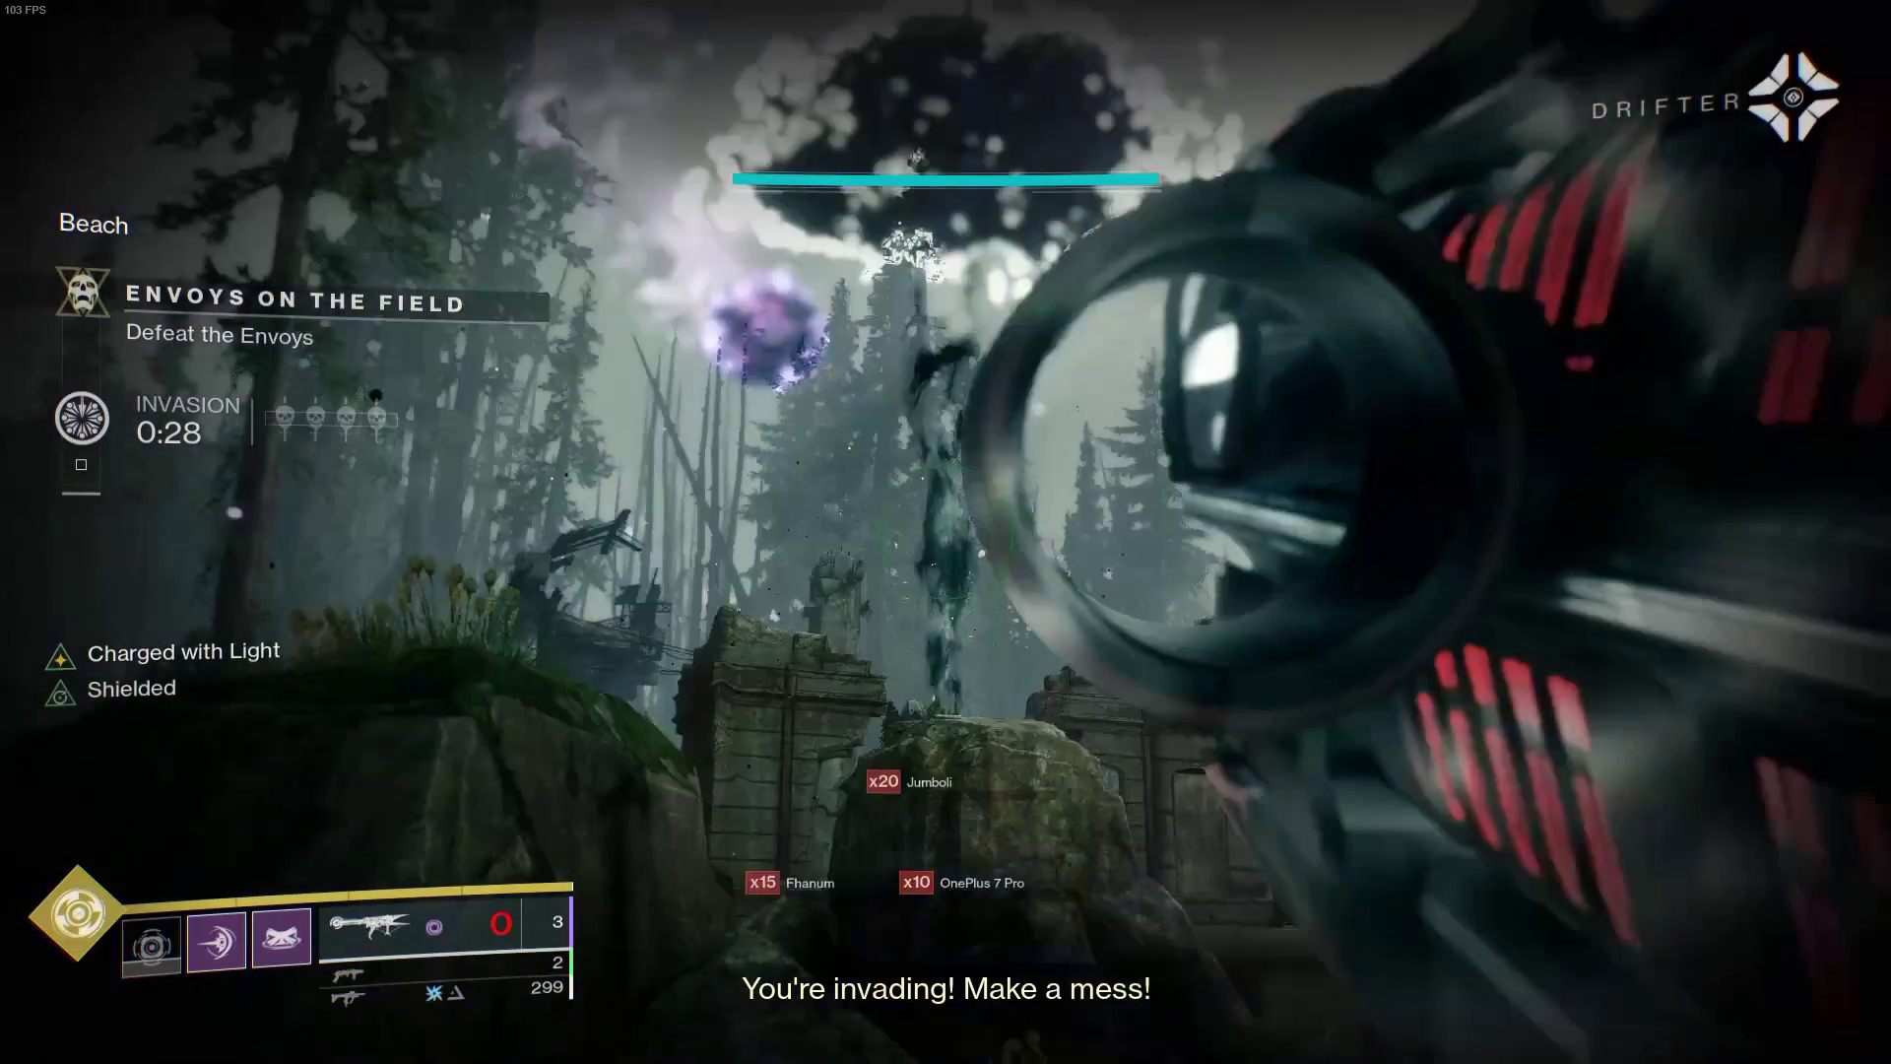
key("w")
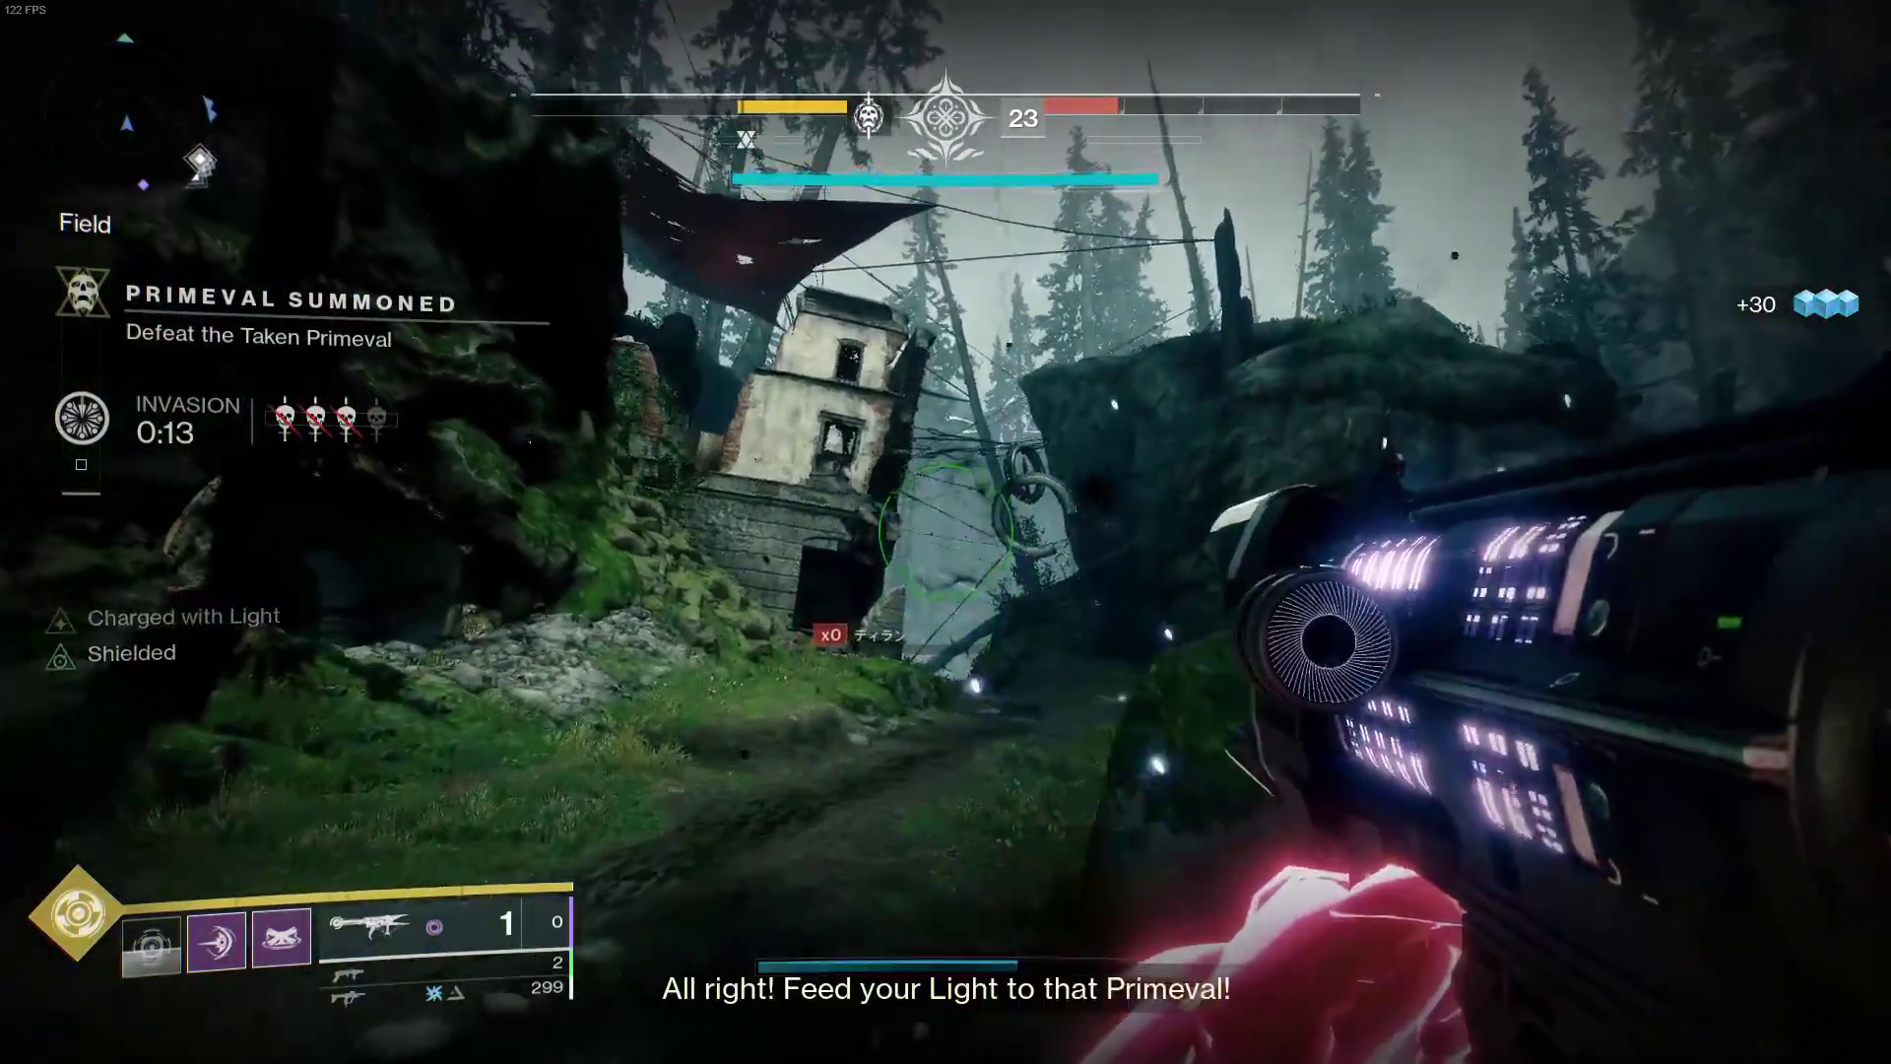
left_click(945, 532)
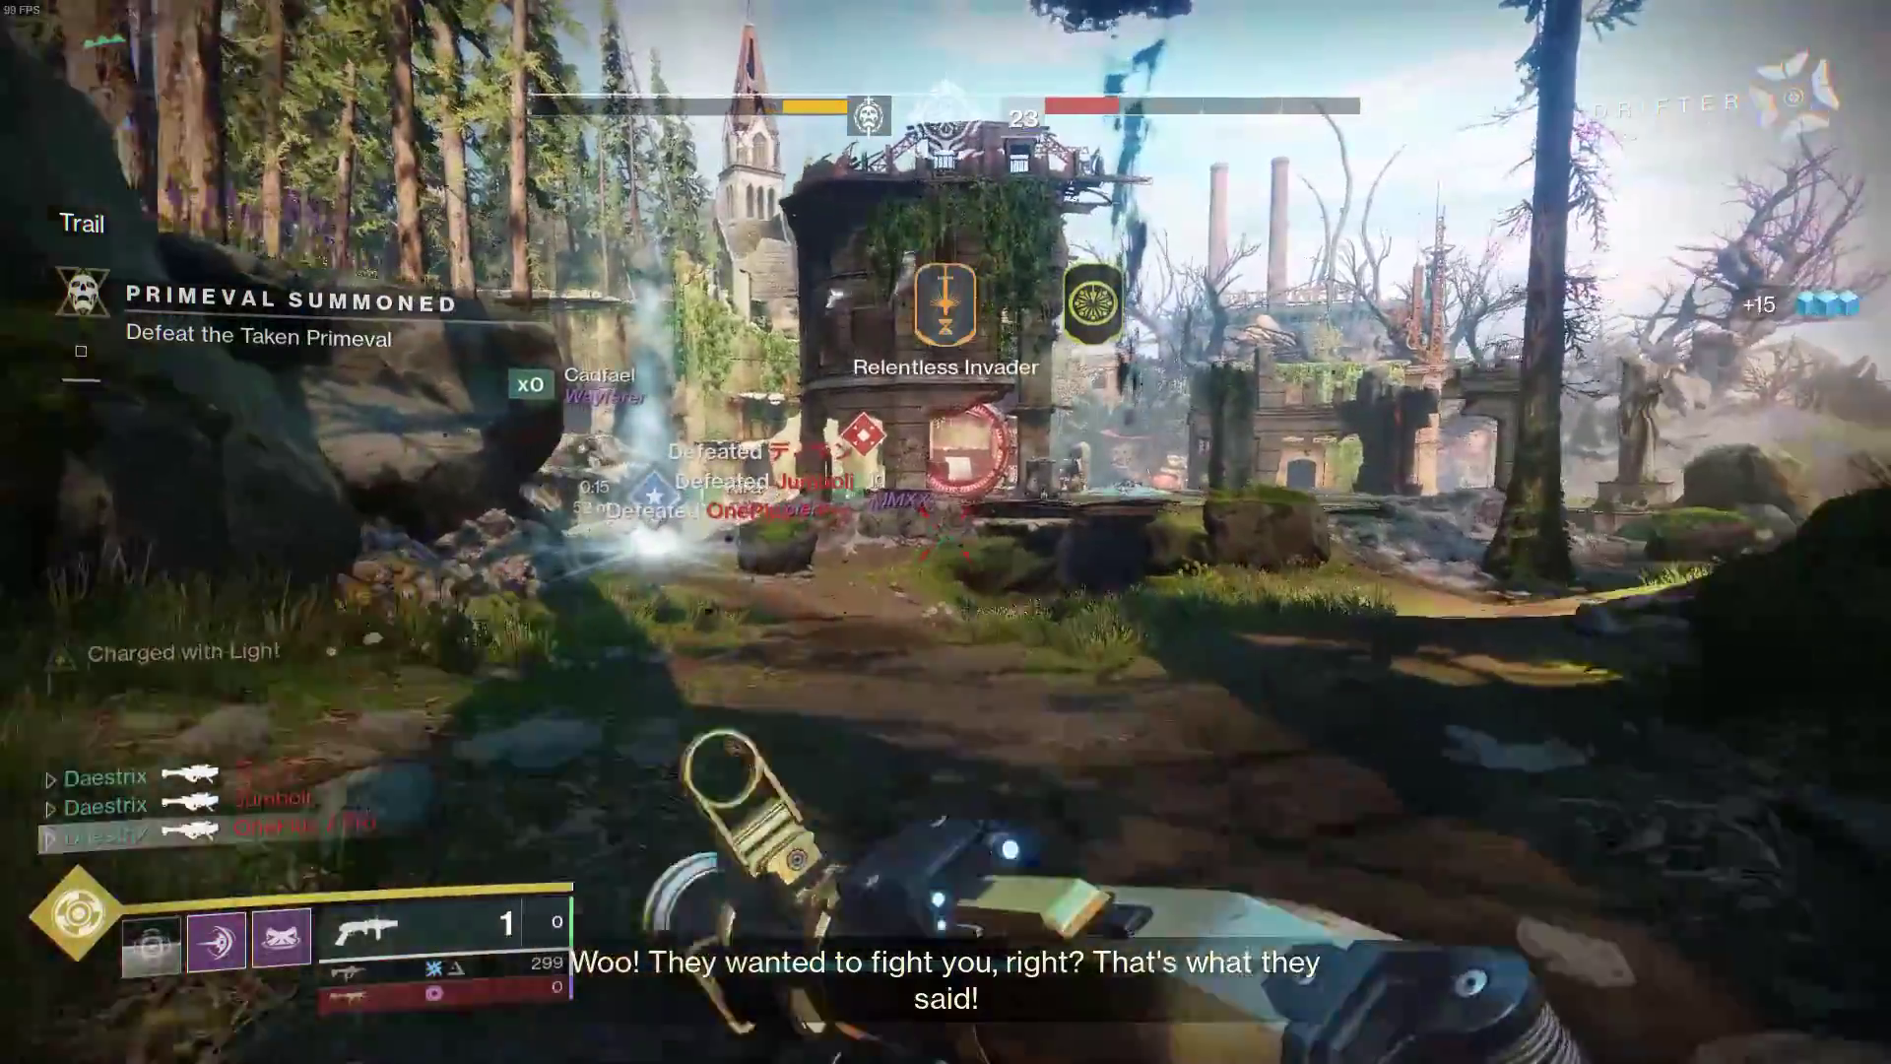
key("w")
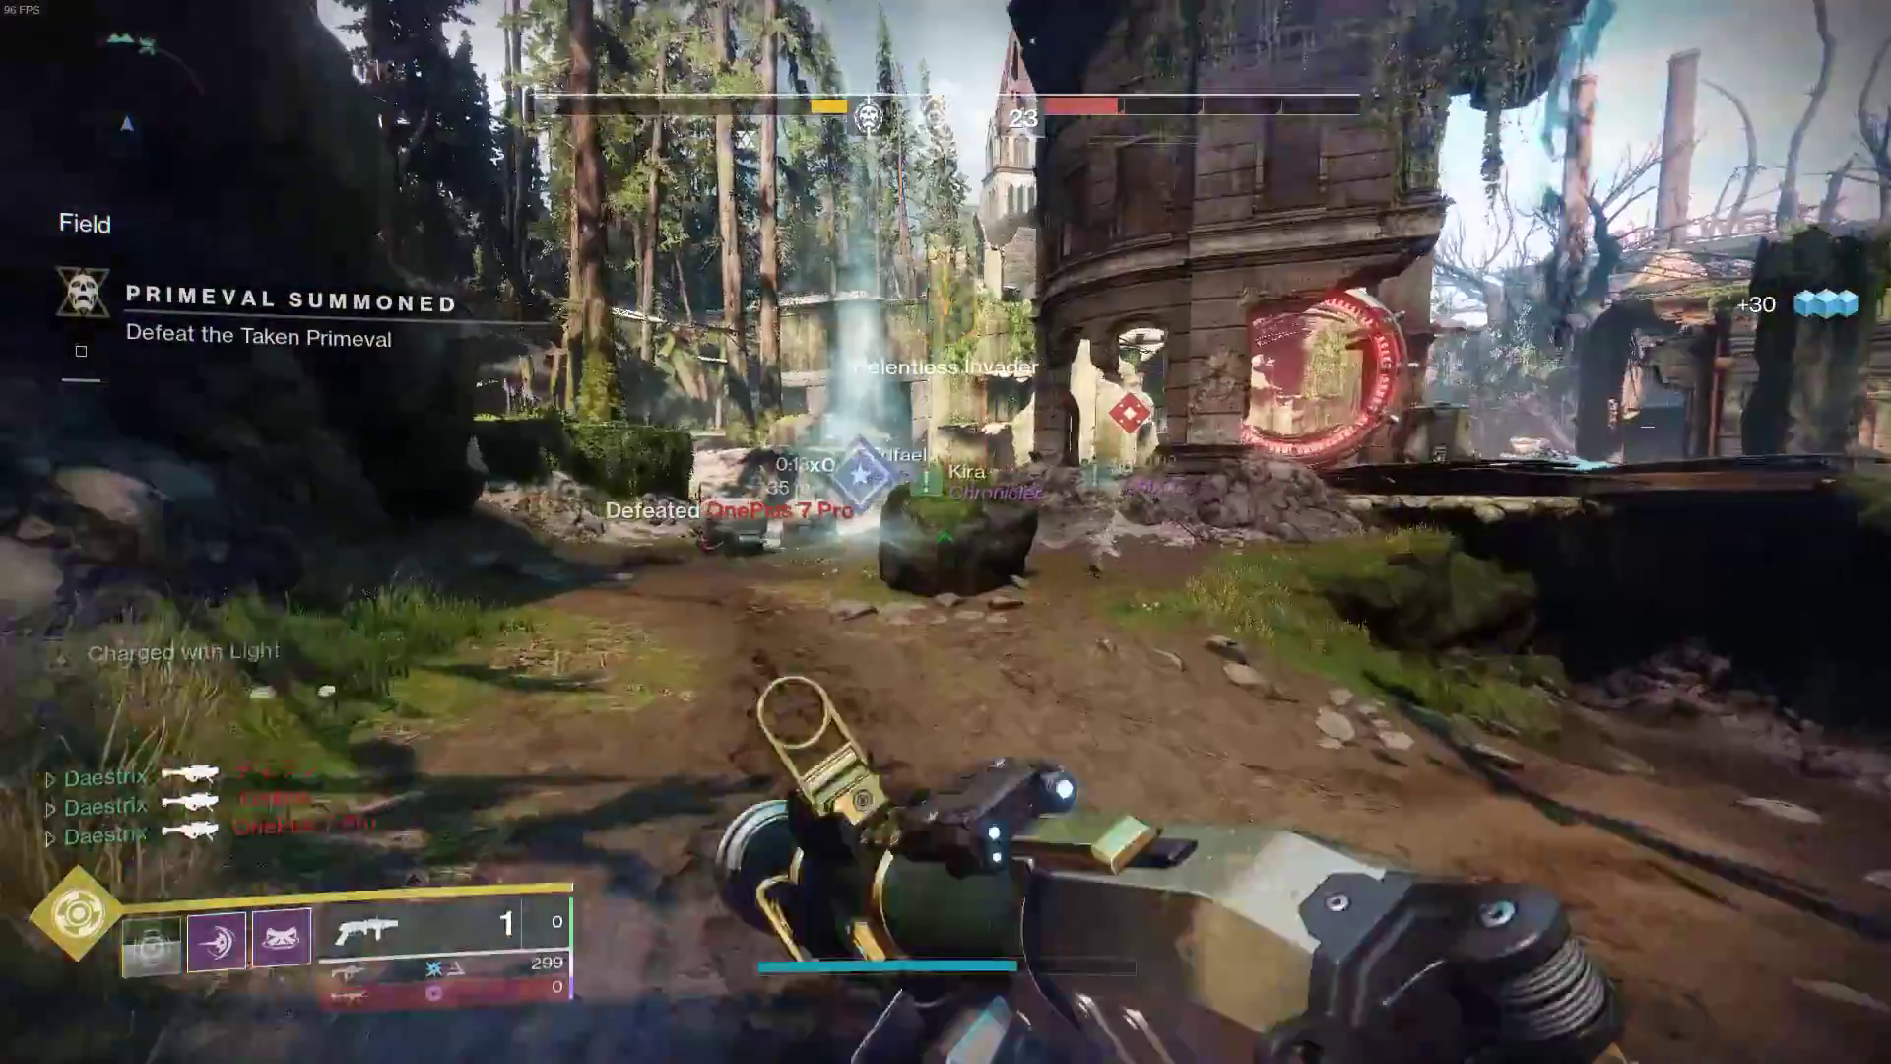
key("space")
key("w")
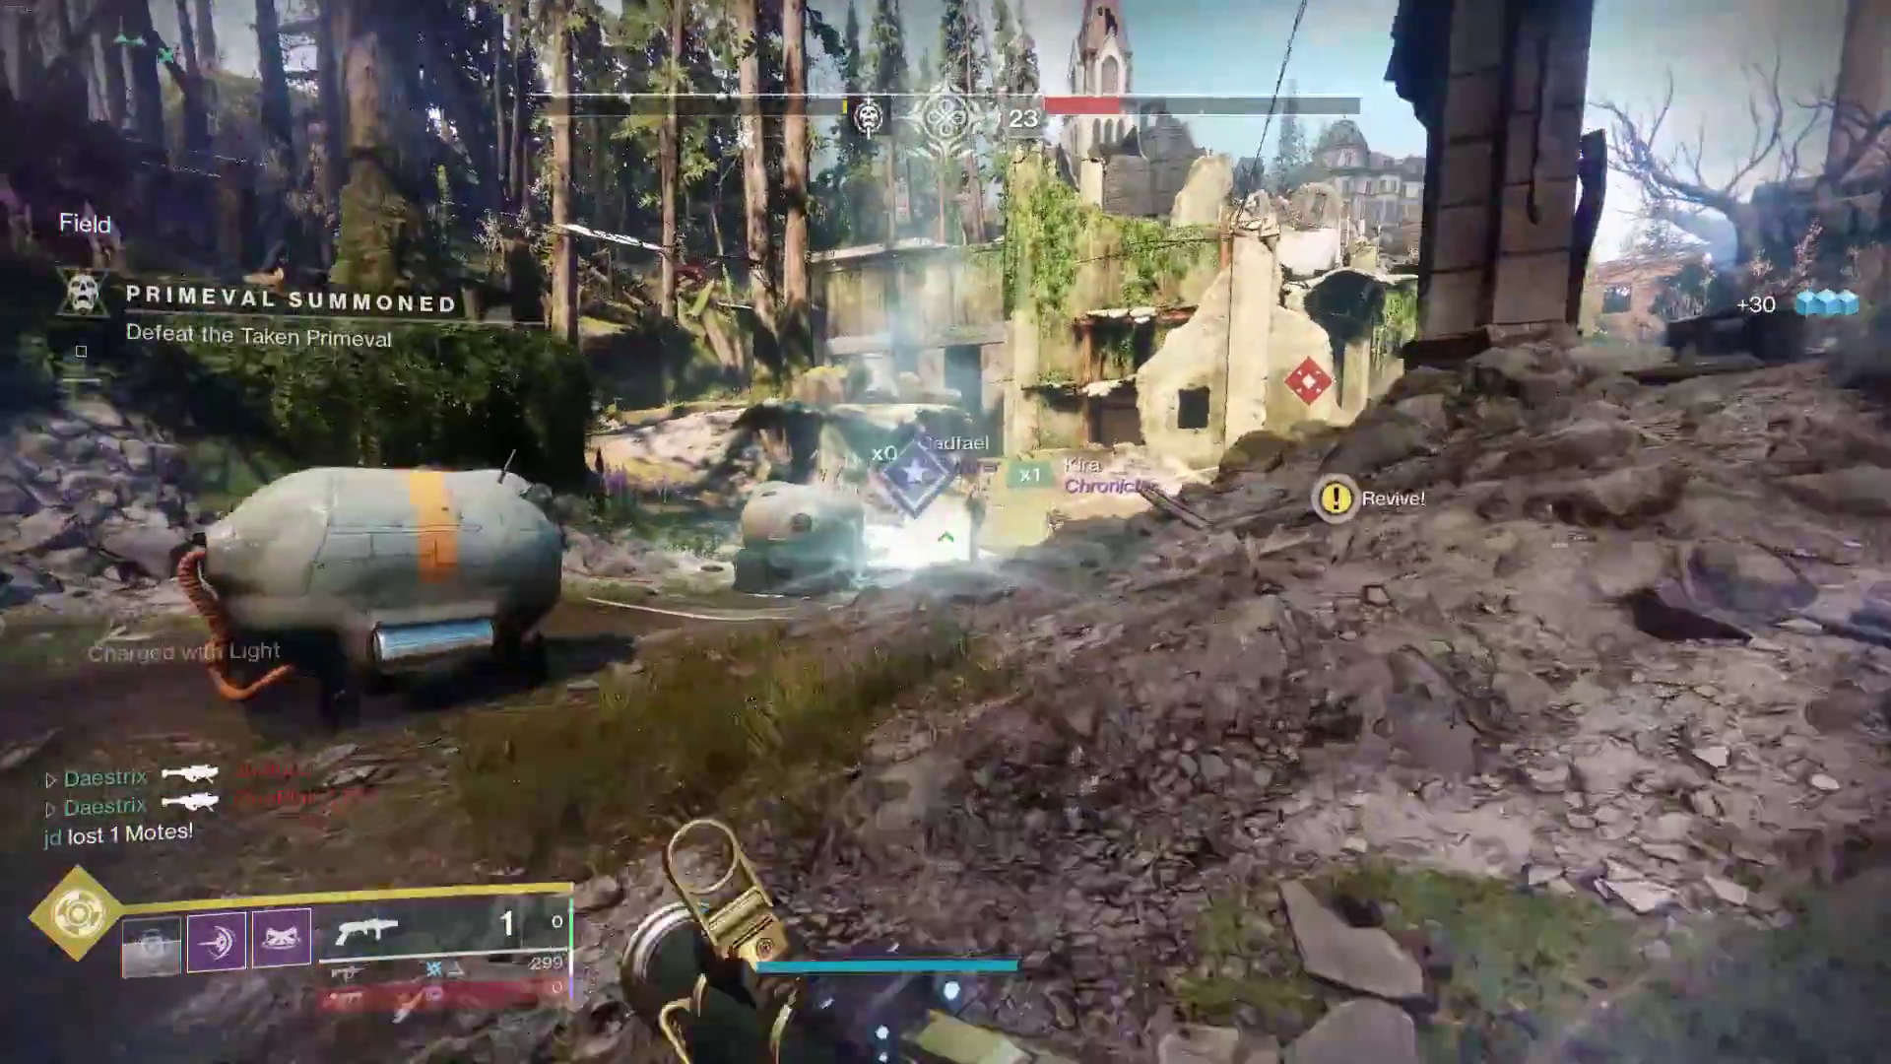